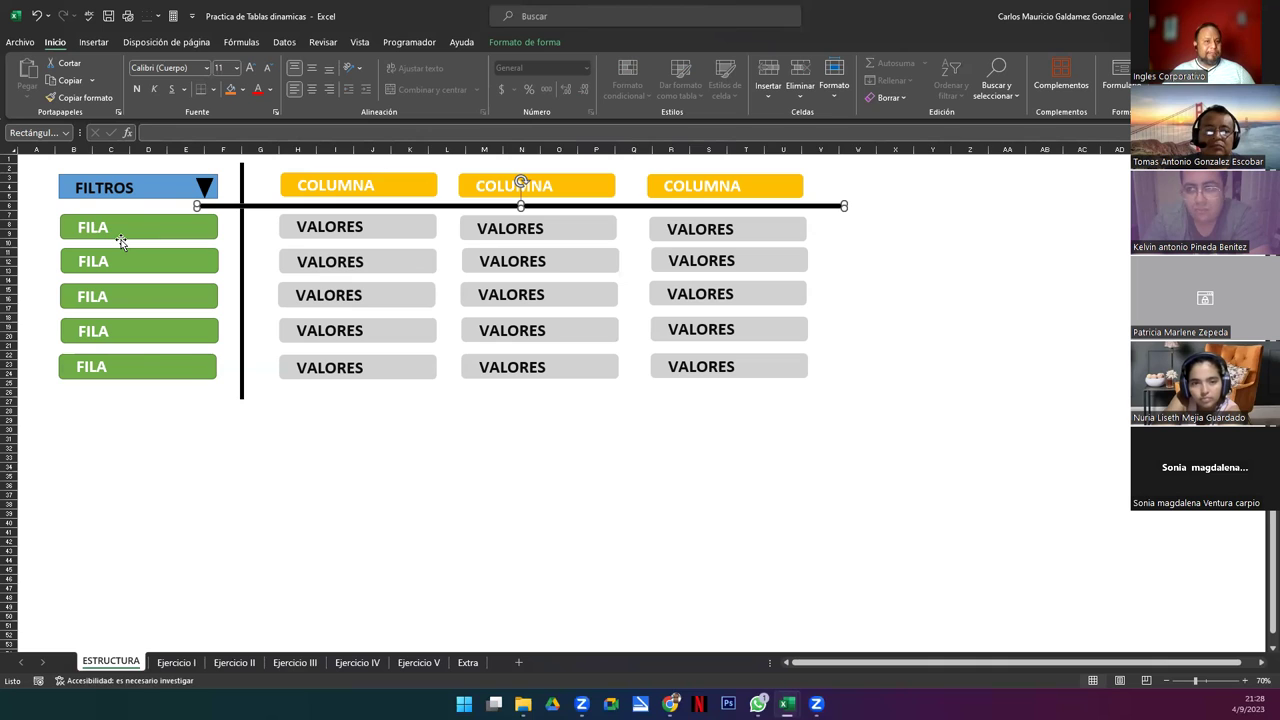
# Step: Examine the FILA, COLUMNA and VALORES blocks of the pivot table structure diagram on the ESTRUCTURA sheet
pyautogui.click(137, 236)
pyautogui.click(136, 258)
pyautogui.click(129, 298)
pyautogui.click(136, 333)
pyautogui.click(148, 372)
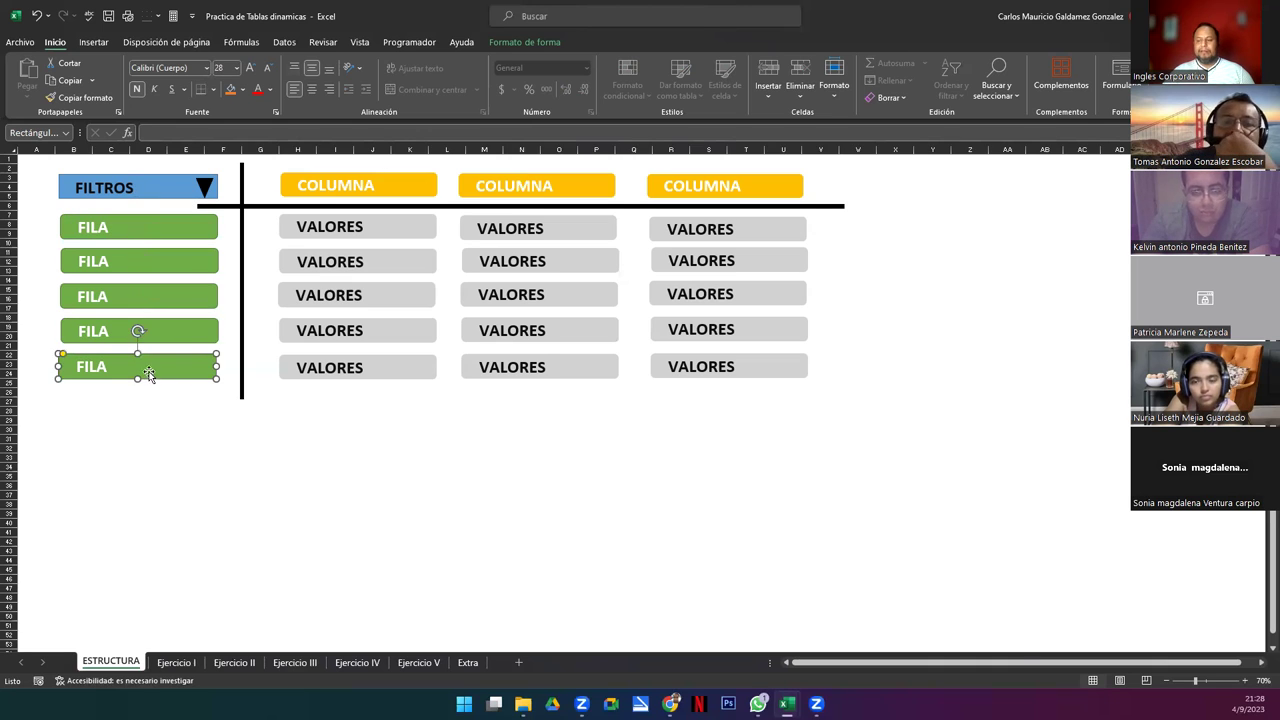
pyautogui.click(330, 186)
pyautogui.click(530, 188)
pyautogui.click(692, 186)
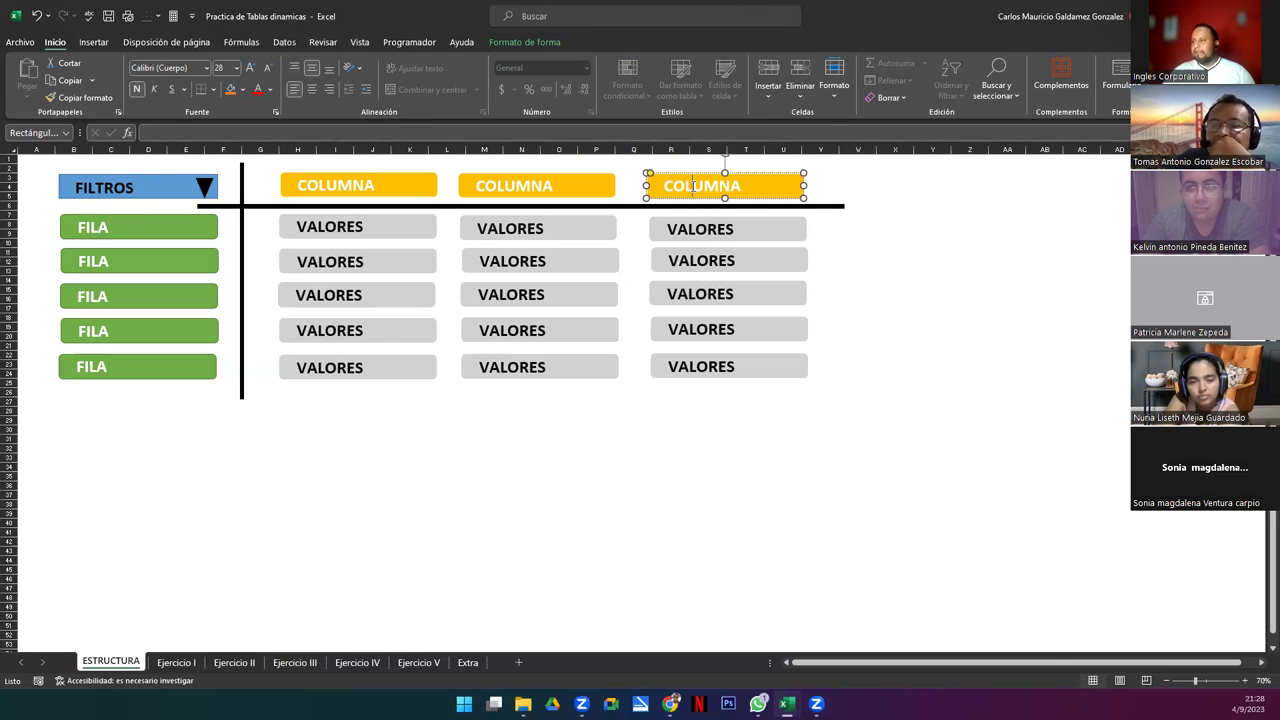
pyautogui.click(395, 226)
pyautogui.click(489, 261)
pyautogui.click(698, 329)
pyautogui.click(740, 368)
pyautogui.click(573, 448)
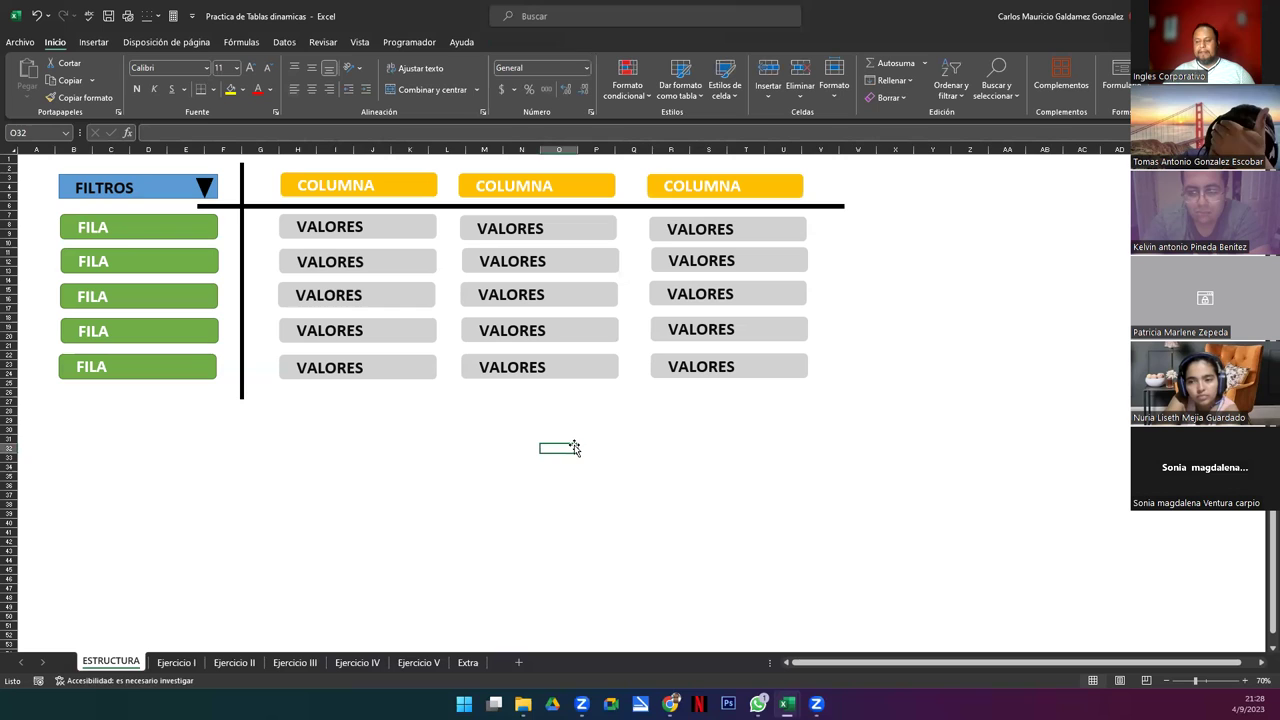
pyautogui.click(374, 431)
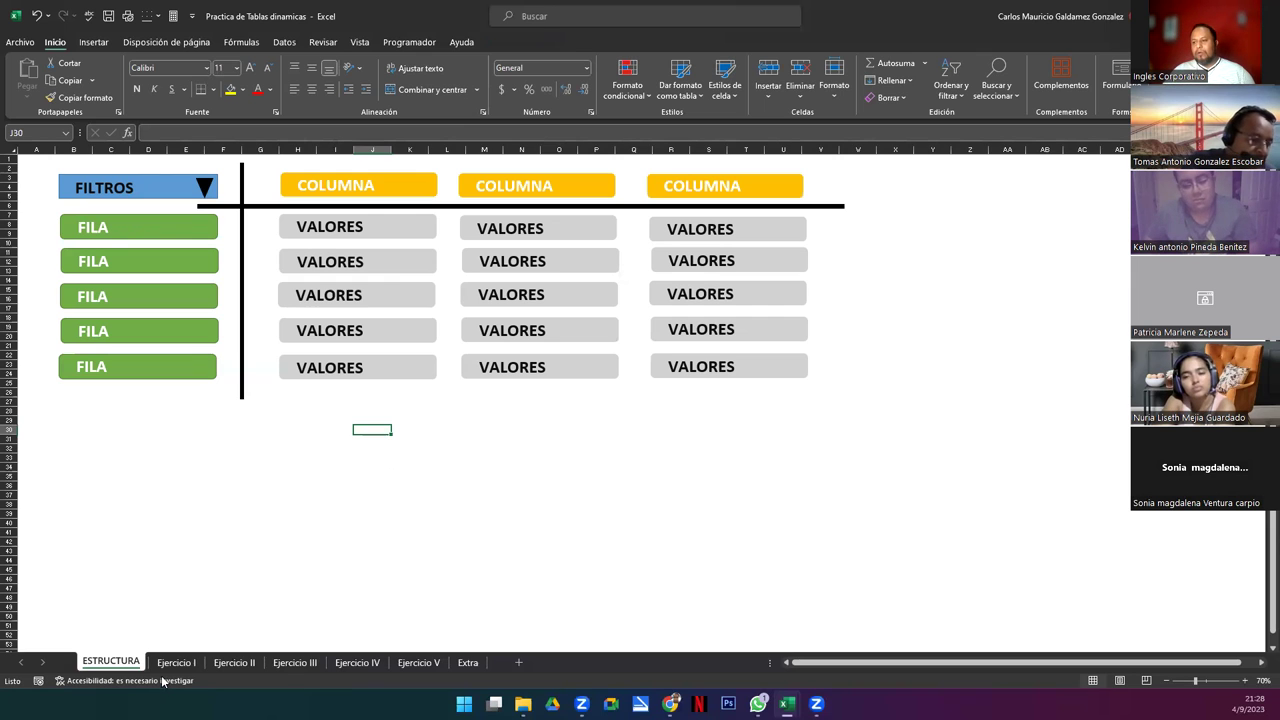
# Step: Look through the exercise sheets up to Ejercicio V and Extra, and return to the Ejercicio I sheet
pyautogui.click(230, 665)
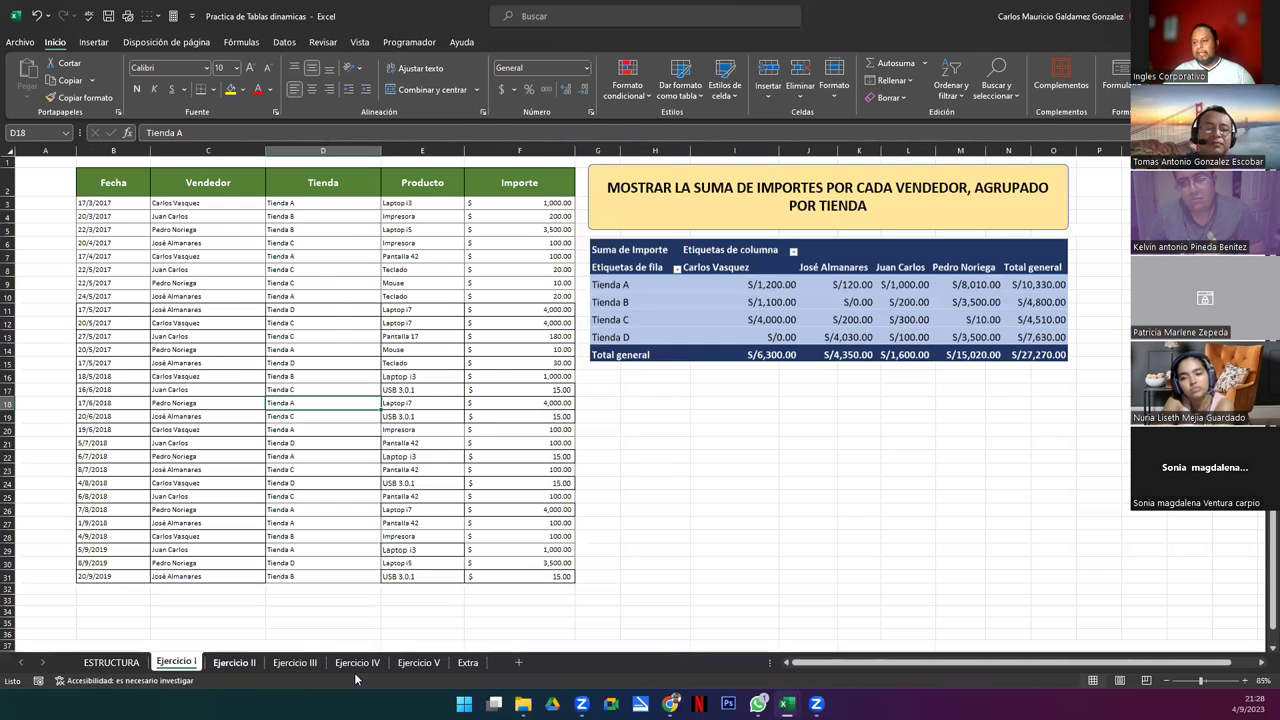
pyautogui.click(296, 666)
pyautogui.click(416, 666)
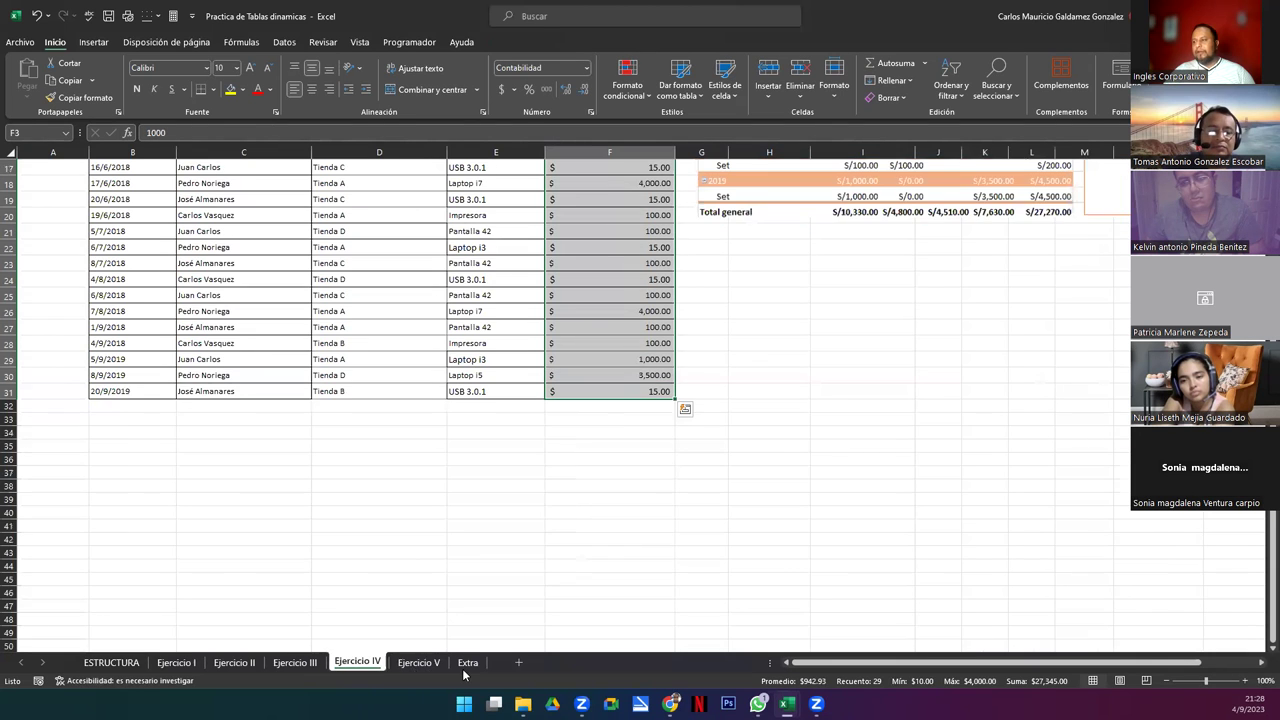
pyautogui.click(466, 663)
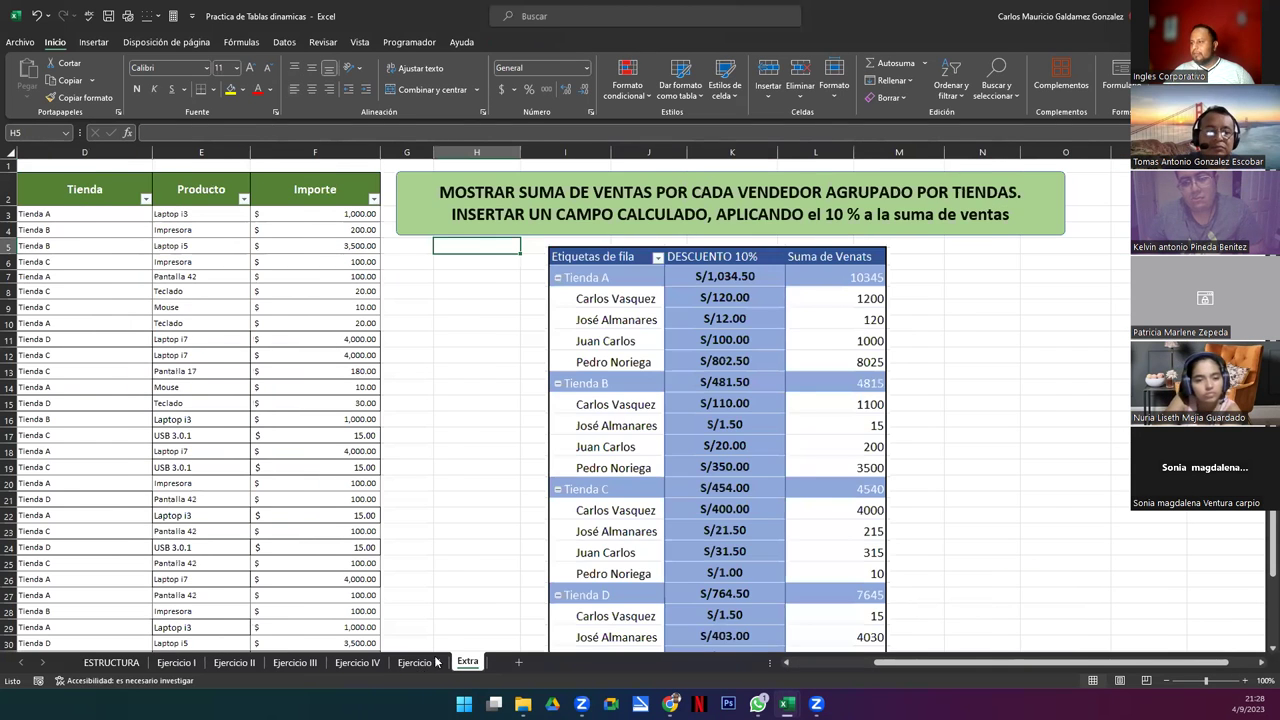
pyautogui.click(418, 662)
pyautogui.click(849, 534)
pyautogui.moveTo(849, 534); pyautogui.dragTo(852, 535)
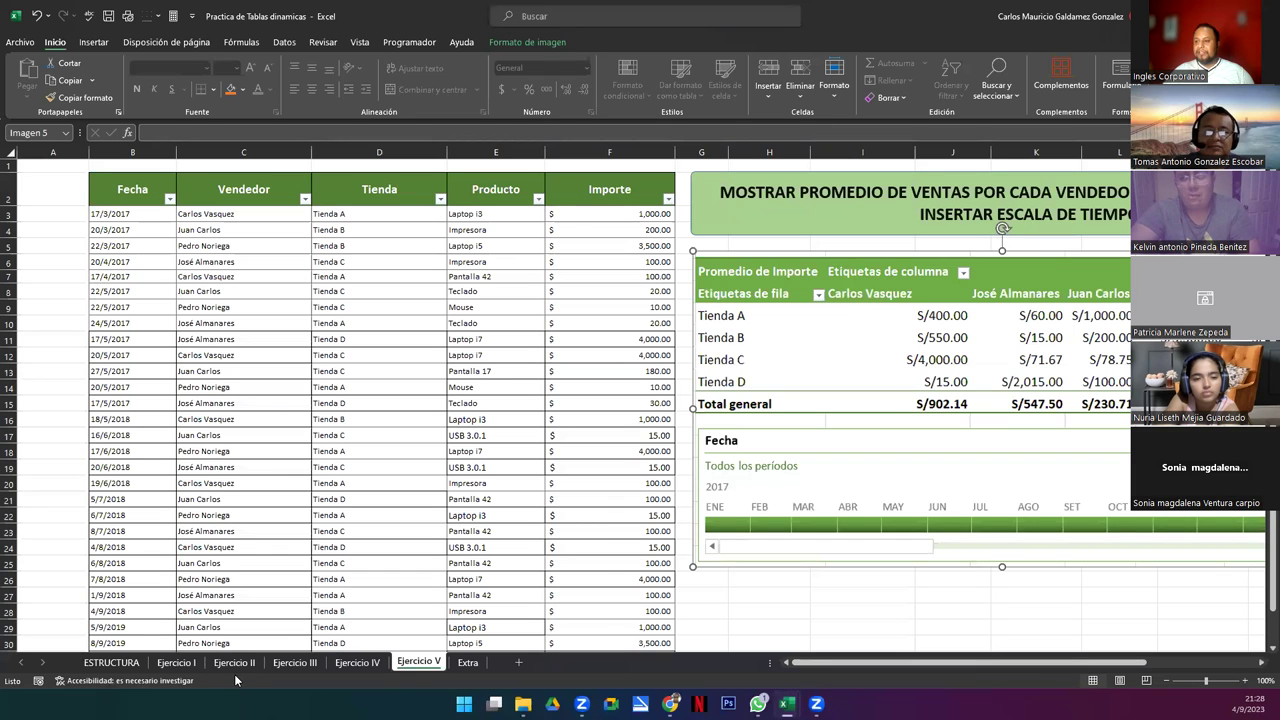
pyautogui.click(177, 664)
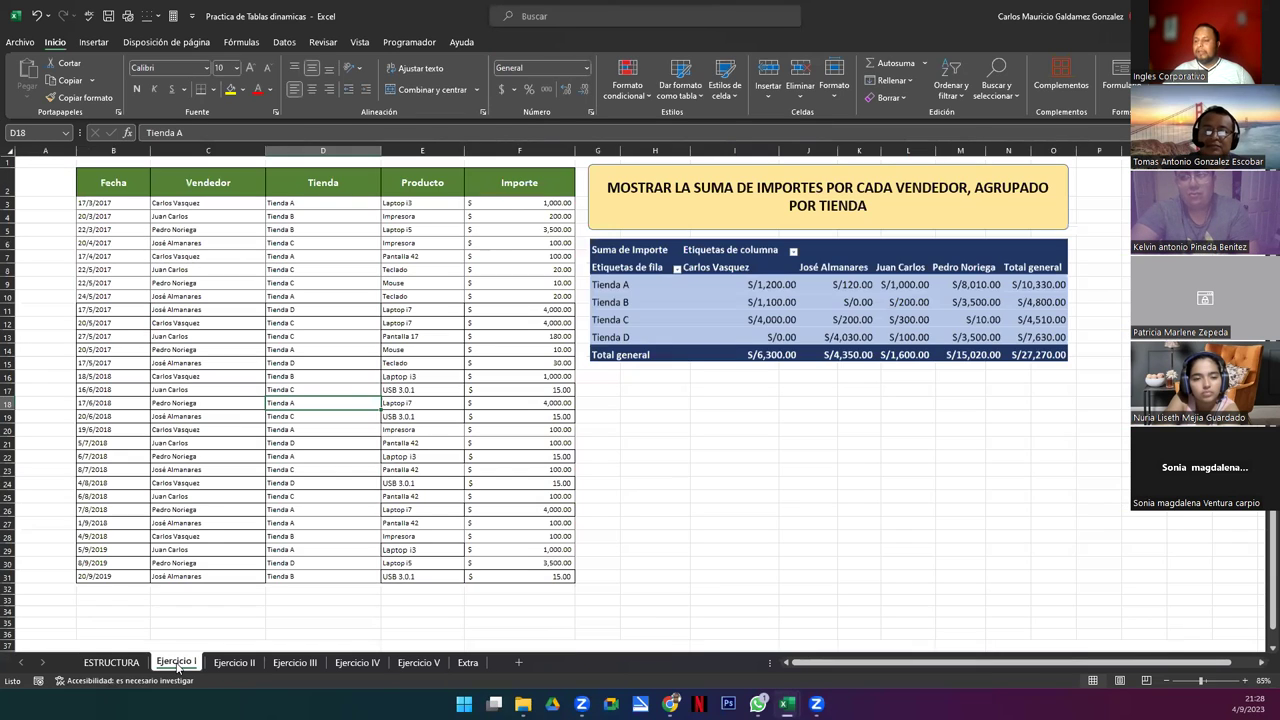
# Step: Examine the sales data on Ejercicio I and its Fecha, Vendedor, Tienda, Producto and Importe headers
pyautogui.click(248, 485)
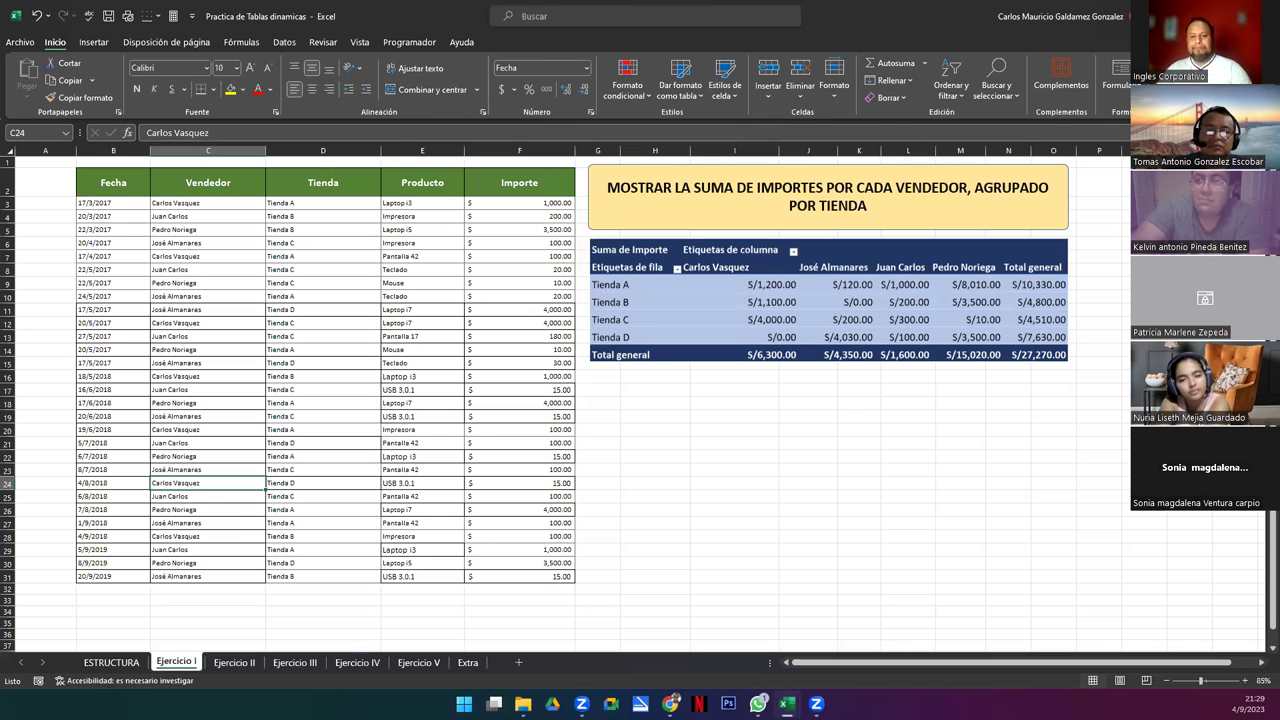
pyautogui.click(313, 351)
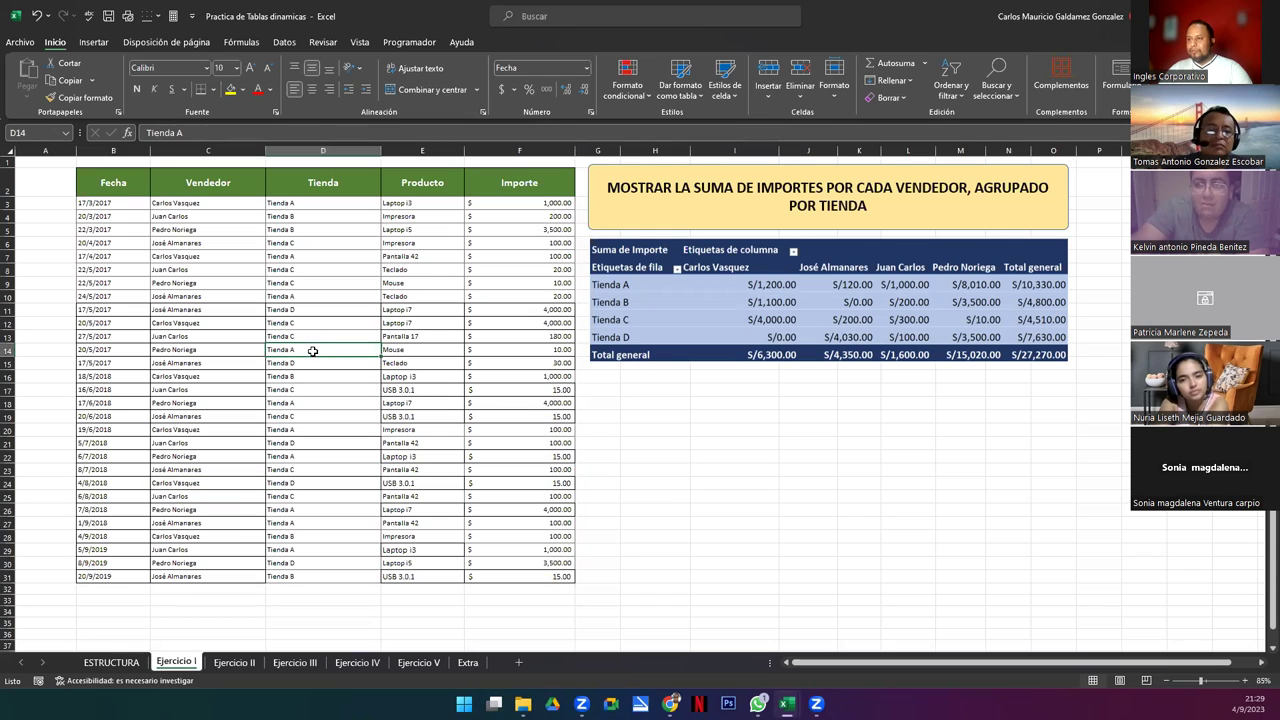
pyautogui.click(125, 183)
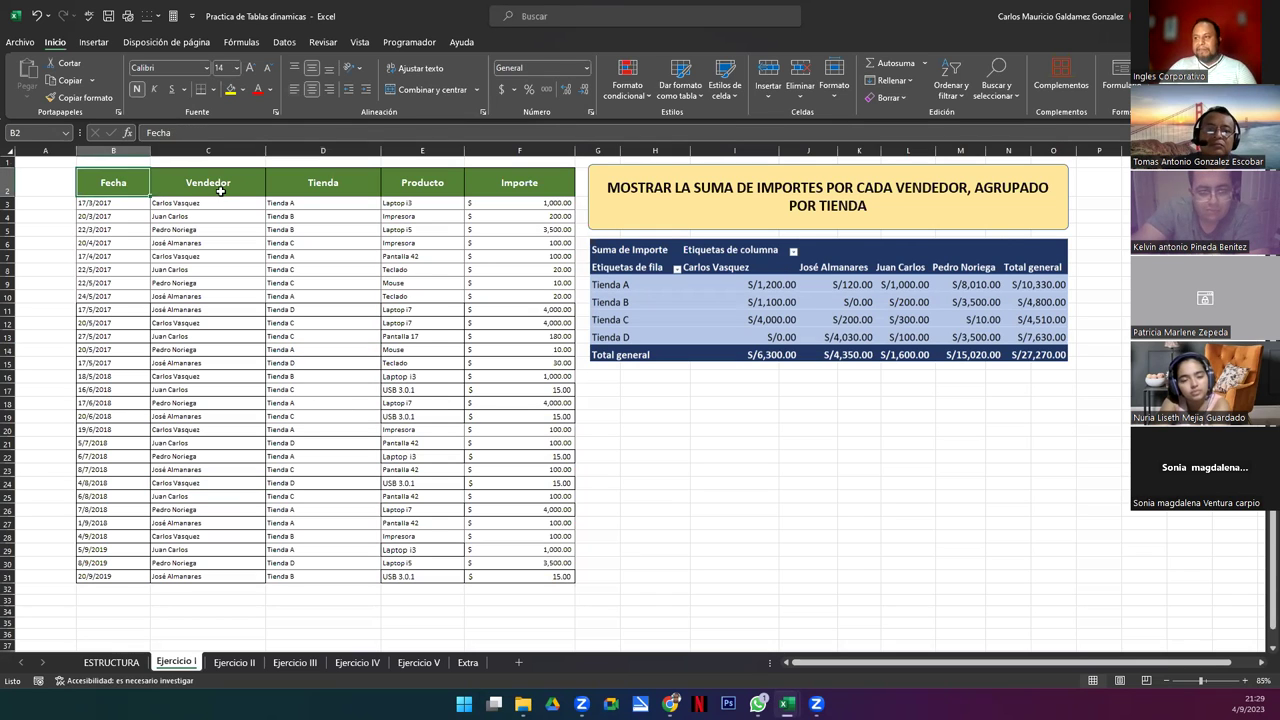
pyautogui.click(220, 191)
pyautogui.click(324, 187)
pyautogui.click(398, 178)
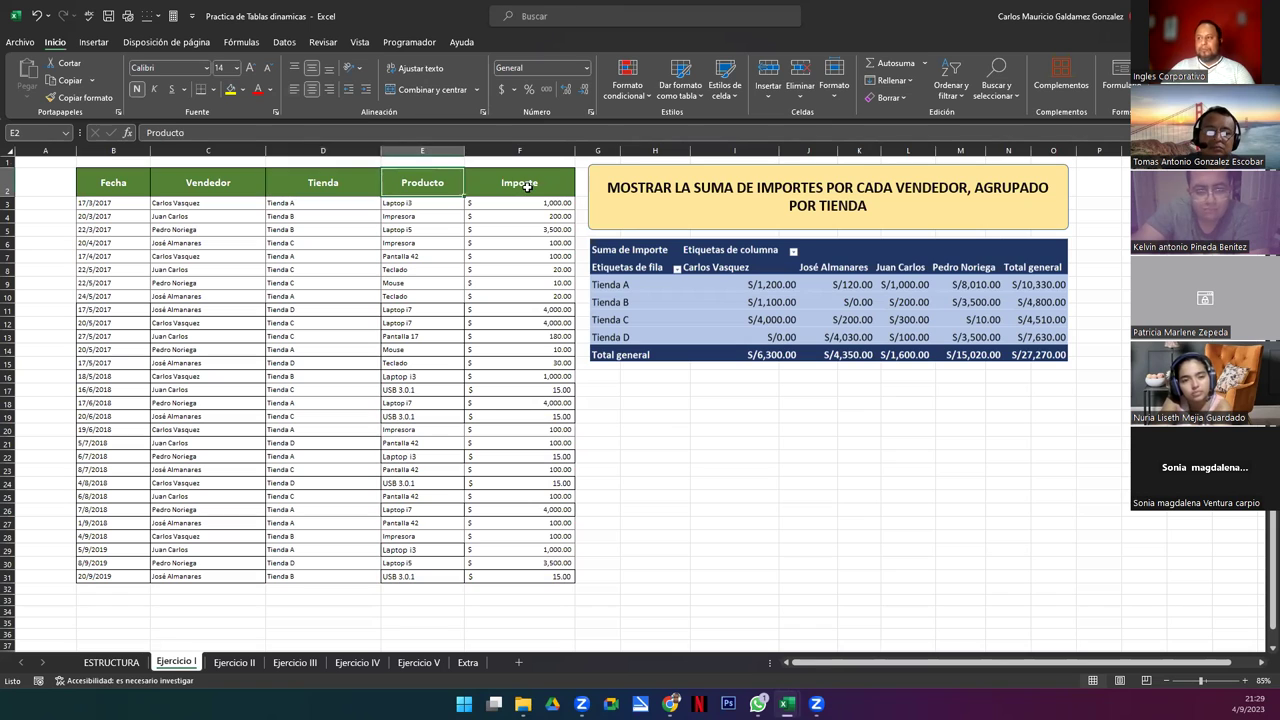
pyautogui.click(527, 185)
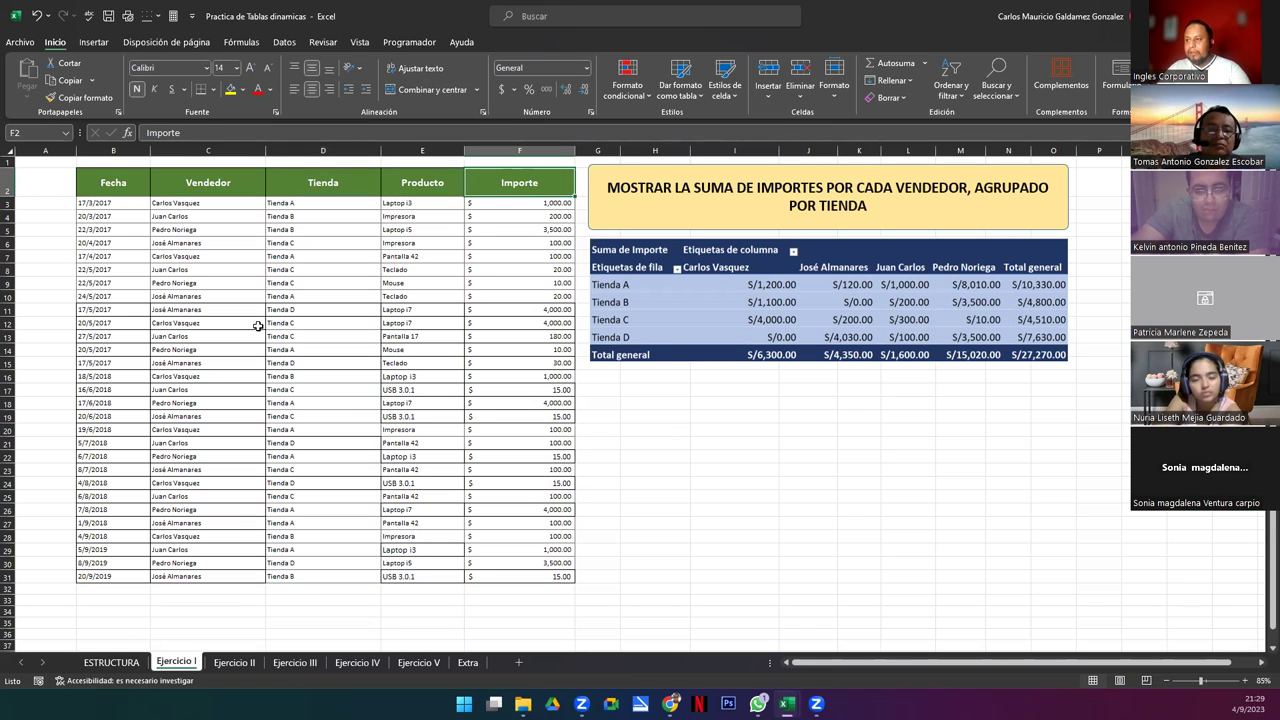
# Step: Review the Ejercicio I statement, highlighting "SUMA DE IMPORTES" and "CADA VENDEDOR", and match it to the values in the Importe column
pyautogui.moveTo(681, 313); pyautogui.dragTo(718, 345)
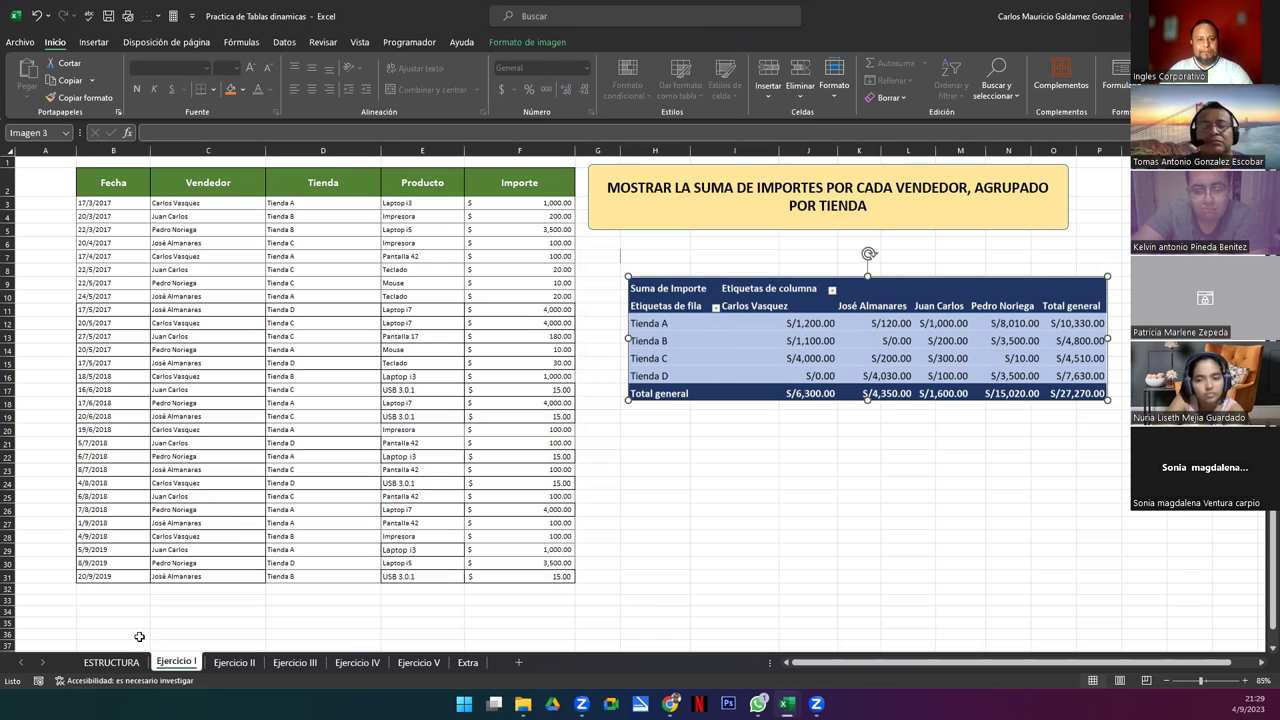
pyautogui.moveTo(721, 352); pyautogui.dragTo(728, 282)
pyautogui.click(640, 205)
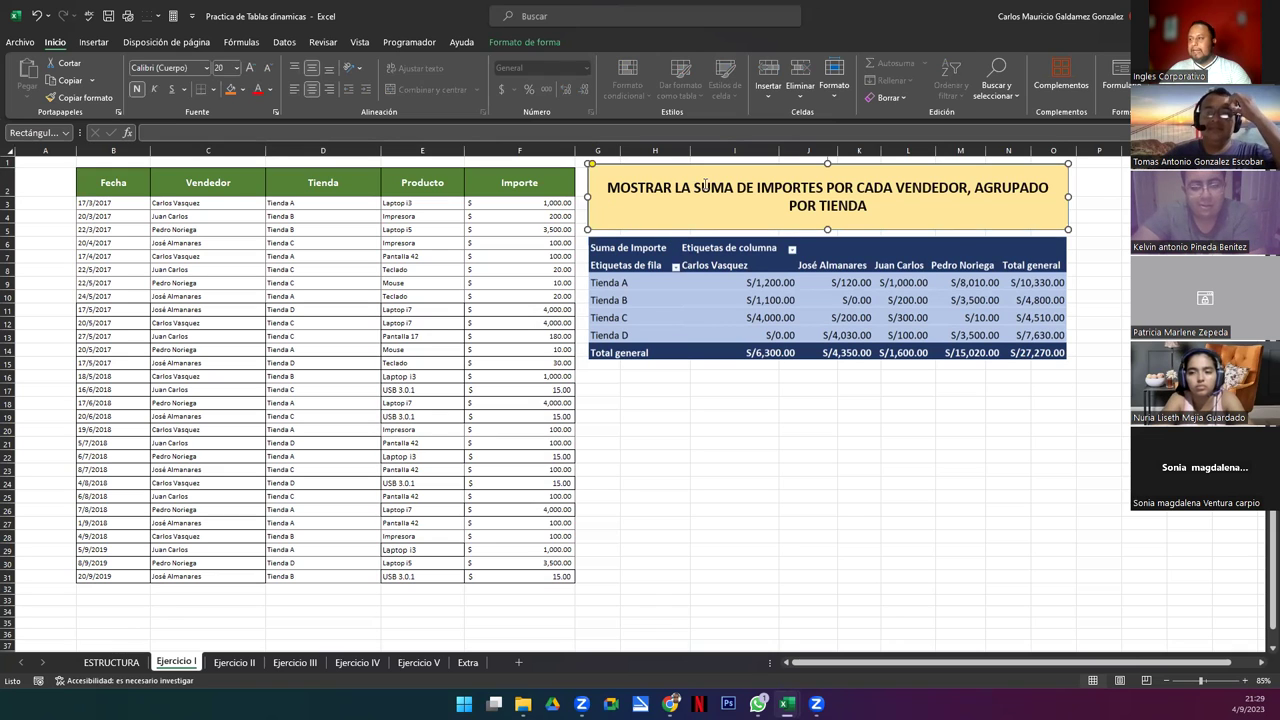
pyautogui.moveTo(694, 187); pyautogui.dragTo(822, 188)
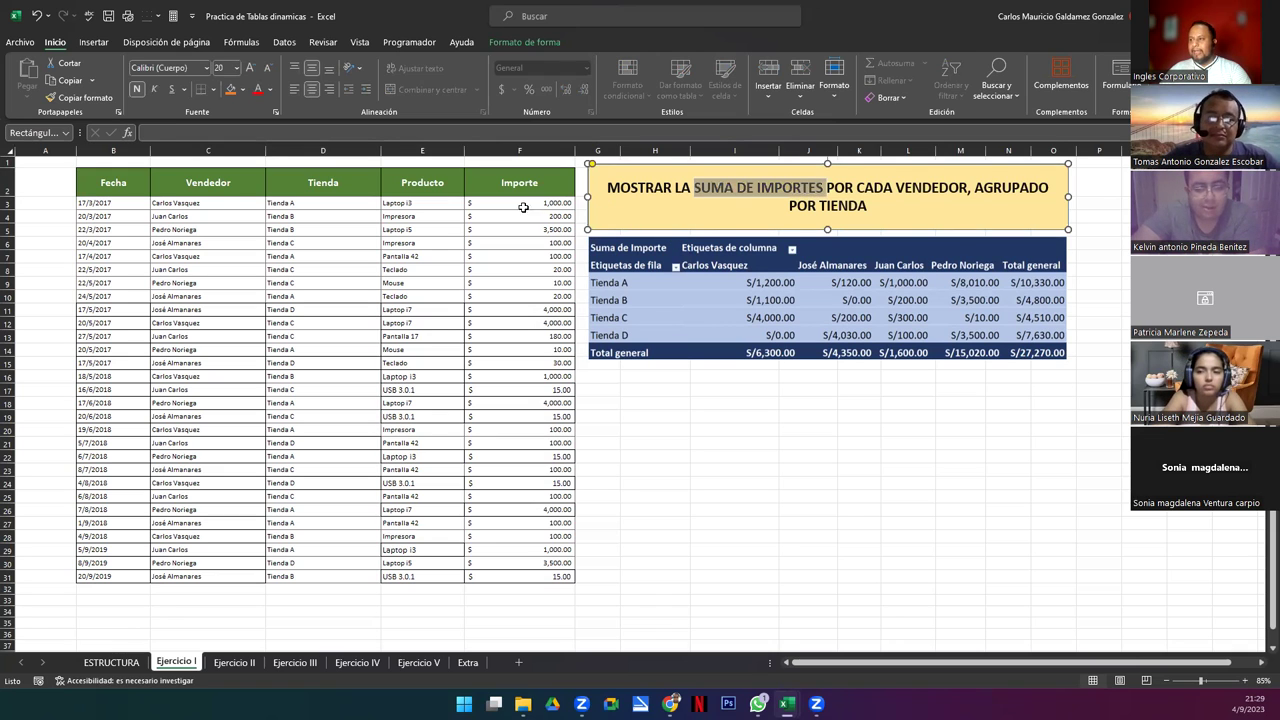
pyautogui.moveTo(514, 203); pyautogui.dragTo(508, 575)
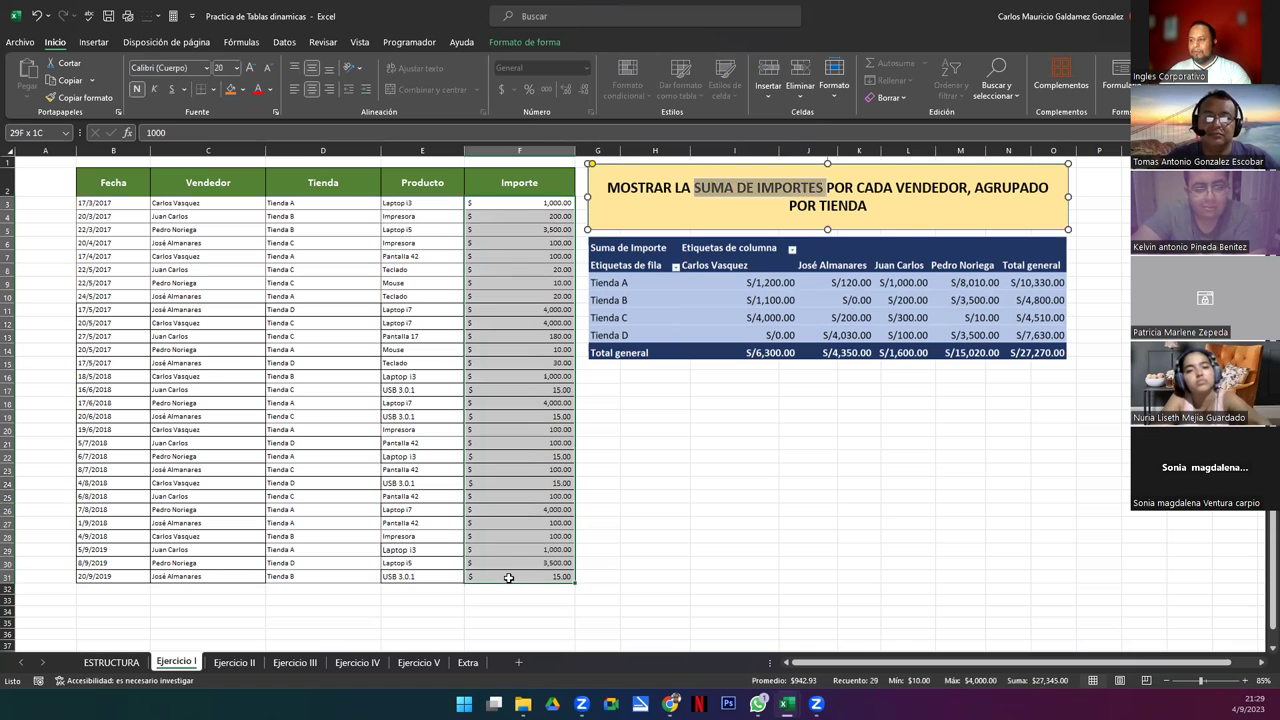
pyautogui.click(494, 483)
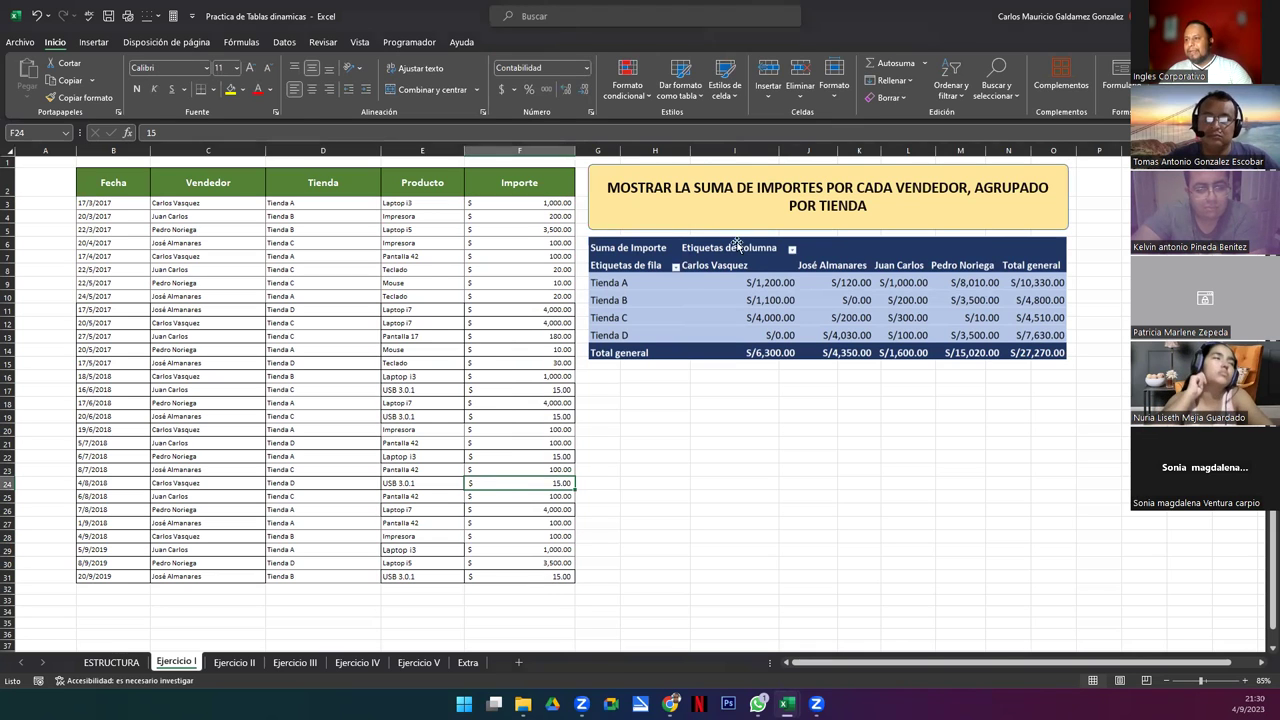
pyautogui.moveTo(878, 188); pyautogui.dragTo(942, 190)
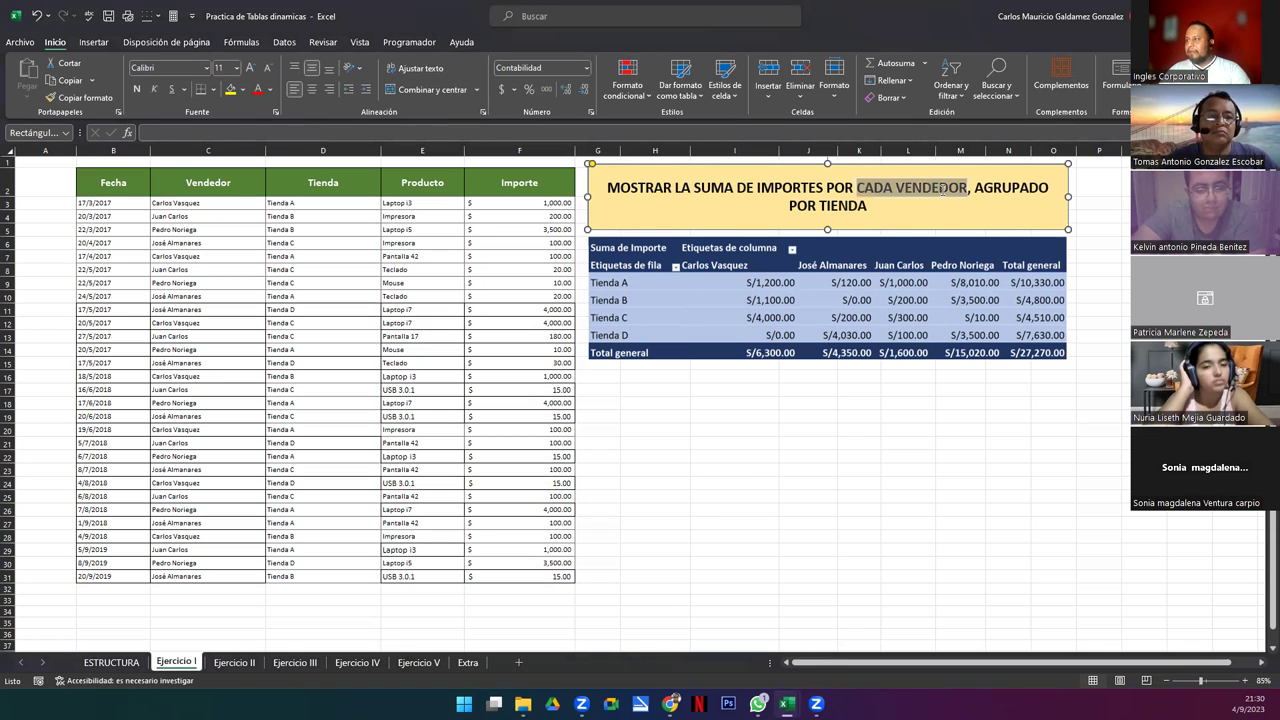
pyautogui.click(819, 205)
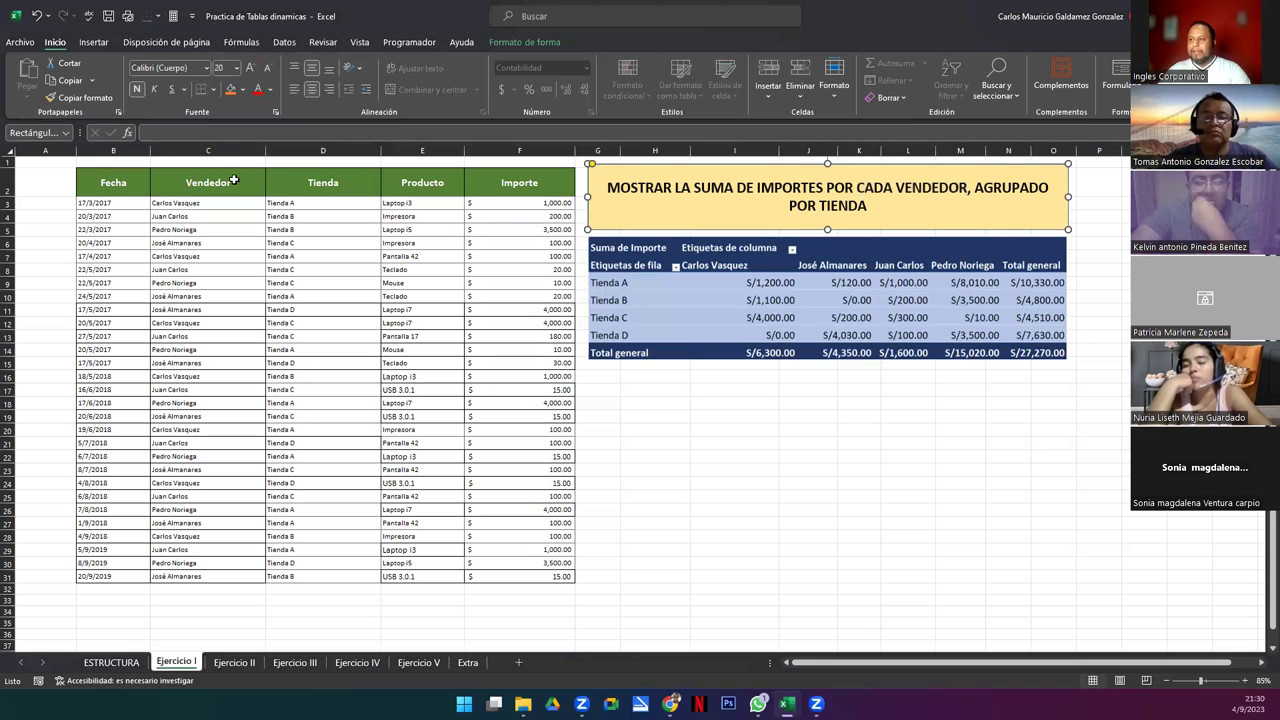
# Step: Highlight the Vendedor, Tienda and Importe columns the exercise needs, and the whole data range B2:F31
pyautogui.moveTo(203, 188); pyautogui.dragTo(330, 577)
pyautogui.moveTo(520, 190); pyautogui.dragTo(499, 577)
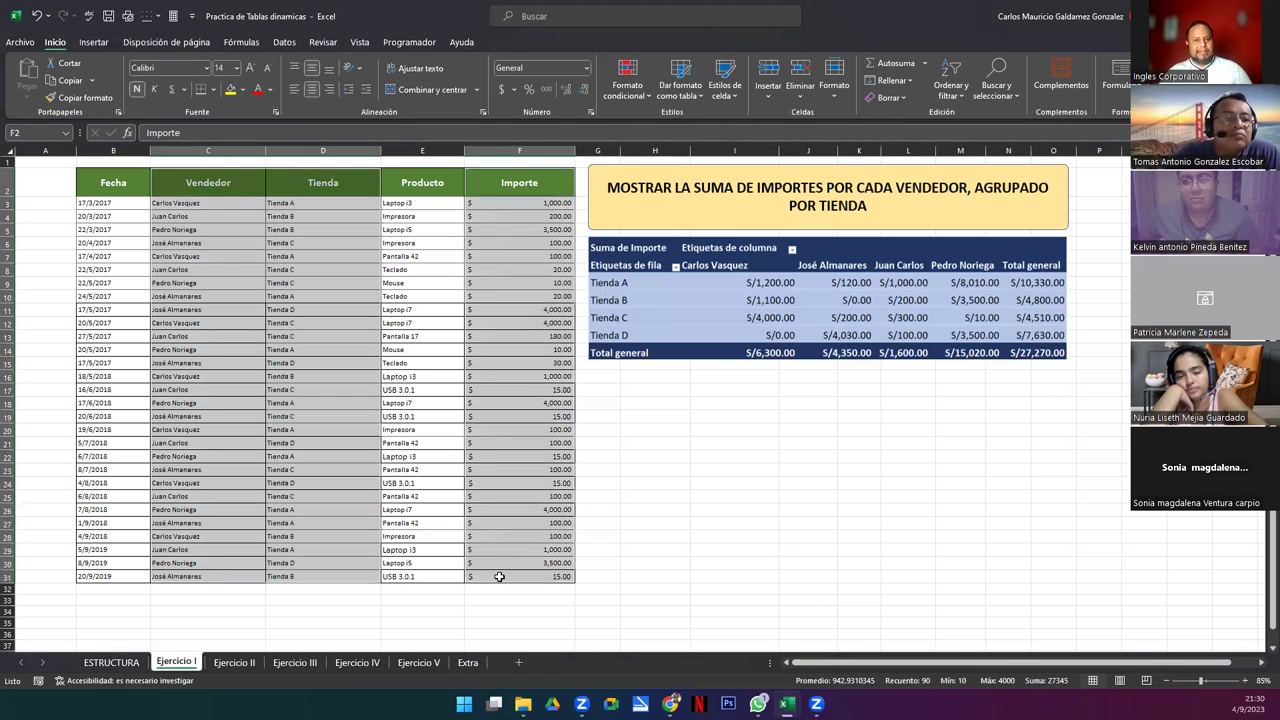
pyautogui.click(499, 577)
pyautogui.click(376, 440)
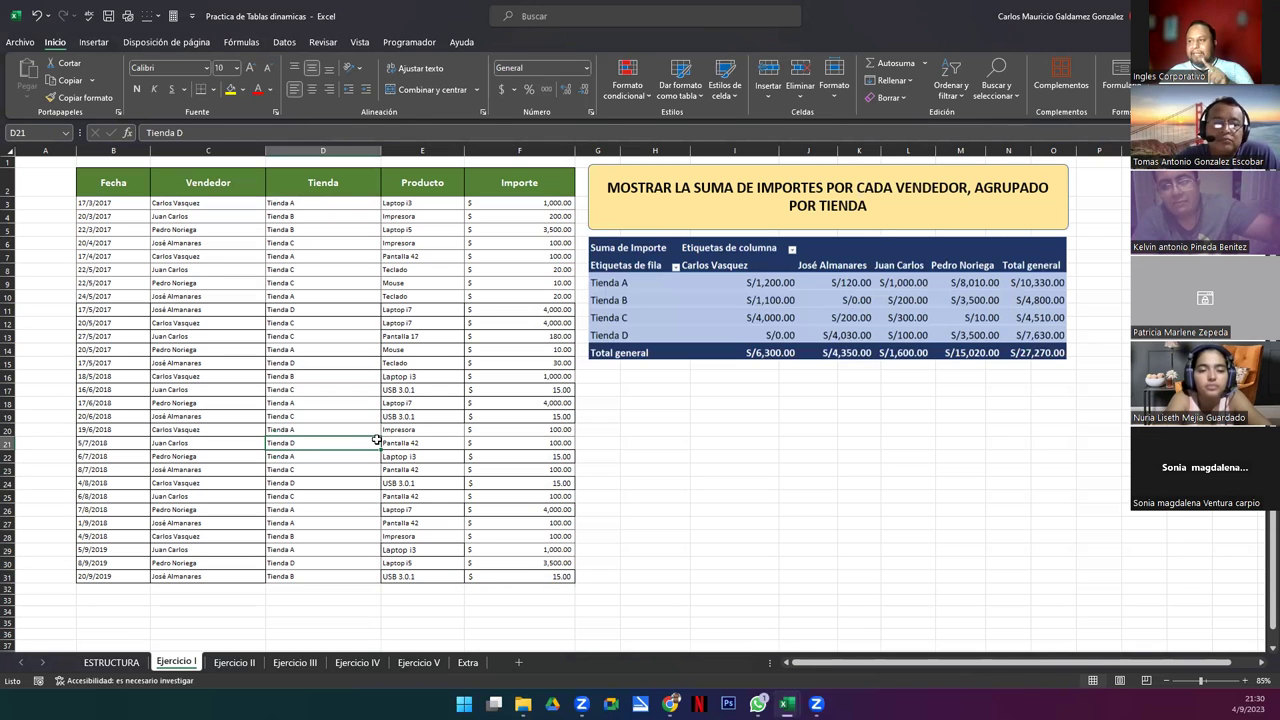
pyautogui.moveTo(116, 180); pyautogui.dragTo(531, 578)
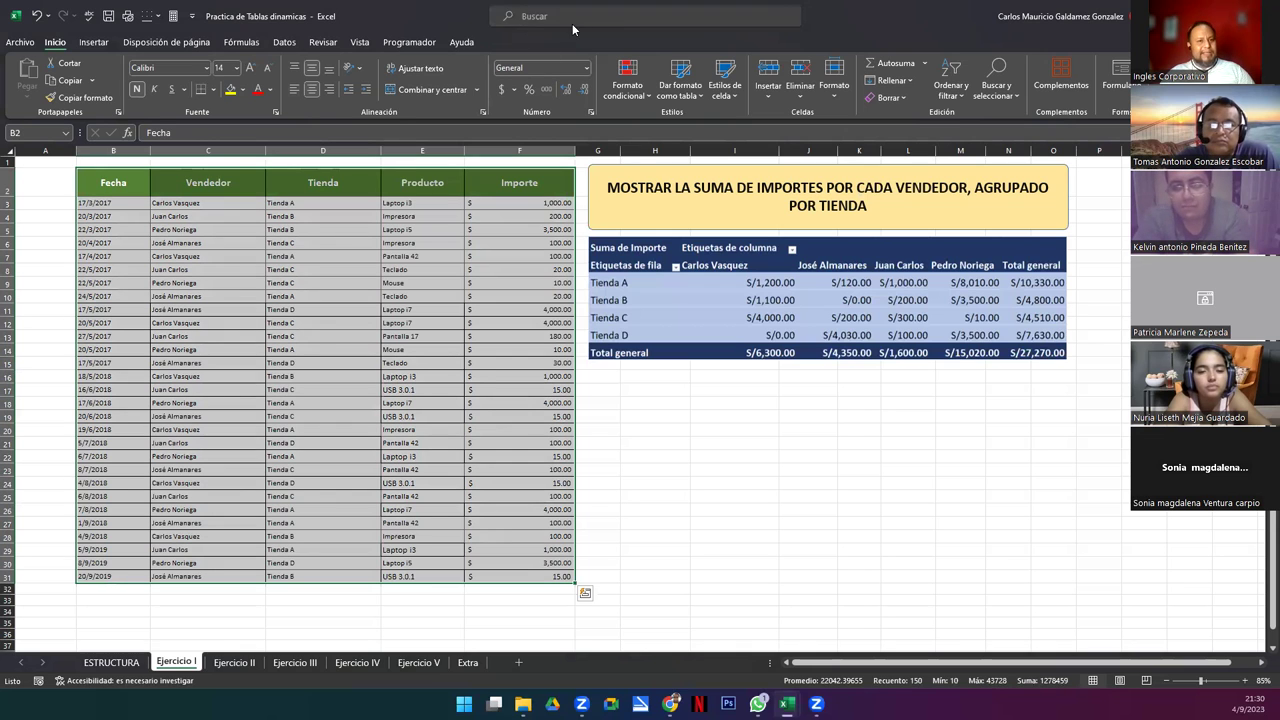
pyautogui.click(485, 403)
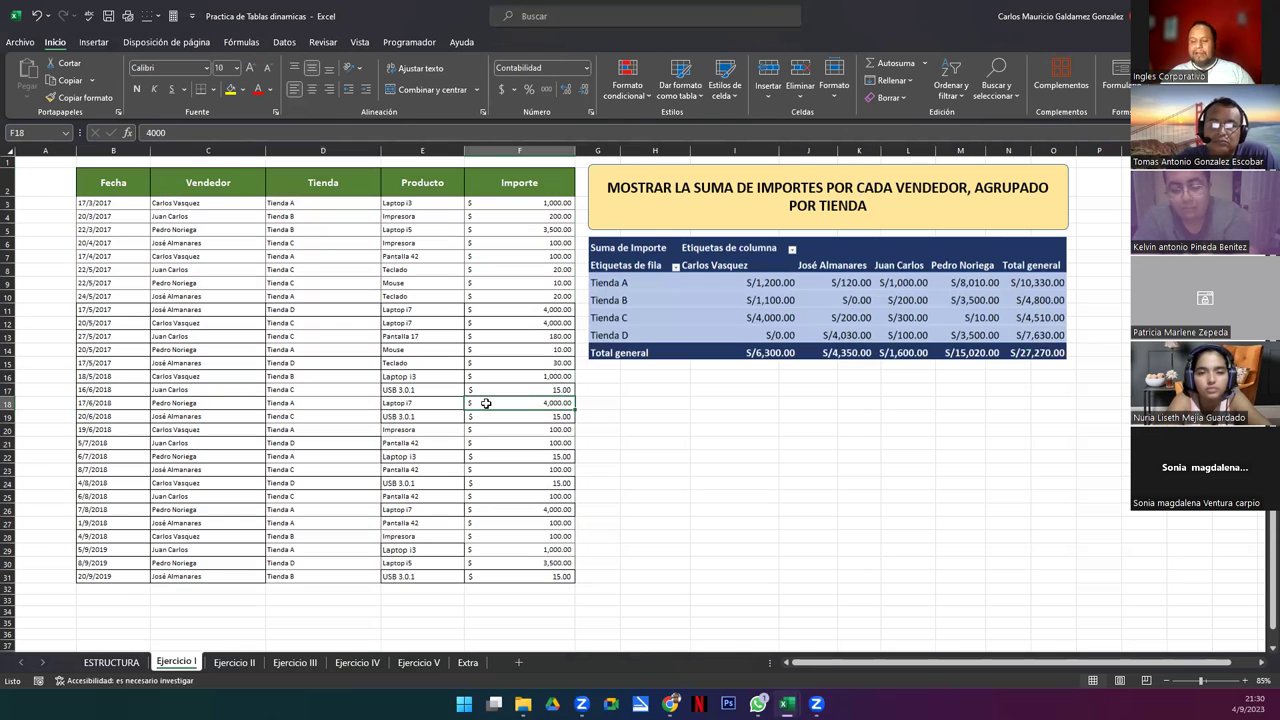
# Step: Convert the sales data range B2:F31 into a table with headers
pyautogui.click(342, 363)
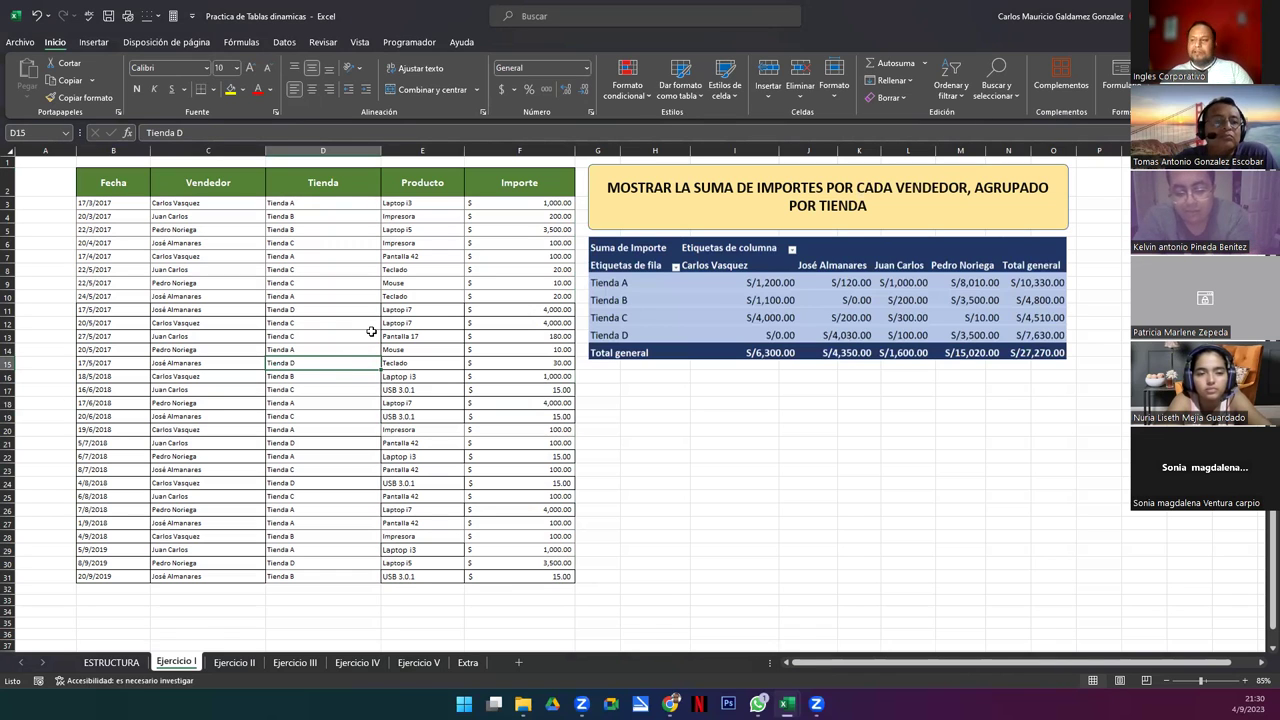
pyautogui.hotkey('ctrl', 't')
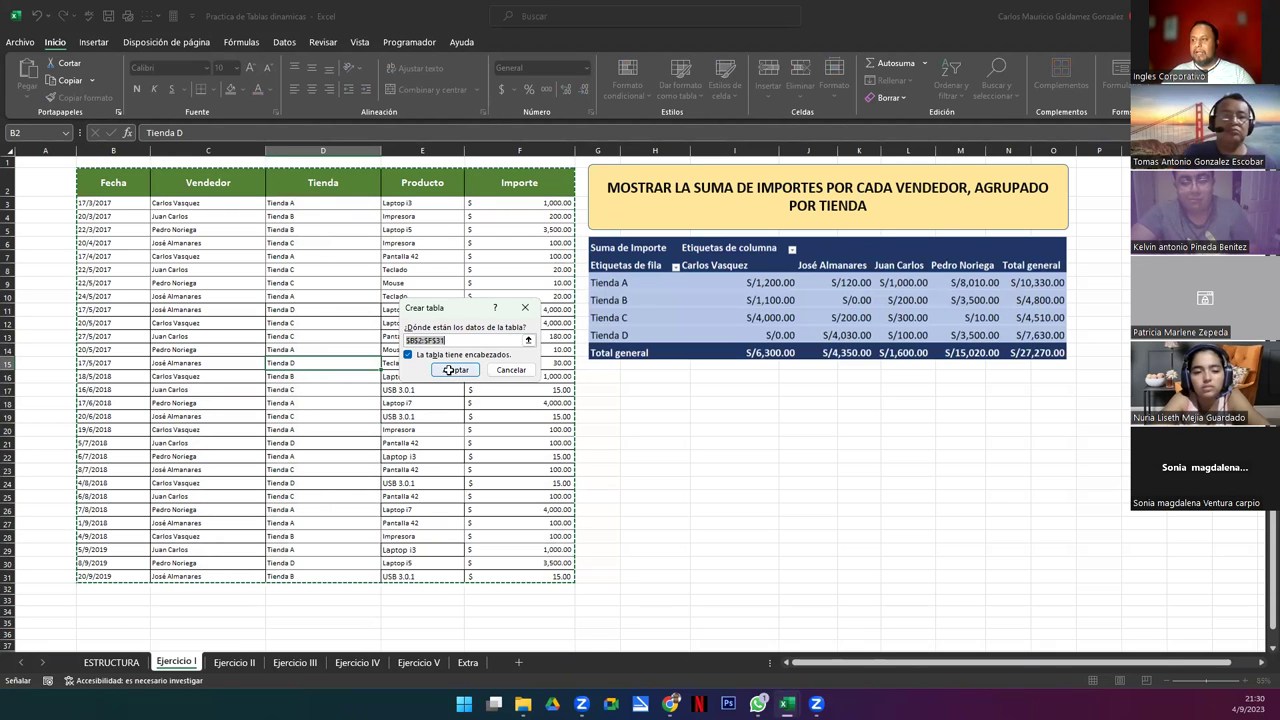
pyautogui.click(448, 370)
pyautogui.click(320, 363)
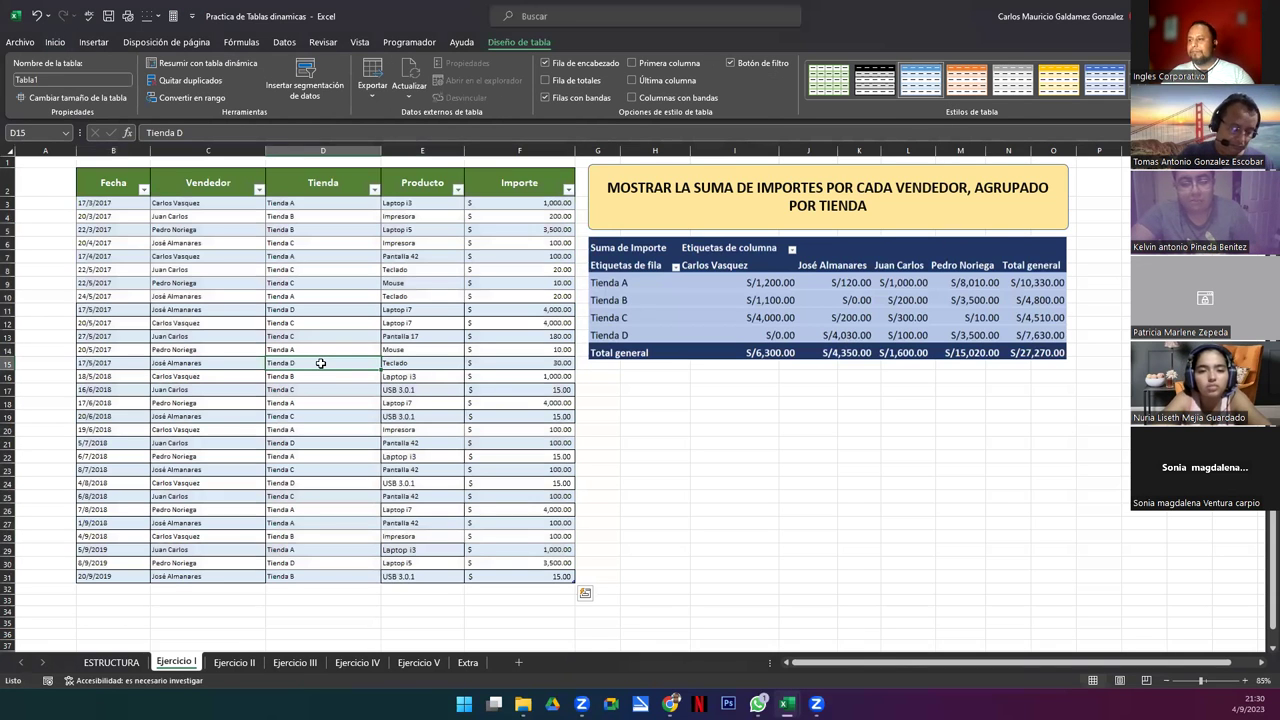
# Step: Check the name assigned to the new sales data table
pyautogui.click(307, 336)
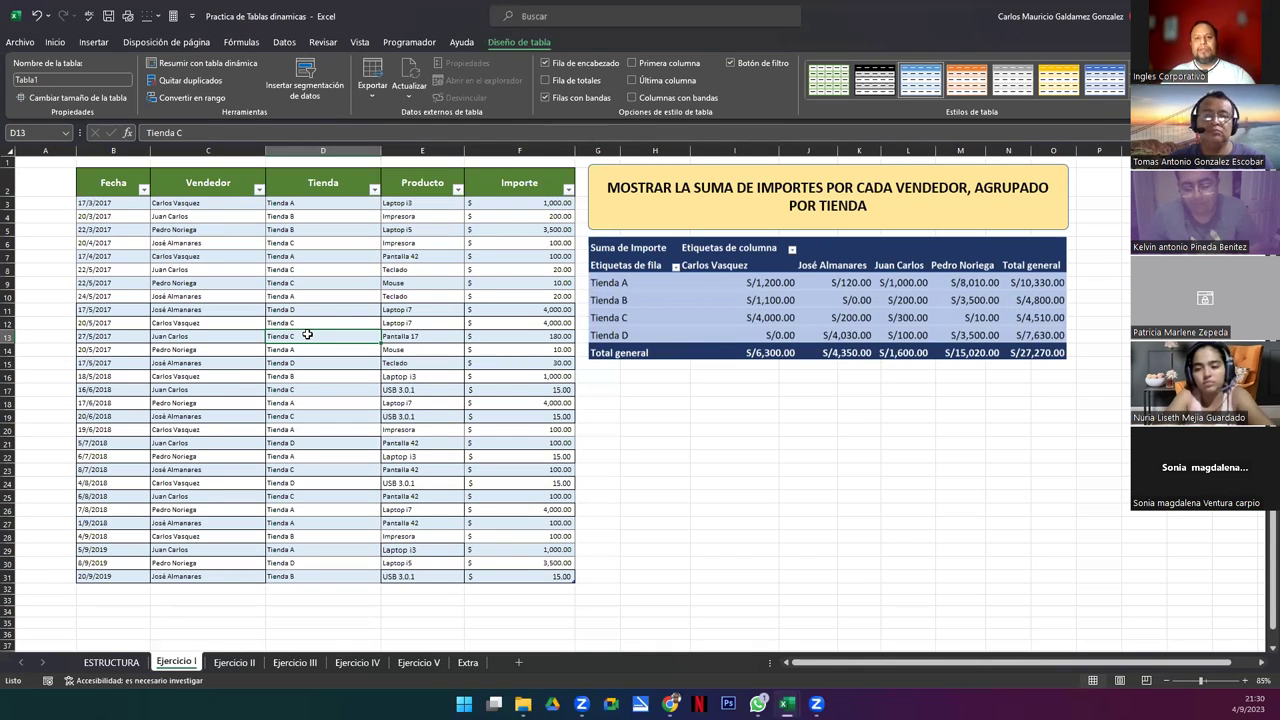
pyautogui.click(273, 360)
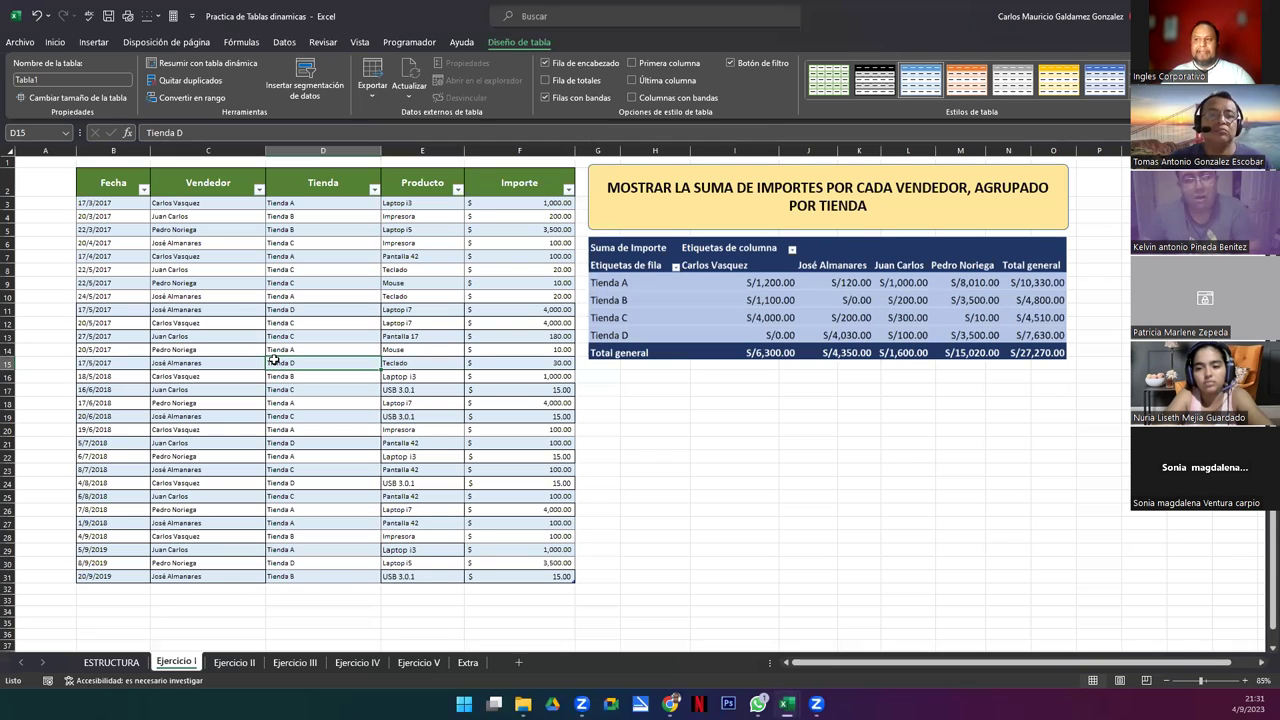
pyautogui.click(47, 80)
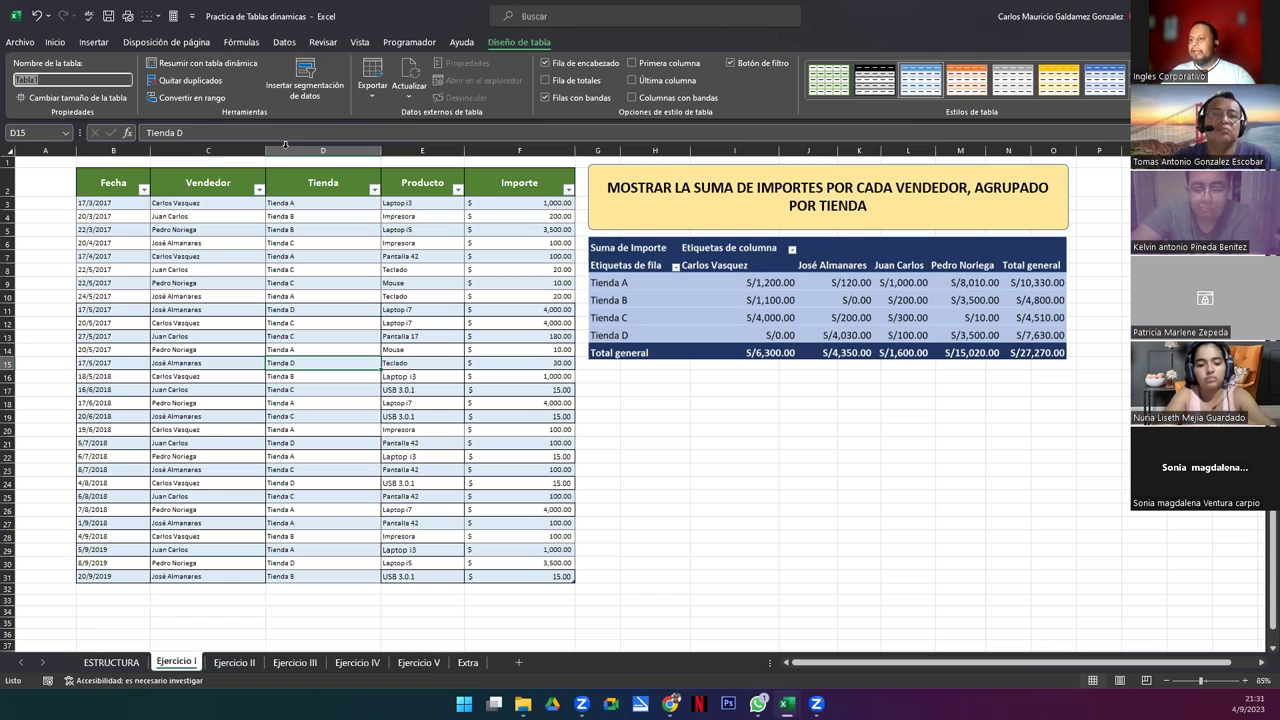
pyautogui.click(67, 78)
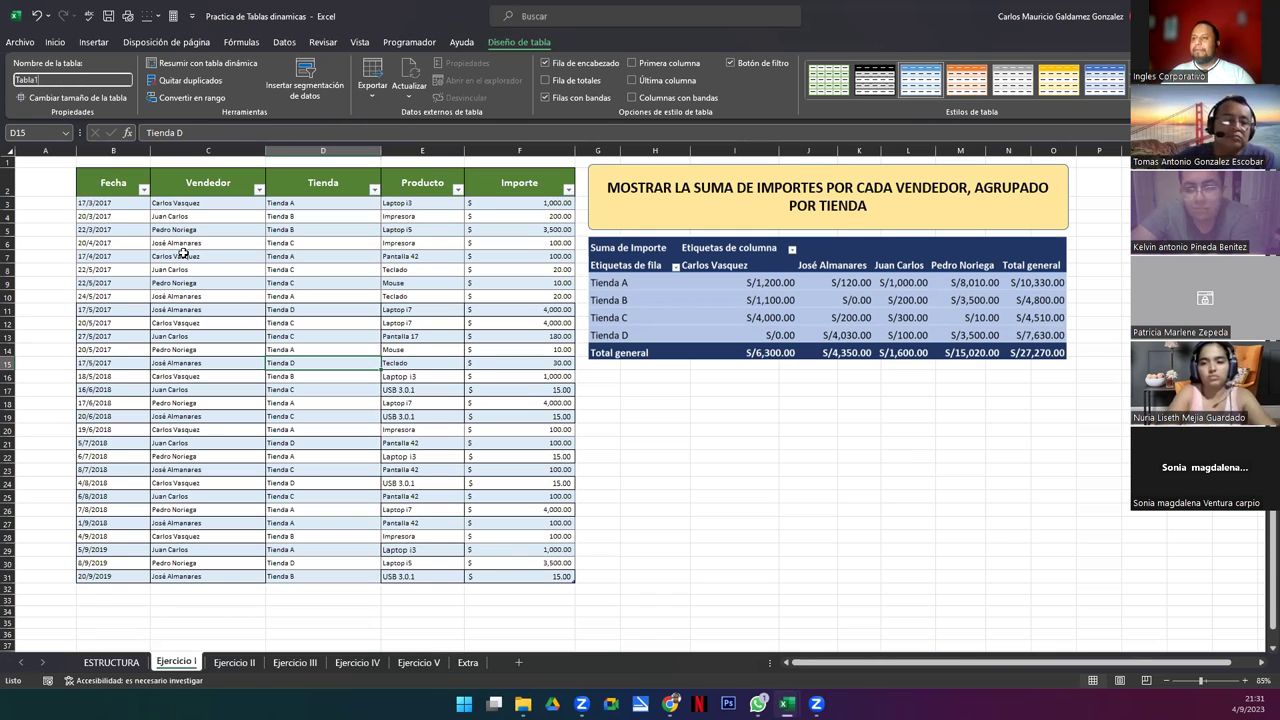
# Step: Create a pivot table from Tabla1 on the existing Ejercicio I worksheet, located at cell H18
pyautogui.click(183, 253)
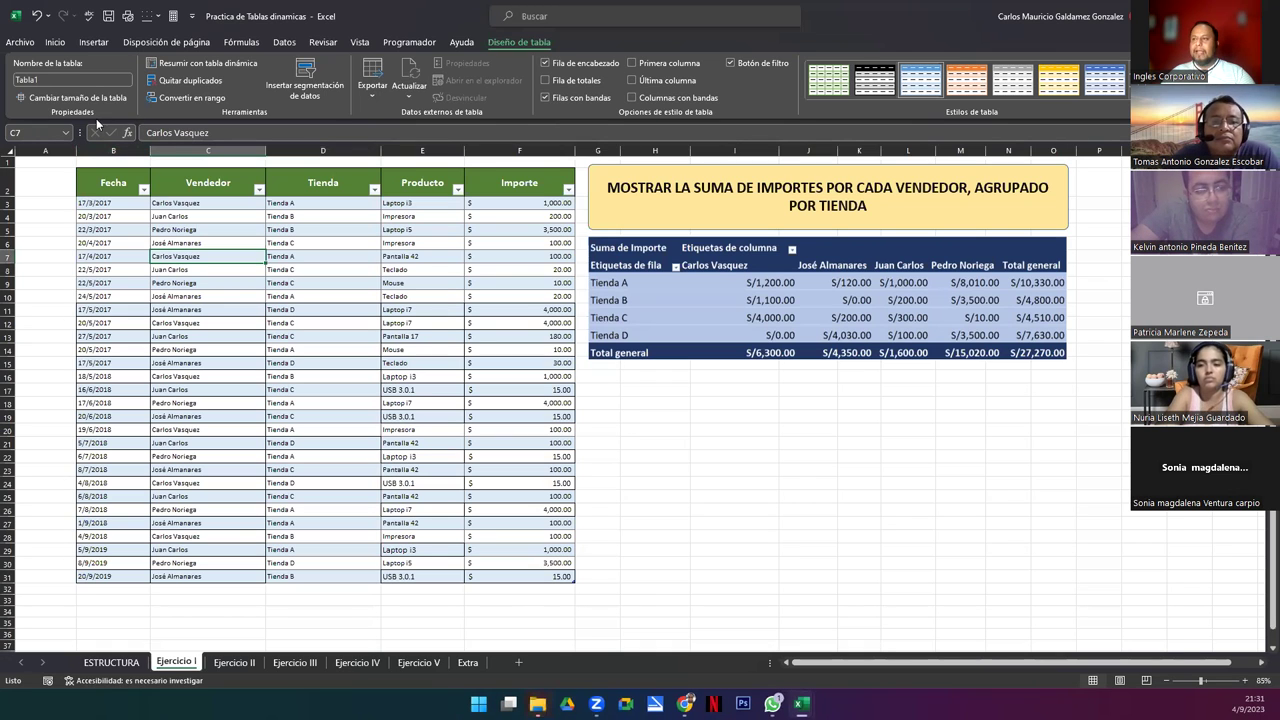
pyautogui.click(88, 43)
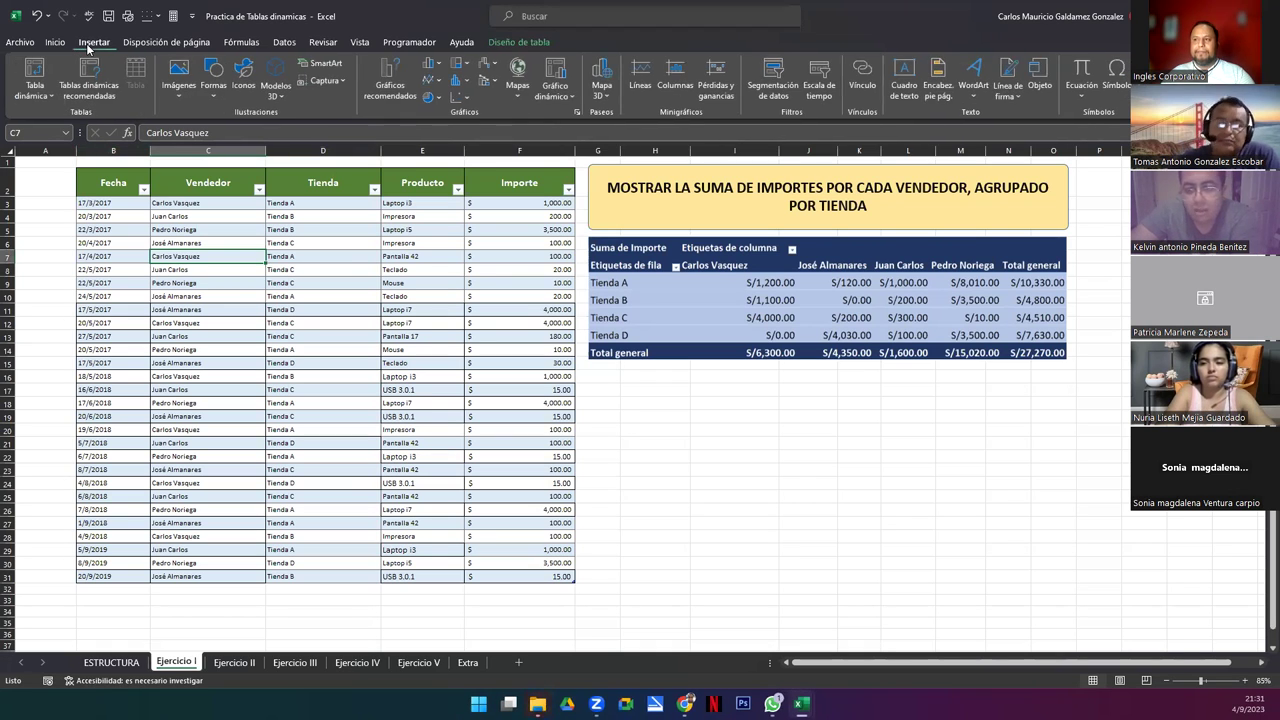
pyautogui.click(31, 77)
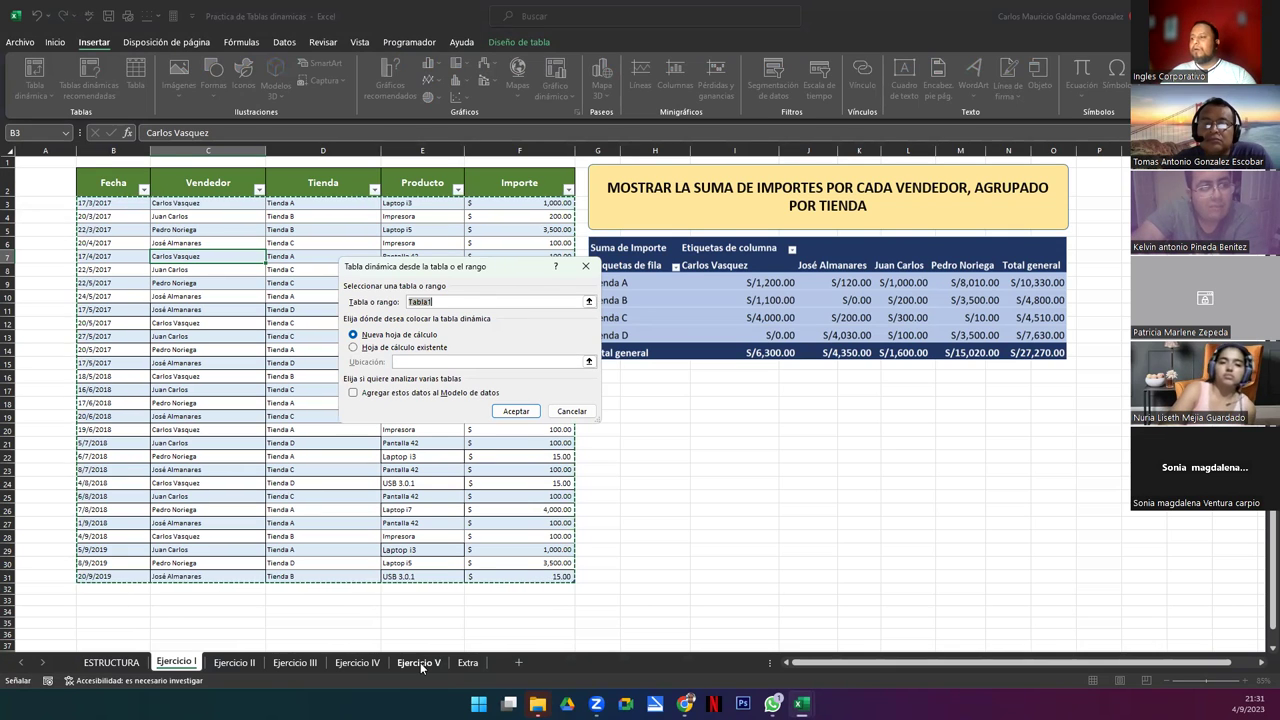
pyautogui.click(354, 348)
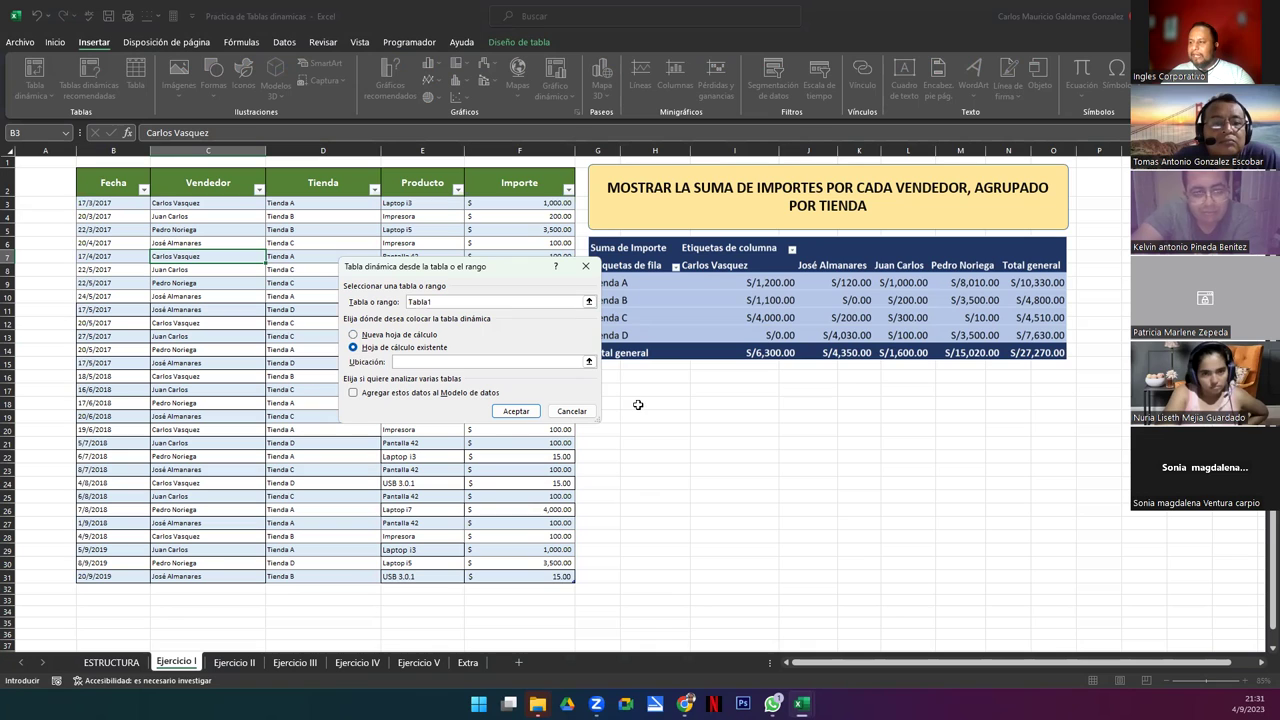
pyautogui.click(636, 400)
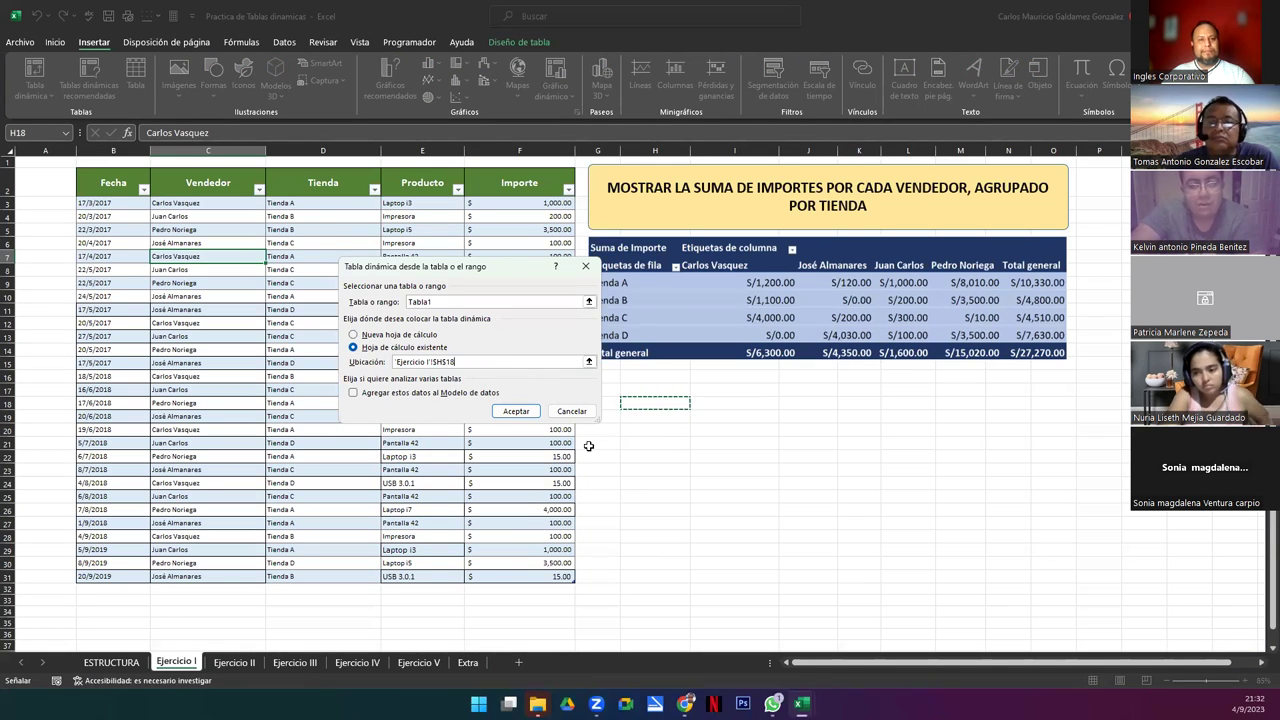
pyautogui.click(514, 412)
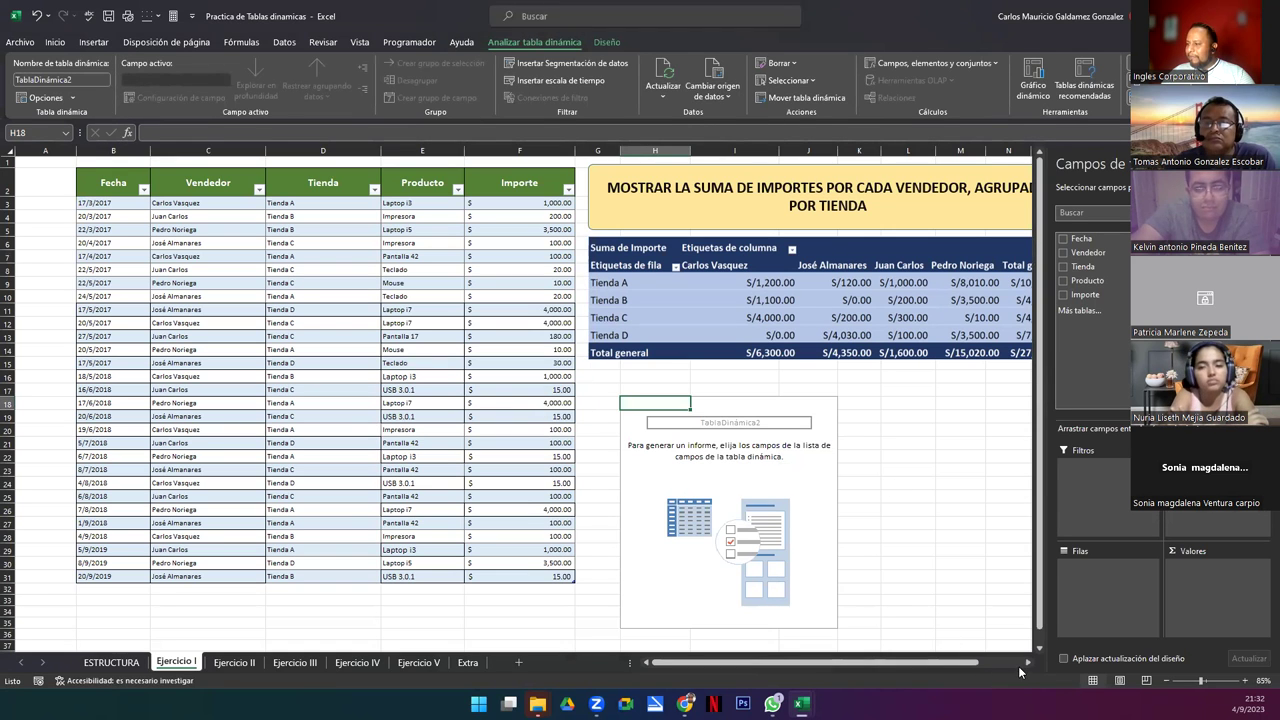
# Step: Shift the picture of the sample result slightly to the right so its edge lines up with column H
pyautogui.click(1028, 663)
pyautogui.click(1028, 663)
pyautogui.click(1028, 663)
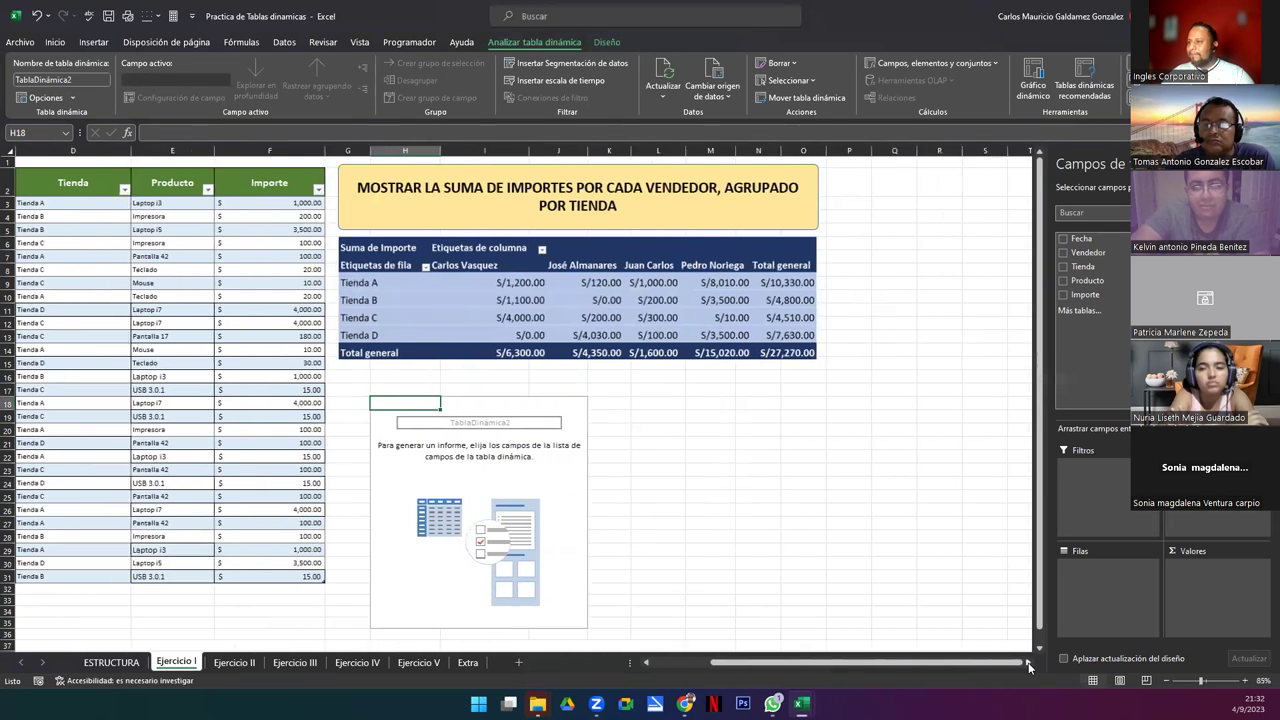
pyautogui.click(1028, 663)
pyautogui.click(1028, 663)
pyautogui.click(1028, 663)
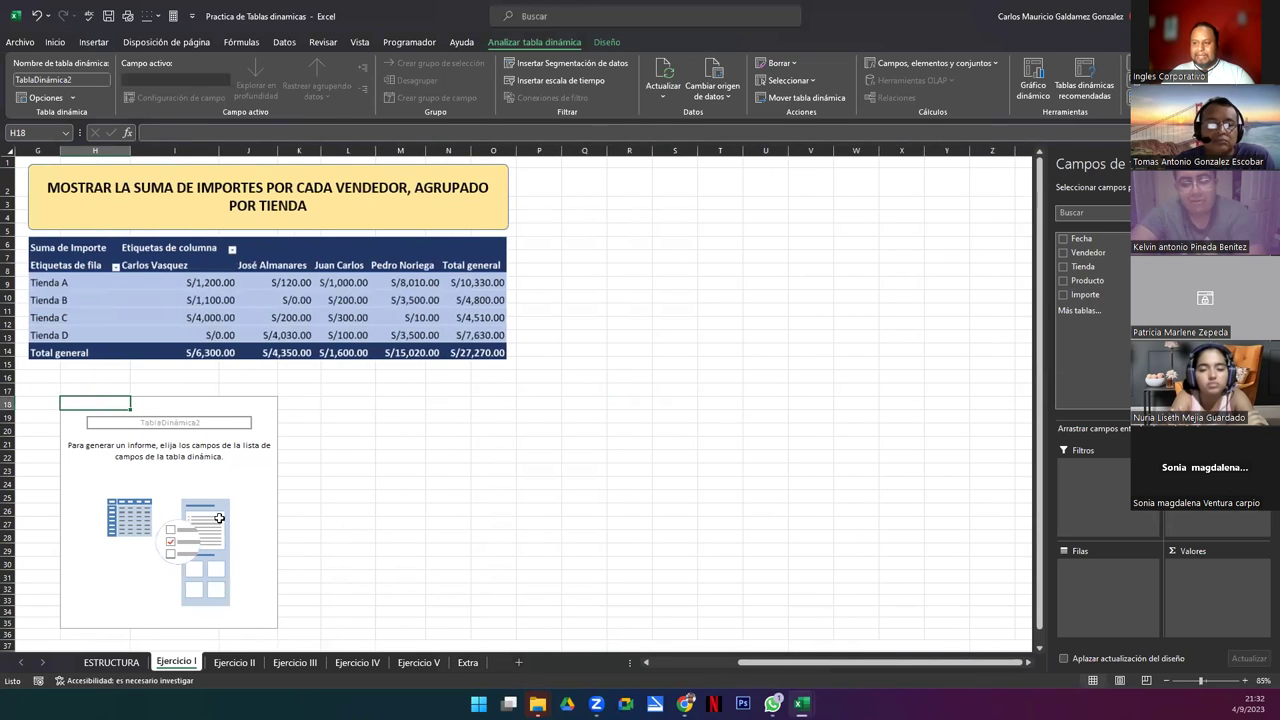
pyautogui.moveTo(188, 274); pyautogui.dragTo(218, 271)
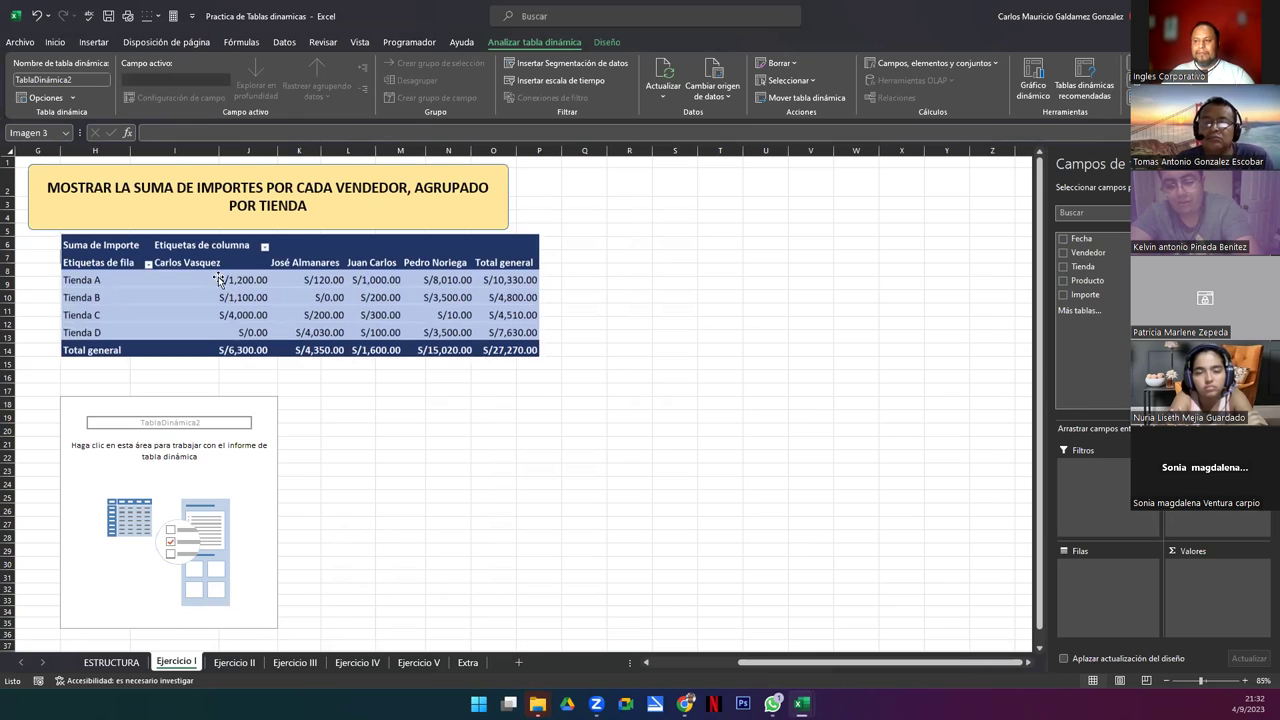
# Step: Select the empty pivot table, the statement box and the sample picture in turn to examine when the field list is shown
pyautogui.click(223, 474)
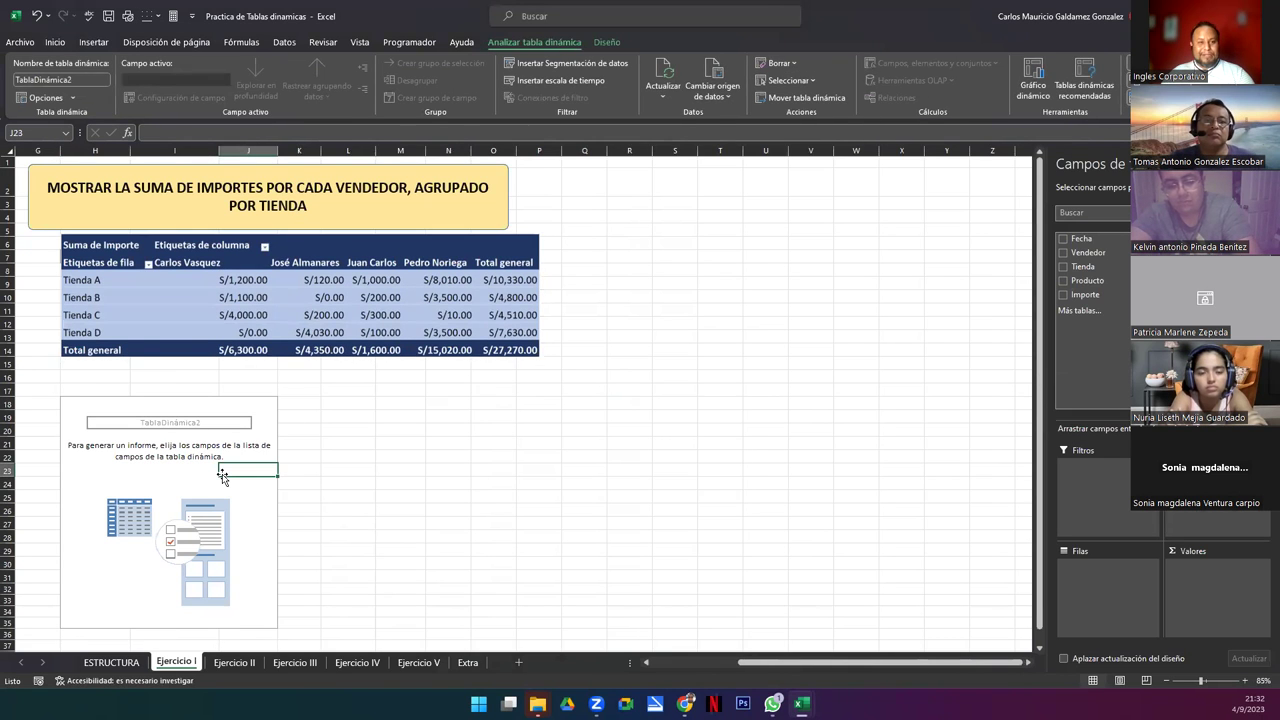
pyautogui.click(229, 205)
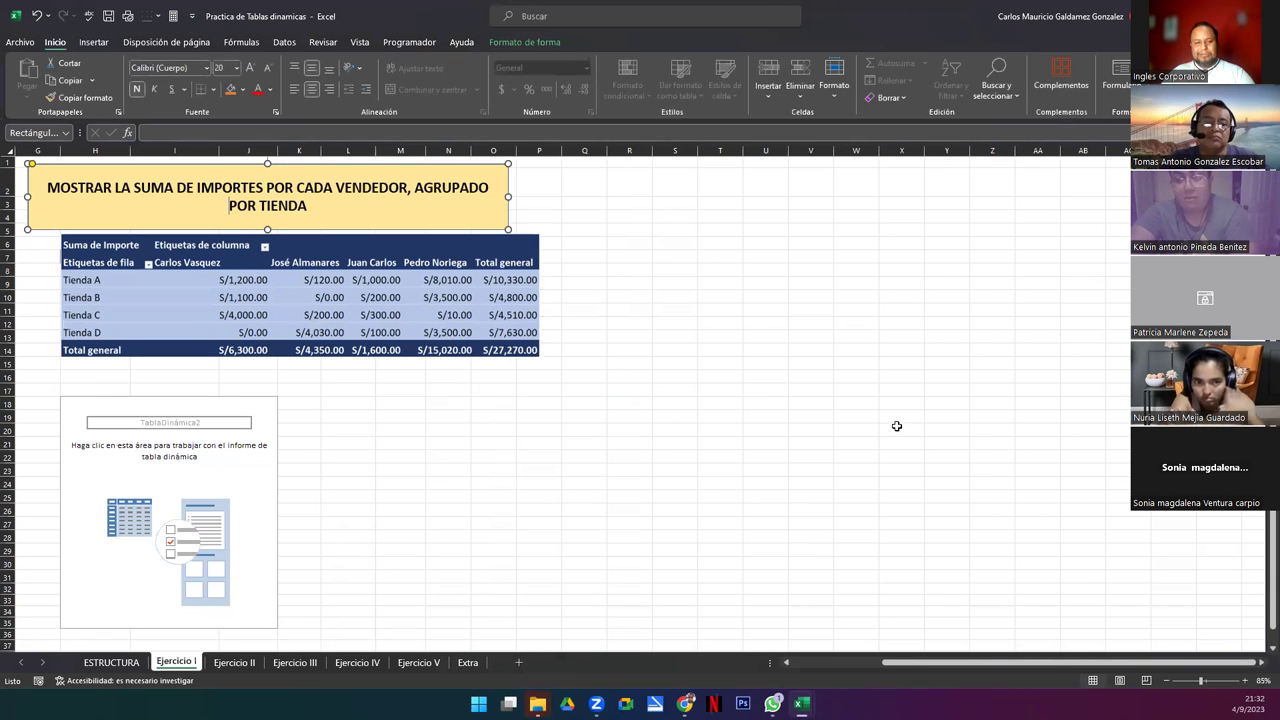
pyautogui.click(103, 457)
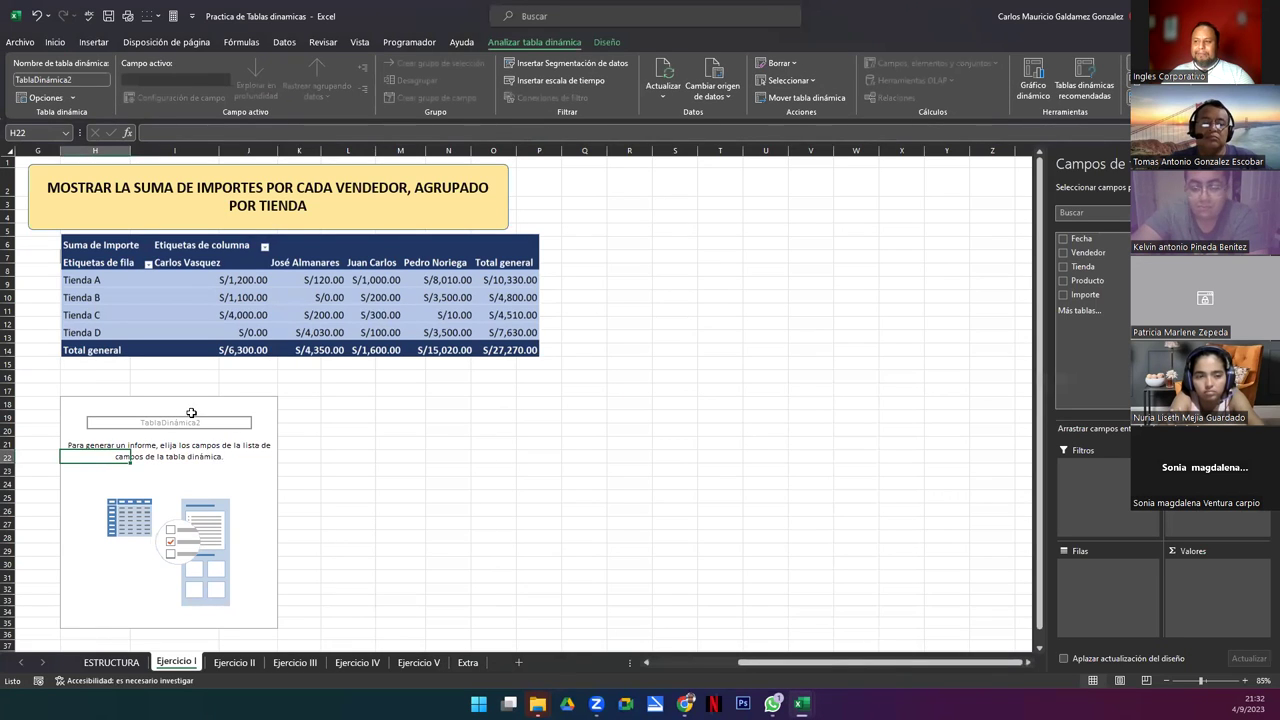
pyautogui.click(228, 471)
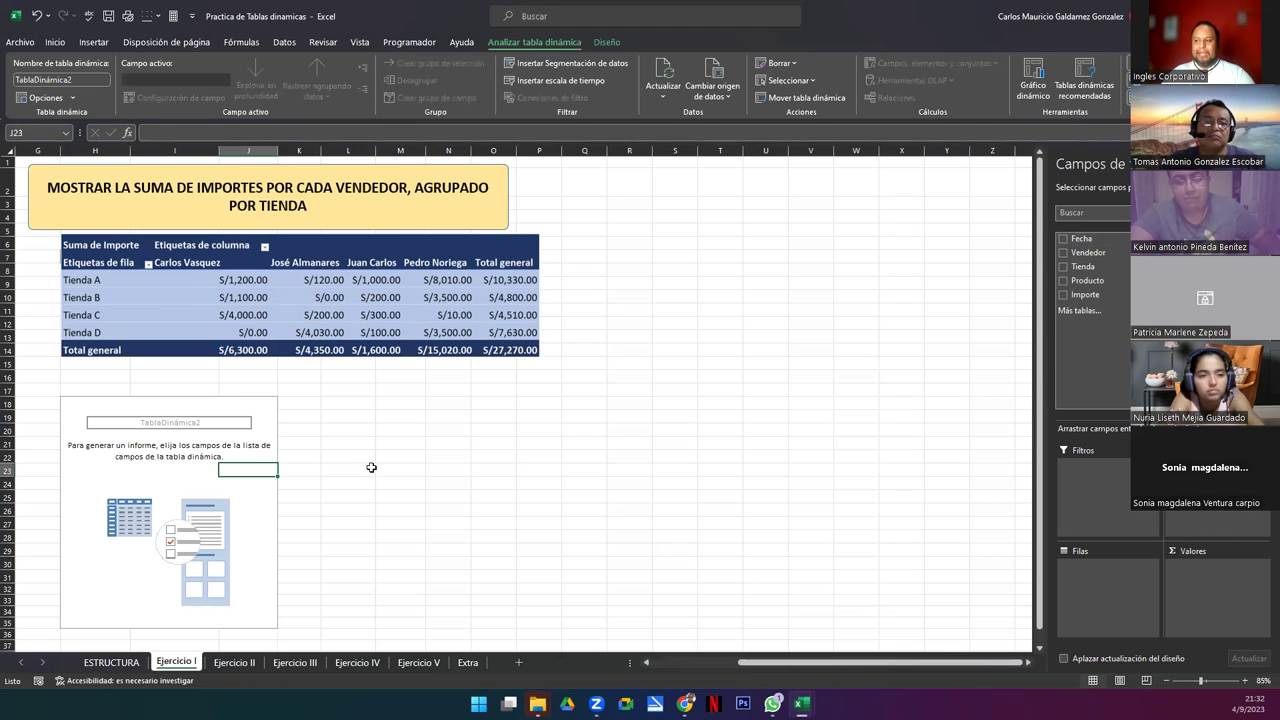
pyautogui.moveTo(66, 402); pyautogui.dragTo(235, 624)
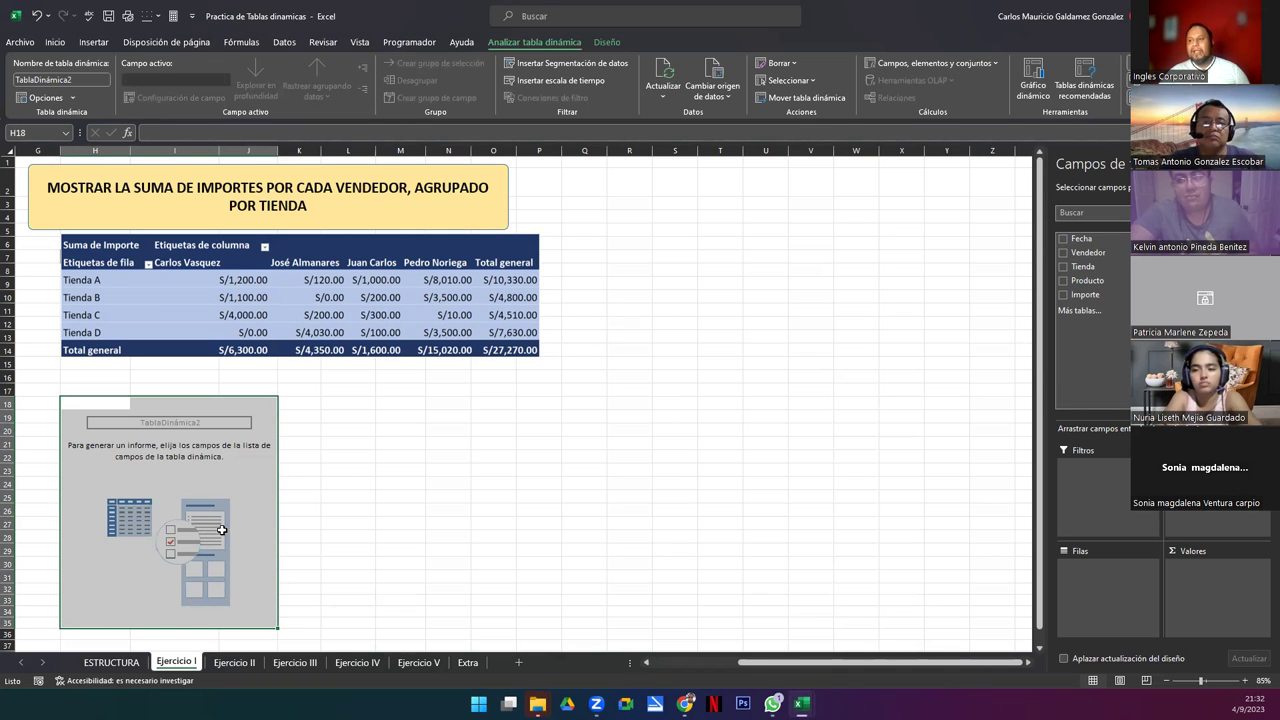
pyautogui.click(178, 456)
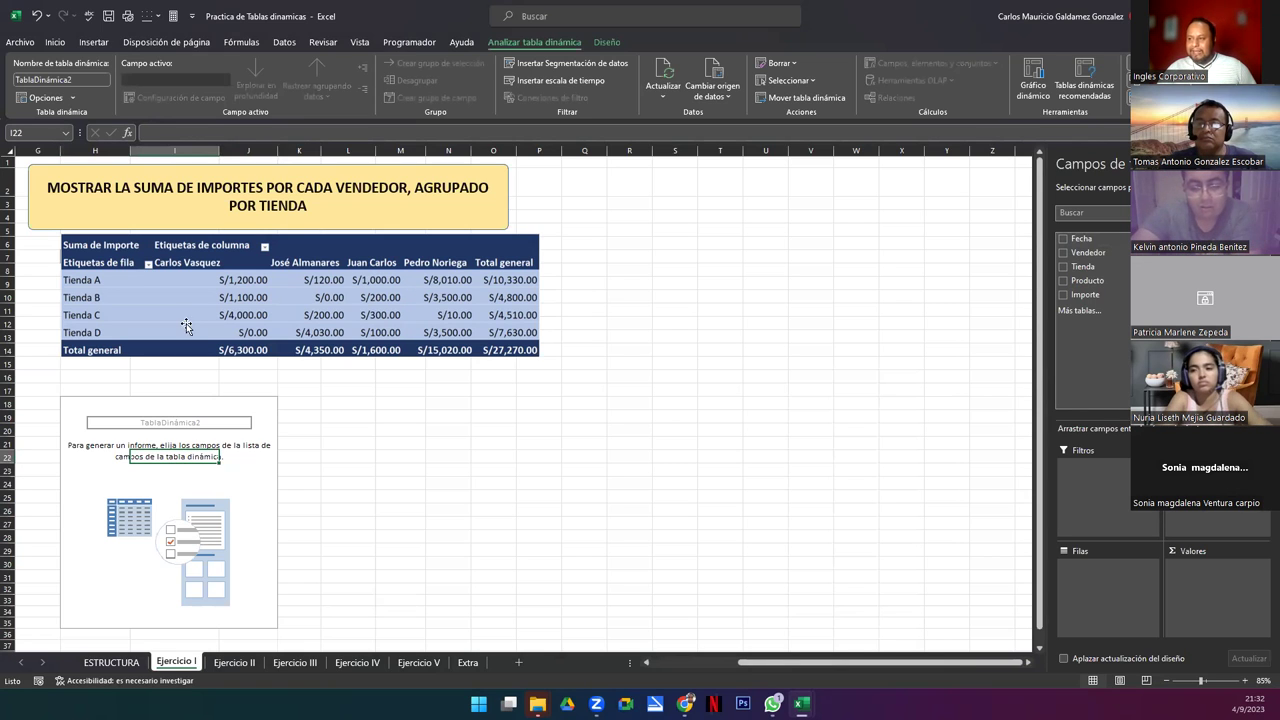
pyautogui.click(207, 271)
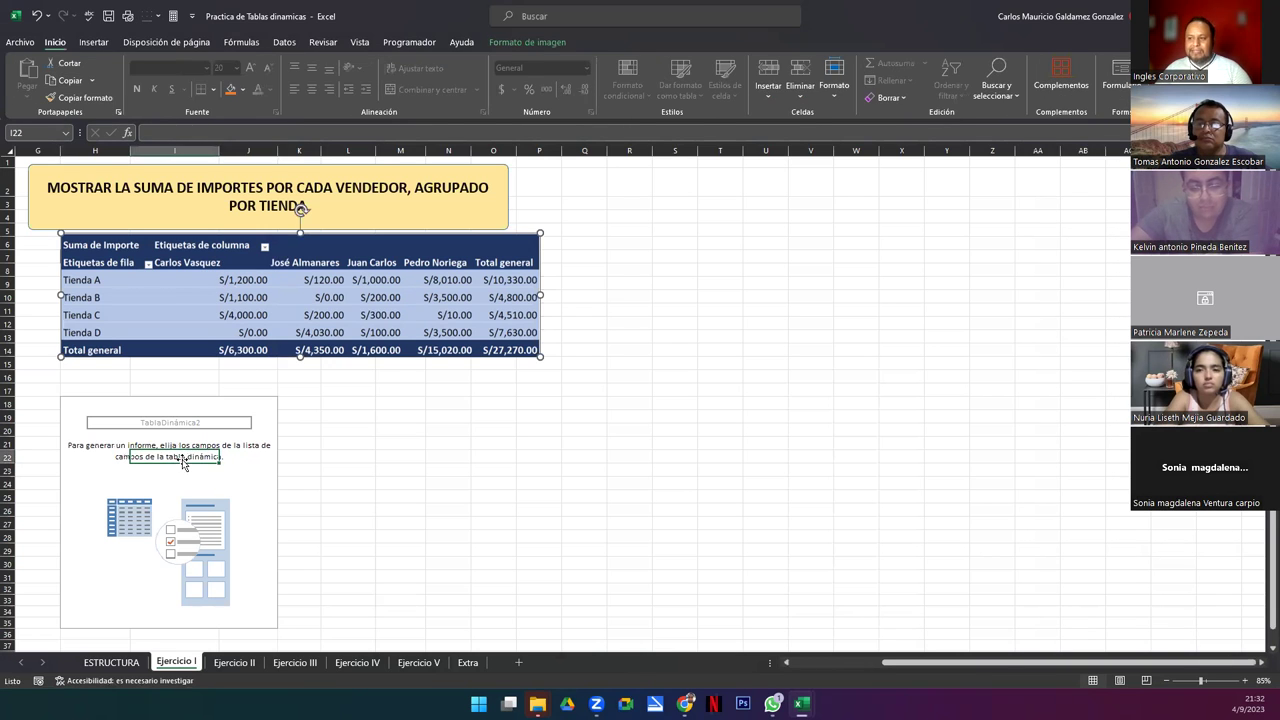
pyautogui.click(183, 462)
pyautogui.click(178, 481)
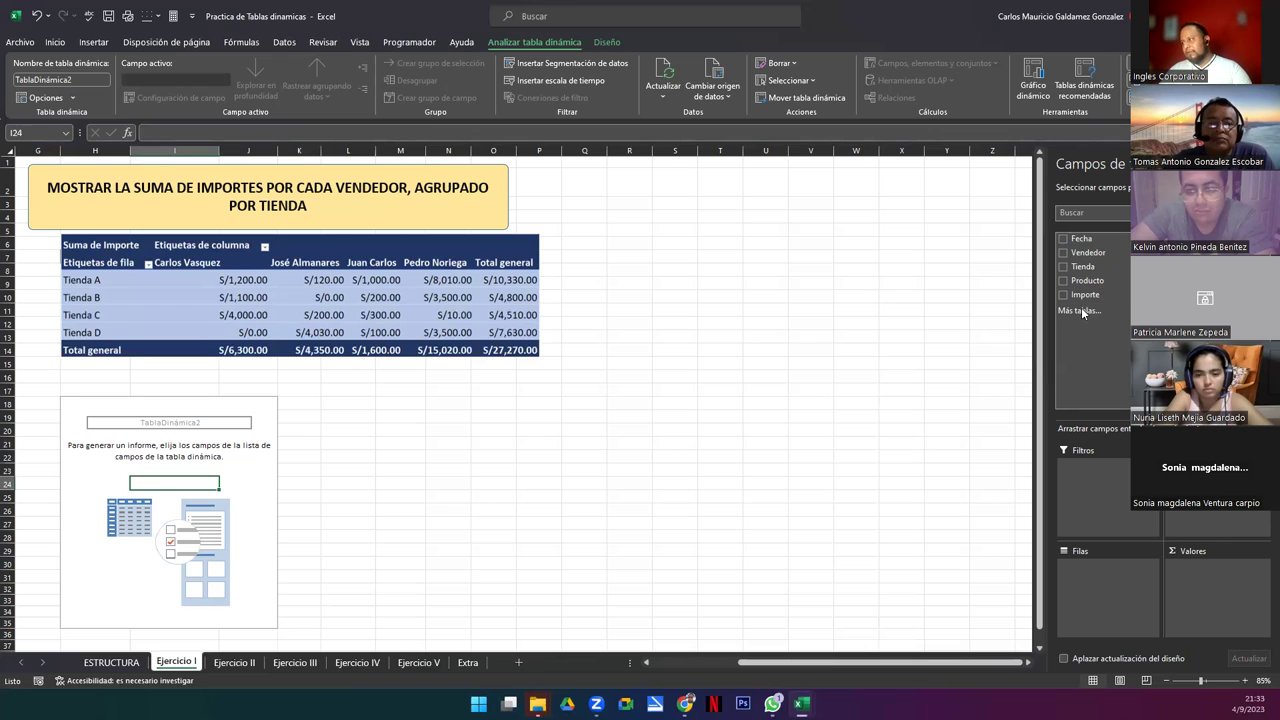
# Step: Place the Vendedor field in the pivot table's columns and the Tienda field in its rows
pyautogui.click(1094, 252)
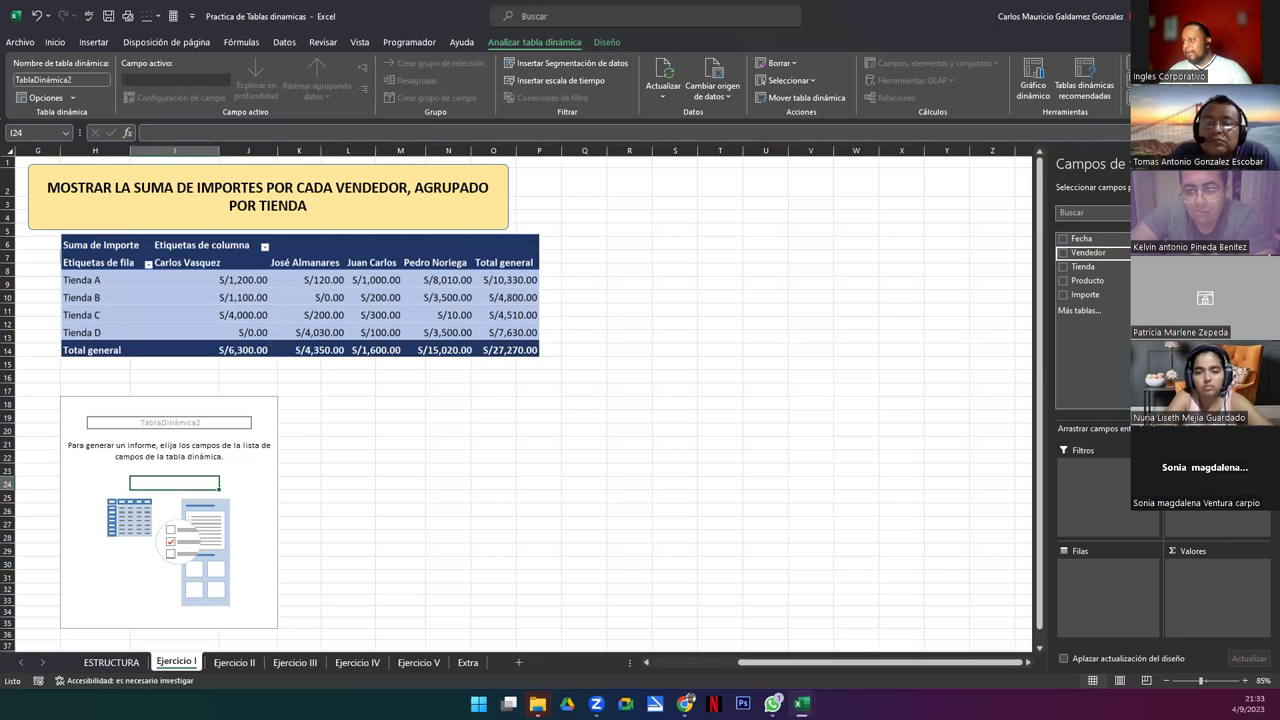
pyautogui.click(1063, 252)
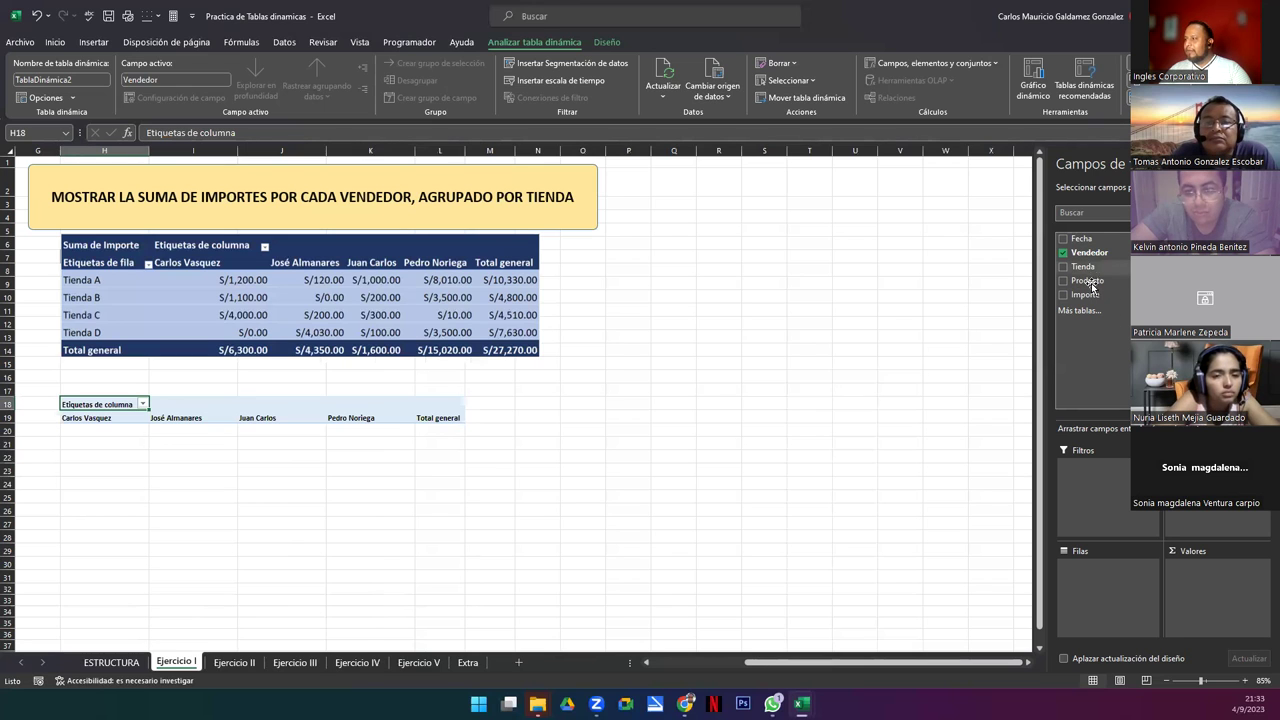
pyautogui.moveTo(1087, 267); pyautogui.dragTo(1100, 575)
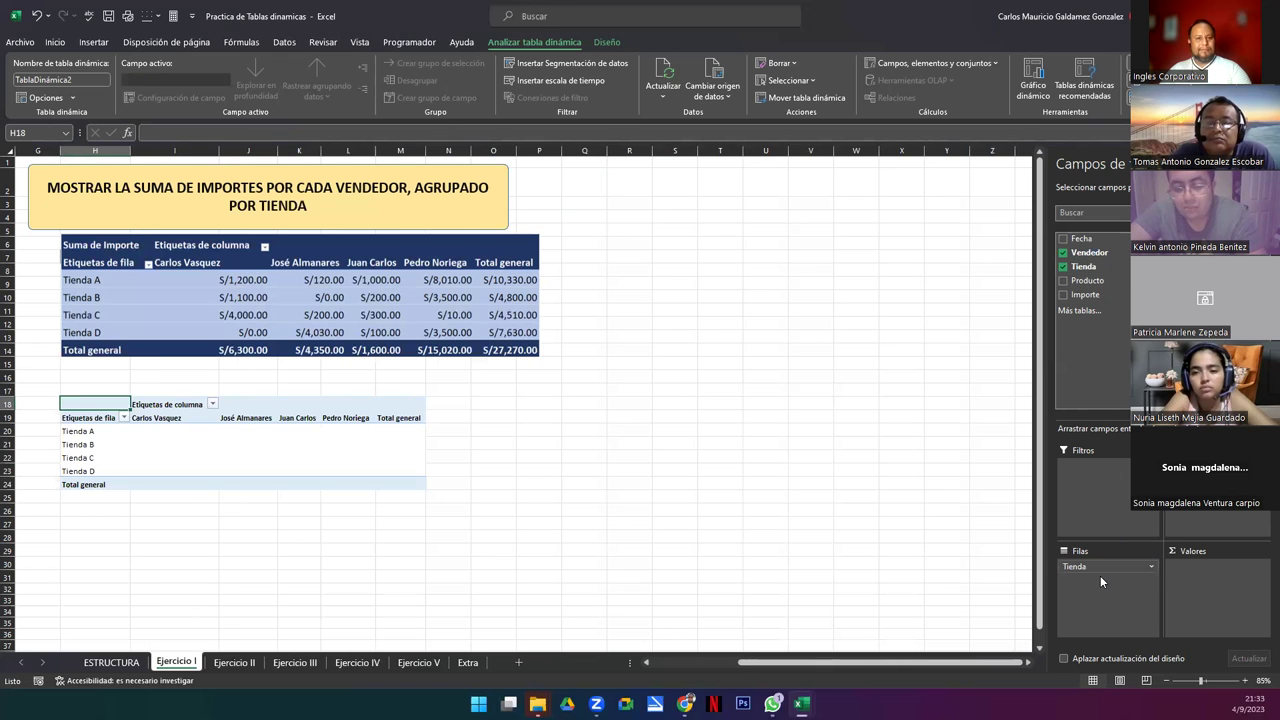
# Step: Move the sample result picture away from below the statement to column P and delete it
pyautogui.keyDown('ctrl'); pyautogui.scroll(1, 339, 438); pyautogui.keyUp('ctrl')
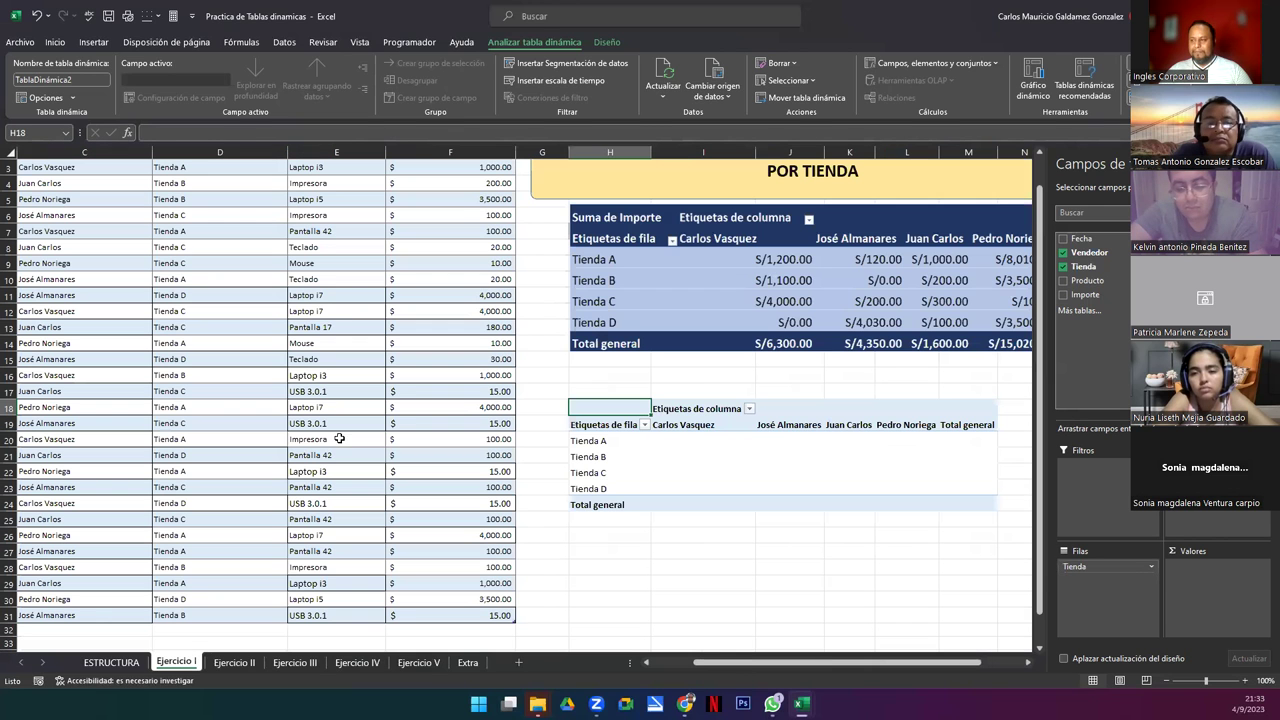
pyautogui.click(1027, 662)
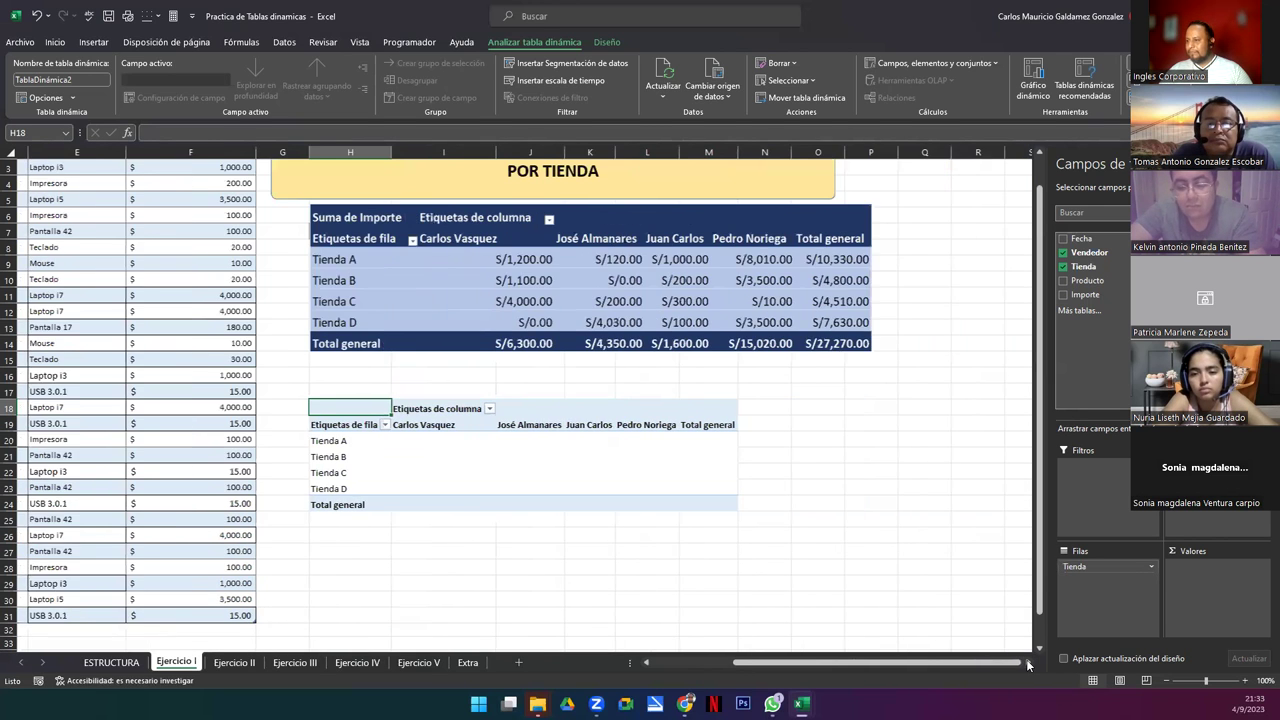
pyautogui.scroll(1, 748, 583)
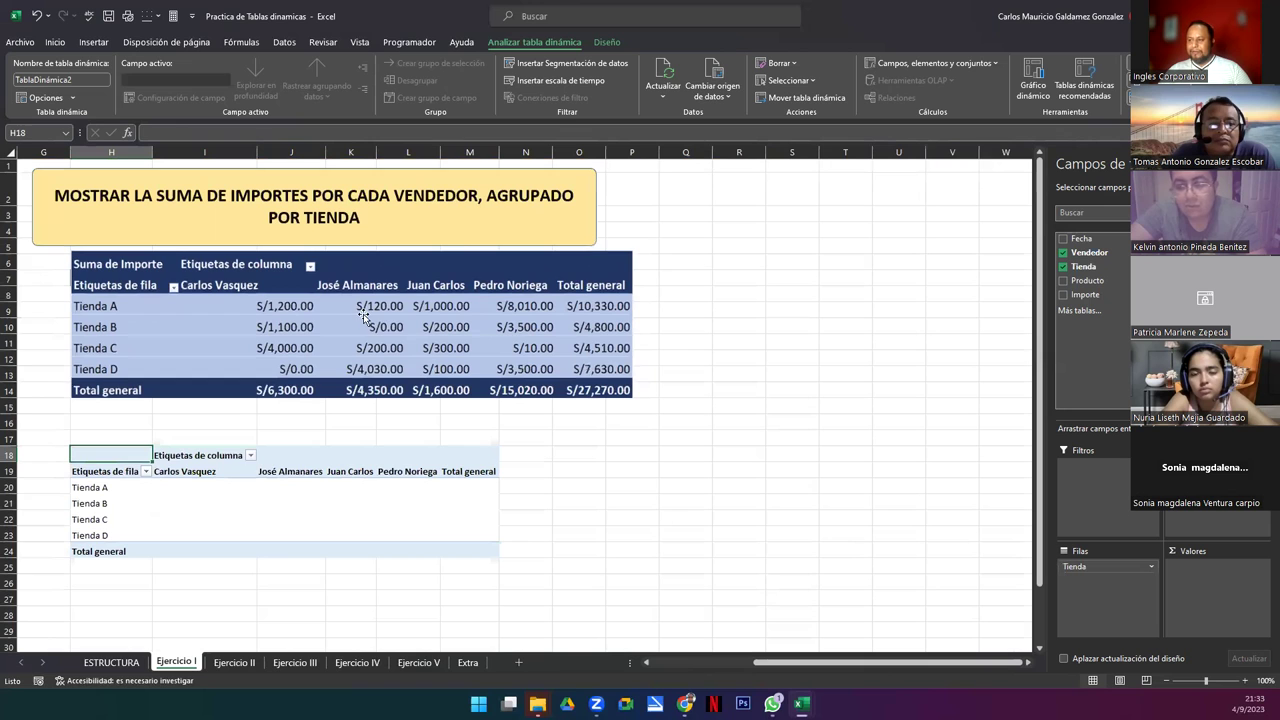
pyautogui.moveTo(347, 286); pyautogui.dragTo(904, 193)
pyautogui.moveTo(77, 449); pyautogui.dragTo(462, 549)
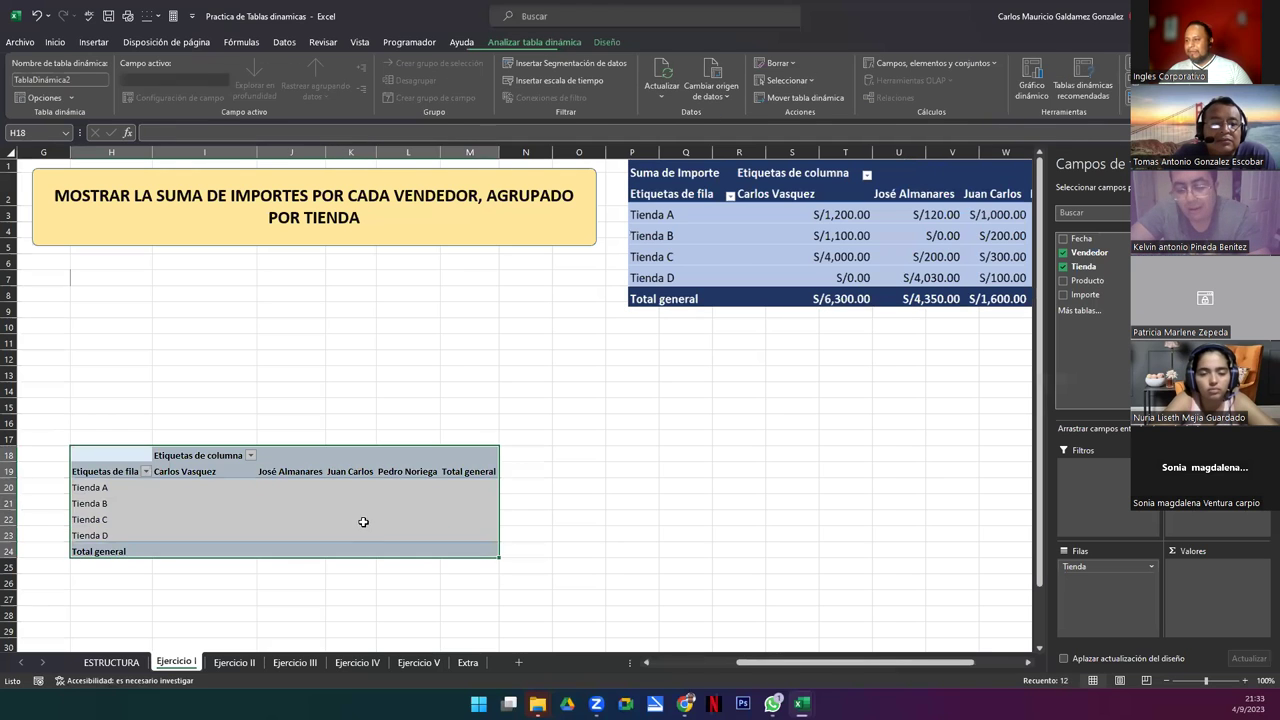
pyautogui.click(352, 518)
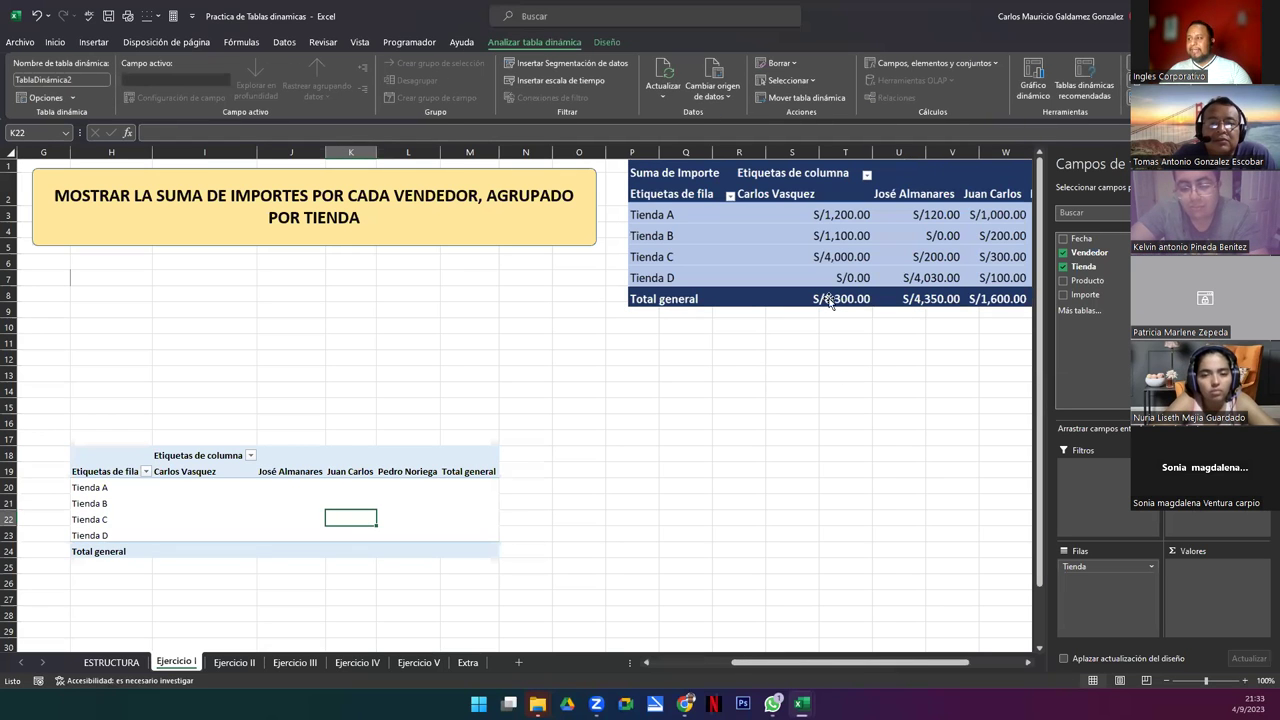
pyautogui.click(812, 250)
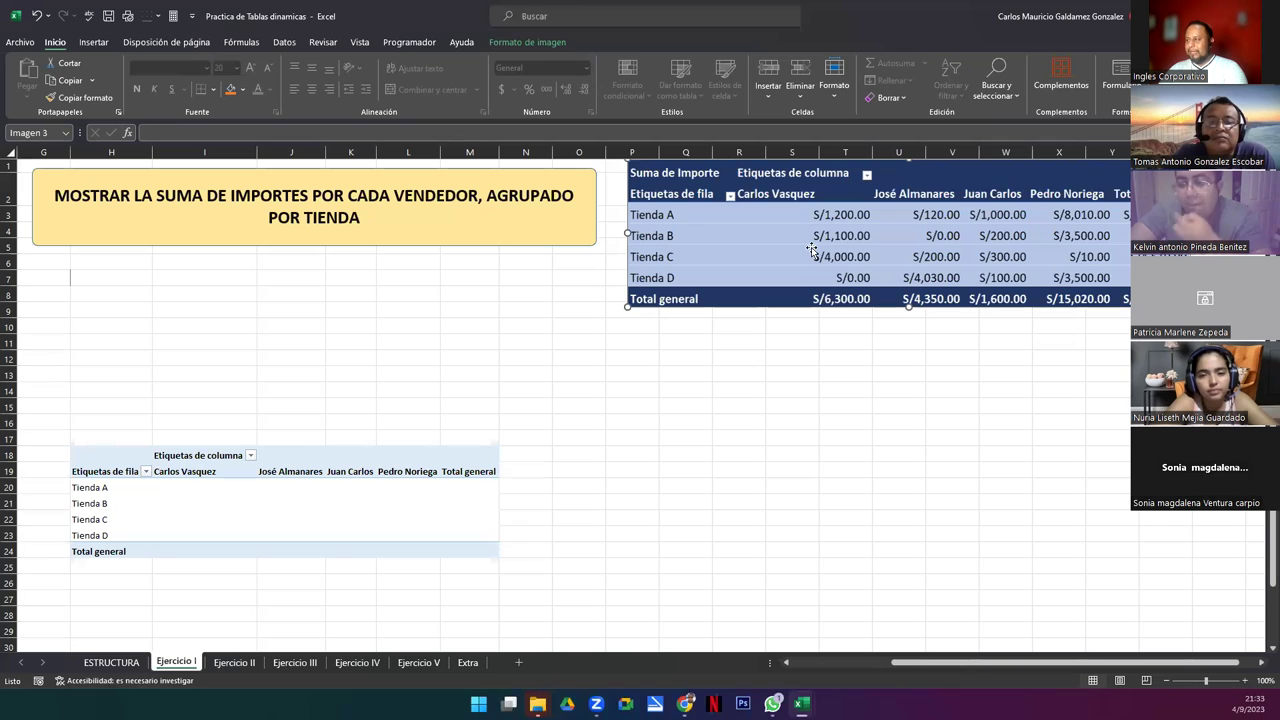
pyautogui.press('Escape')
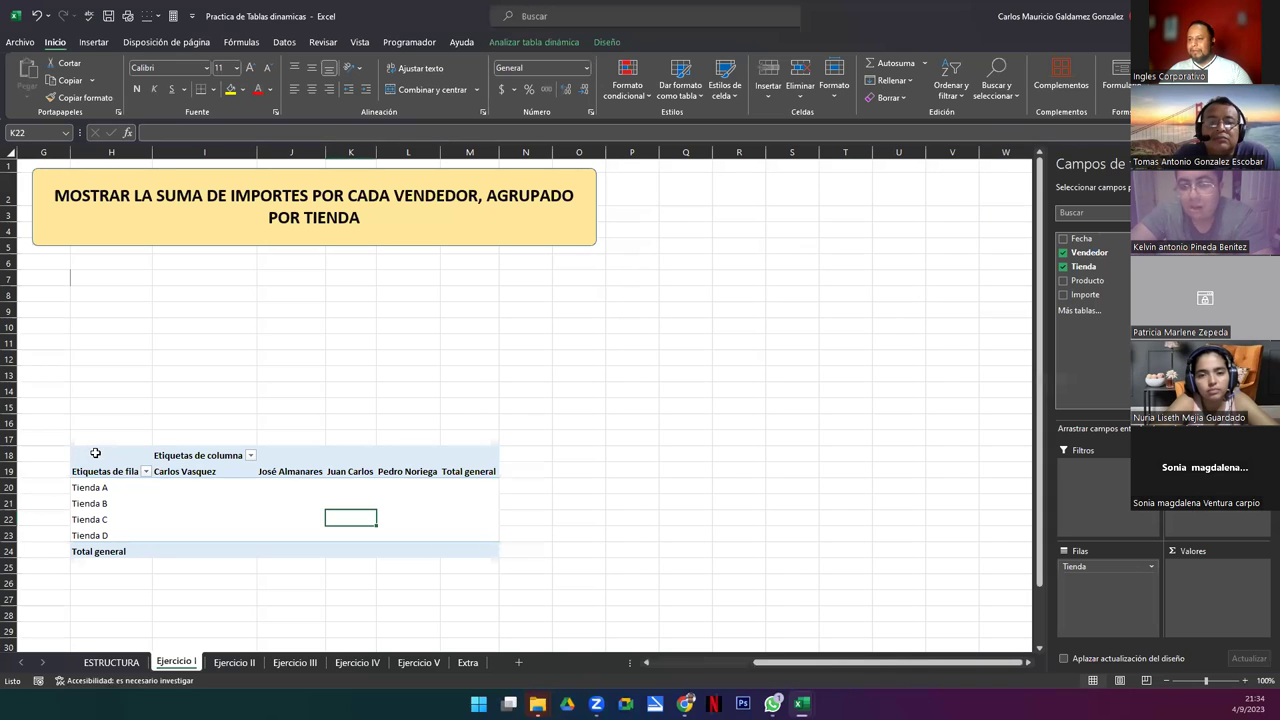
# Step: Add the Importe field to the pivot table's values as a sum
pyautogui.moveTo(95, 453); pyautogui.dragTo(265, 517)
pyautogui.click(273, 515)
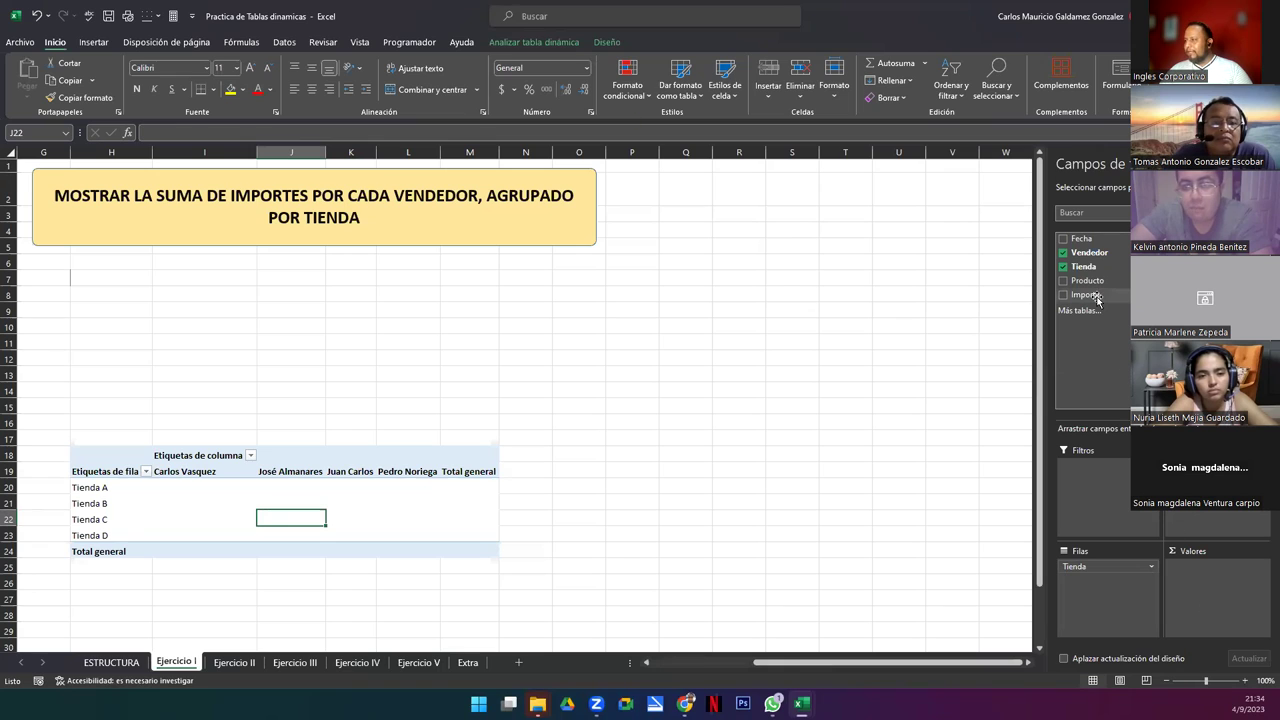
pyautogui.moveTo(1092, 298); pyautogui.dragTo(1207, 580)
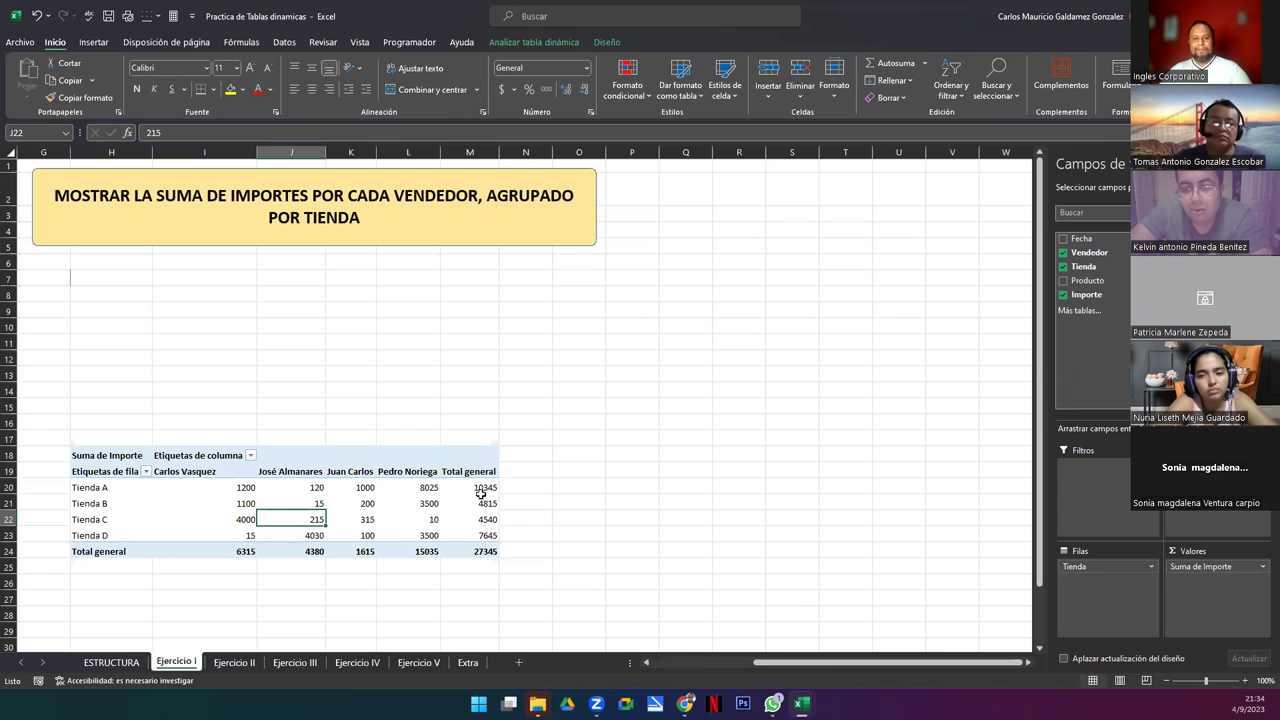
# Step: Move the whole pivot table up to H7:M13, just below the exercise statement
pyautogui.moveTo(82, 455); pyautogui.dragTo(486, 551)
pyautogui.moveTo(383, 447); pyautogui.dragTo(378, 278)
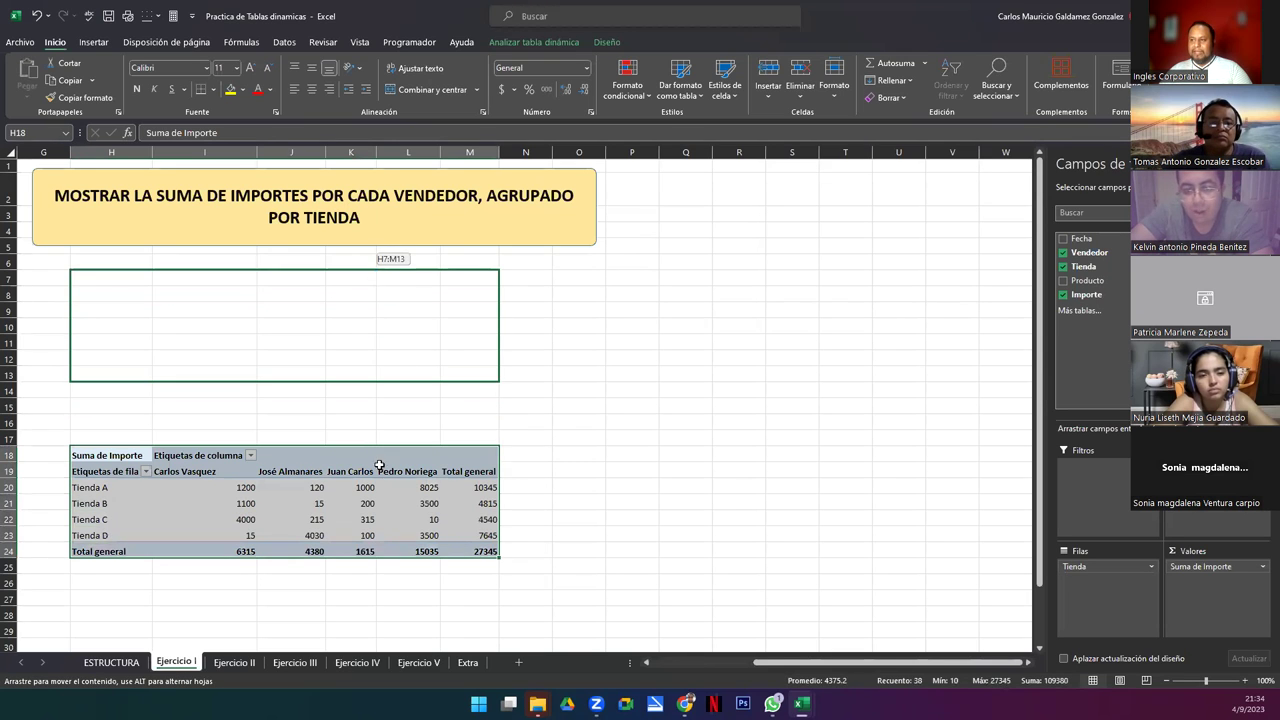
pyautogui.click(194, 352)
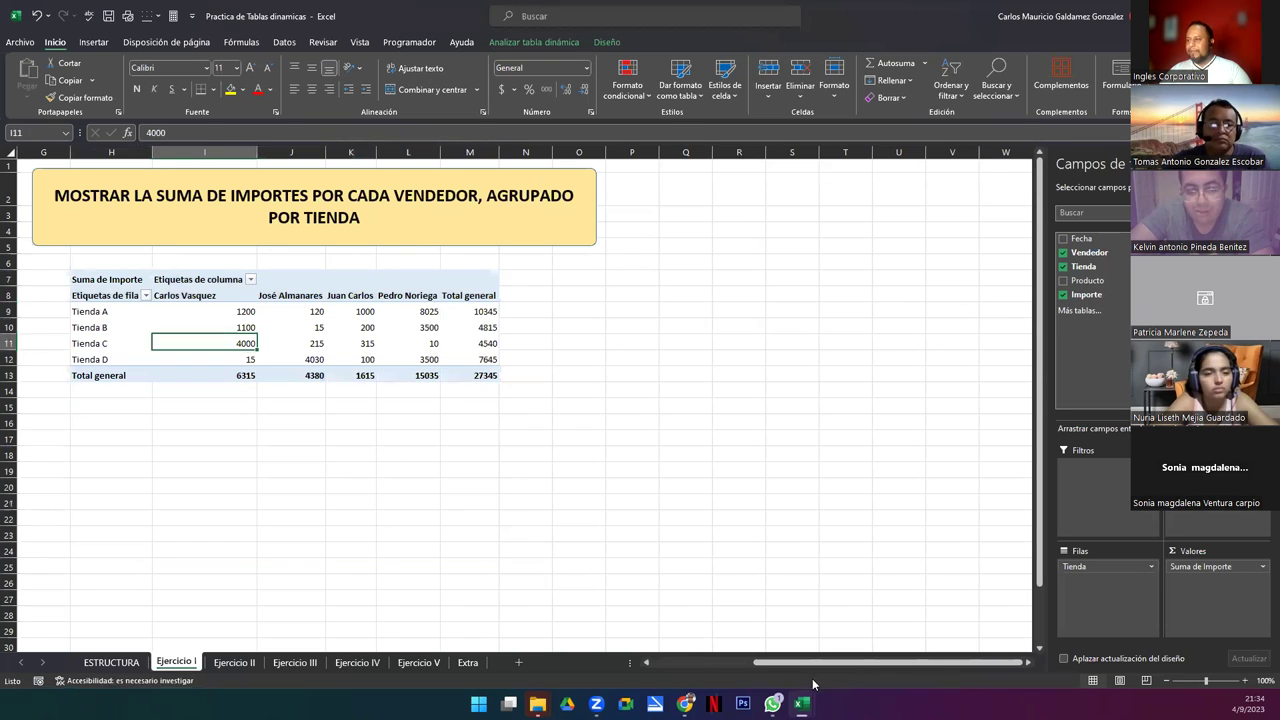
# Step: Highlight the source table's data rows B3:F31 and the whole pivot table to compare the detail with its summary
pyautogui.moveTo(765, 662); pyautogui.dragTo(643, 660)
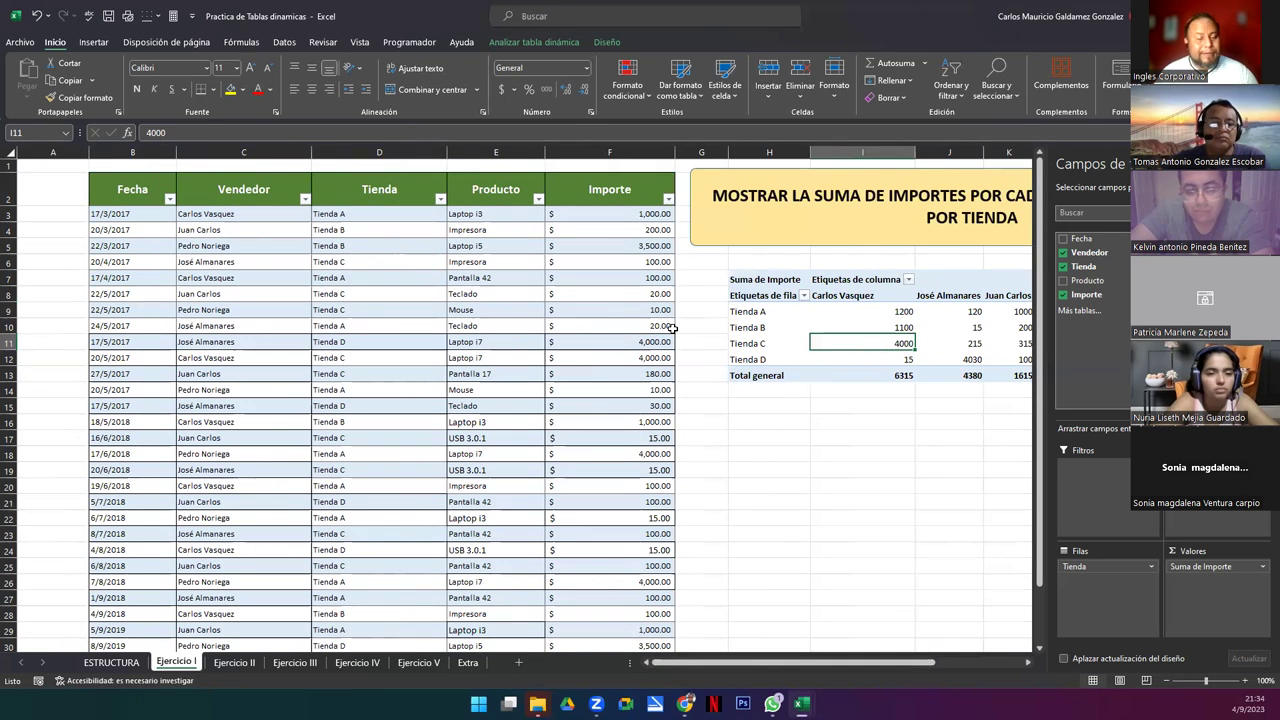
pyautogui.moveTo(141, 218); pyautogui.dragTo(608, 612)
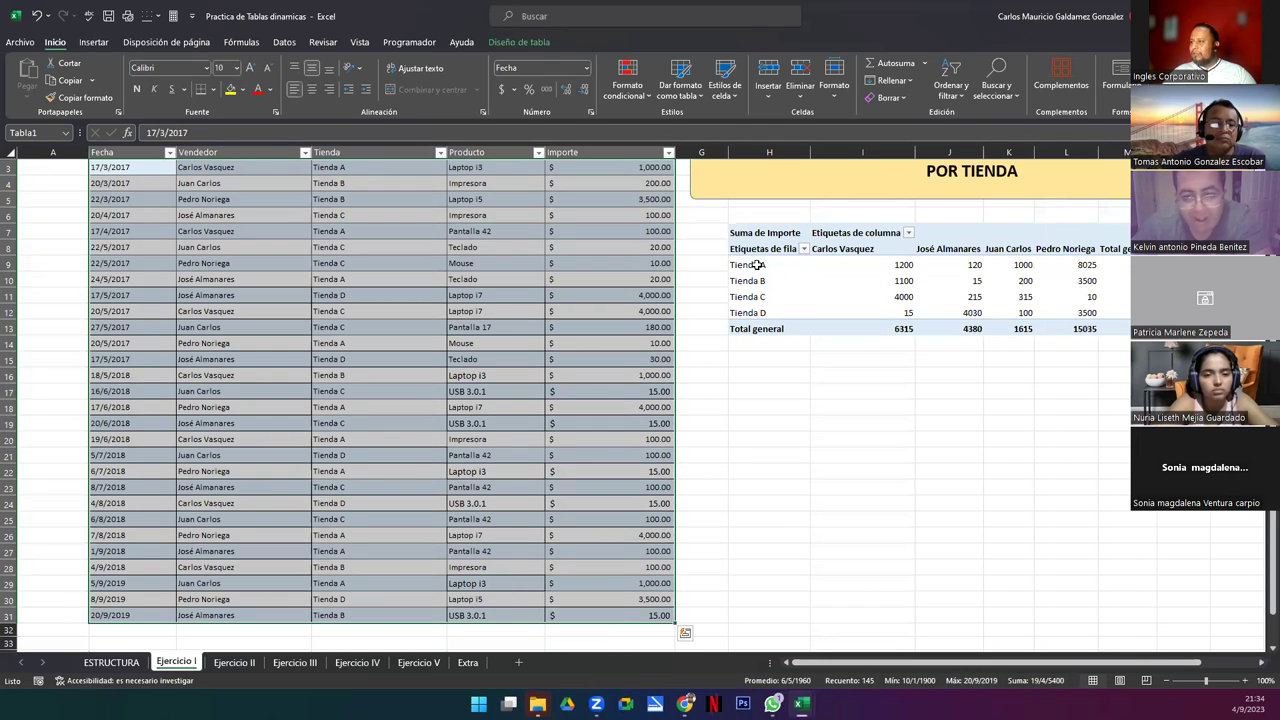
pyautogui.click(752, 232)
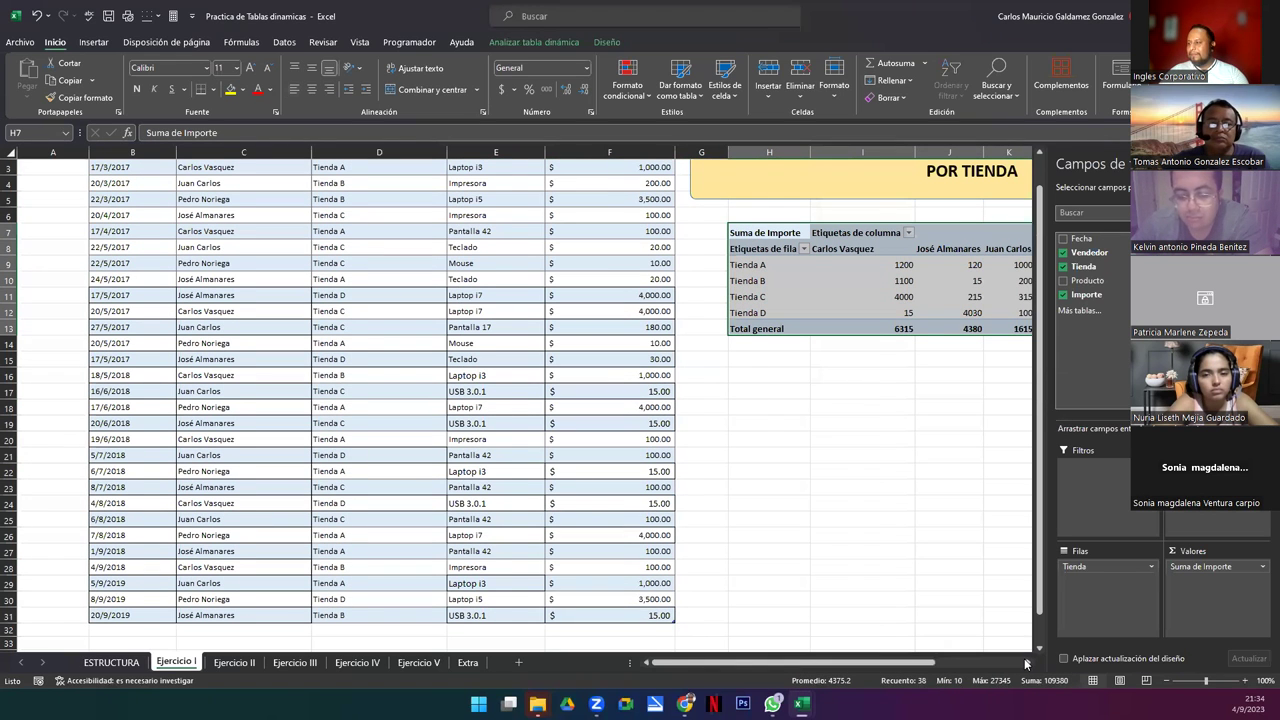
pyautogui.click(1027, 662)
pyautogui.click(1027, 662)
pyautogui.click(1027, 662)
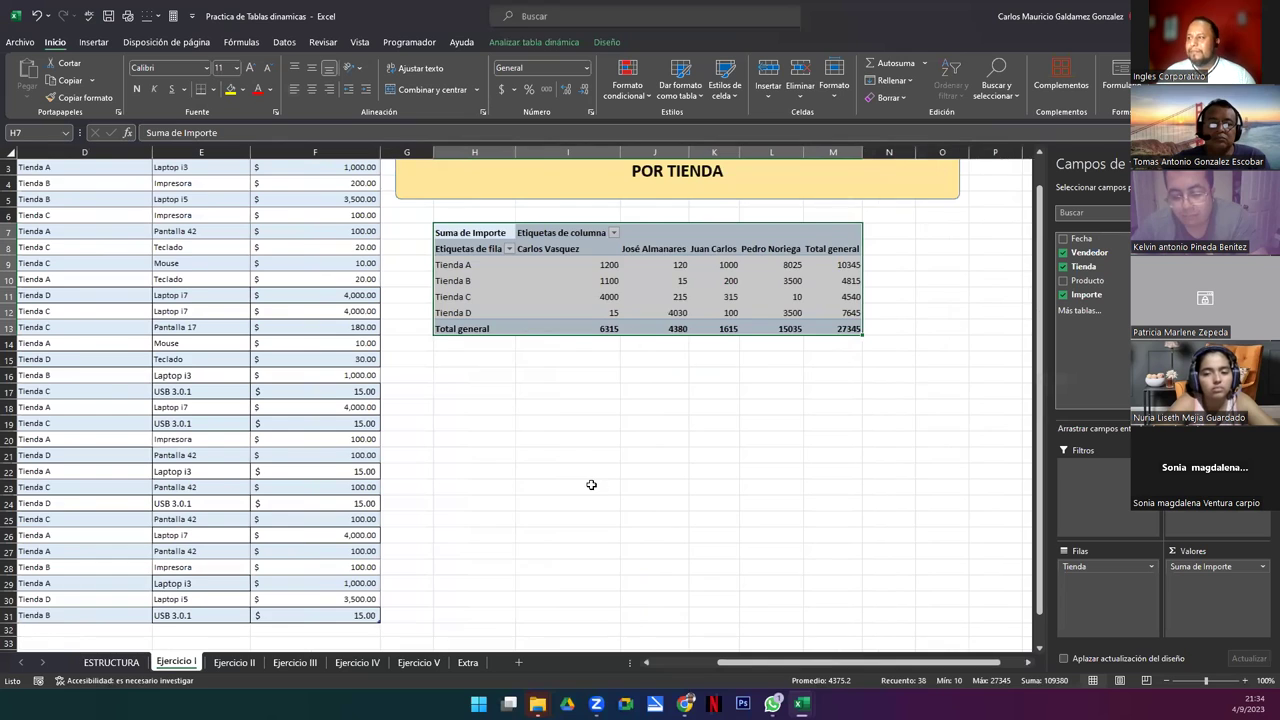
# Step: Apply the dollar accounting number format to the pivot table's amounts and totals in I9:M13
pyautogui.scroll(1, 591, 485)
pyautogui.click(600, 345)
pyautogui.moveTo(585, 312); pyautogui.dragTo(850, 376)
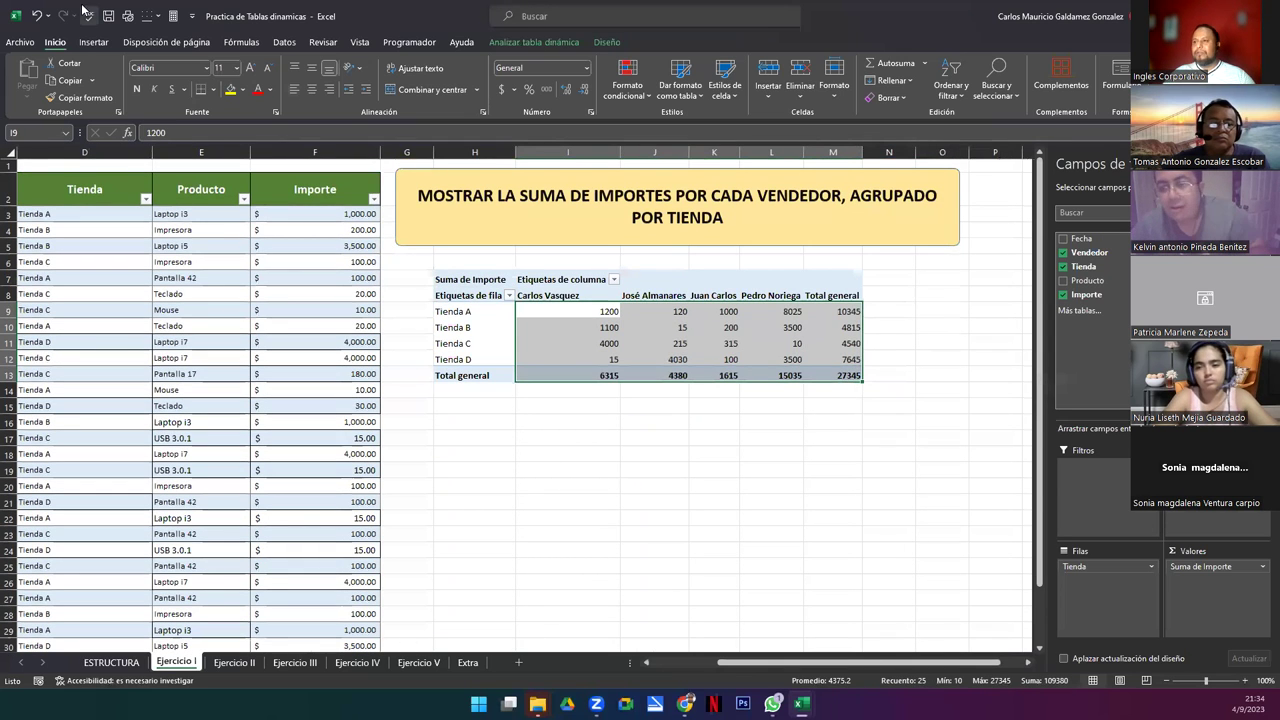
pyautogui.click(503, 88)
pyautogui.click(527, 344)
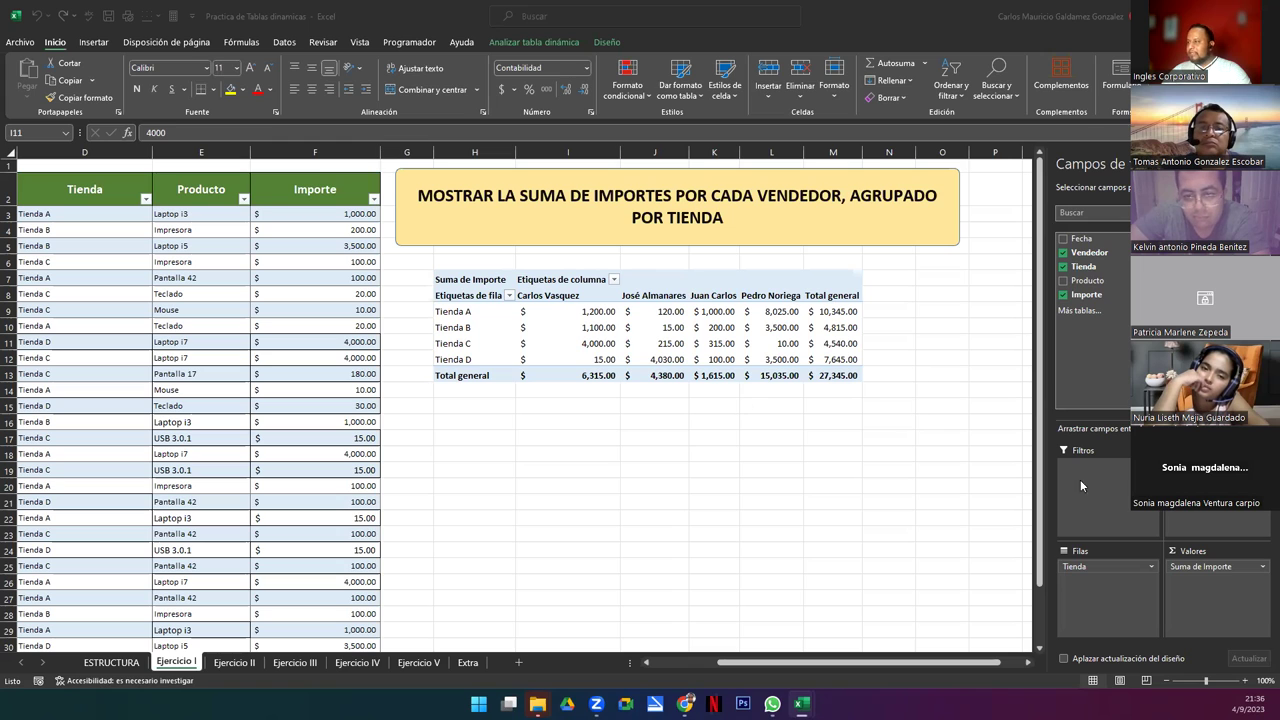
# Step: Swap the pivot table's layout so that Vendedor is in the rows and Tienda is in the columns
pyautogui.click(1087, 570)
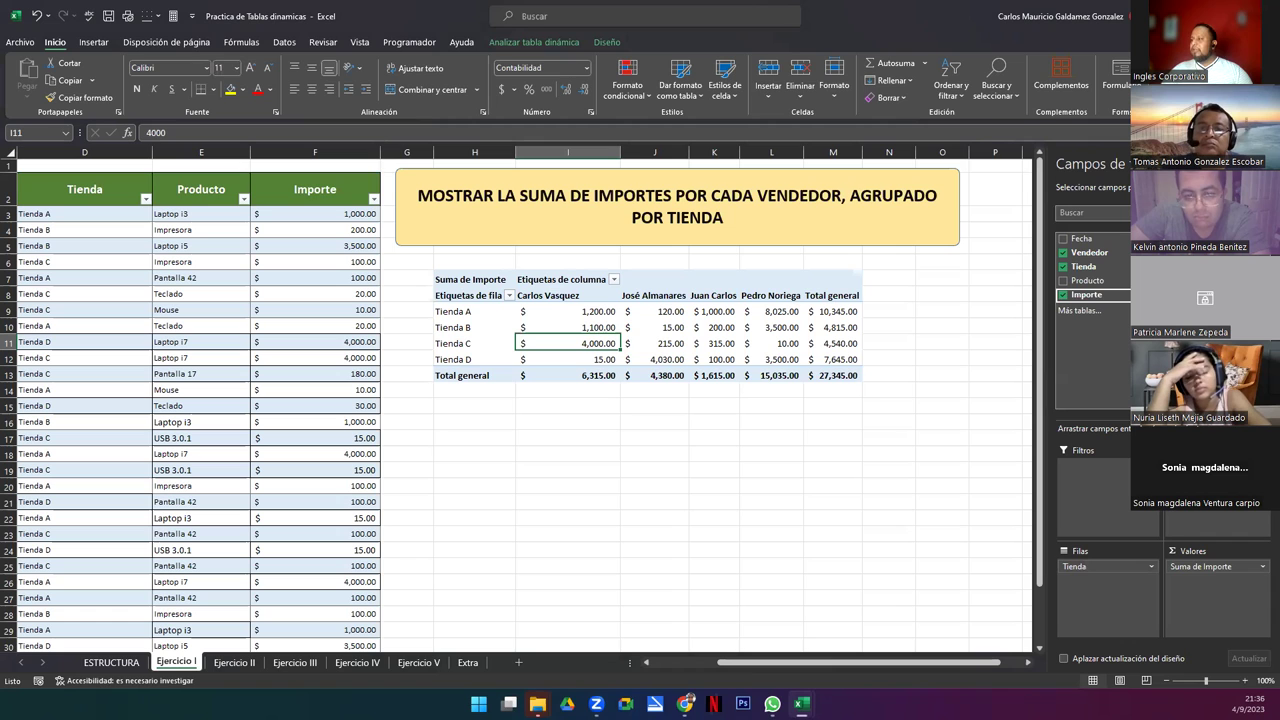
pyautogui.moveTo(1210, 470); pyautogui.dragTo(1117, 579)
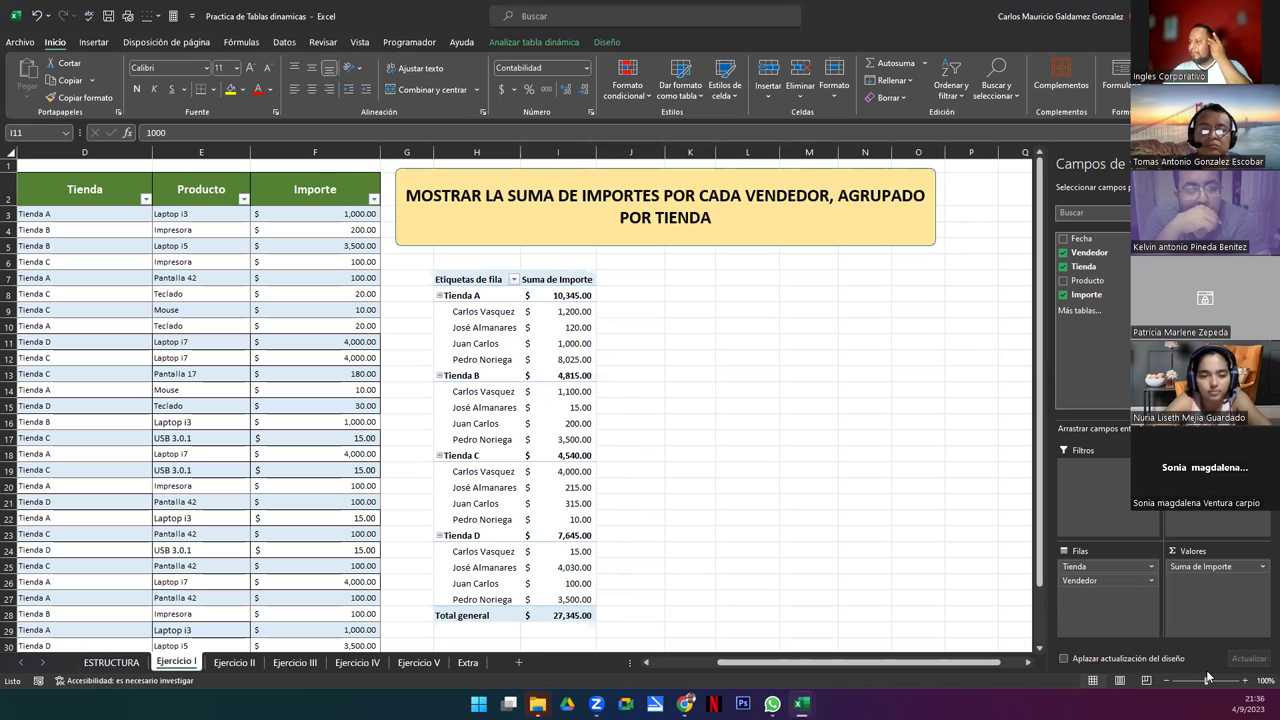
pyautogui.click(964, 667)
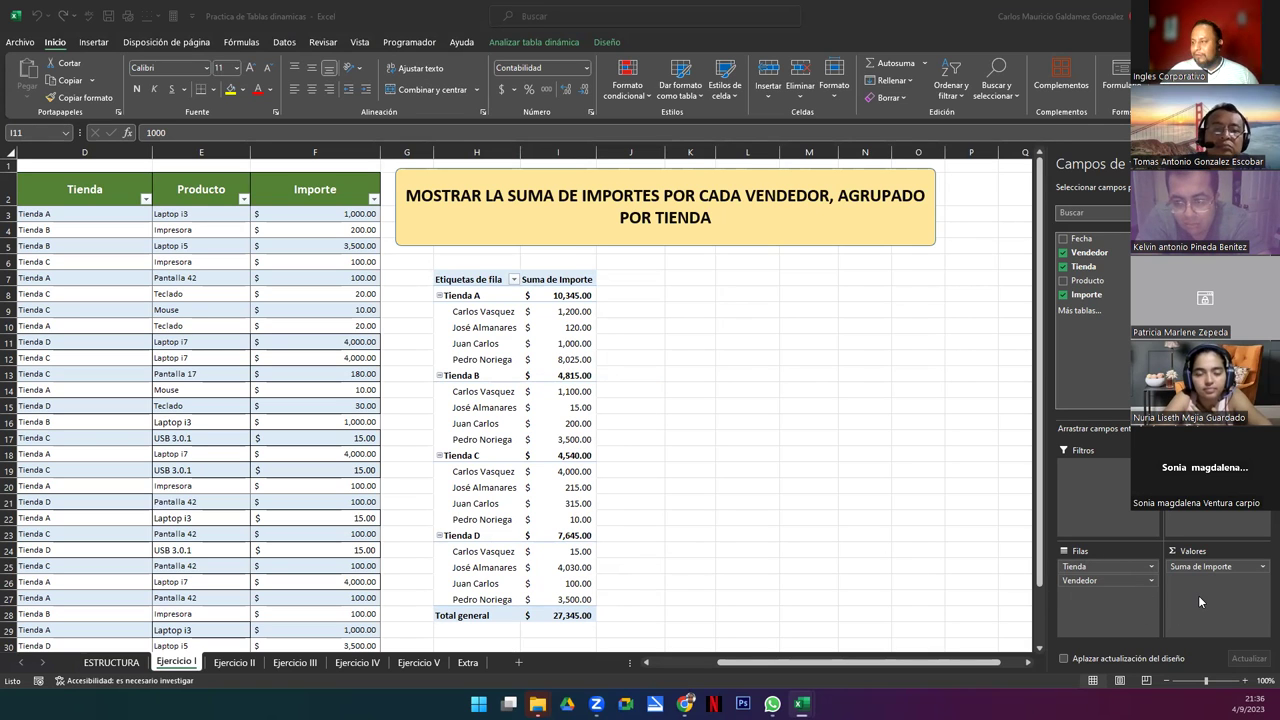
pyautogui.click(1077, 564)
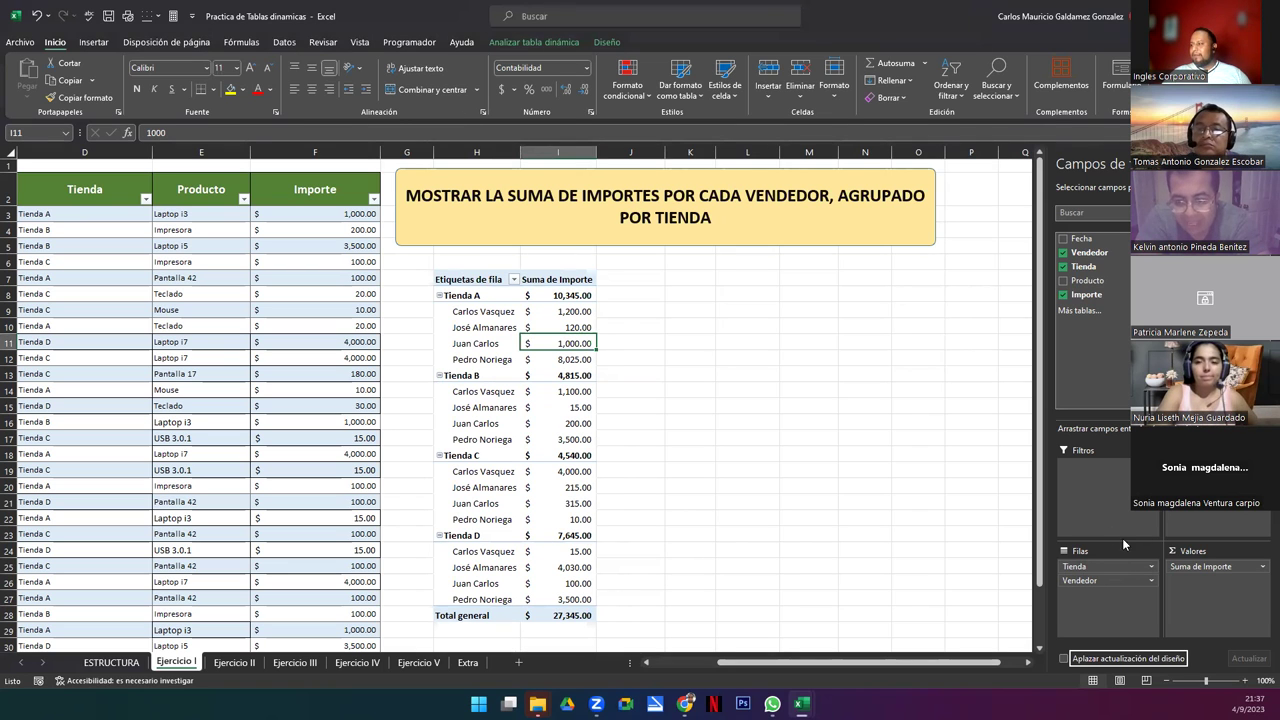
pyautogui.moveTo(1089, 568); pyautogui.dragTo(1195, 500)
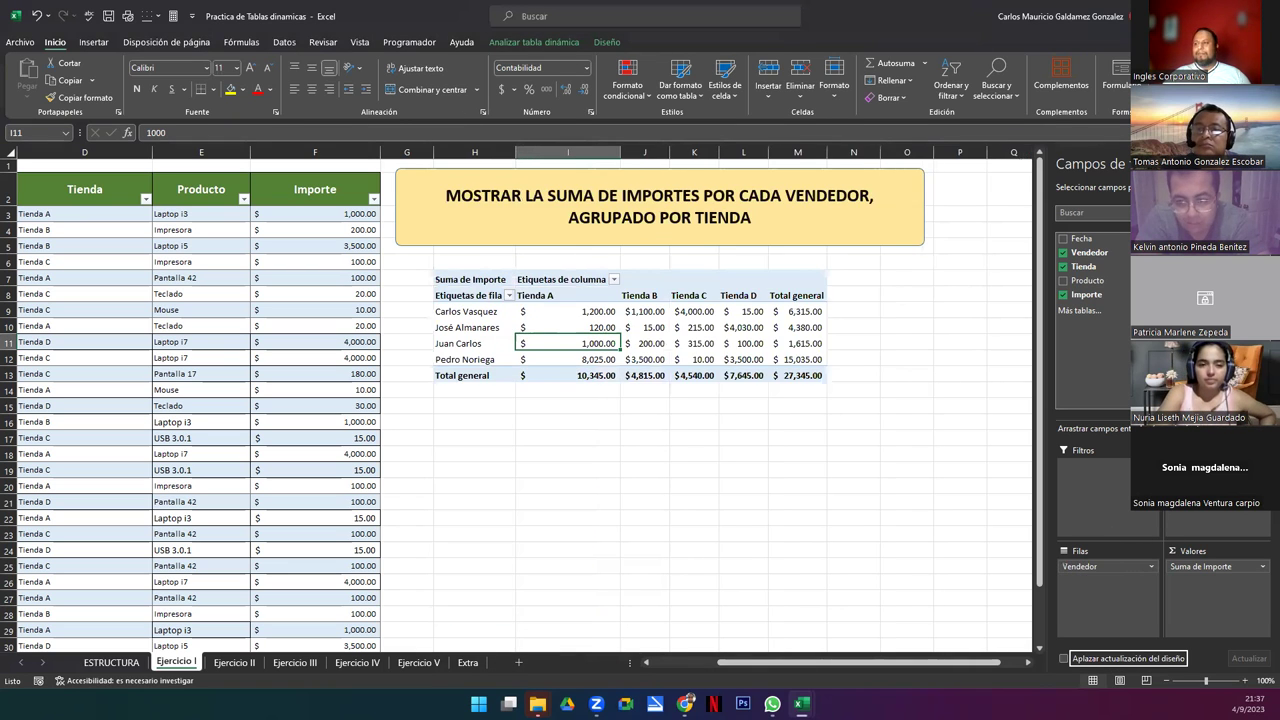
# Step: Compare the pivot table's seller rows, store amounts and totals with the wording of the exercise statement
pyautogui.moveTo(470, 311); pyautogui.dragTo(474, 362)
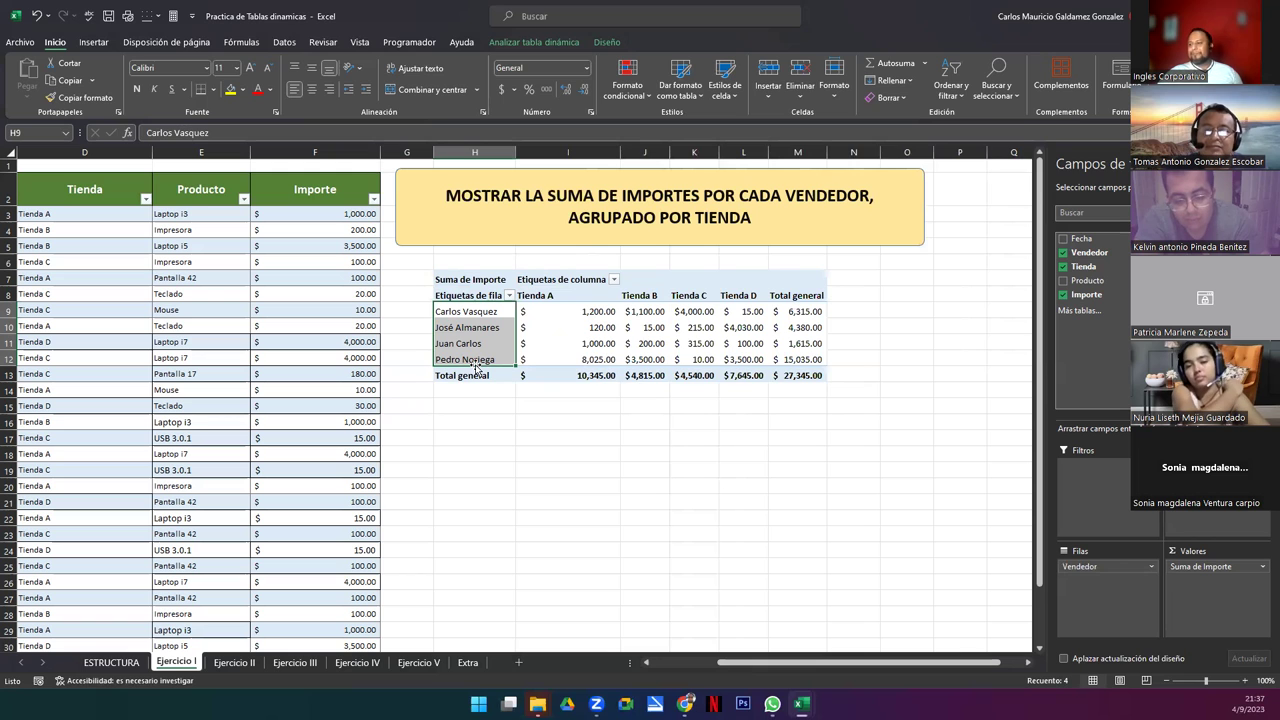
pyautogui.click(600, 343)
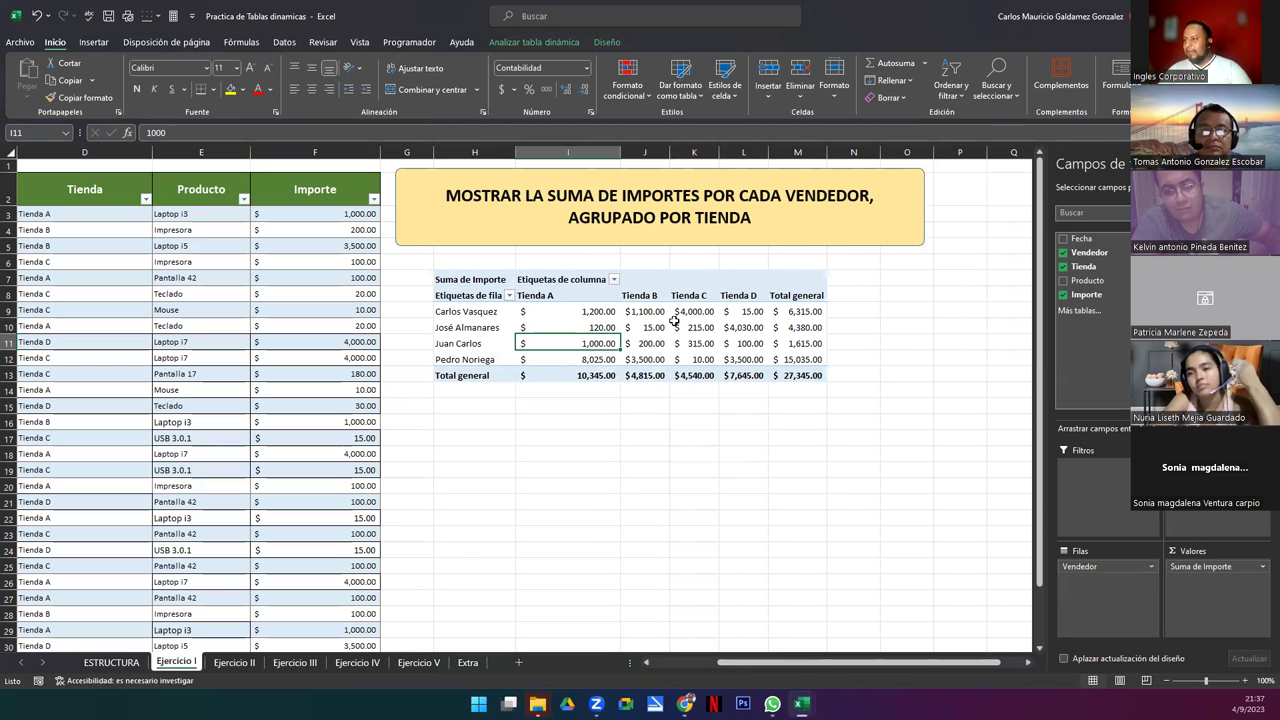
pyautogui.click(676, 325)
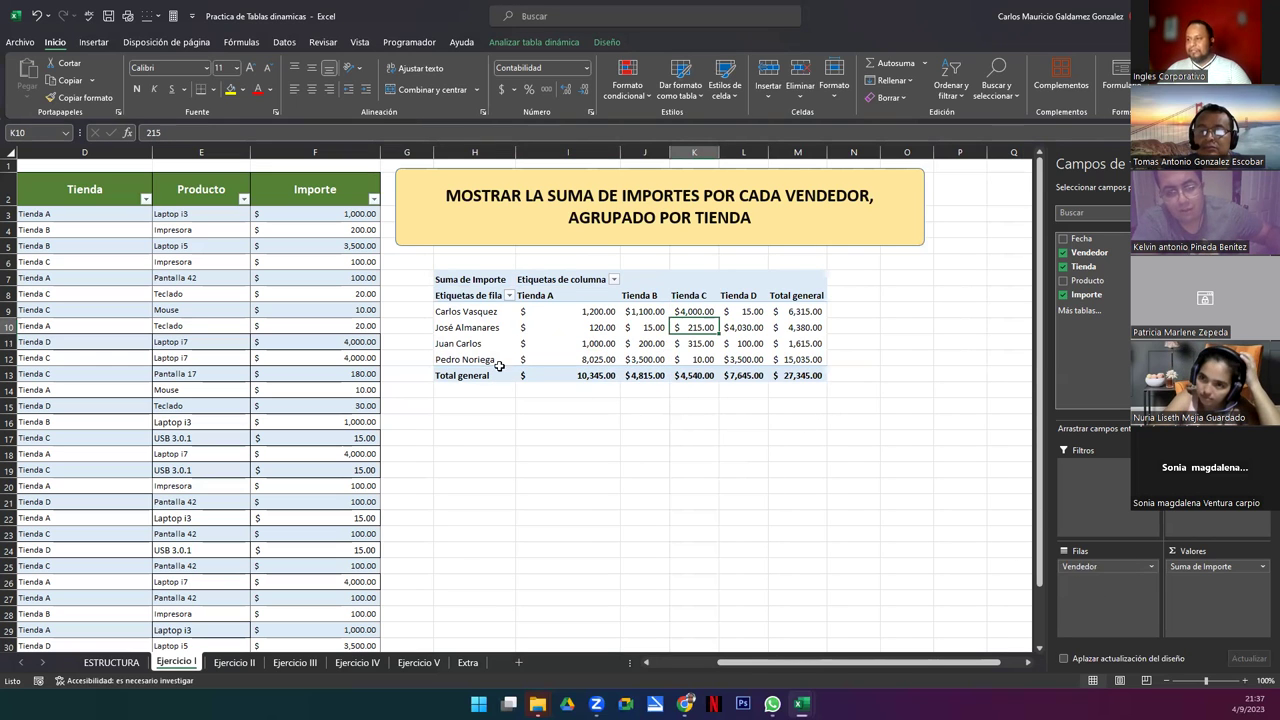
pyautogui.moveTo(565, 311); pyautogui.dragTo(800, 375)
pyautogui.click(601, 205)
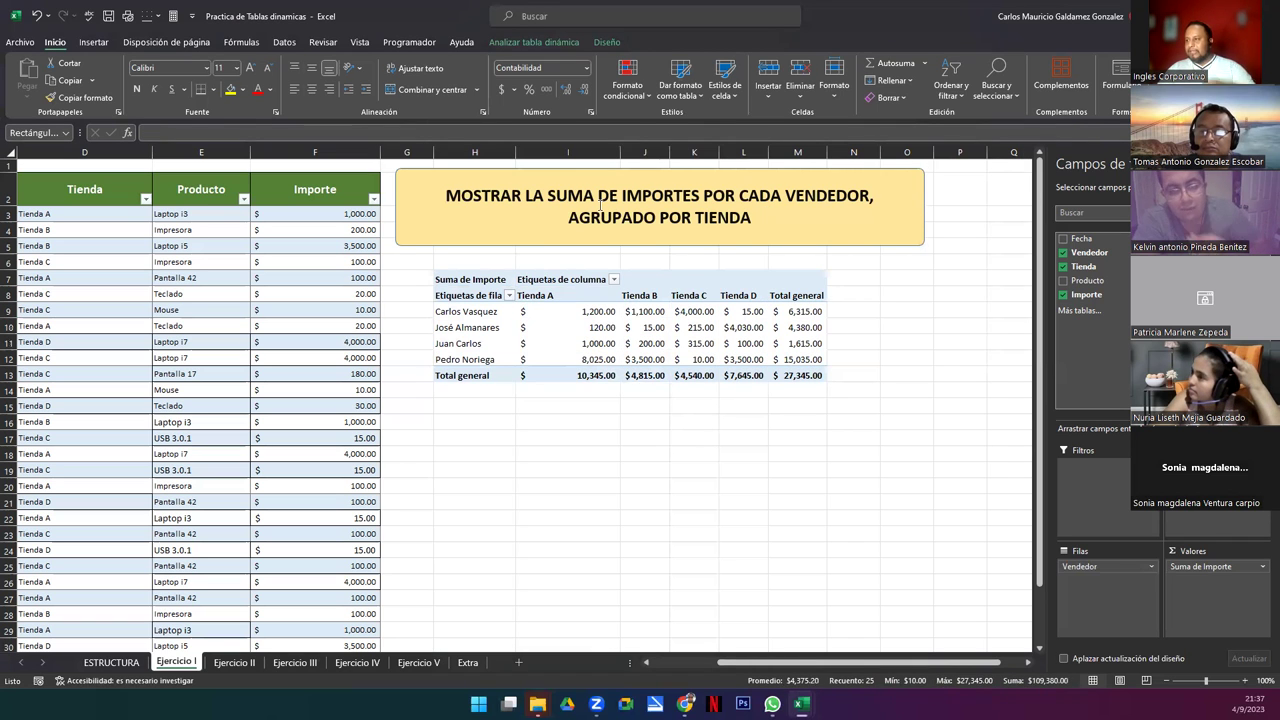
pyautogui.moveTo(545, 197); pyautogui.dragTo(740, 196)
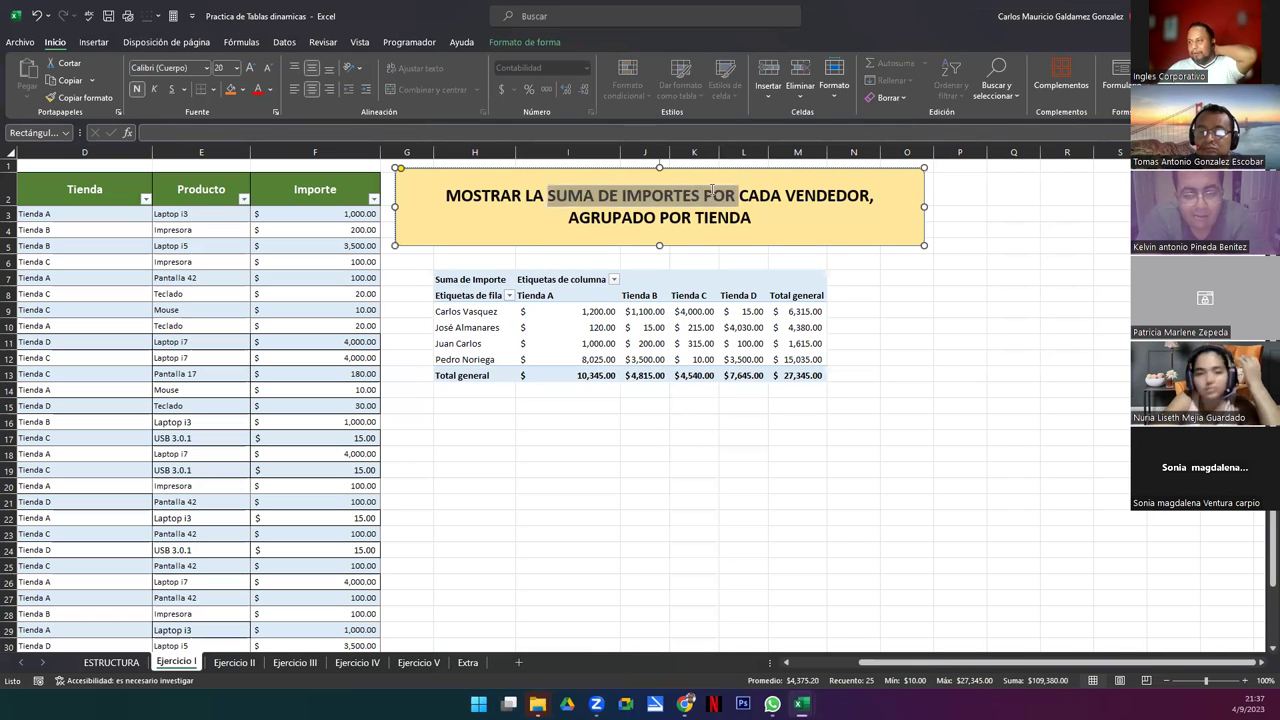
pyautogui.click(634, 353)
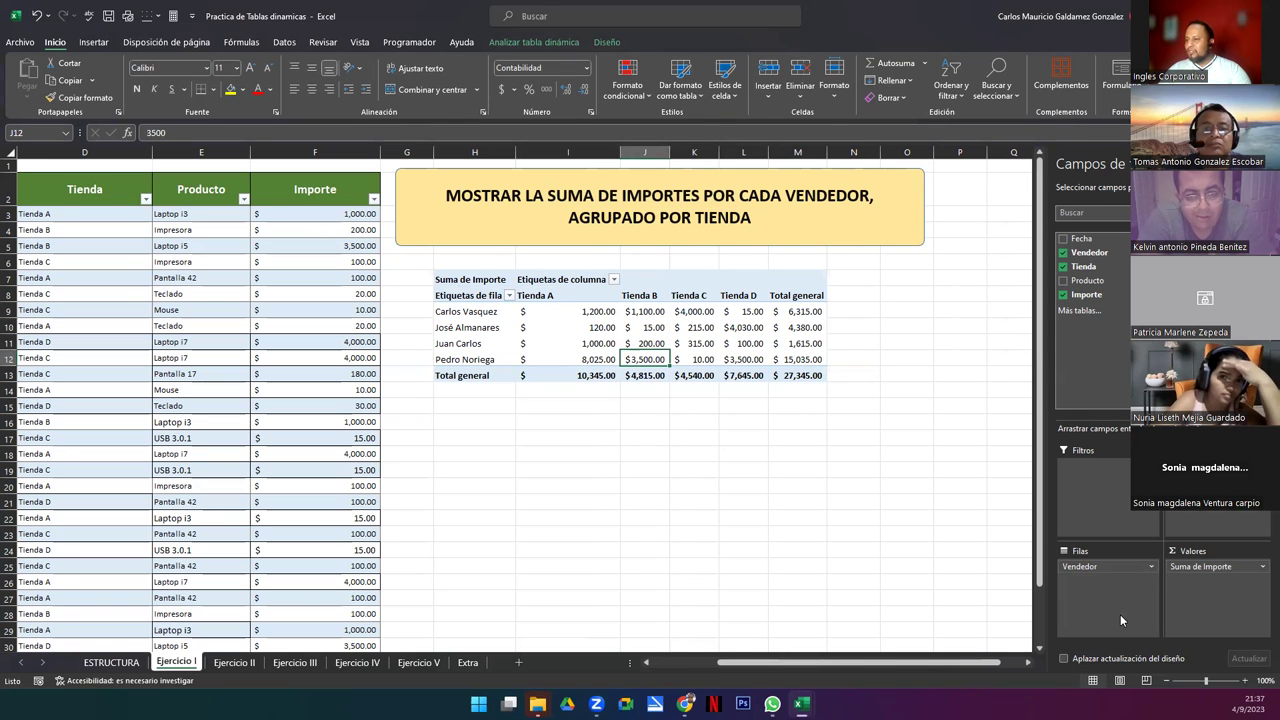
pyautogui.click(455, 311)
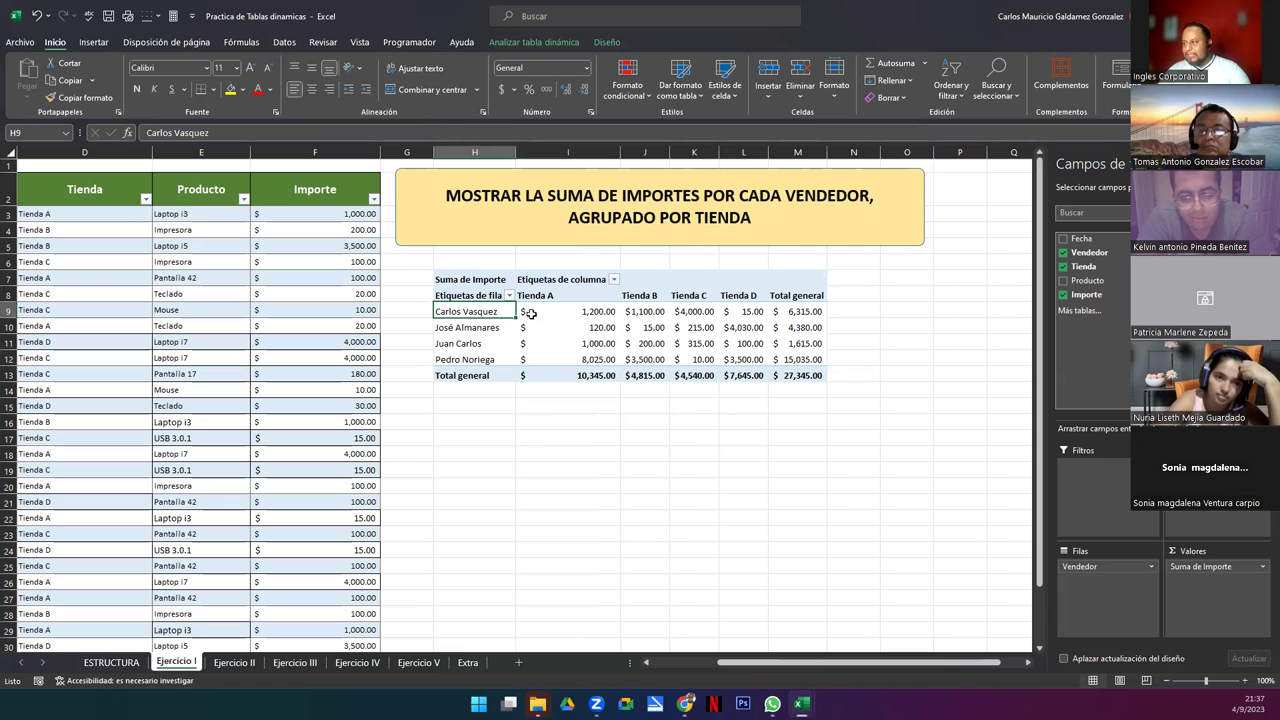
pyautogui.click(795, 312)
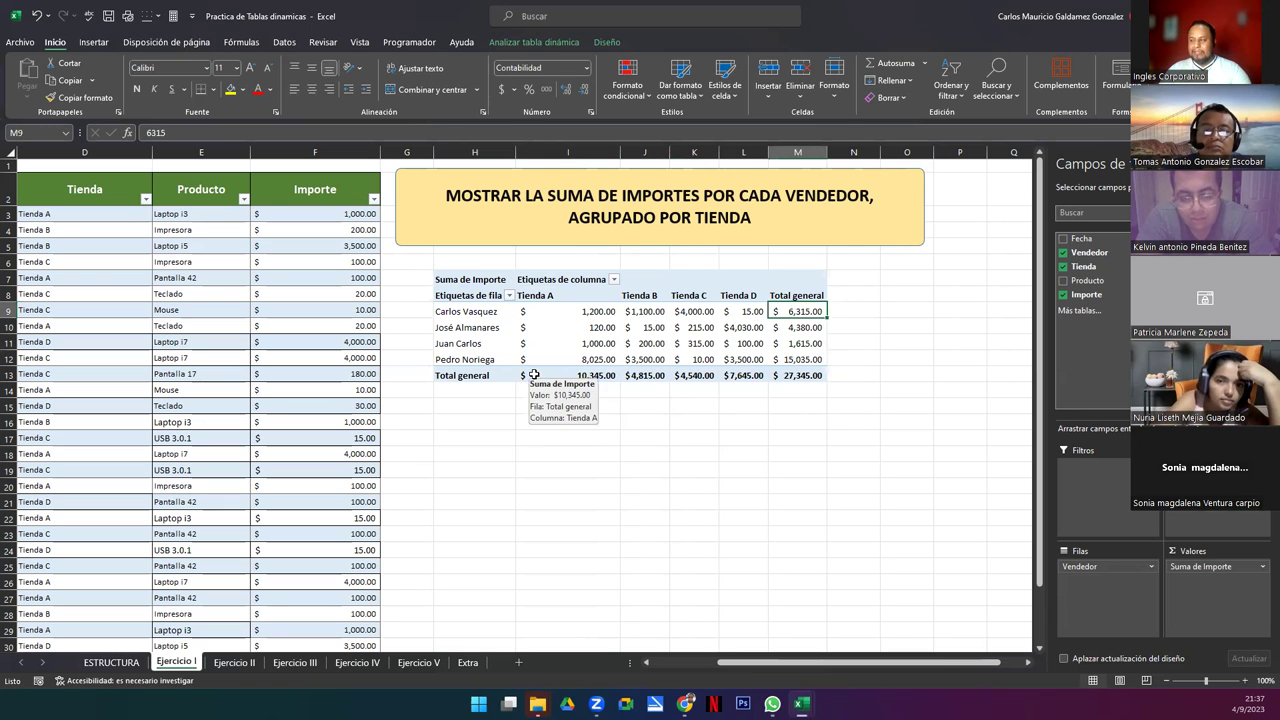
# Step: Filter the source table's Vendedor column to the first listed seller and select the remaining Importe values to check their sum
pyautogui.hscroll(-3, 655, 665)
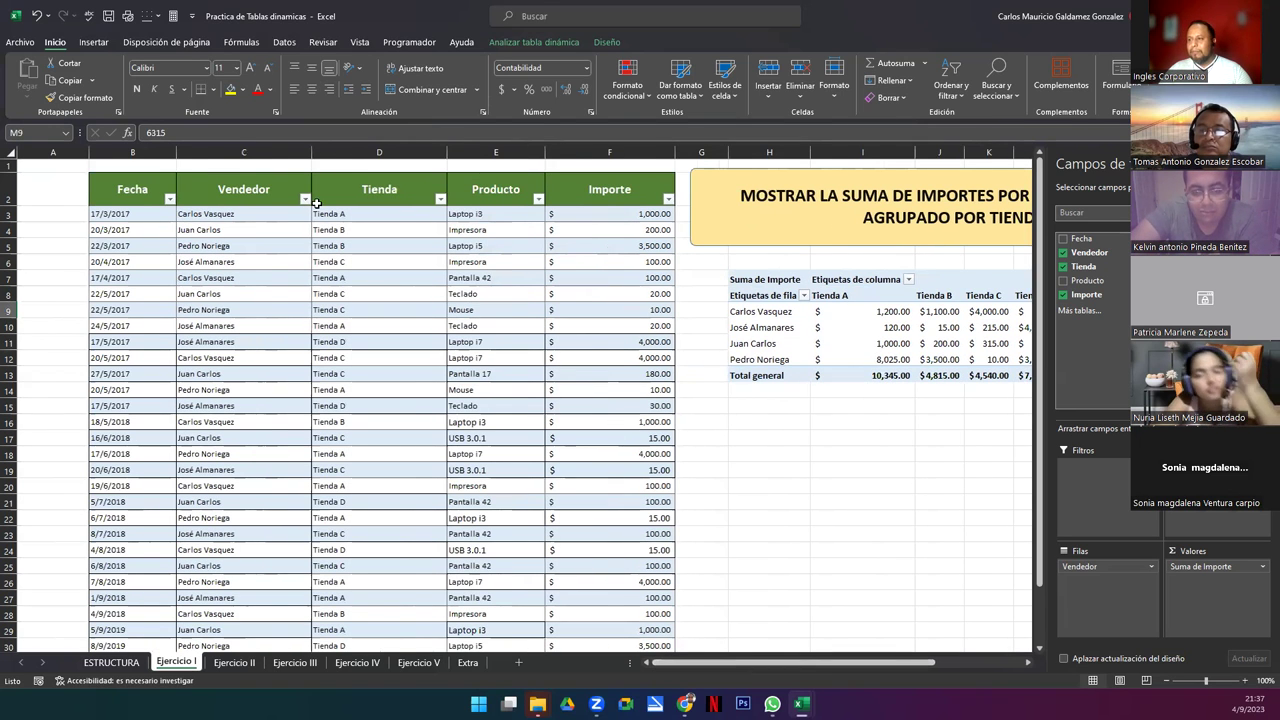
pyautogui.click(306, 199)
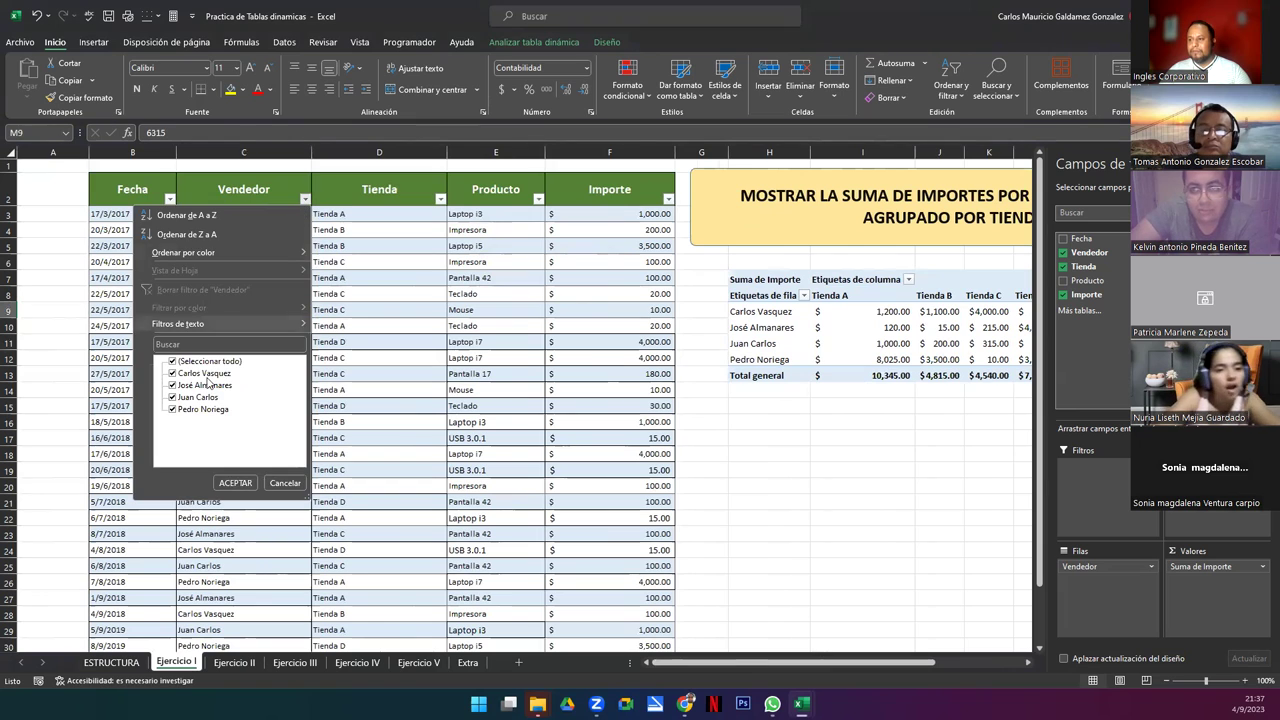
pyautogui.click(172, 361)
pyautogui.click(172, 373)
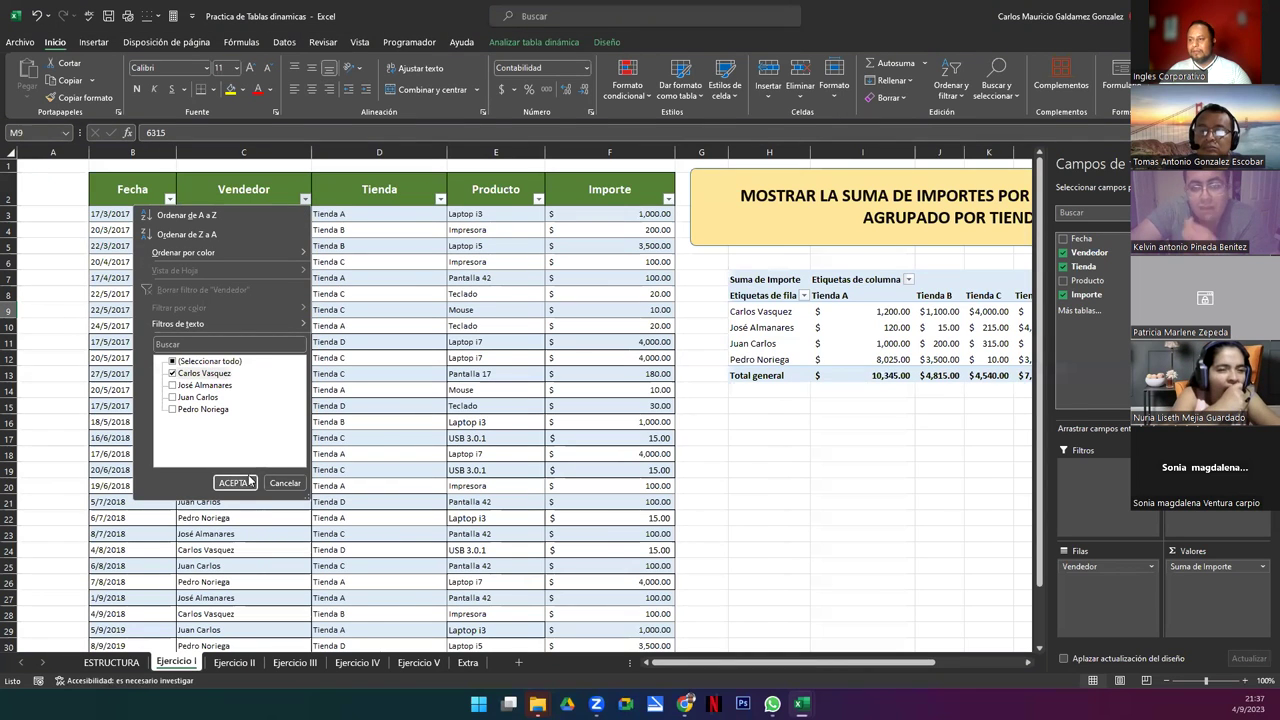
pyautogui.click(236, 483)
pyautogui.moveTo(596, 216); pyautogui.dragTo(591, 311)
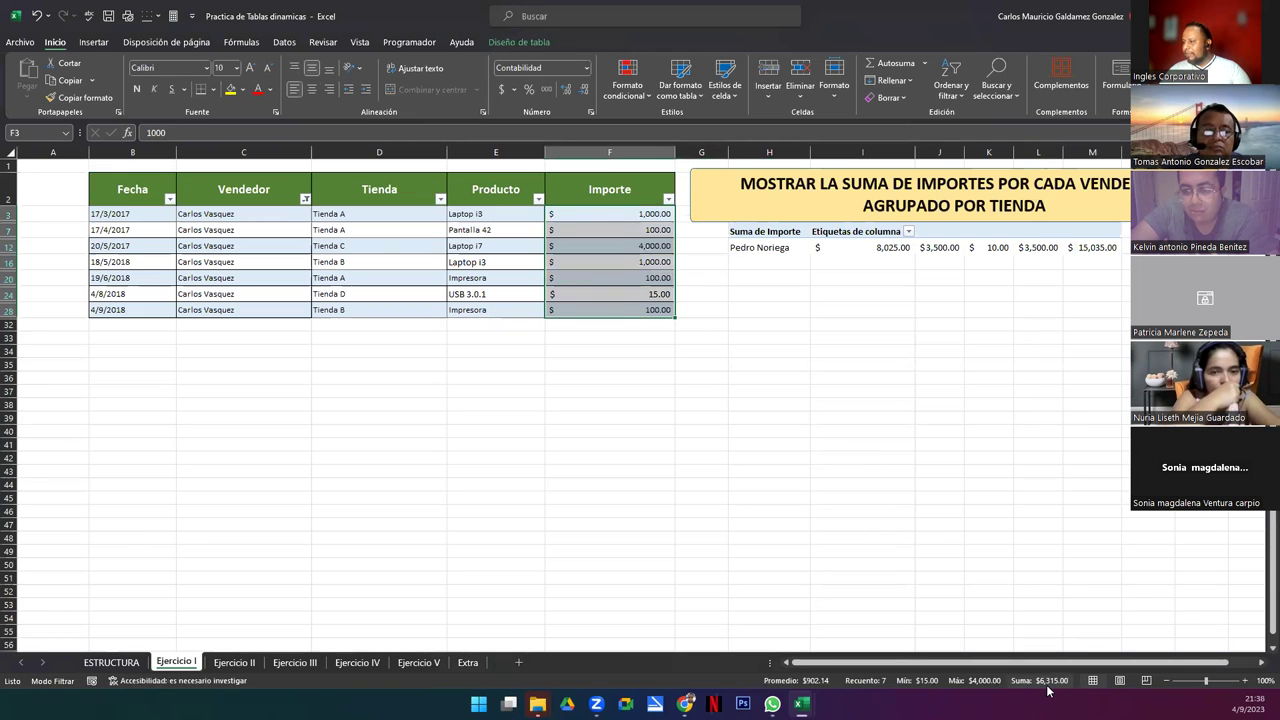
# Step: Reselect all sellers in the Vendedor filter and return to the pivot table
pyautogui.click(305, 200)
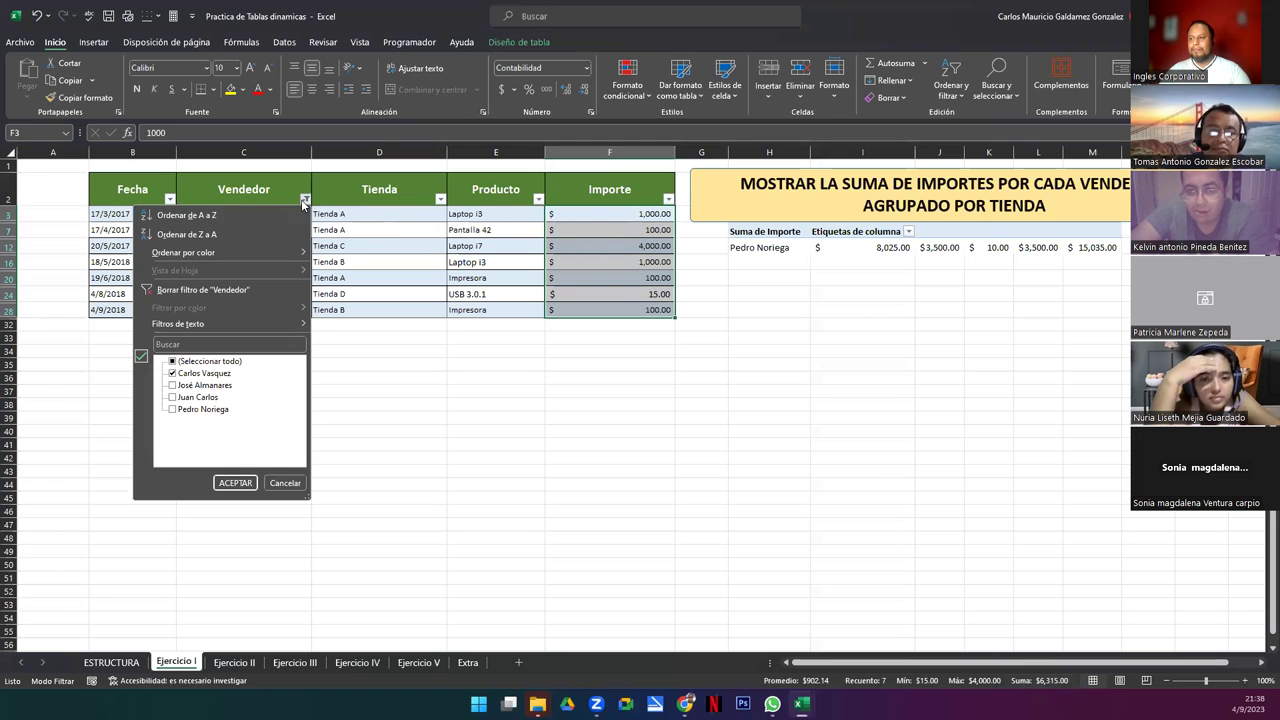
pyautogui.click(182, 362)
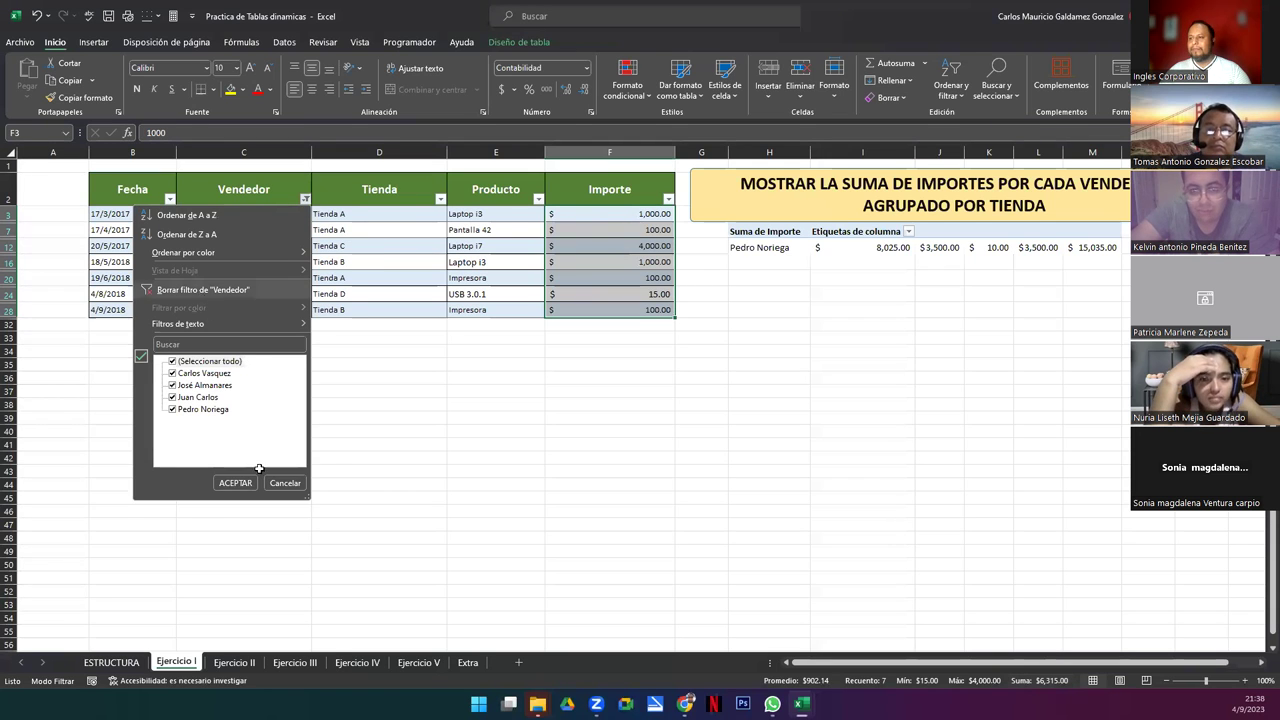
pyautogui.click(240, 483)
pyautogui.click(1088, 316)
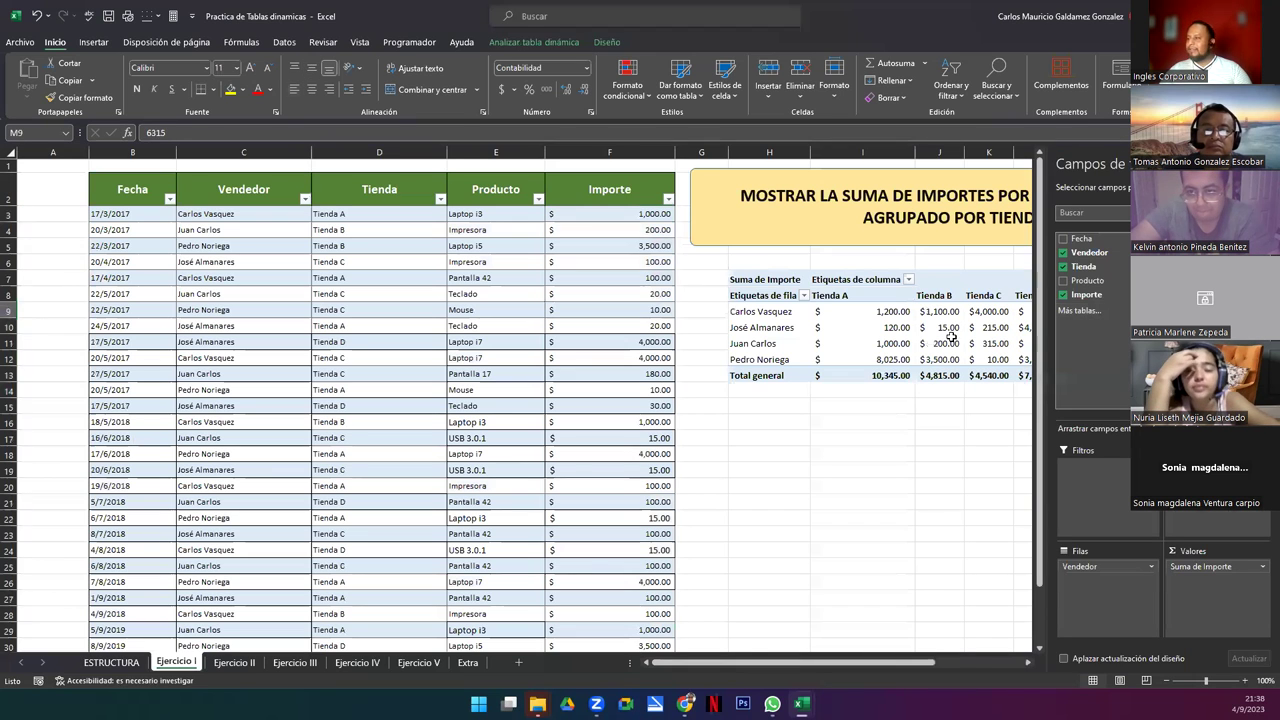
# Step: Examine the pivot table's amounts per seller and store together with the row and column totals
pyautogui.click(898, 327)
pyautogui.press('Up')
pyautogui.press('Right')
pyautogui.press('Right')
pyautogui.press('Right')
pyautogui.press('Right')
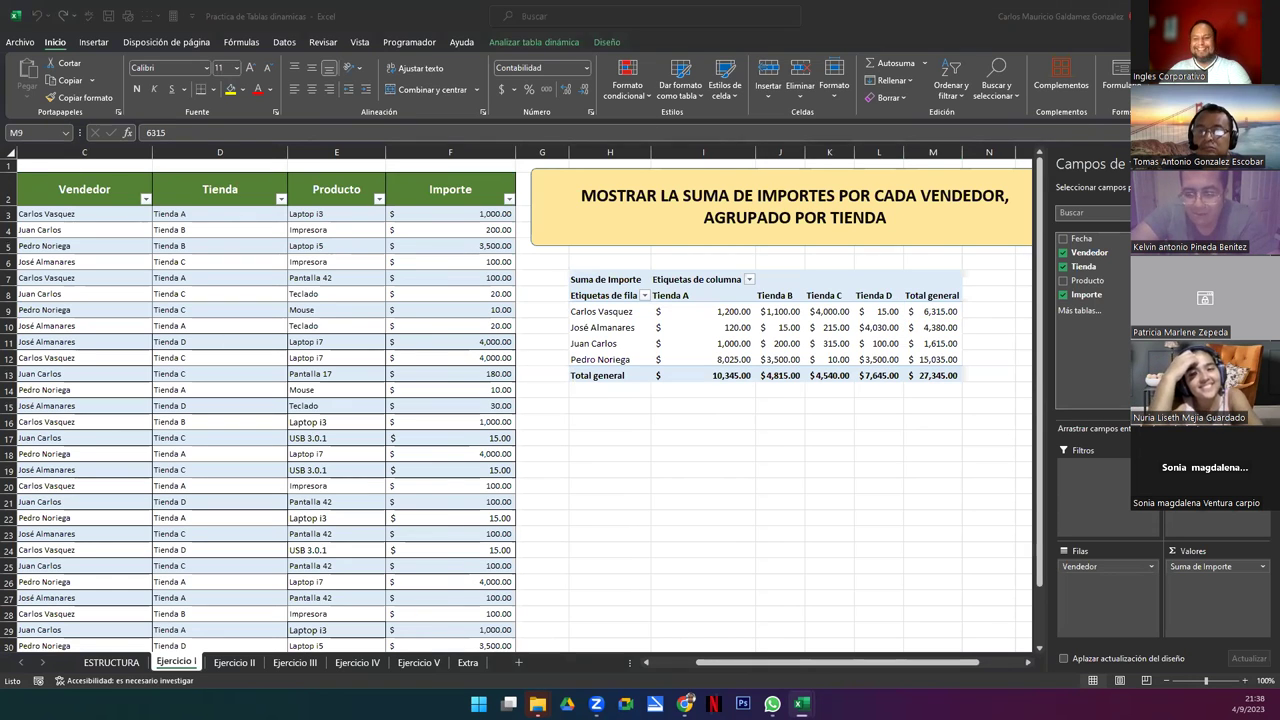
pyautogui.click(740, 344)
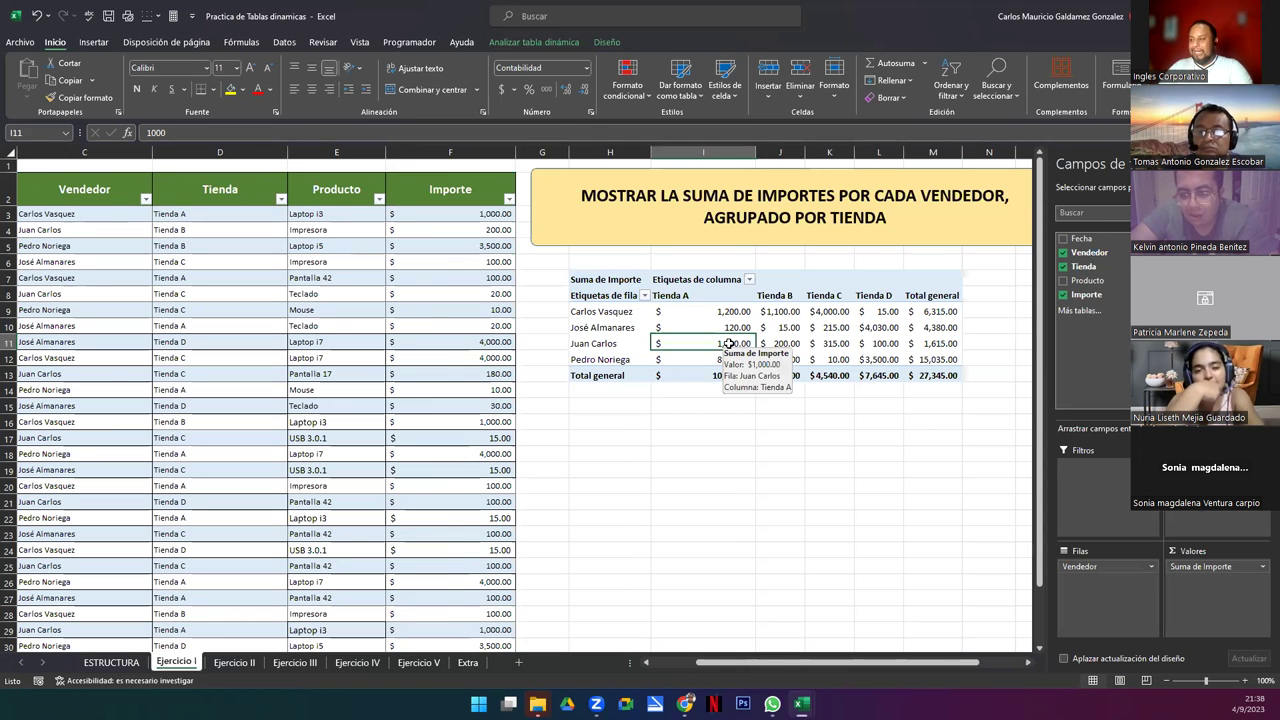
pyautogui.moveTo(700, 312); pyautogui.dragTo(920, 377)
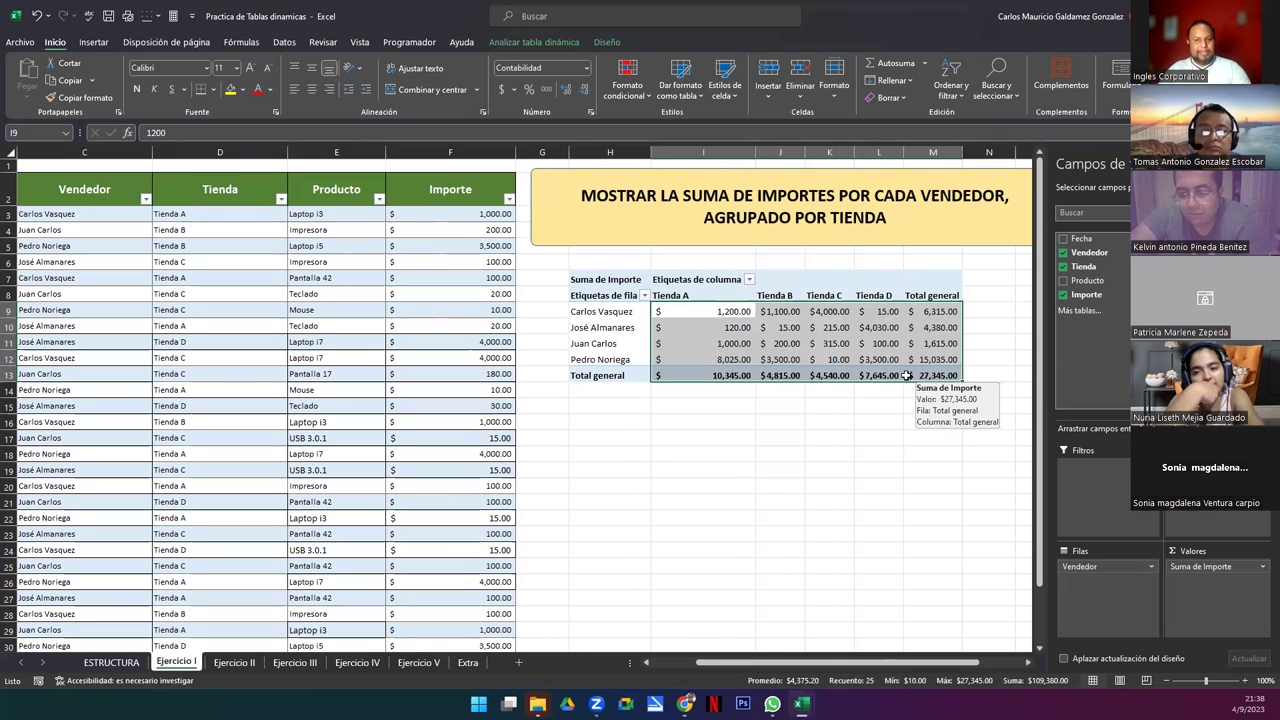
pyautogui.click(819, 373)
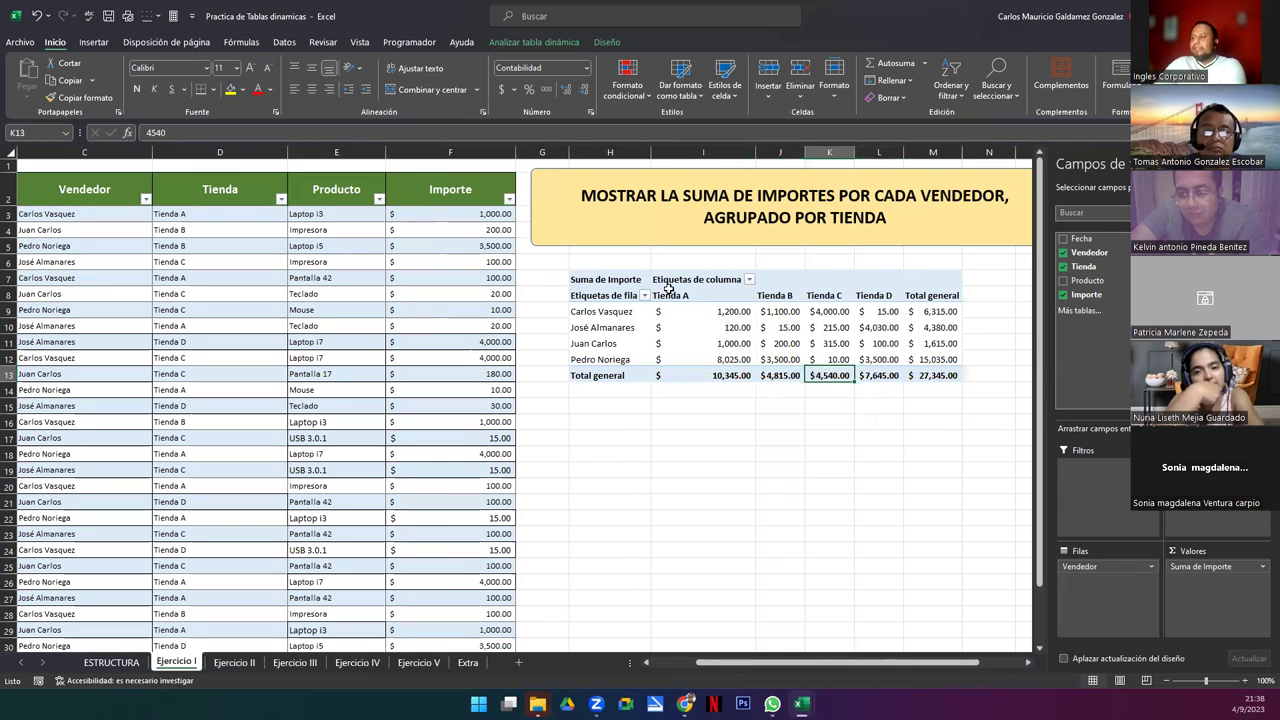
pyautogui.click(687, 334)
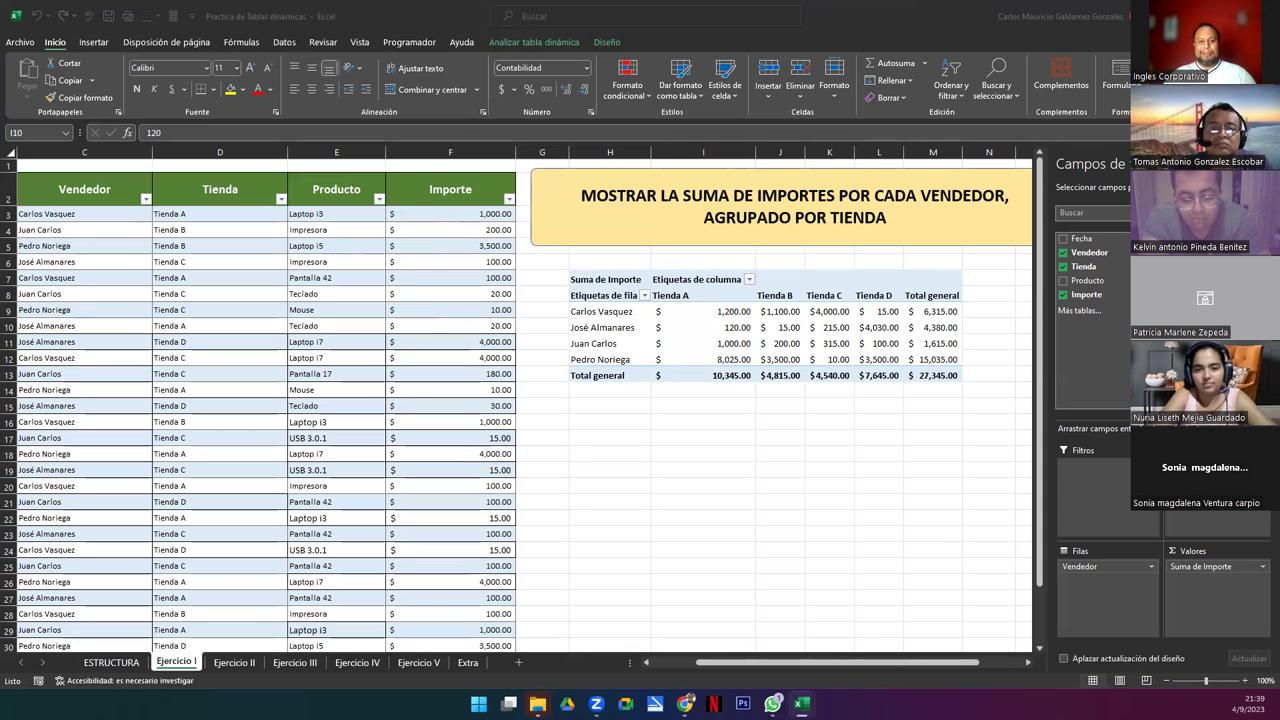
pyautogui.click(732, 332)
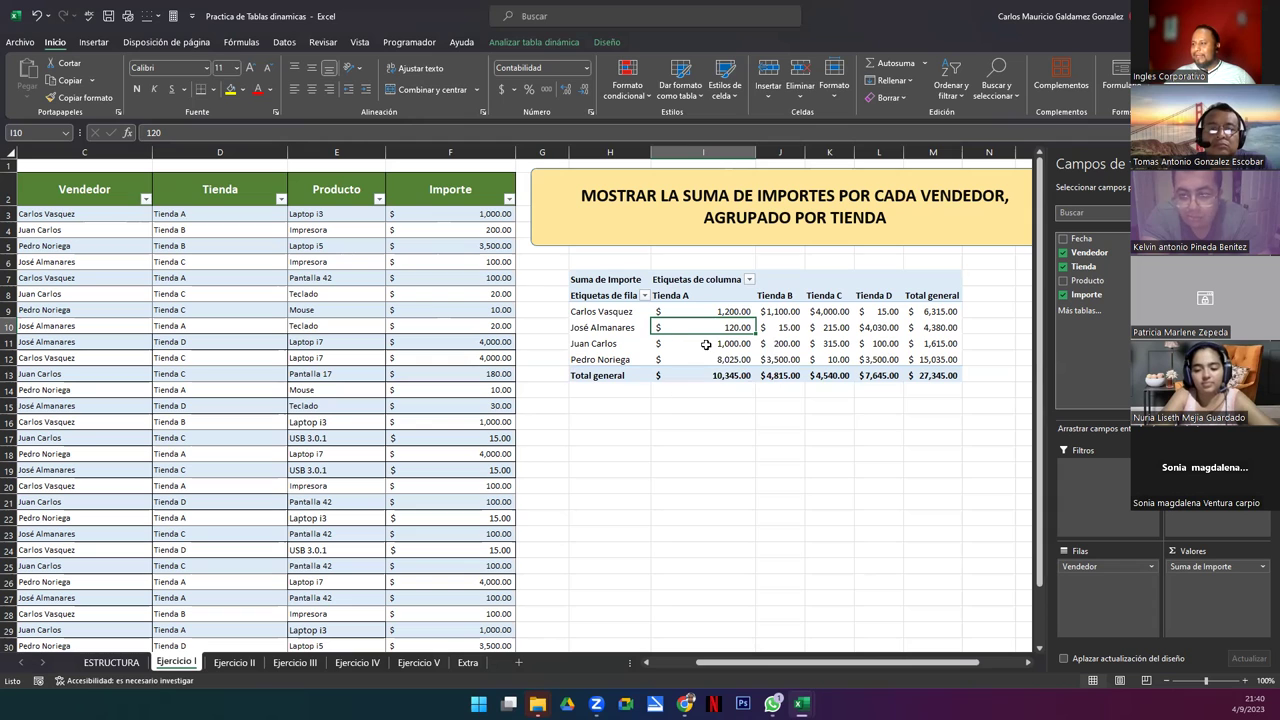
# Step: Apply the medium pivot table style with black header and total rows and lavender data rows
pyautogui.moveTo(688, 344)
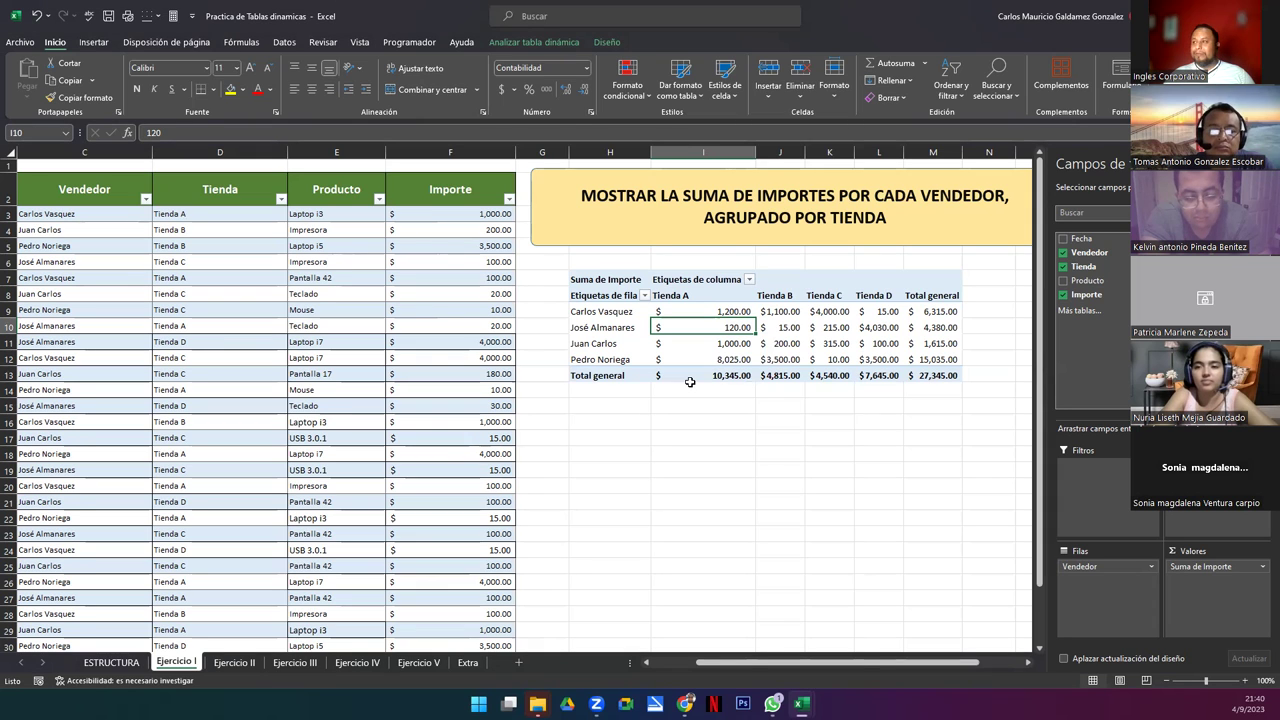
pyautogui.click(607, 42)
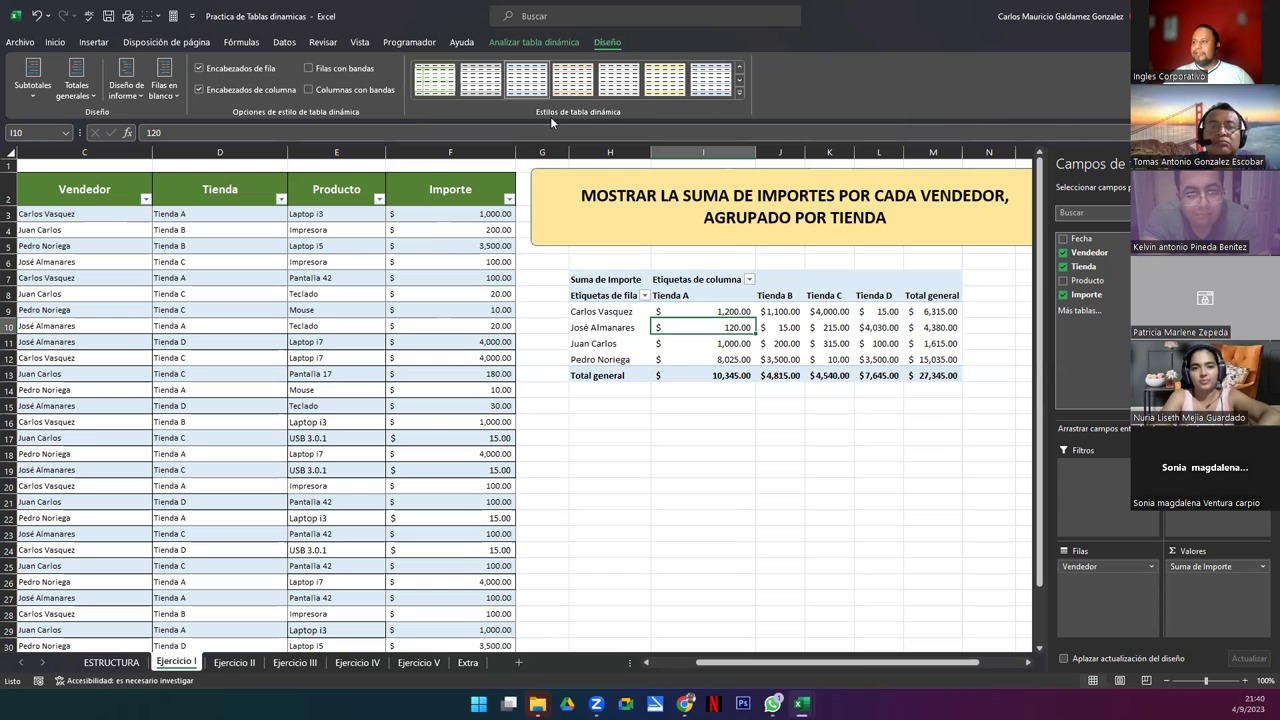
pyautogui.click(740, 92)
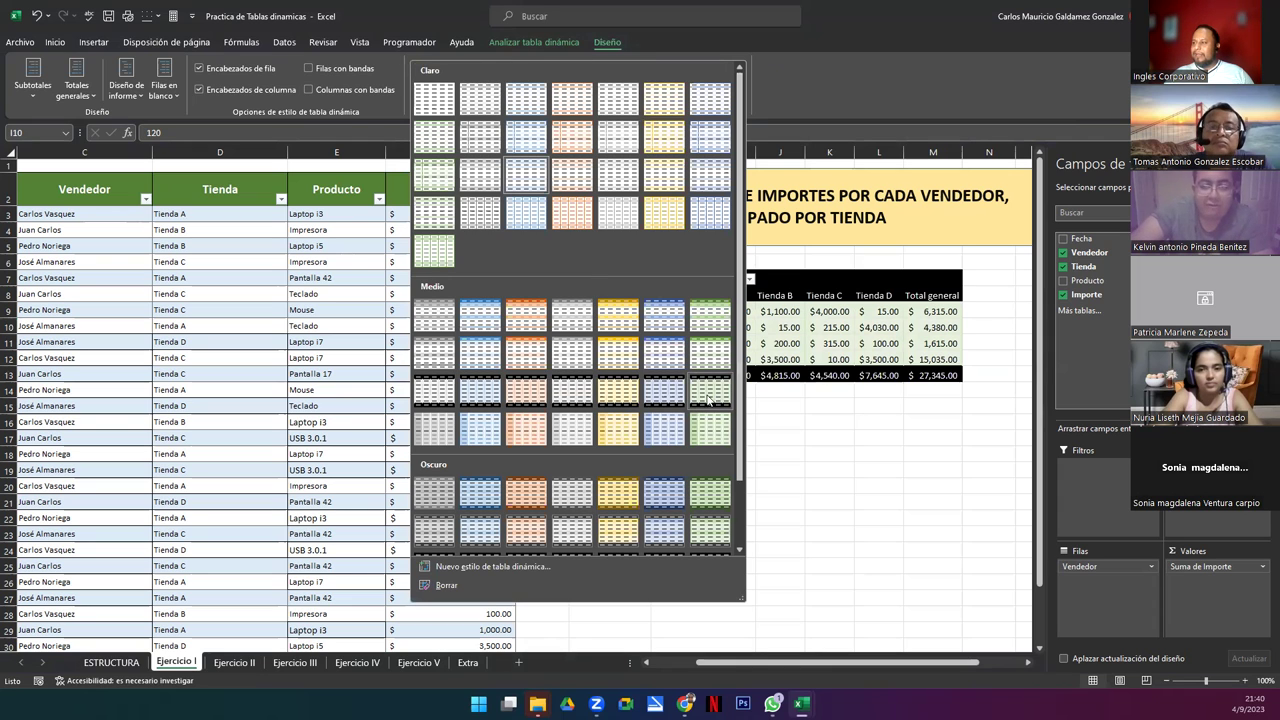
pyautogui.click(664, 392)
pyautogui.click(674, 314)
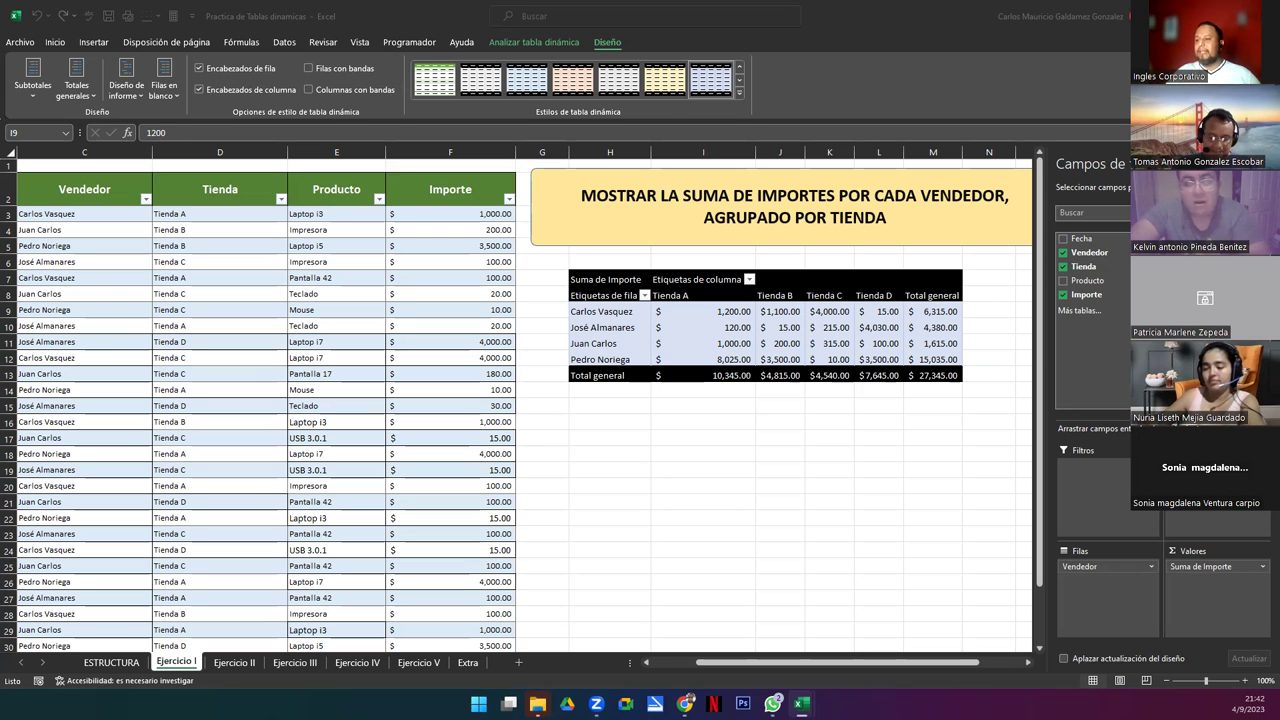
# Step: Open the Ejercicio II sheet, zoom out to 85% and select the sample result picture below the statement
pyautogui.click(235, 666)
pyautogui.scroll(5, 331, 600)
pyautogui.click(268, 426)
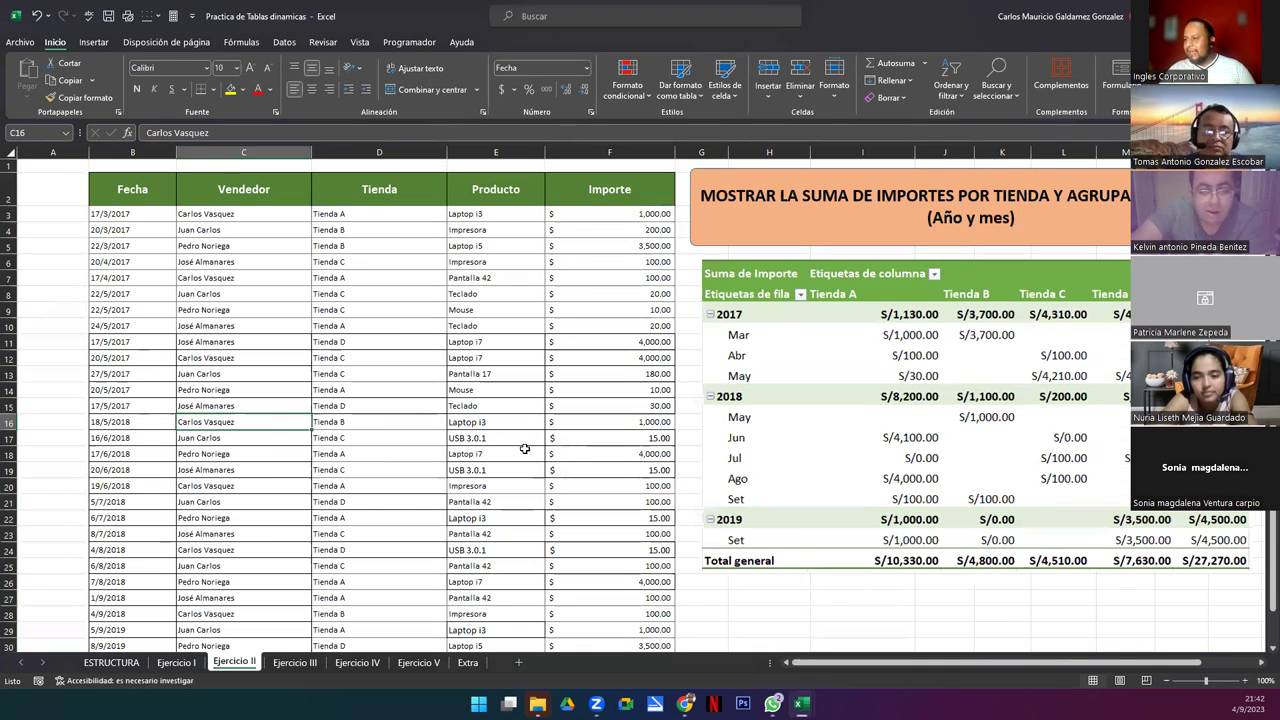
pyautogui.keyDown('ctrl'); pyautogui.scroll(-1, 524, 449); pyautogui.keyUp('ctrl')
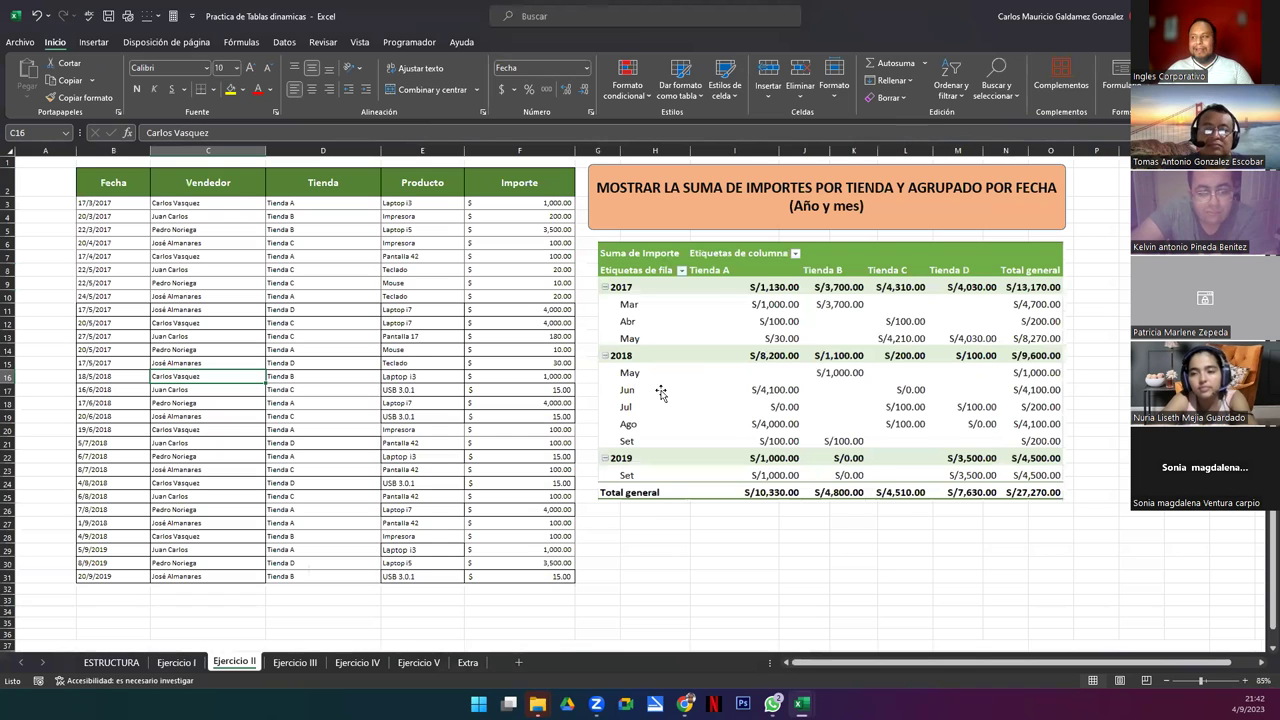
pyautogui.click(787, 366)
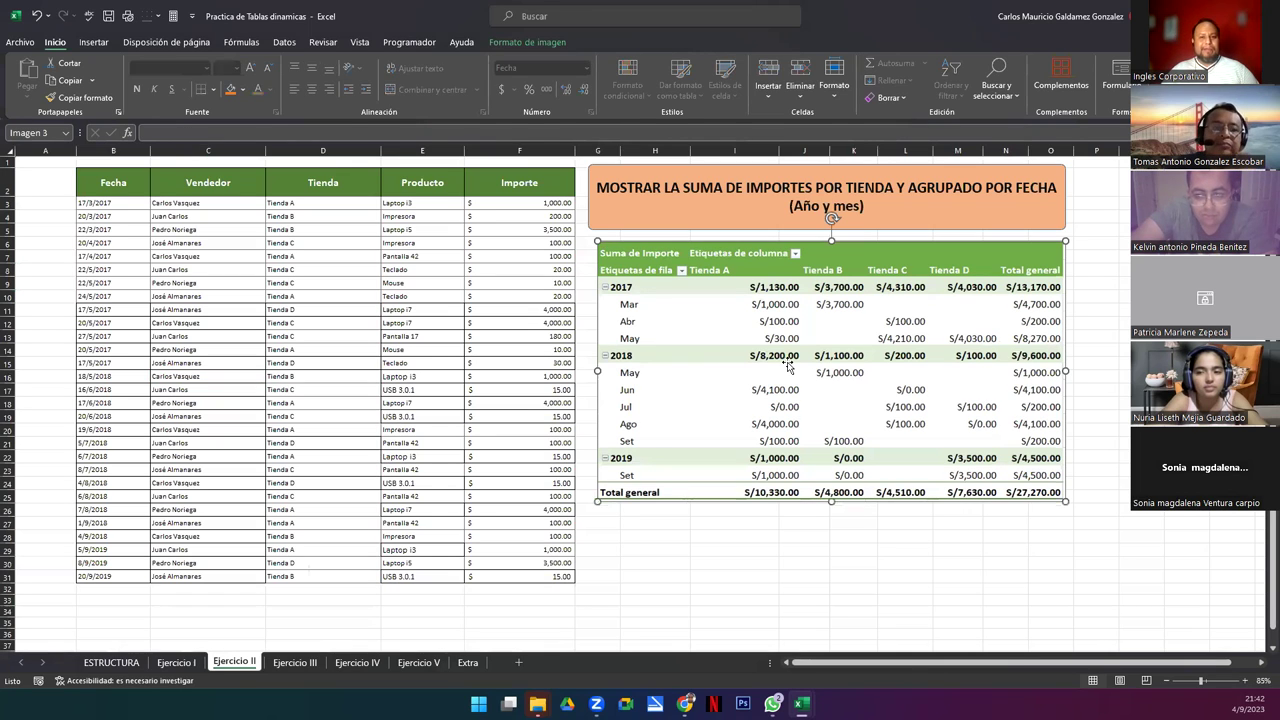
# Step: Nudge the orange statement box slightly away from the sheet's upper edge and compare its wording with the sample result picture
pyautogui.click(695, 212)
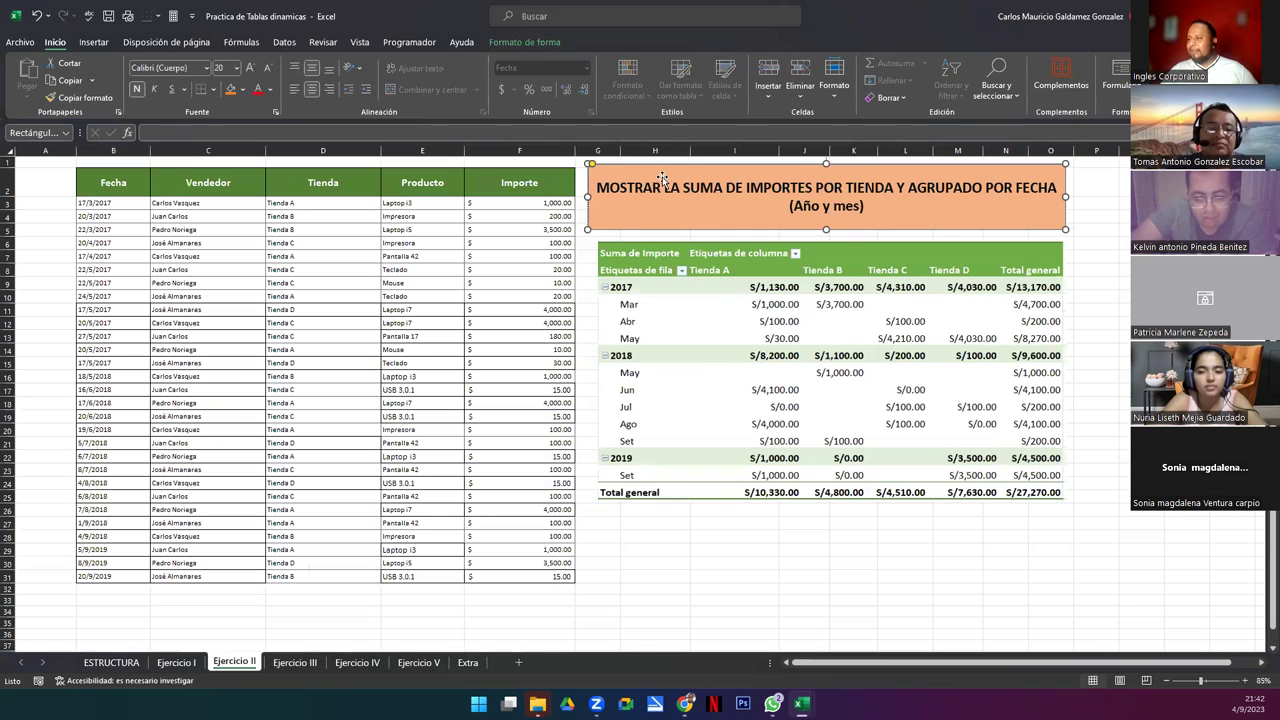
pyautogui.moveTo(592, 190); pyautogui.dragTo(596, 188)
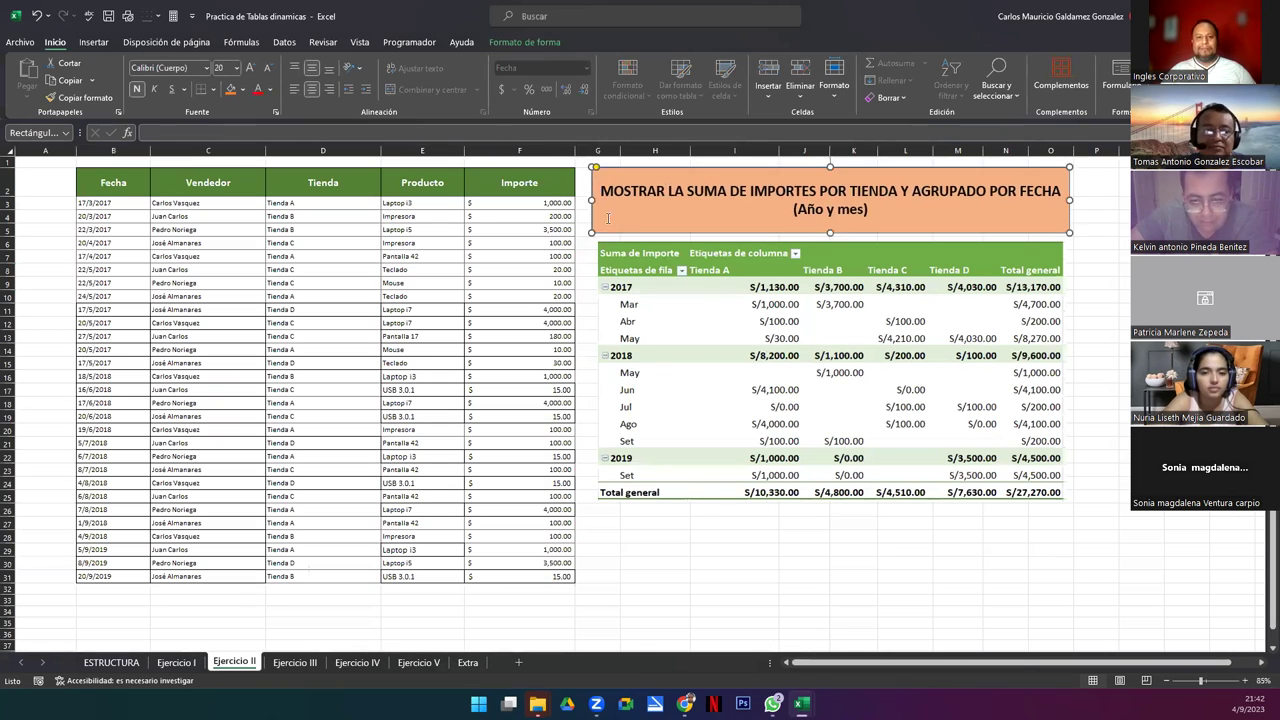
pyautogui.click(681, 447)
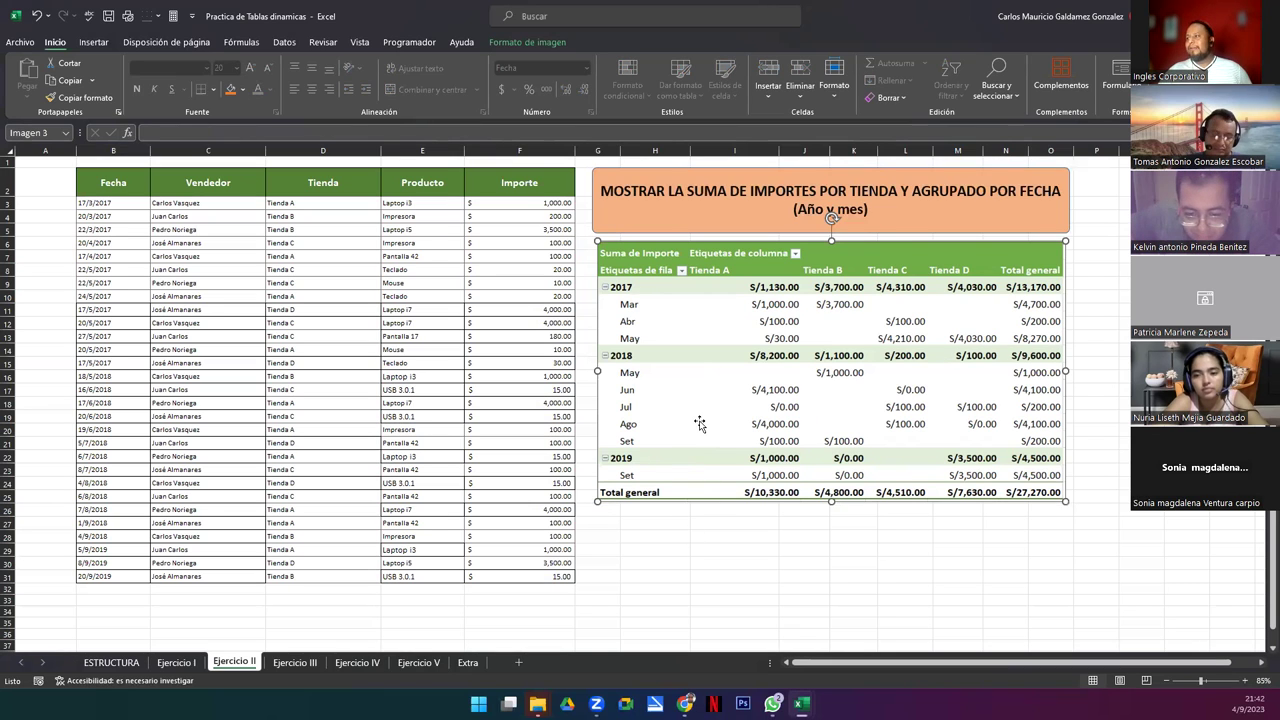
pyautogui.click(701, 209)
pyautogui.click(735, 548)
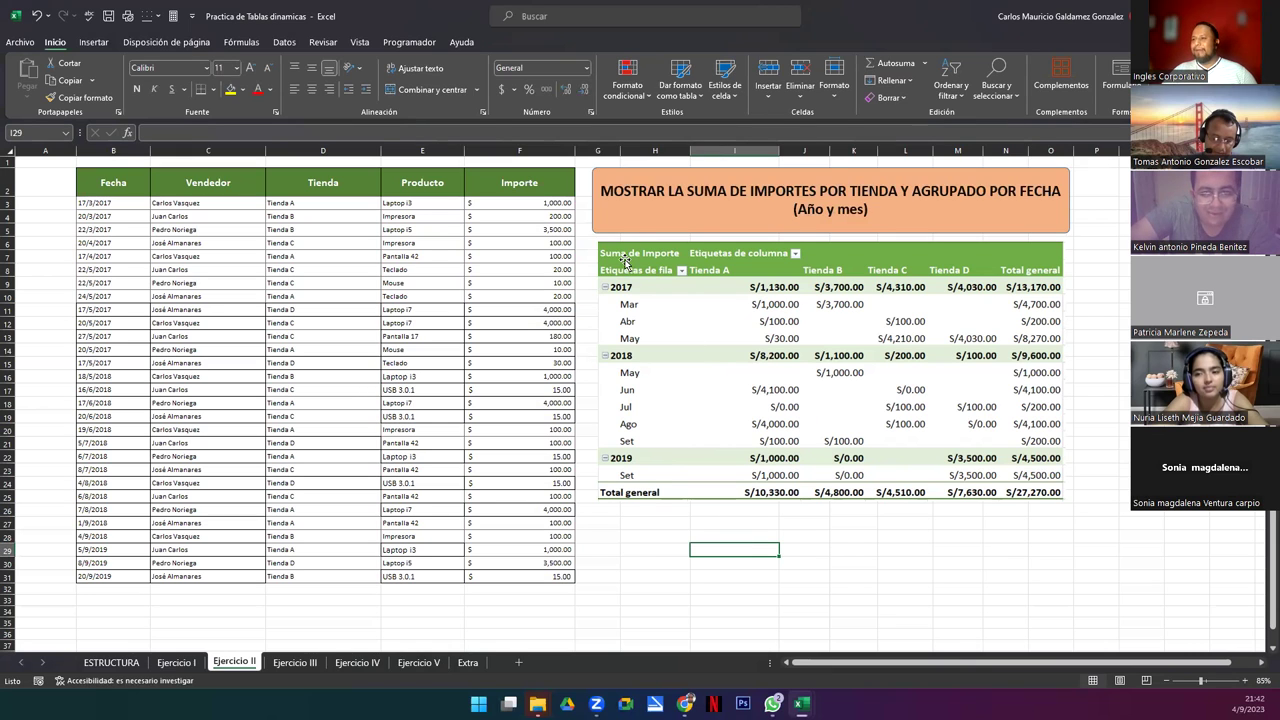
# Step: Convert the sales data in B2:F31 (Fecha, Vendedor, Tienda, Producto, Importe) into a table with headers
pyautogui.moveTo(242, 243)
pyautogui.mouseDown()
pyautogui.moveTo(500, 465)
pyautogui.moveTo(471, 457)
pyautogui.mouseUp()
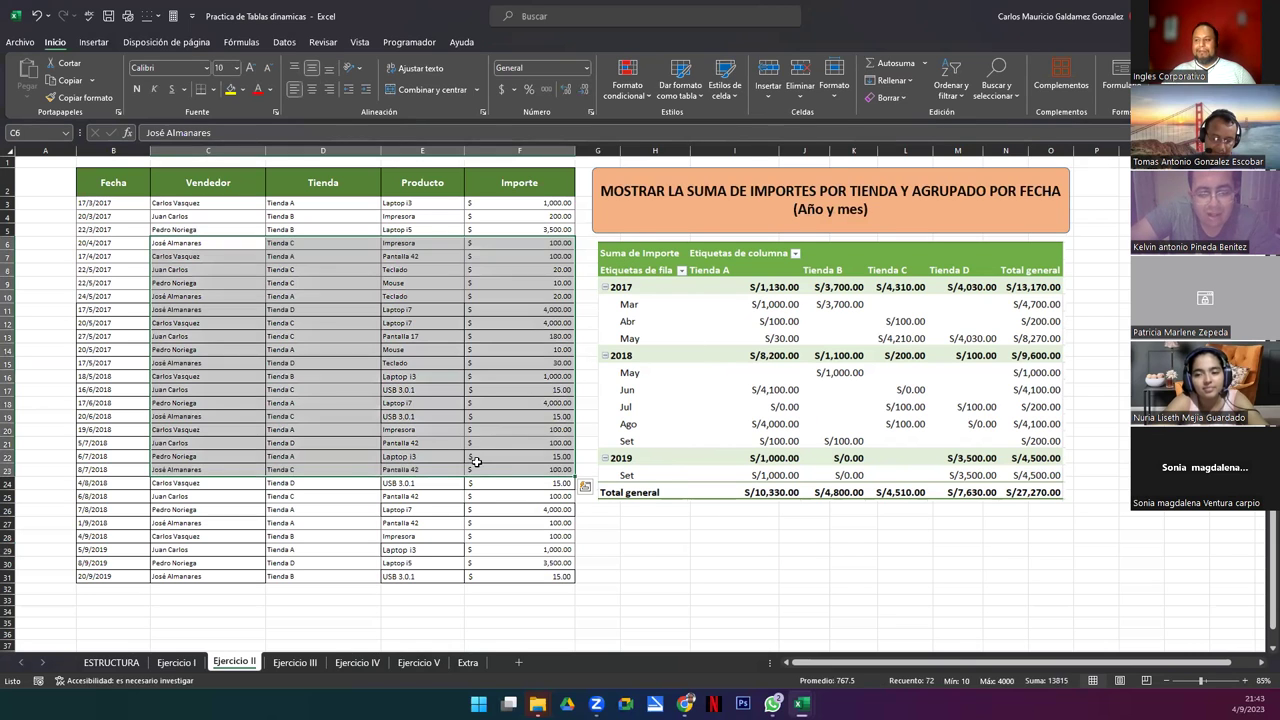
pyautogui.click(362, 442)
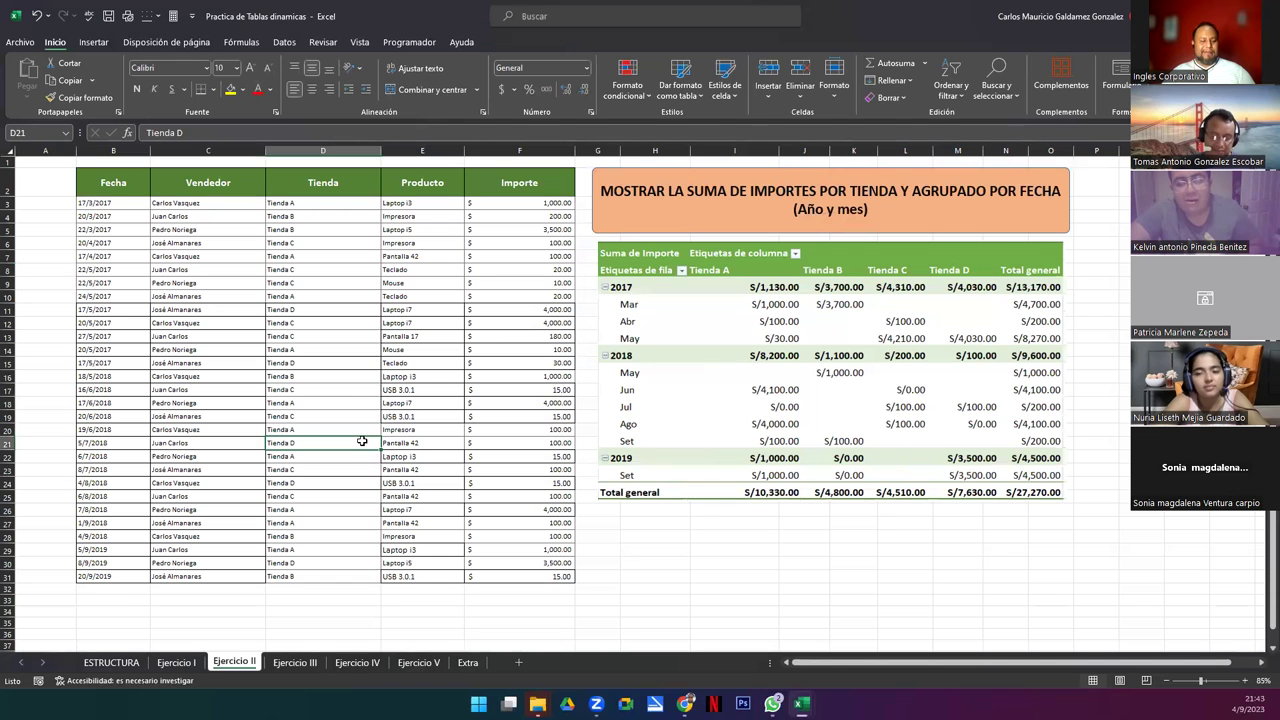
pyautogui.hotkey('ctrl', 't')
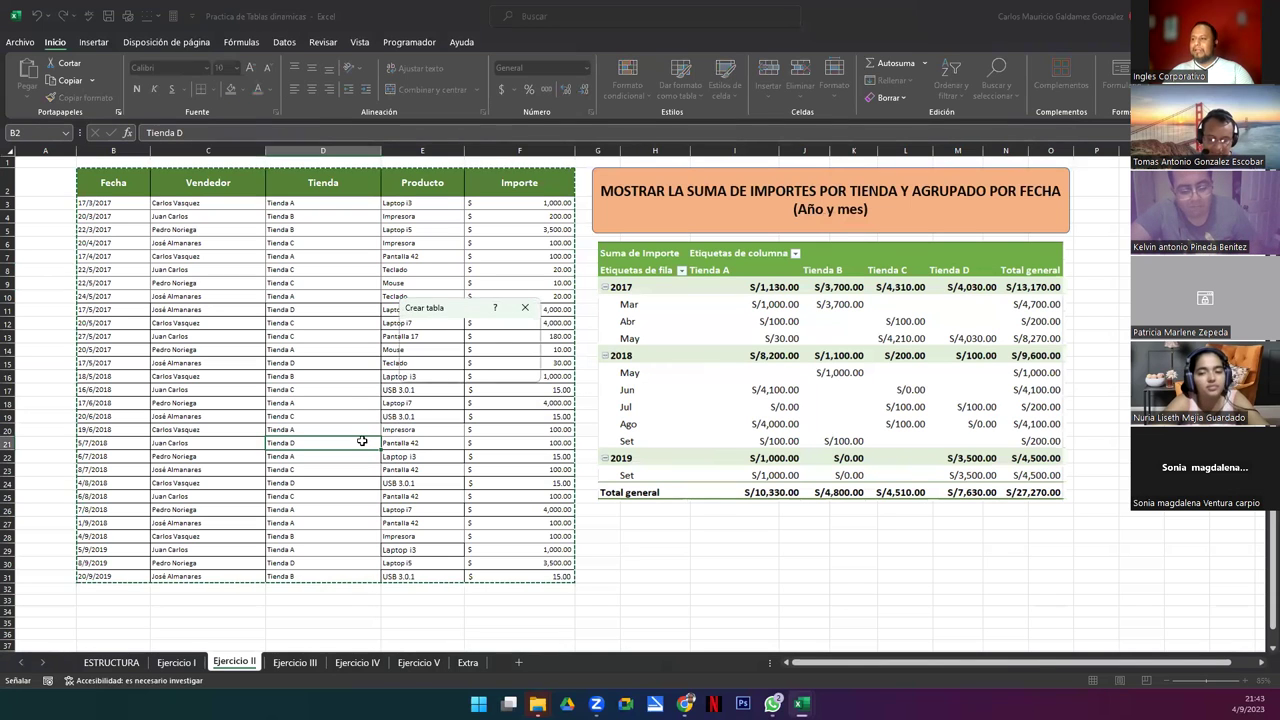
pyautogui.press('Return')
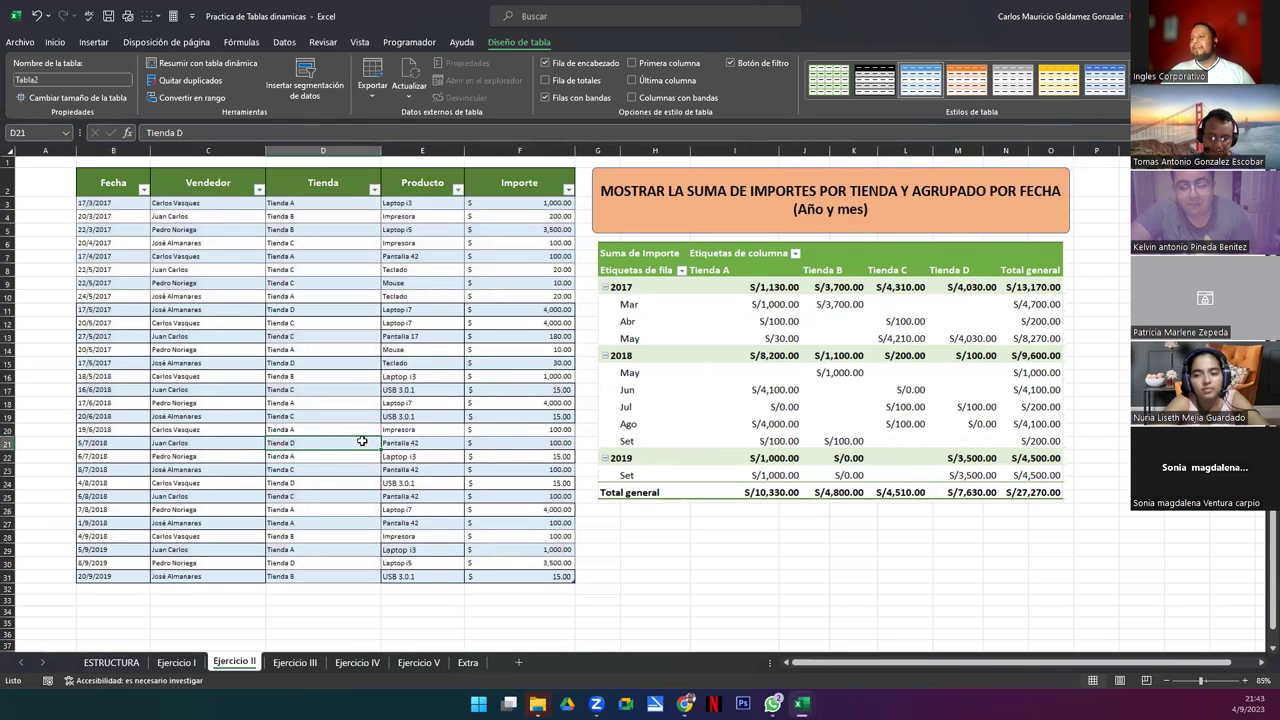
pyautogui.hotkey('alt', 'j')
pyautogui.press('t')
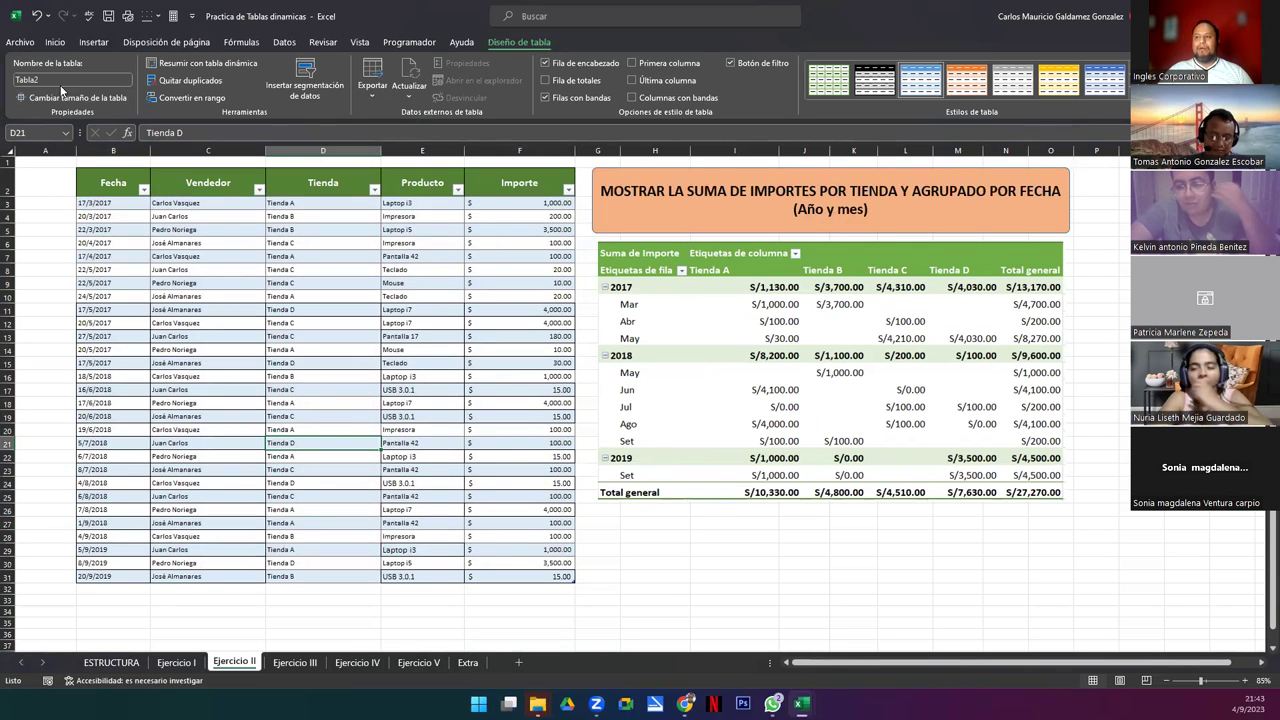
pyautogui.press('a')
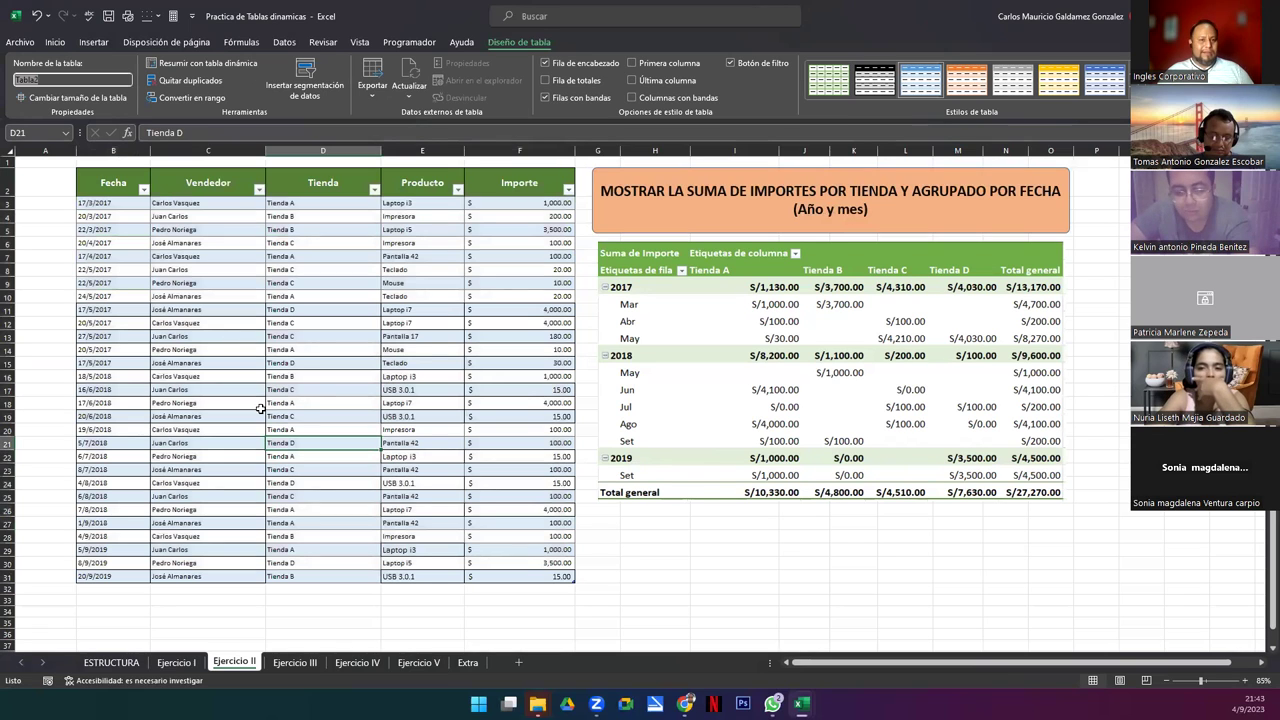
pyautogui.click(296, 392)
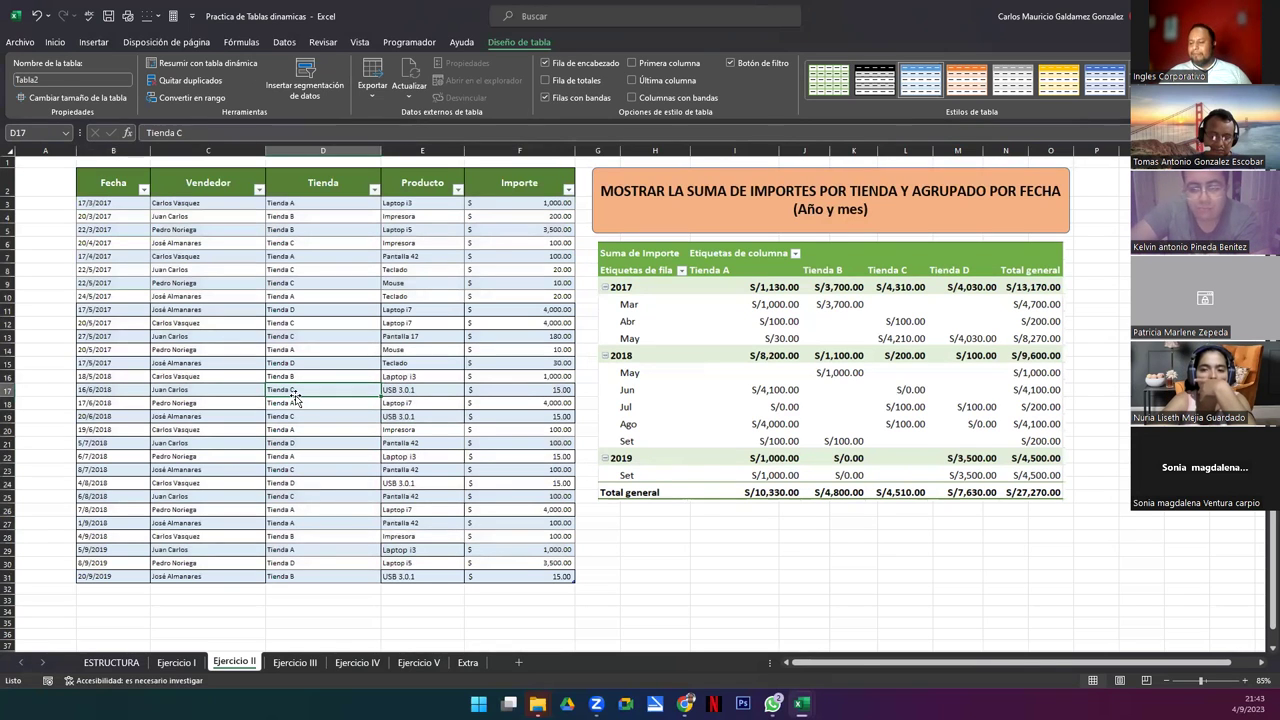
pyautogui.click(177, 663)
pyautogui.click(228, 663)
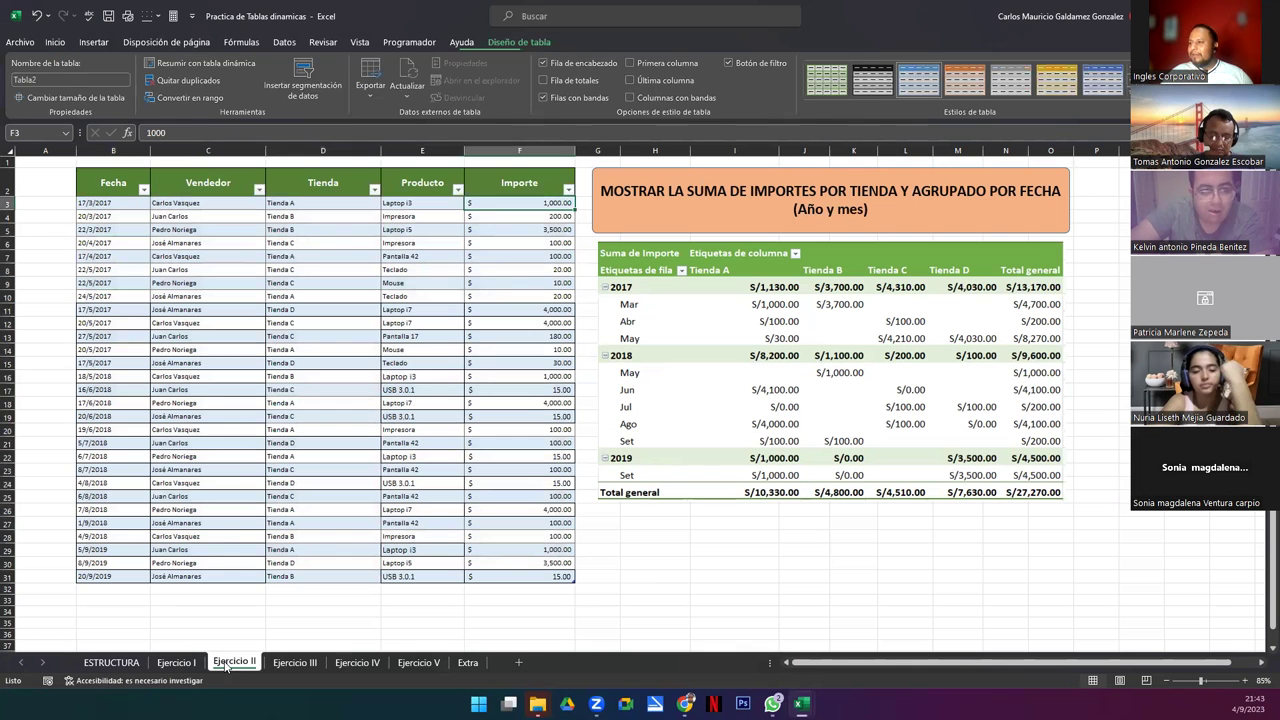
pyautogui.click(457, 365)
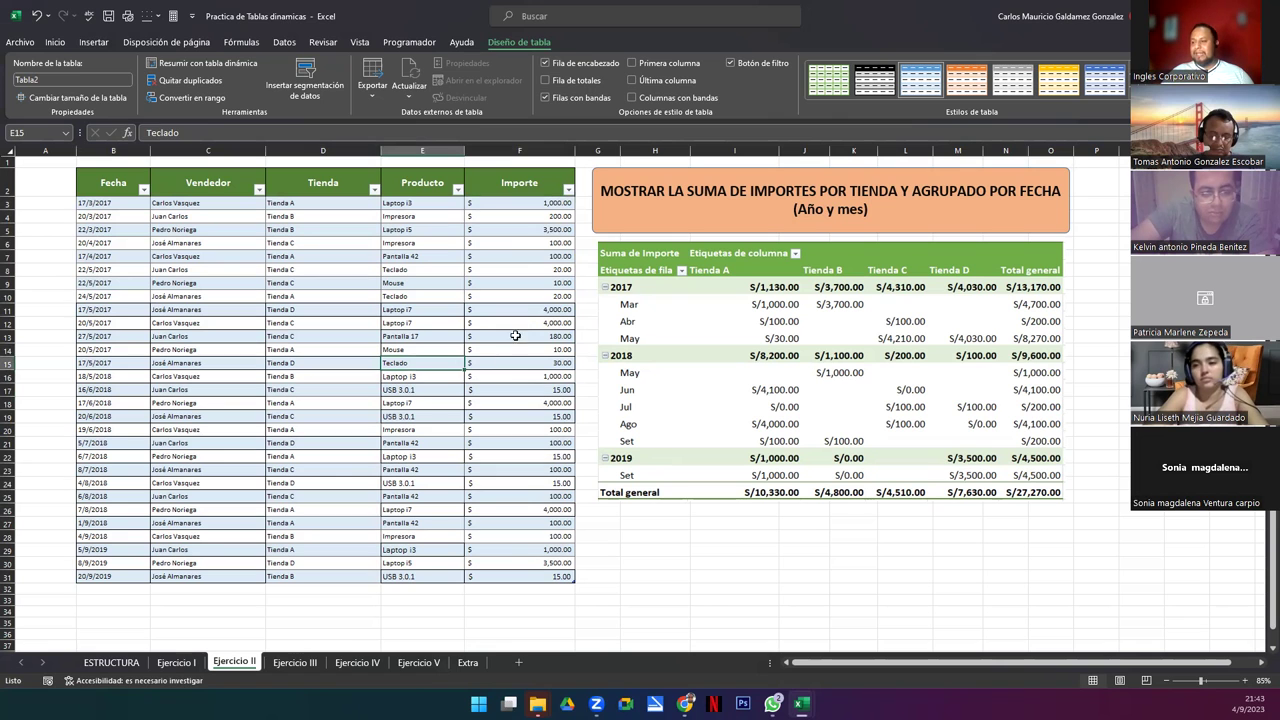
pyautogui.click(282, 349)
# Step: Move the sample picture off the space below the statement and insert a PivotTable from the sales table at cell H7 of this sheet
pyautogui.moveTo(649, 286); pyautogui.dragTo(121, 283)
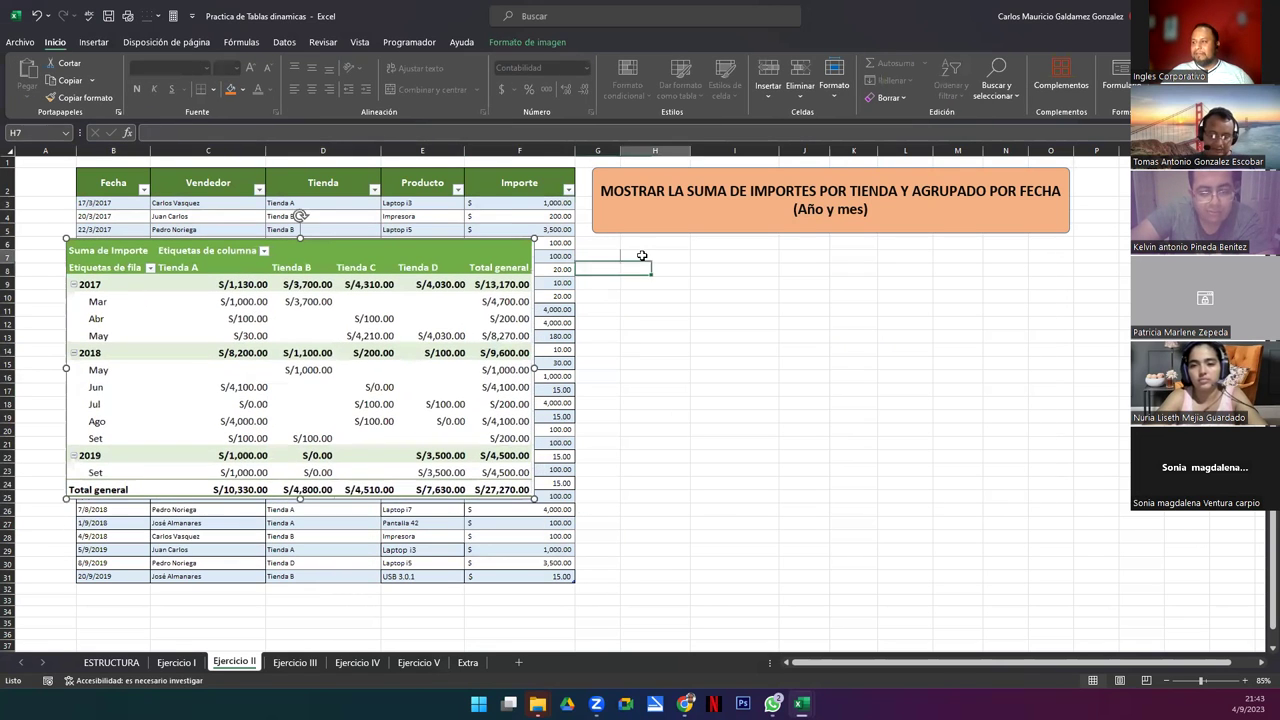
pyautogui.click(646, 257)
pyautogui.click(383, 214)
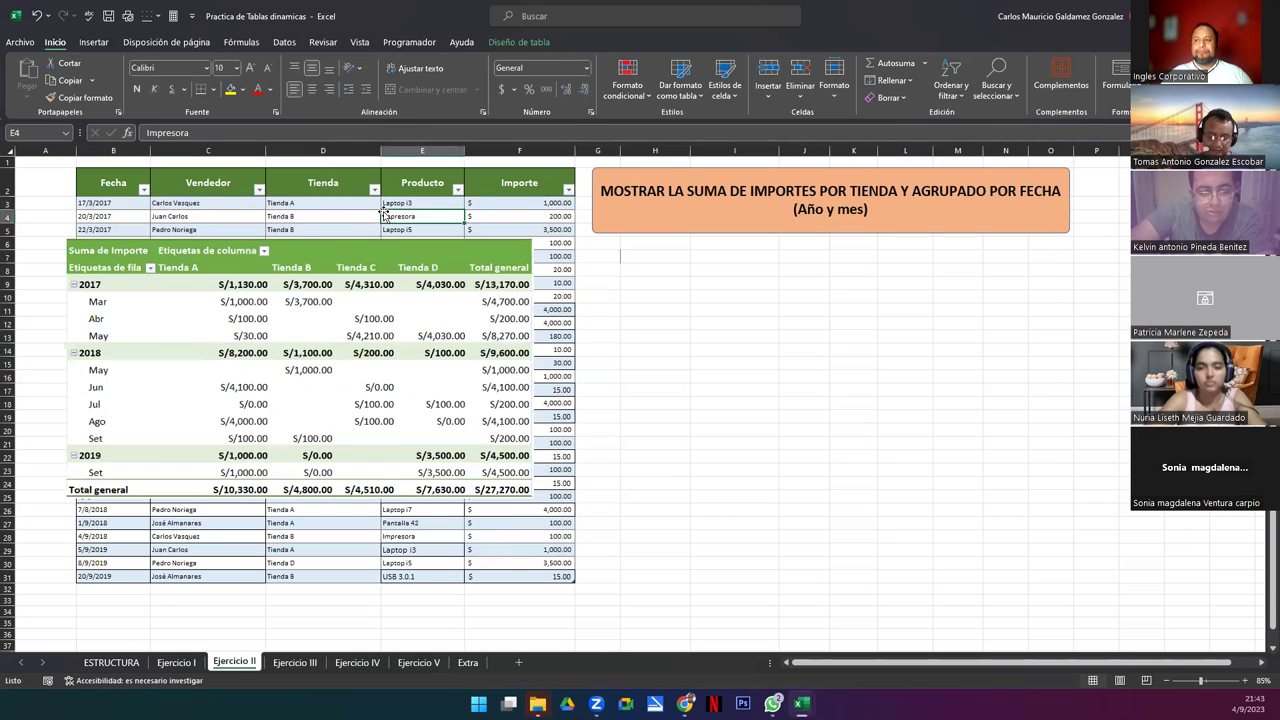
pyautogui.click(92, 42)
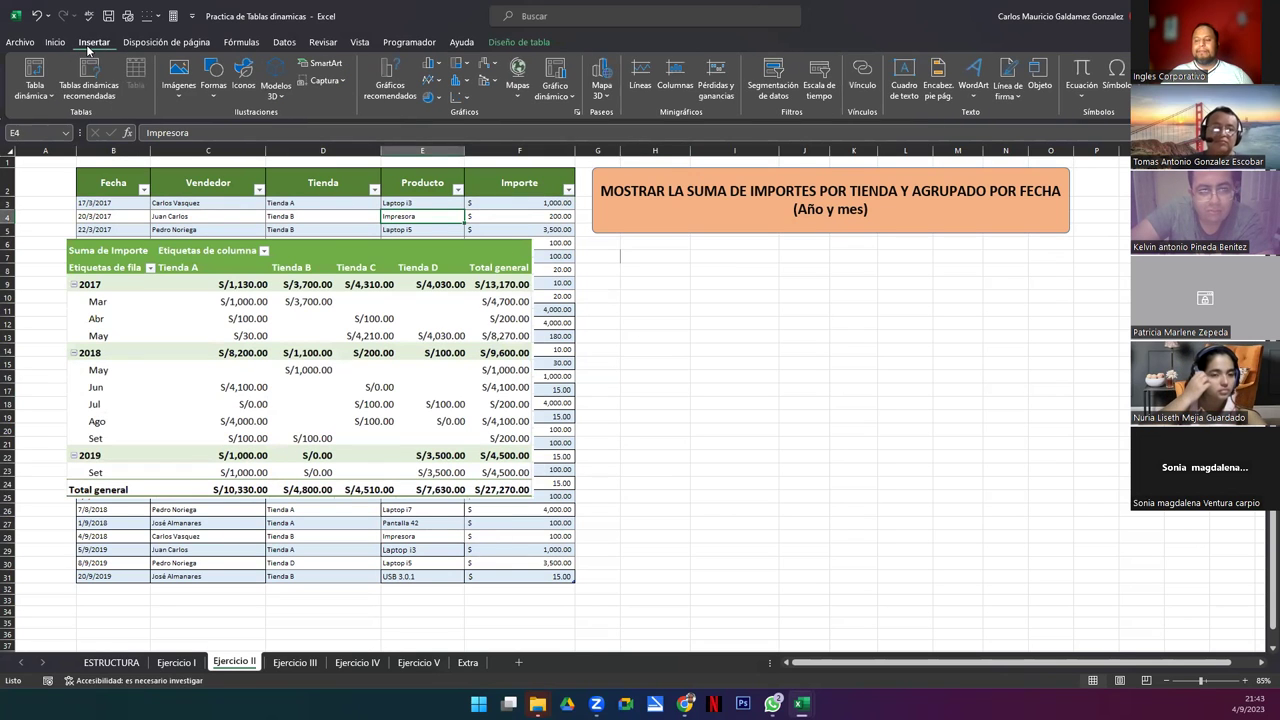
pyautogui.click(40, 70)
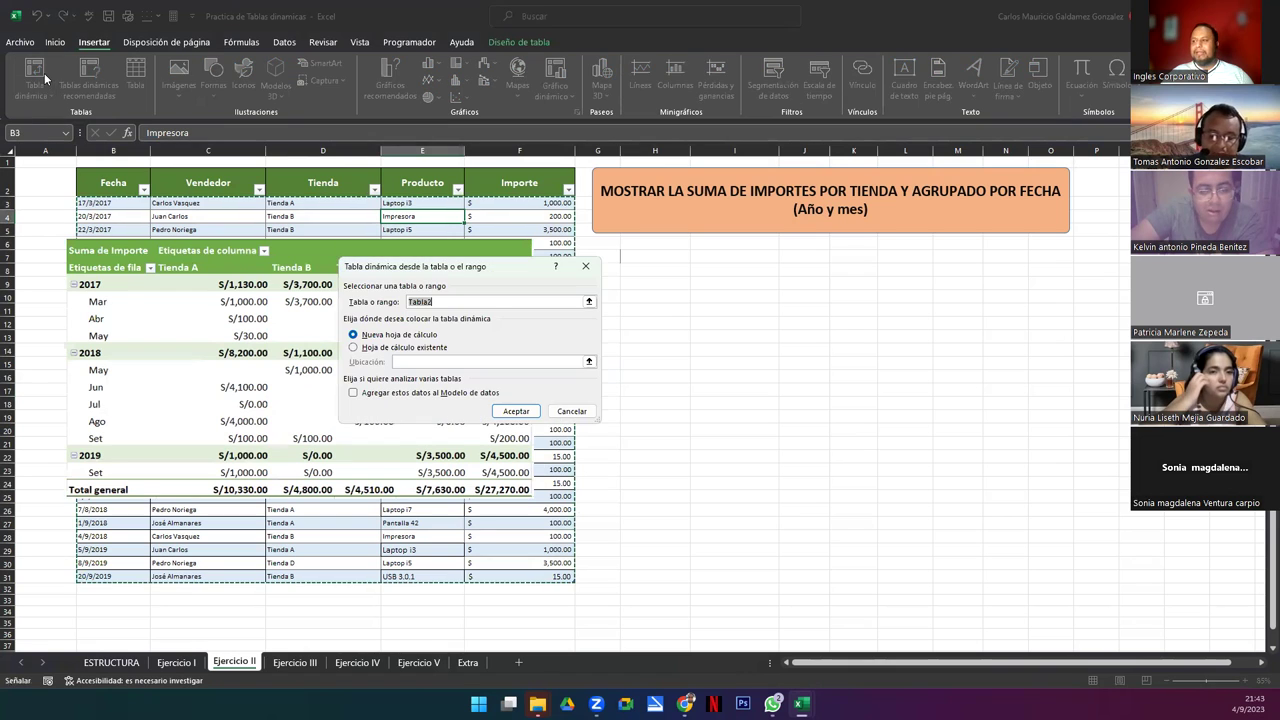
pyautogui.click(412, 347)
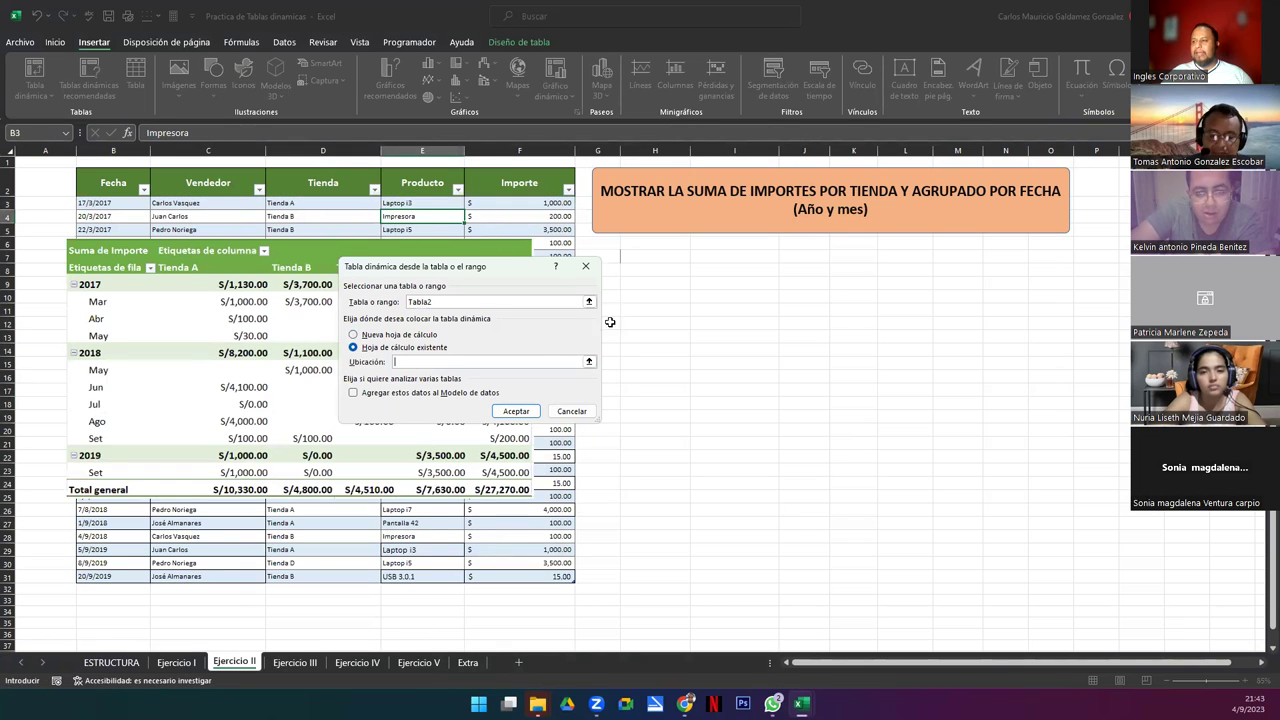
pyautogui.click(642, 257)
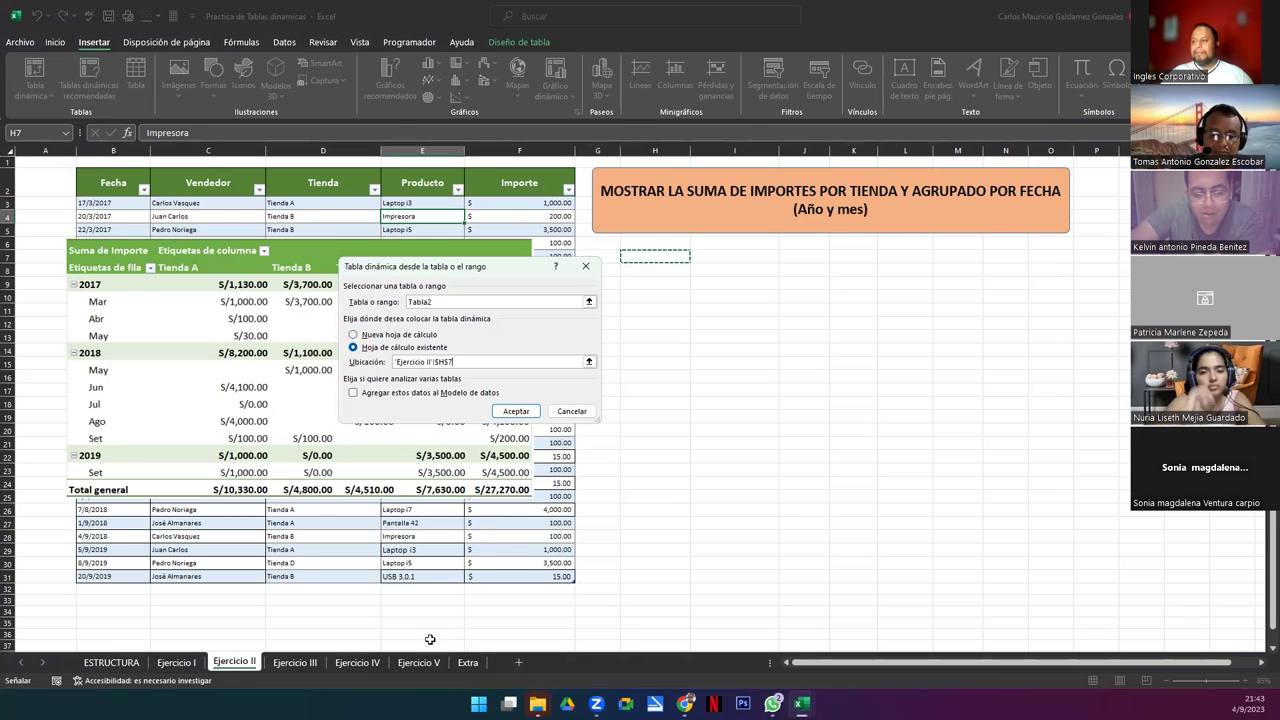
pyautogui.click(516, 411)
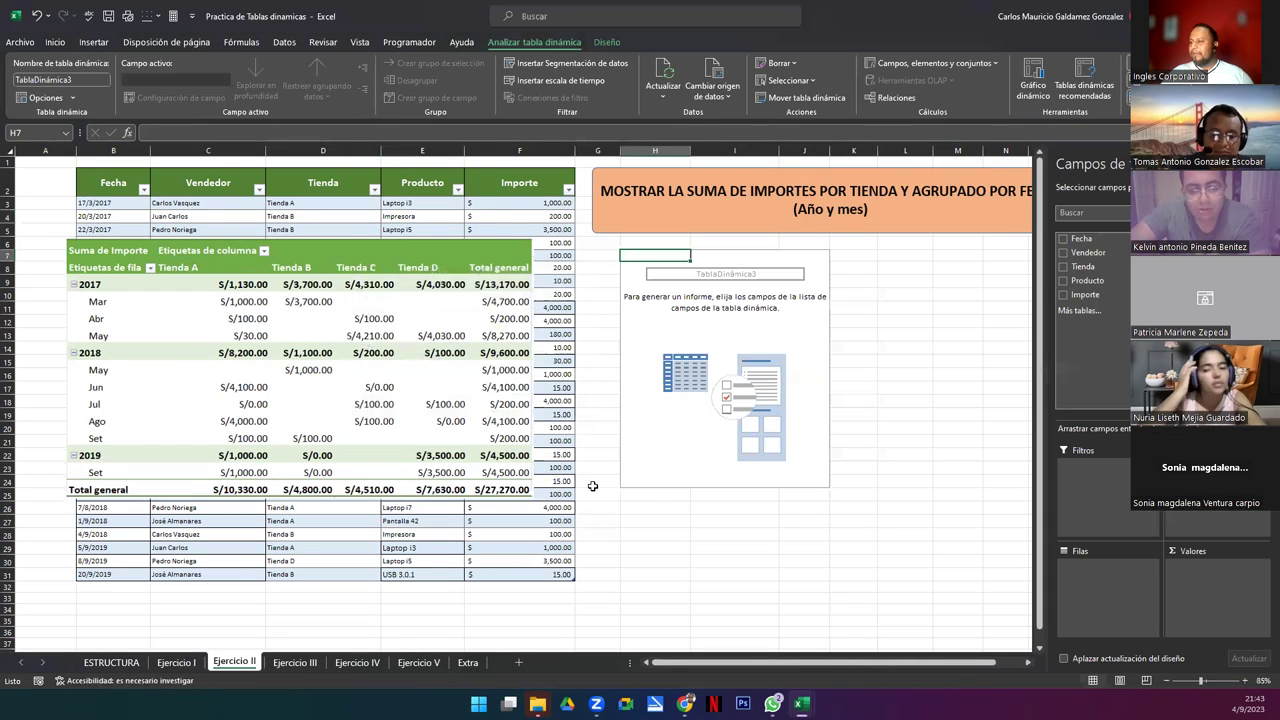
# Step: Move the sample result picture off the data table to the free columns beside the statement, starting at column Q
pyautogui.moveTo(254, 328); pyautogui.dragTo(812, 595)
pyautogui.click(735, 427)
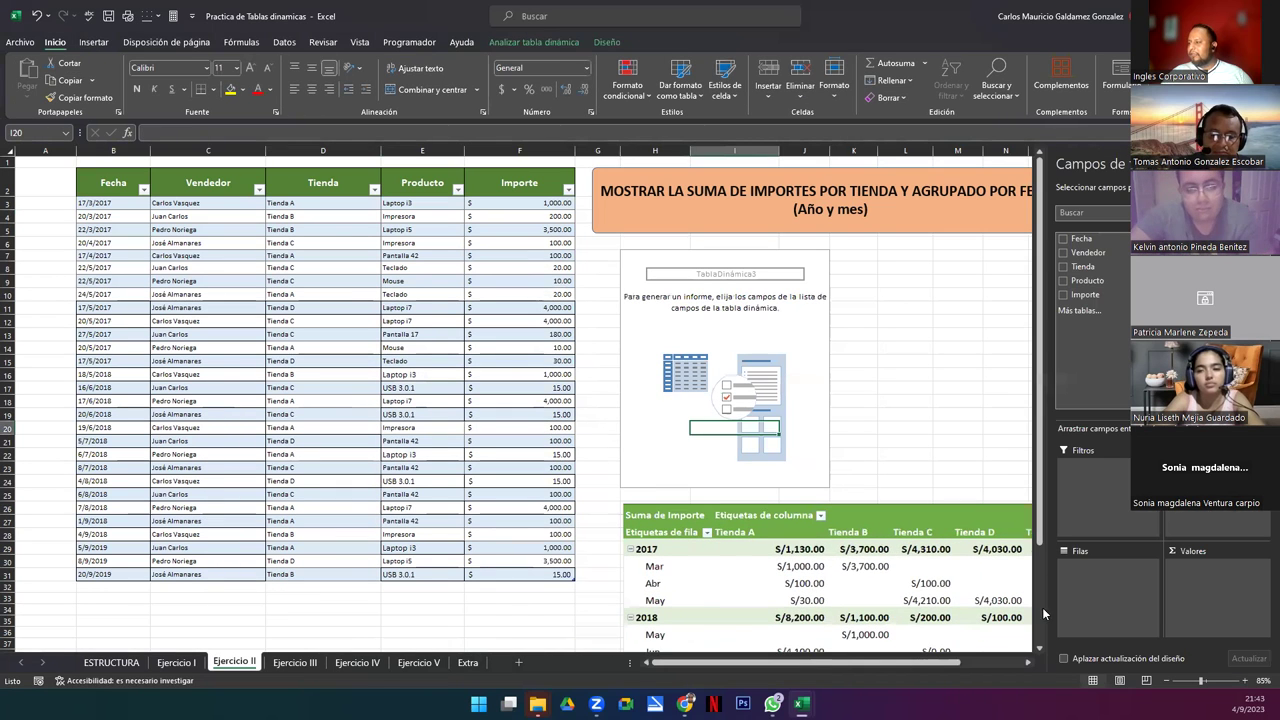
pyautogui.click(1030, 664)
pyautogui.click(1030, 664)
pyautogui.click(1030, 664)
pyautogui.click(1030, 664)
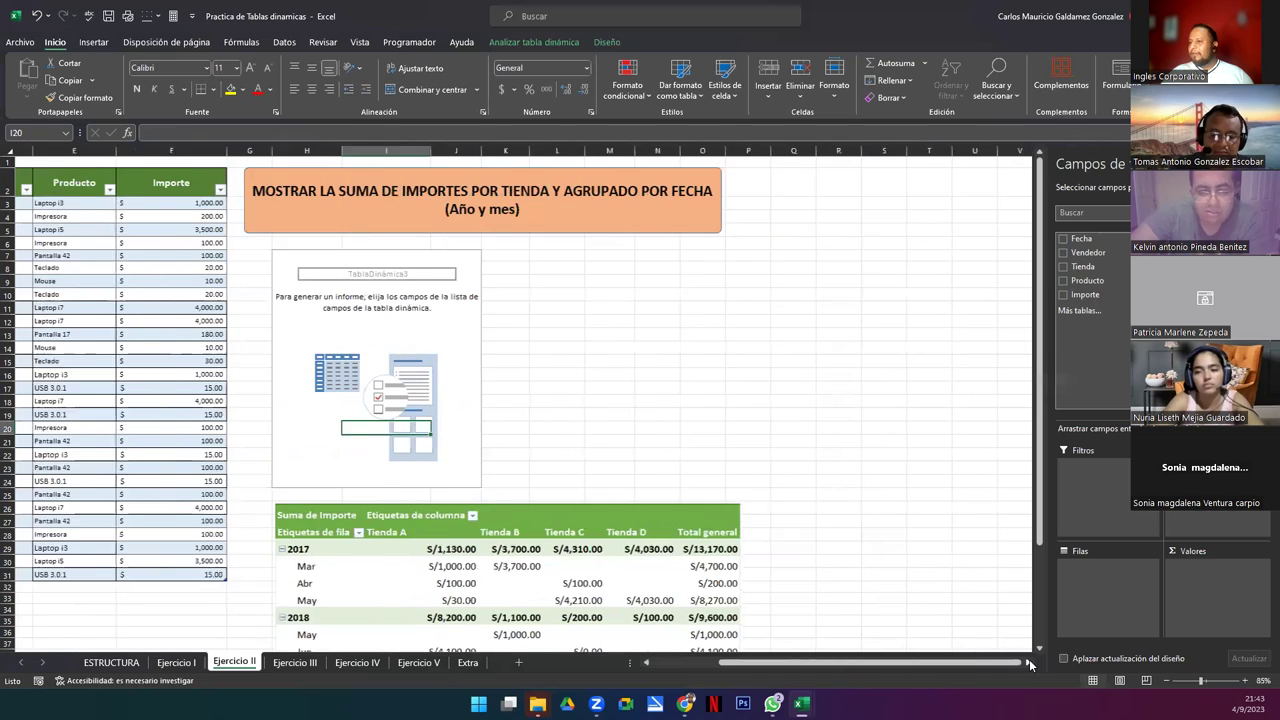
pyautogui.click(1030, 664)
pyautogui.click(1030, 664)
pyautogui.moveTo(300, 590); pyautogui.dragTo(813, 312)
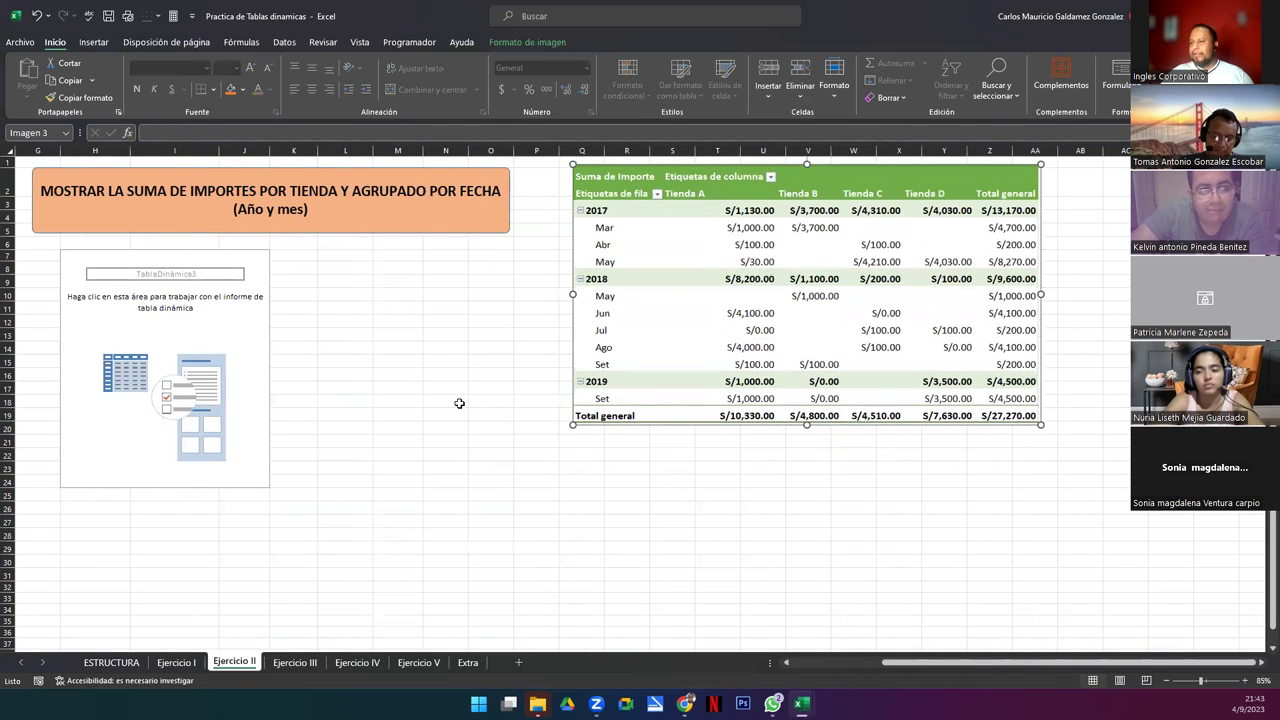
# Step: Shift the sample result picture farther away to start at column AA and select the empty PivotTable
pyautogui.click(245, 323)
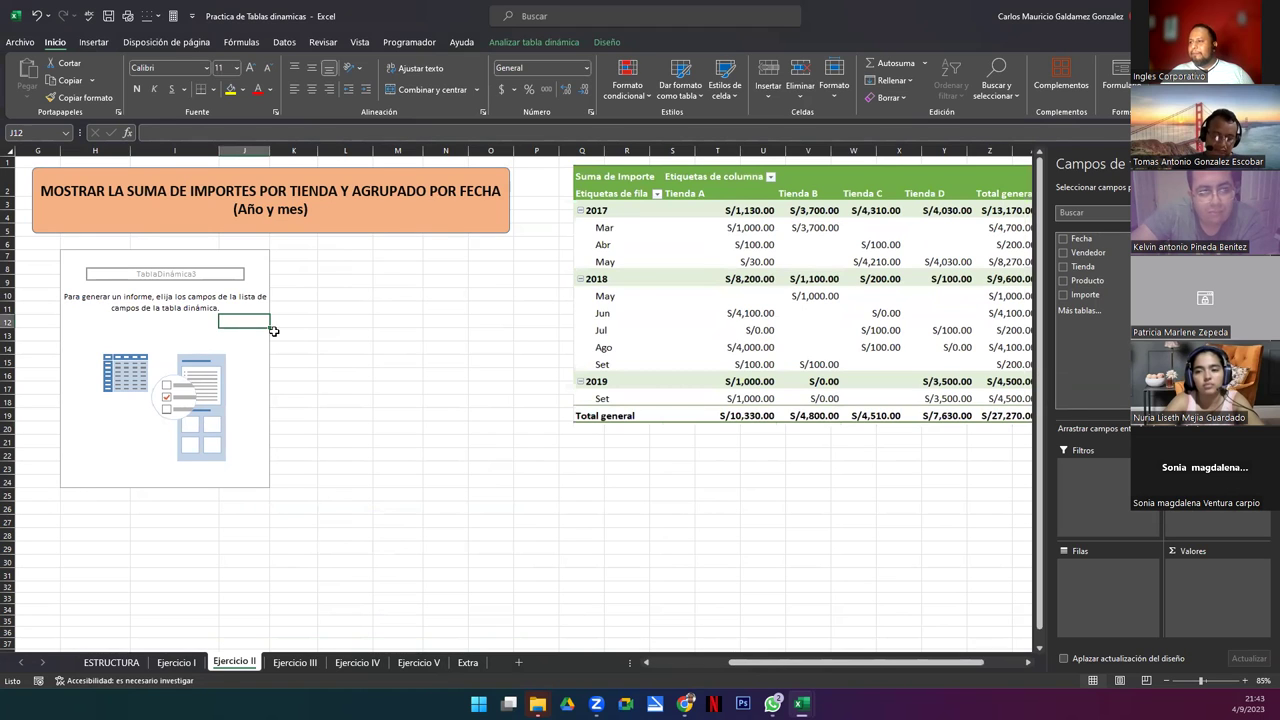
pyautogui.click(737, 250)
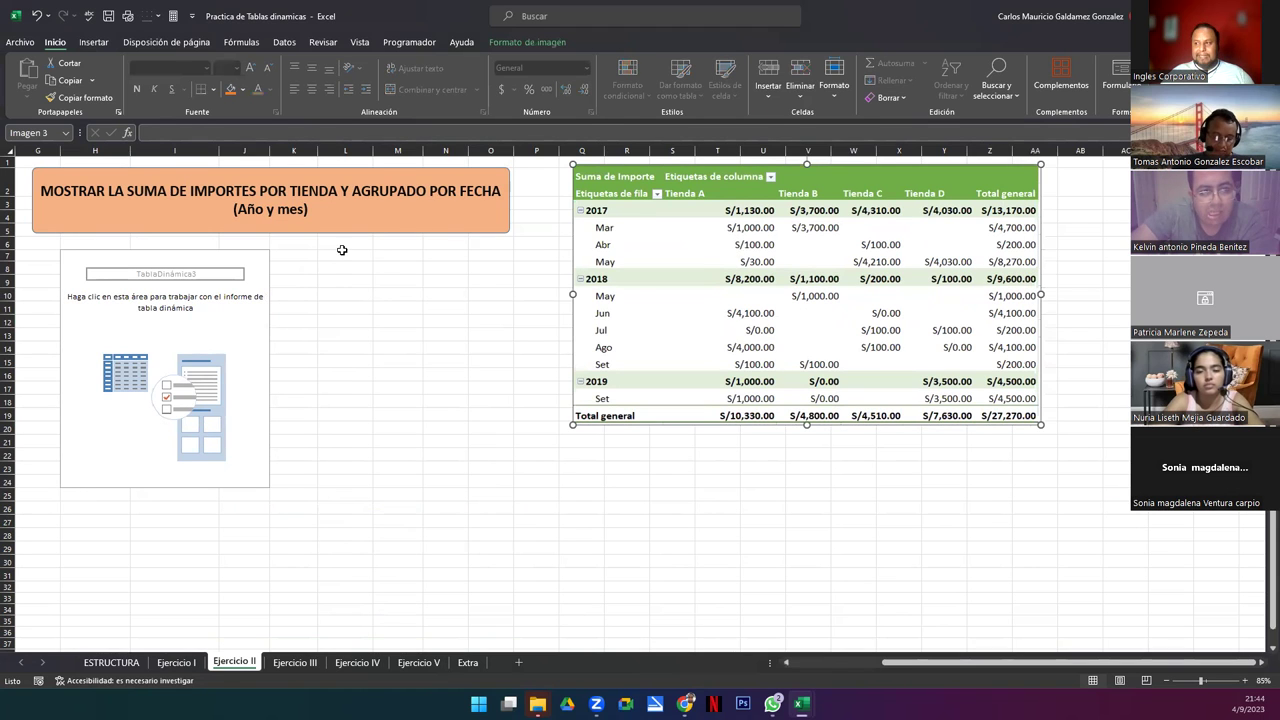
pyautogui.click(322, 217)
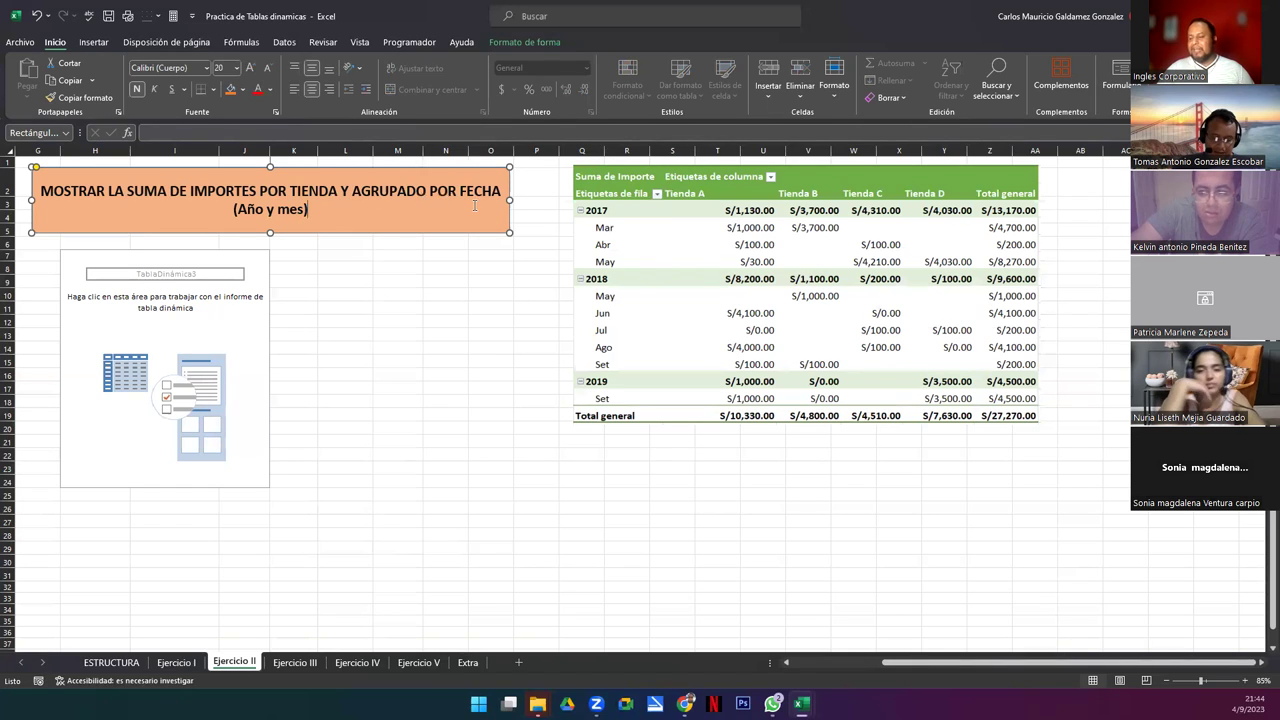
pyautogui.click(152, 427)
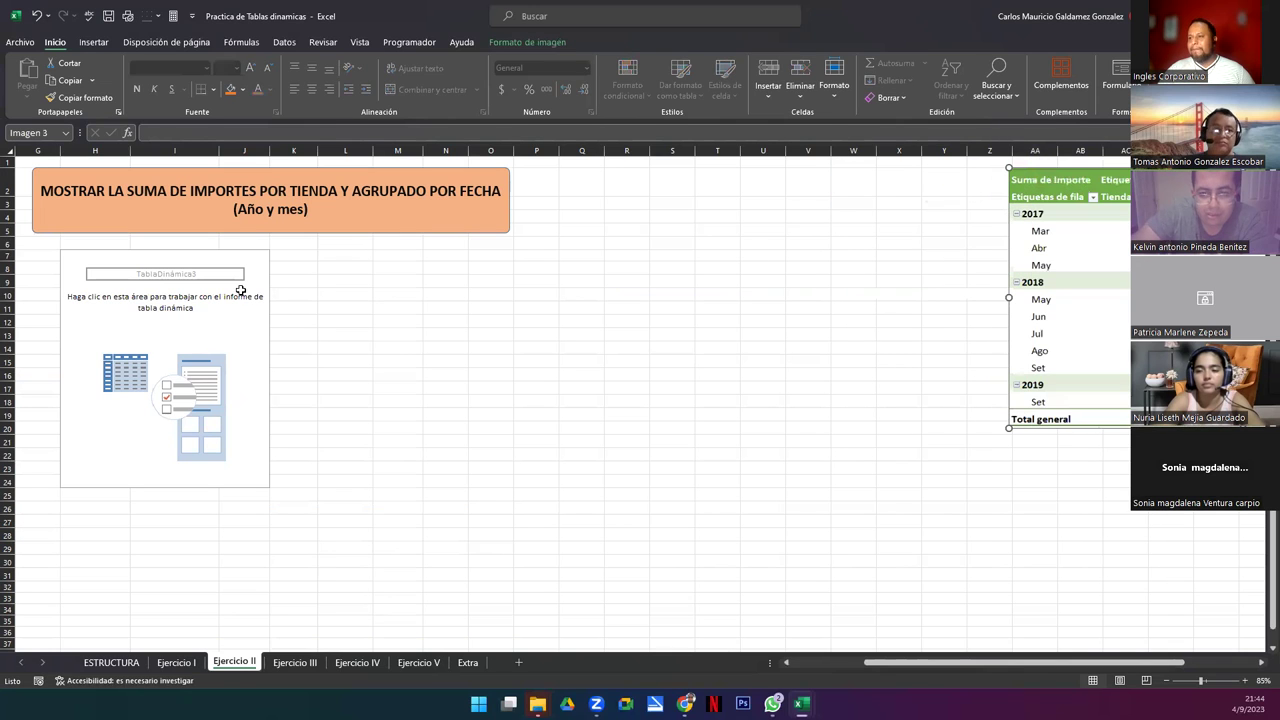
pyautogui.click(203, 310)
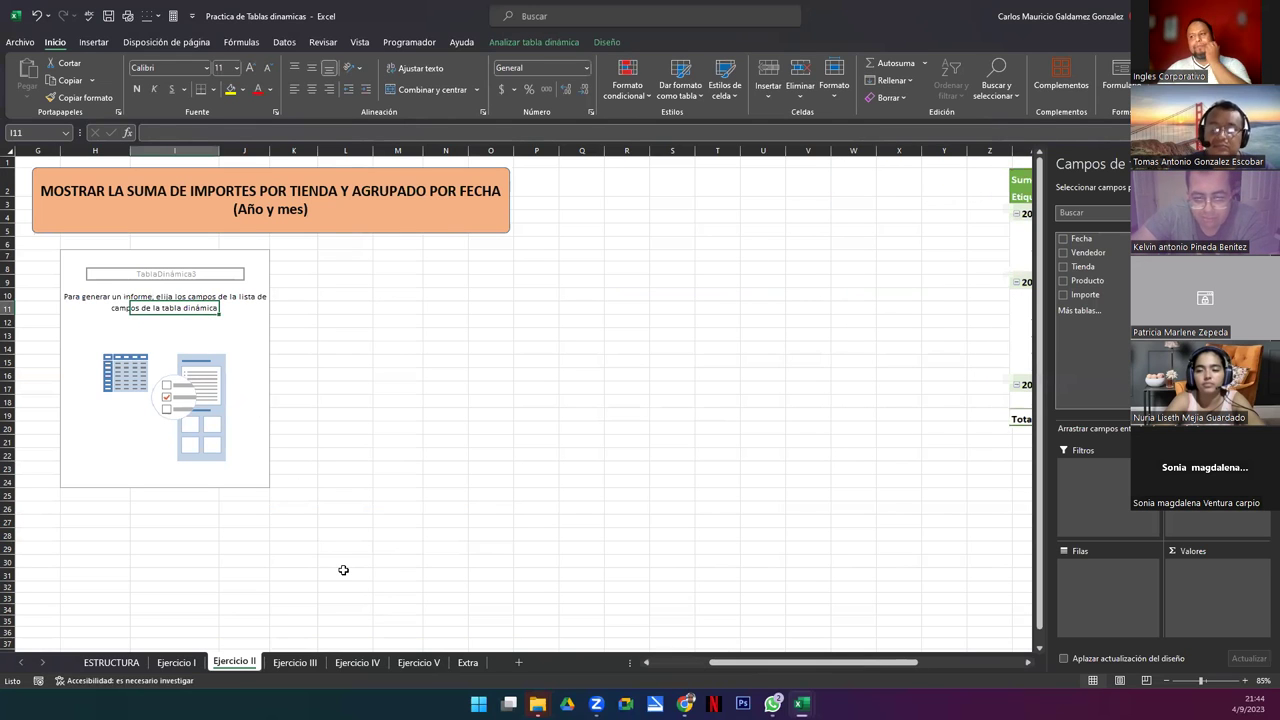
# Step: Highlight "AGRUPADO POR FECHA" in the statement and add the Fecha field to the PivotTable's rows
pyautogui.moveTo(354, 190); pyautogui.dragTo(502, 190)
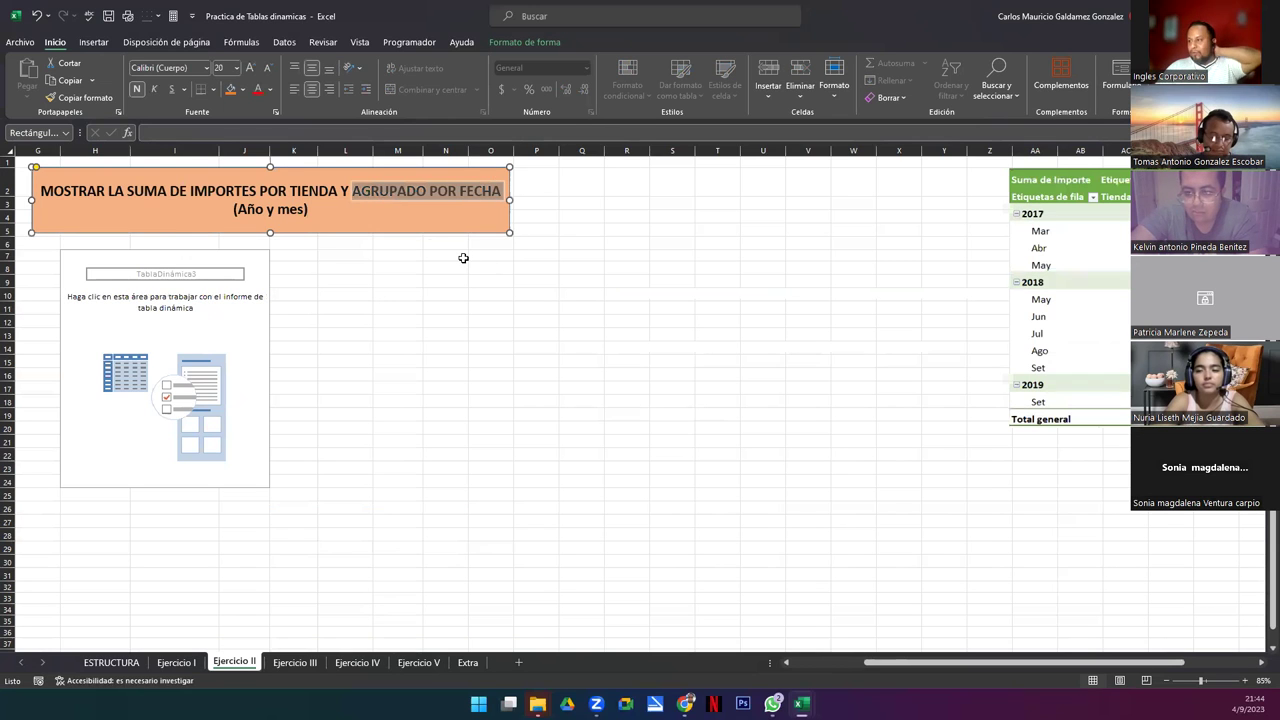
pyautogui.click(190, 348)
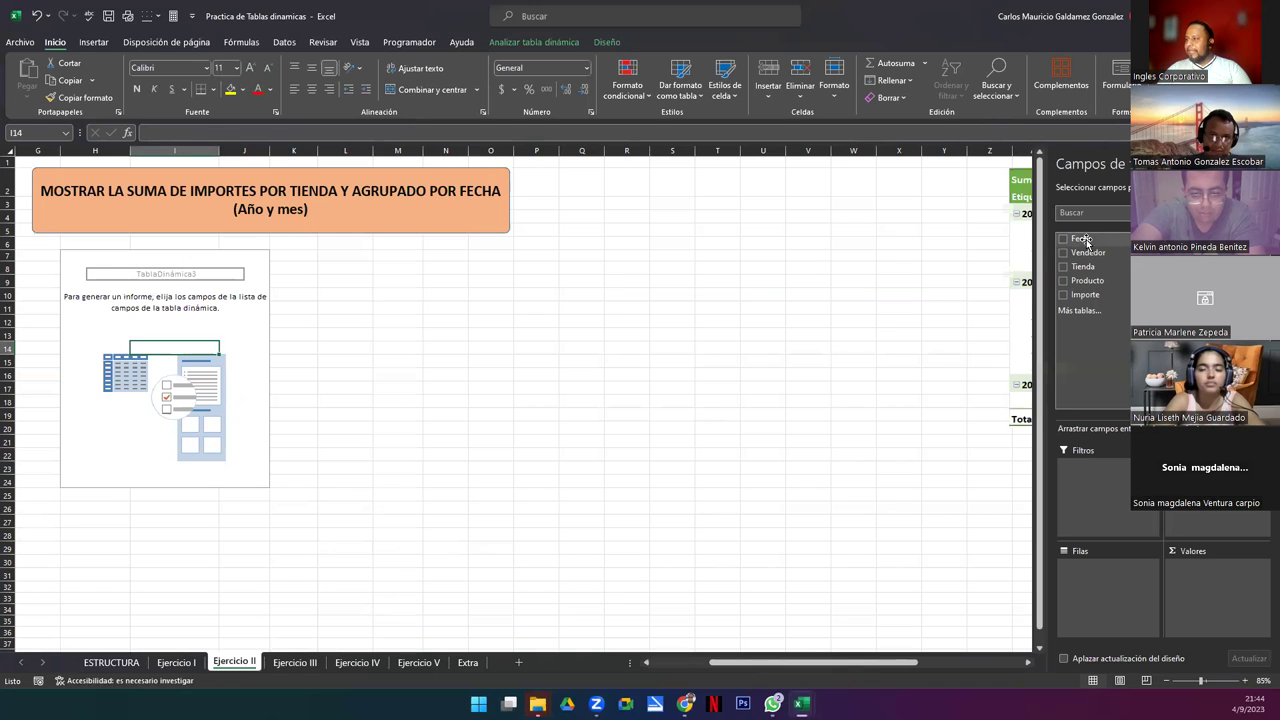
pyautogui.moveTo(1087, 242); pyautogui.dragTo(1098, 580)
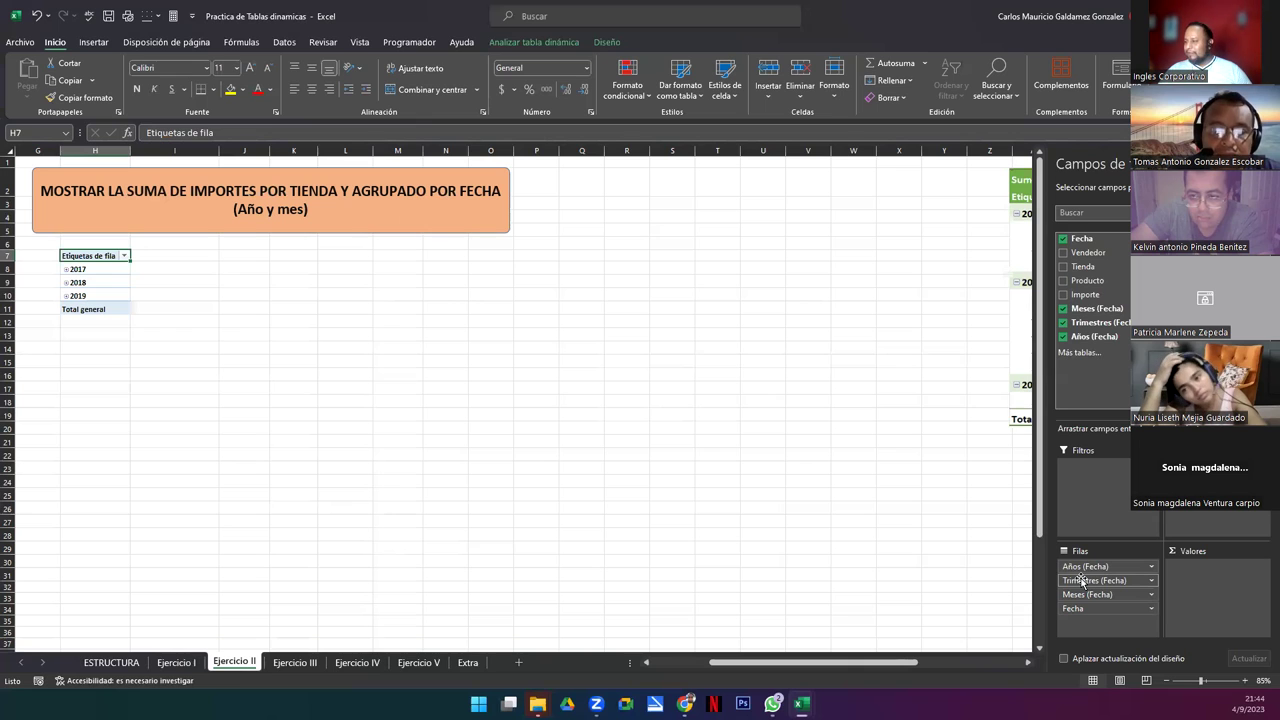
# Step: Examine the option menus of Fecha and its year, quarter and month grouping fields in the rows area
pyautogui.click(1089, 608)
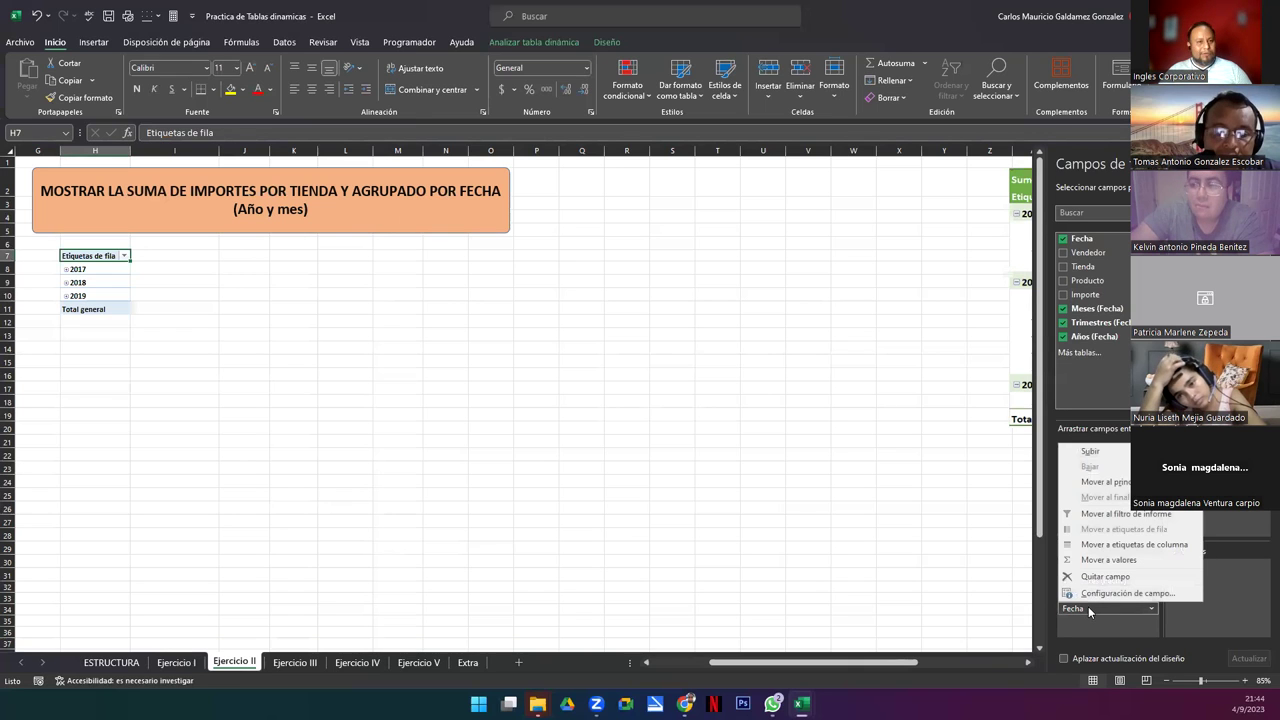
pyautogui.click(1114, 620)
pyautogui.click(1084, 582)
pyautogui.click(1084, 582)
pyautogui.click(1083, 584)
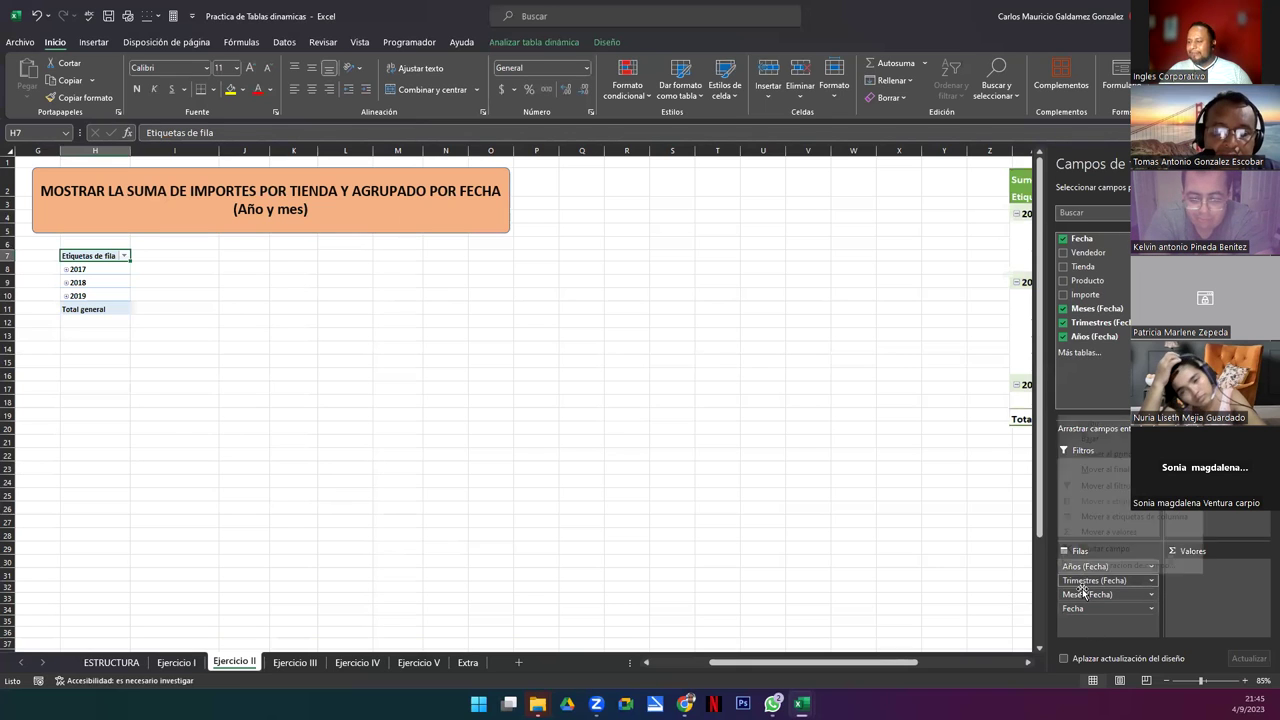
pyautogui.click(1085, 627)
pyautogui.click(1086, 632)
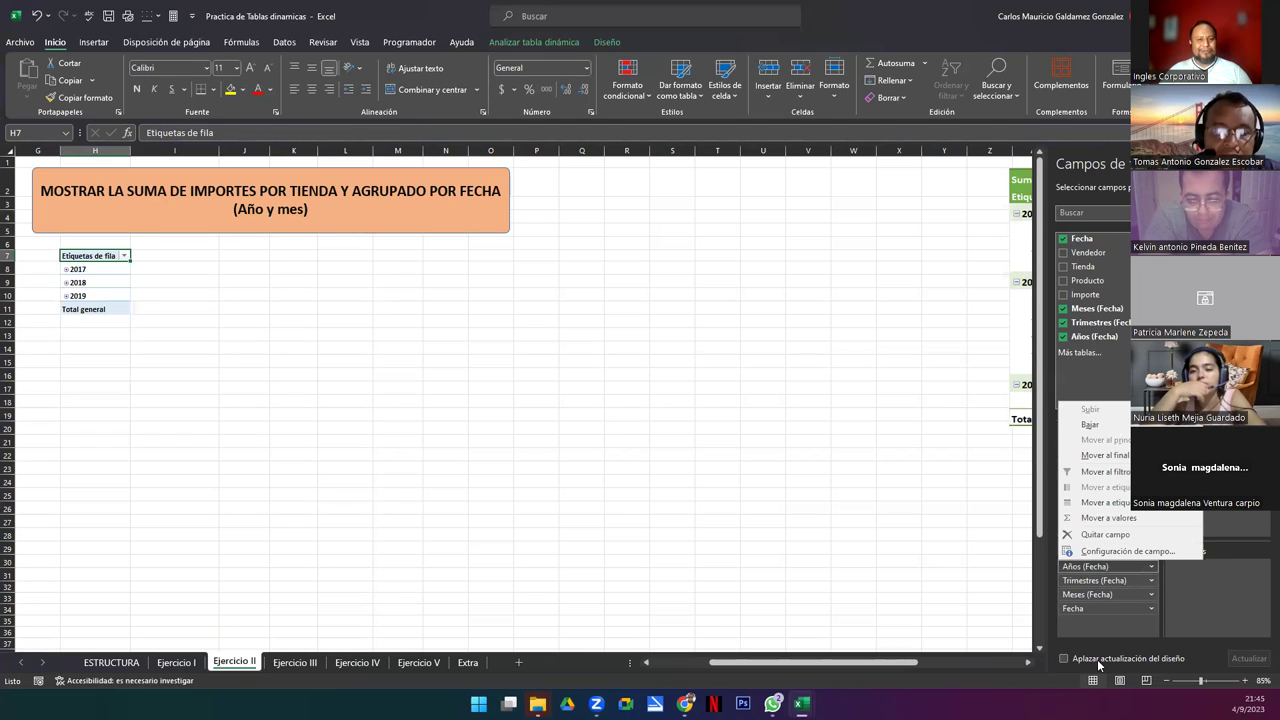
pyautogui.click(1104, 627)
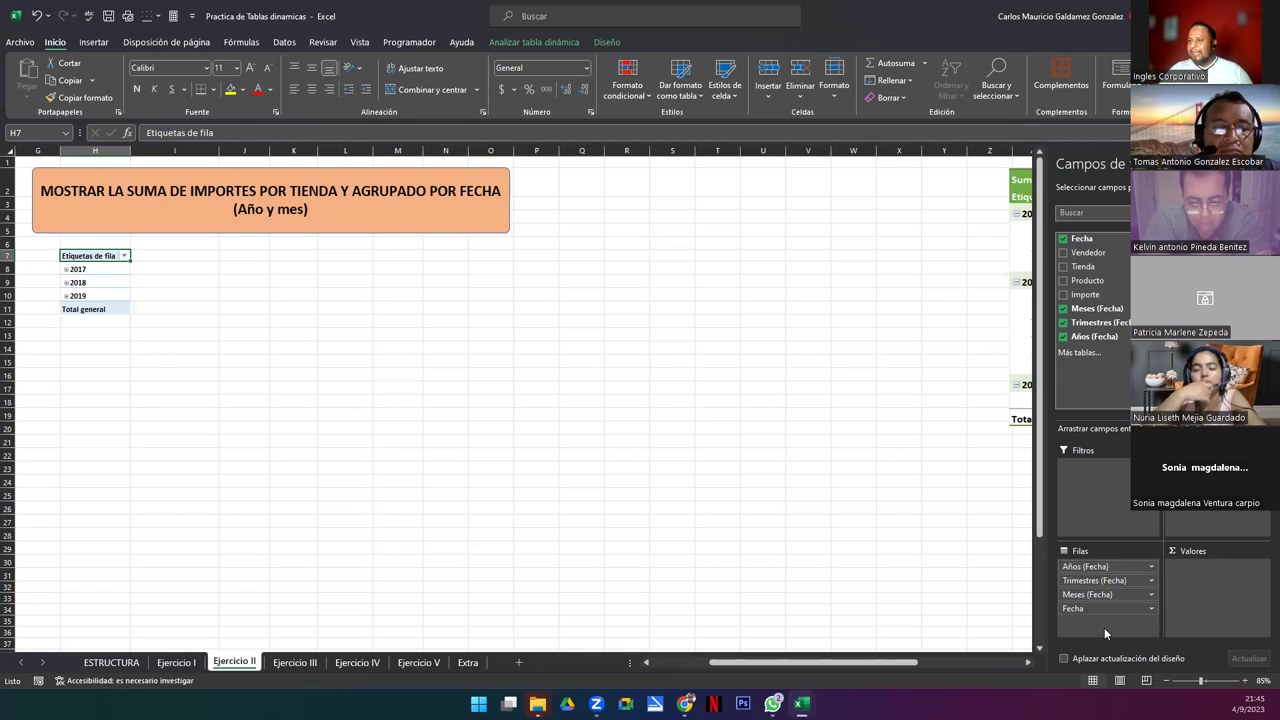
# Step: Highlight "Año y mes" in the statement and remove Trimestres (Fecha) and Fecha from the PivotTable's rows
pyautogui.moveTo(241, 209); pyautogui.dragTo(302, 209)
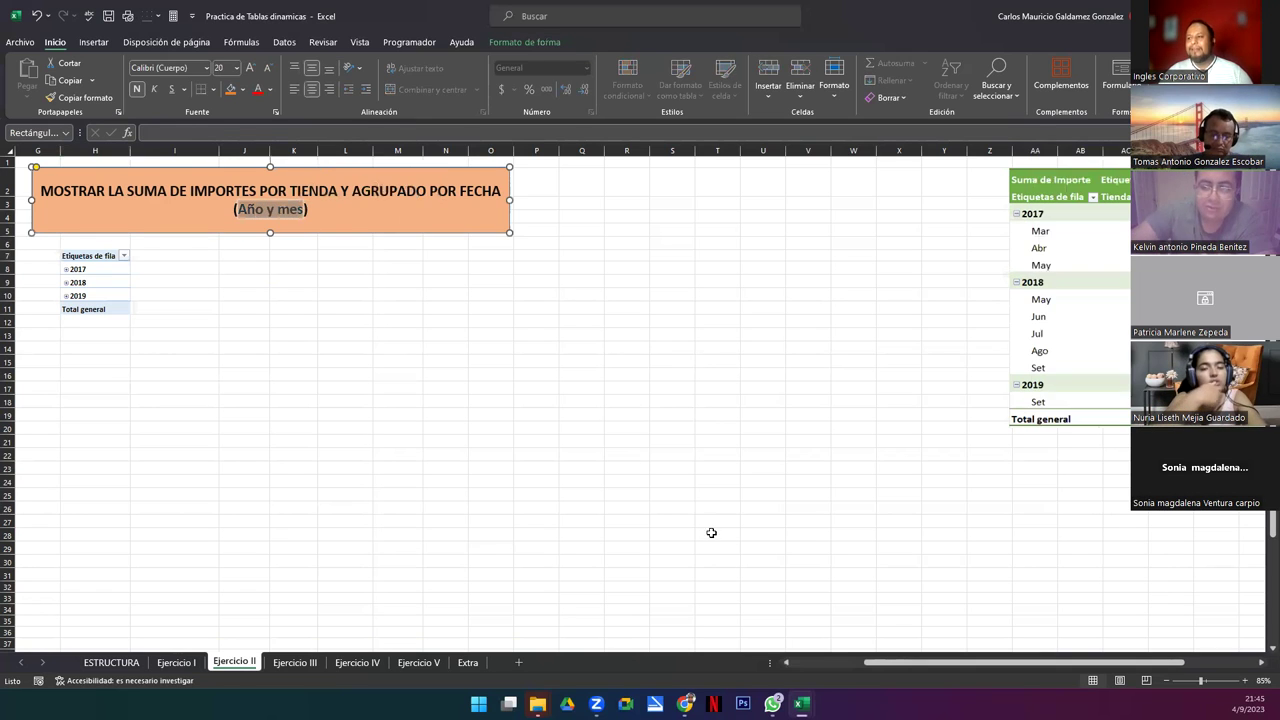
pyautogui.click(78, 295)
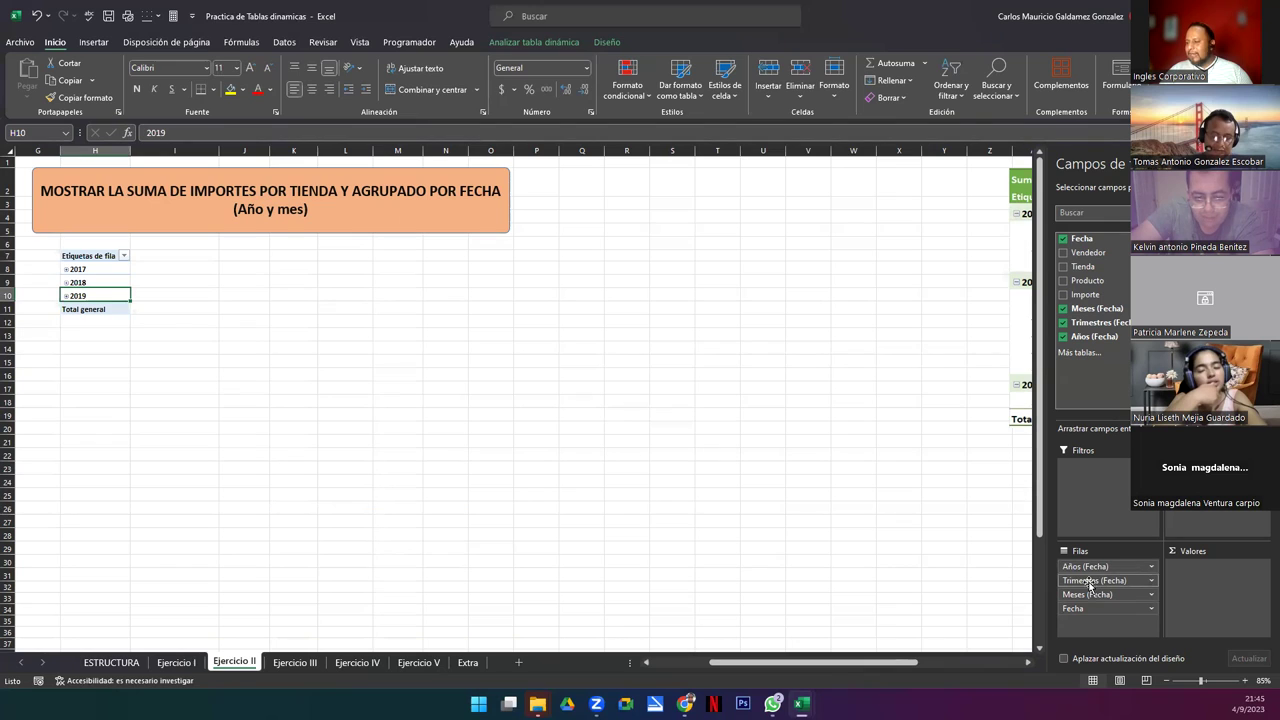
pyautogui.moveTo(1089, 585); pyautogui.dragTo(985, 562)
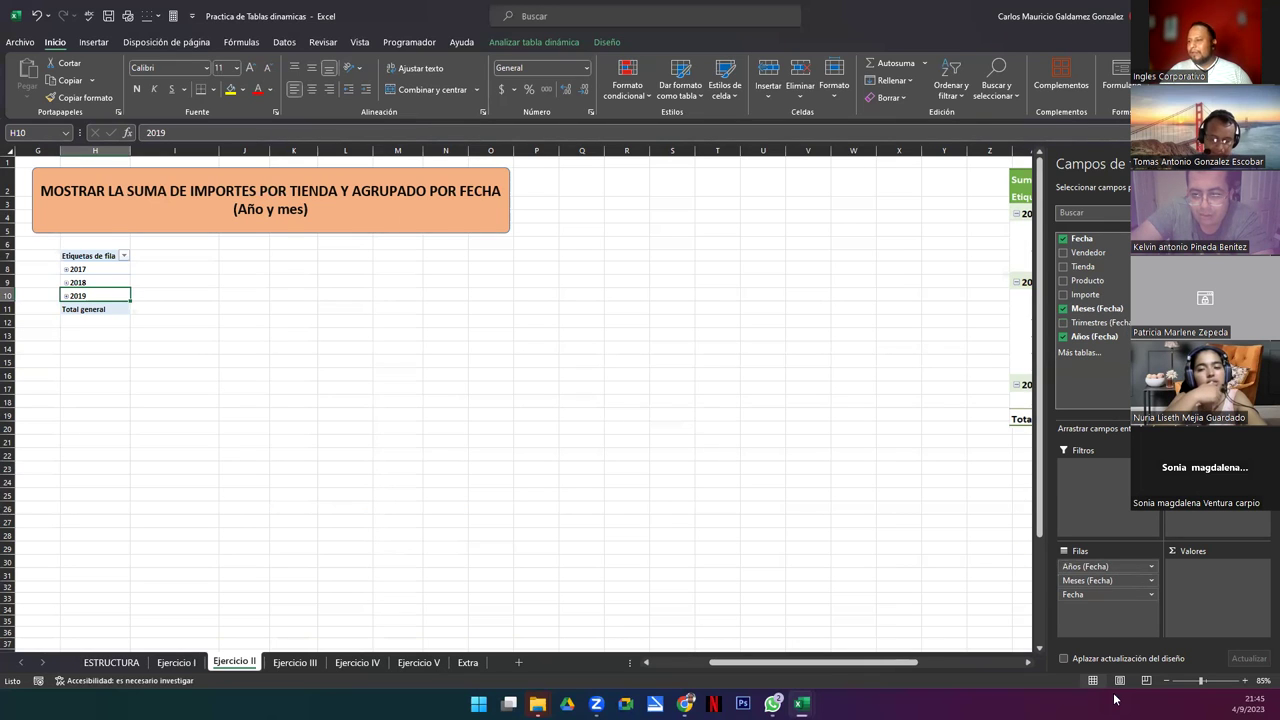
pyautogui.moveTo(1074, 600); pyautogui.dragTo(995, 572)
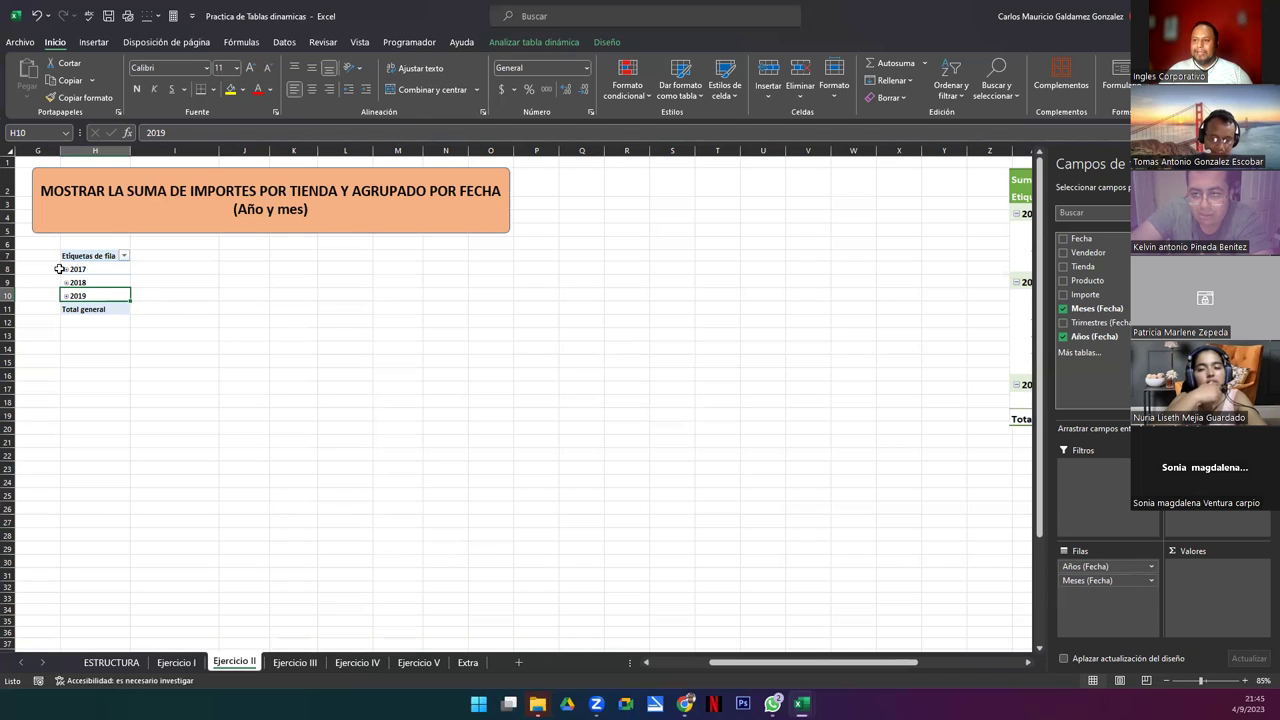
# Step: Expand the years 2017, 2018 and 2019 in the PivotTable to list their months
pyautogui.keyDown('ctrl'); pyautogui.scroll(2, 920, 523); pyautogui.keyUp('ctrl')
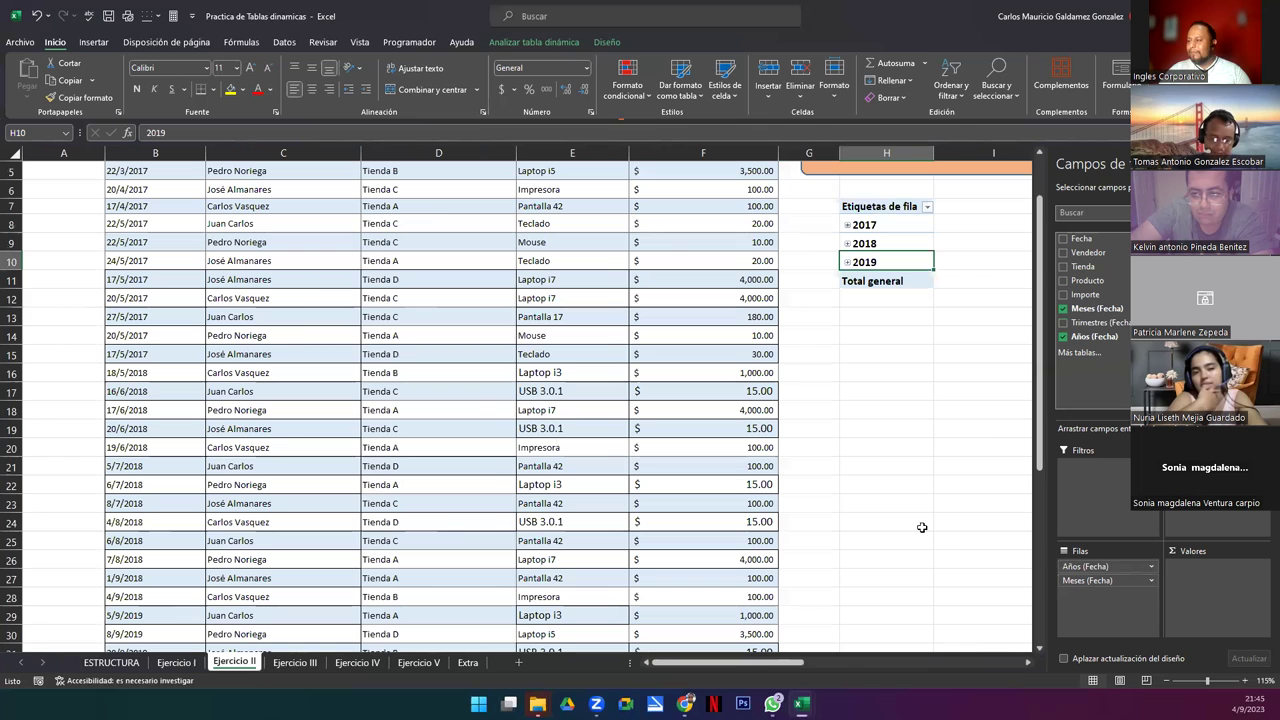
pyautogui.click(1027, 667)
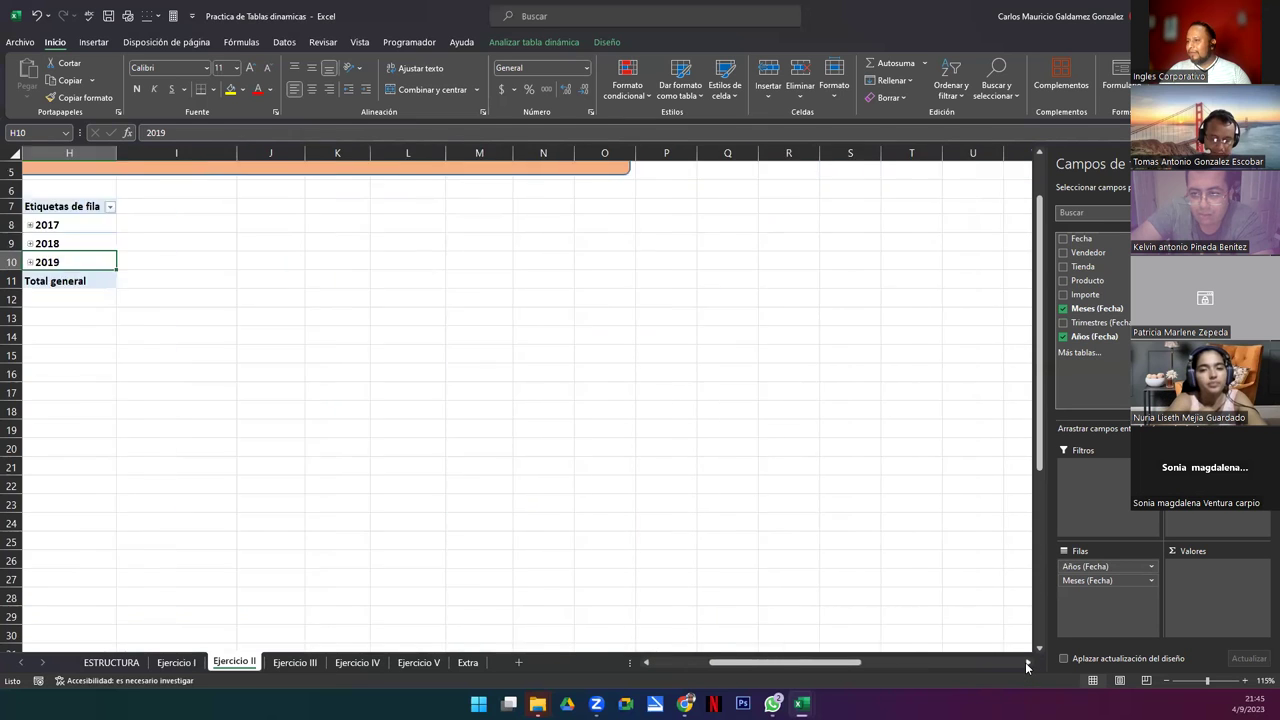
pyautogui.moveTo(831, 667); pyautogui.dragTo(803, 664)
pyautogui.scroll(1, 78, 432)
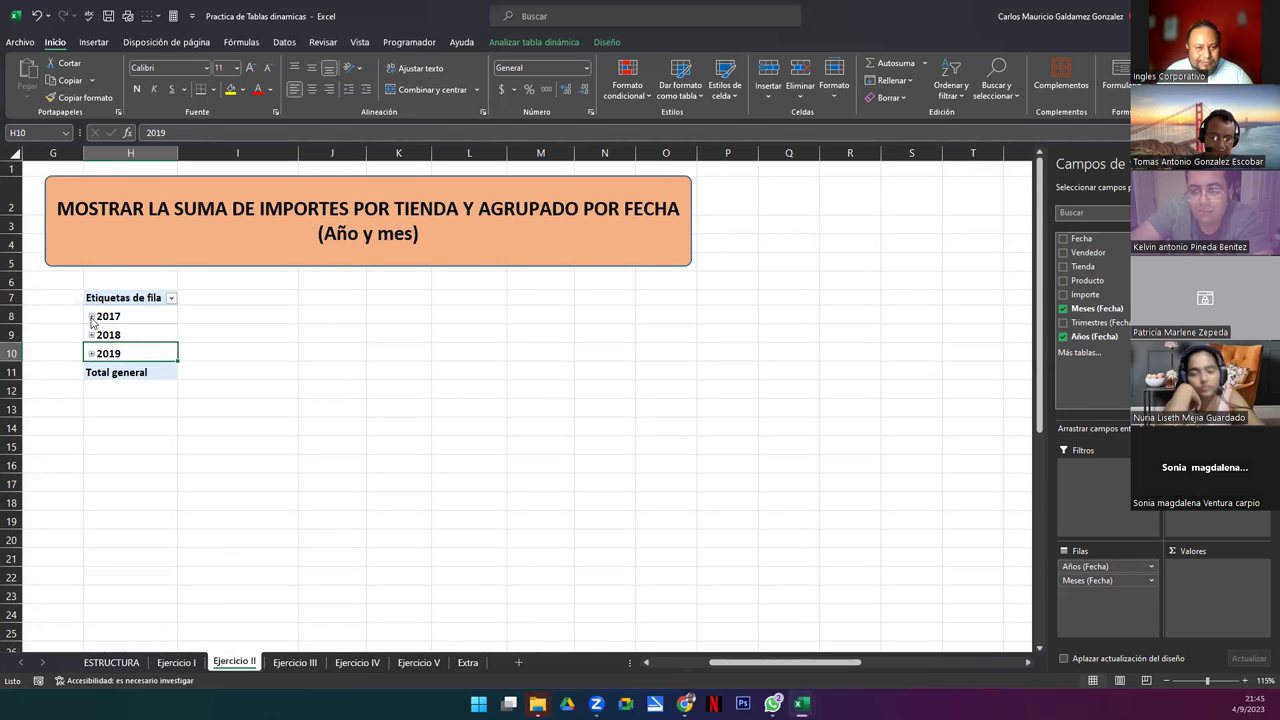
pyautogui.click(91, 317)
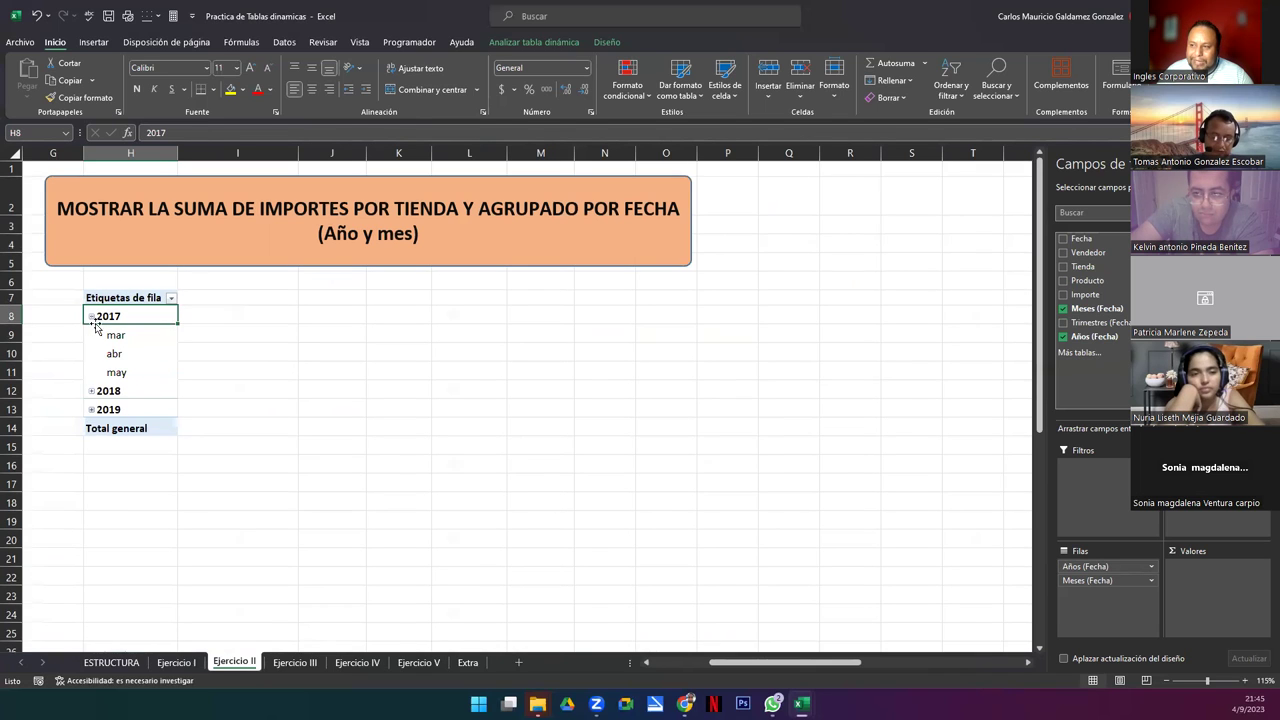
pyautogui.click(91, 391)
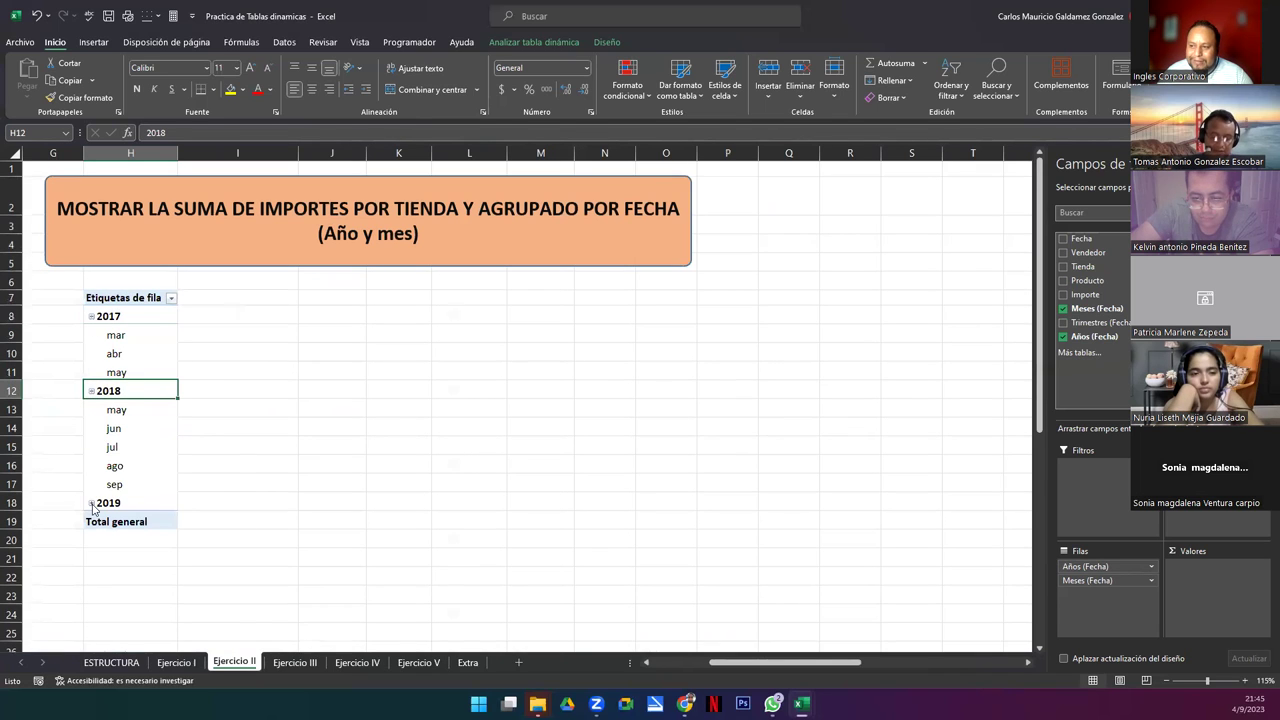
pyautogui.click(91, 504)
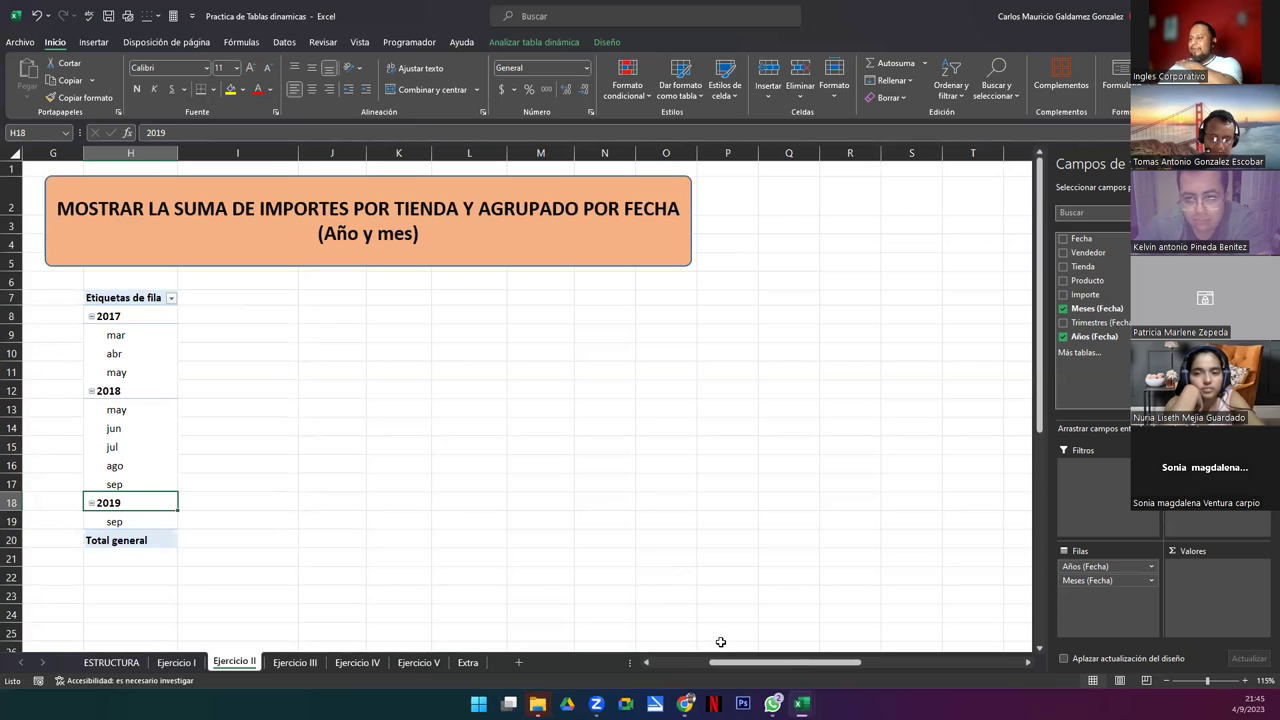
# Step: Highlight "TIENDA Y AGRUPADO POR FECHA" in the statement and add the Tienda field to the PivotTable's columns
pyautogui.moveTo(768, 663); pyautogui.dragTo(288, 252)
pyautogui.moveTo(399, 209); pyautogui.dragTo(681, 209)
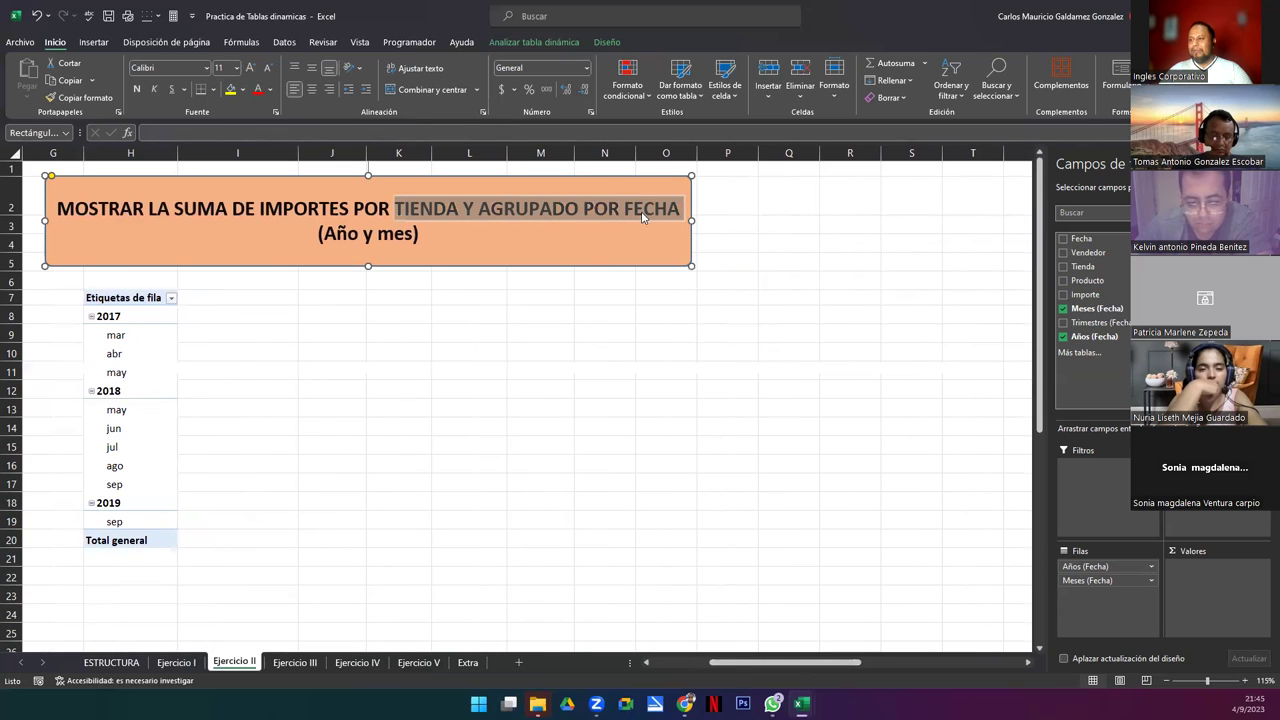
pyautogui.click(148, 350)
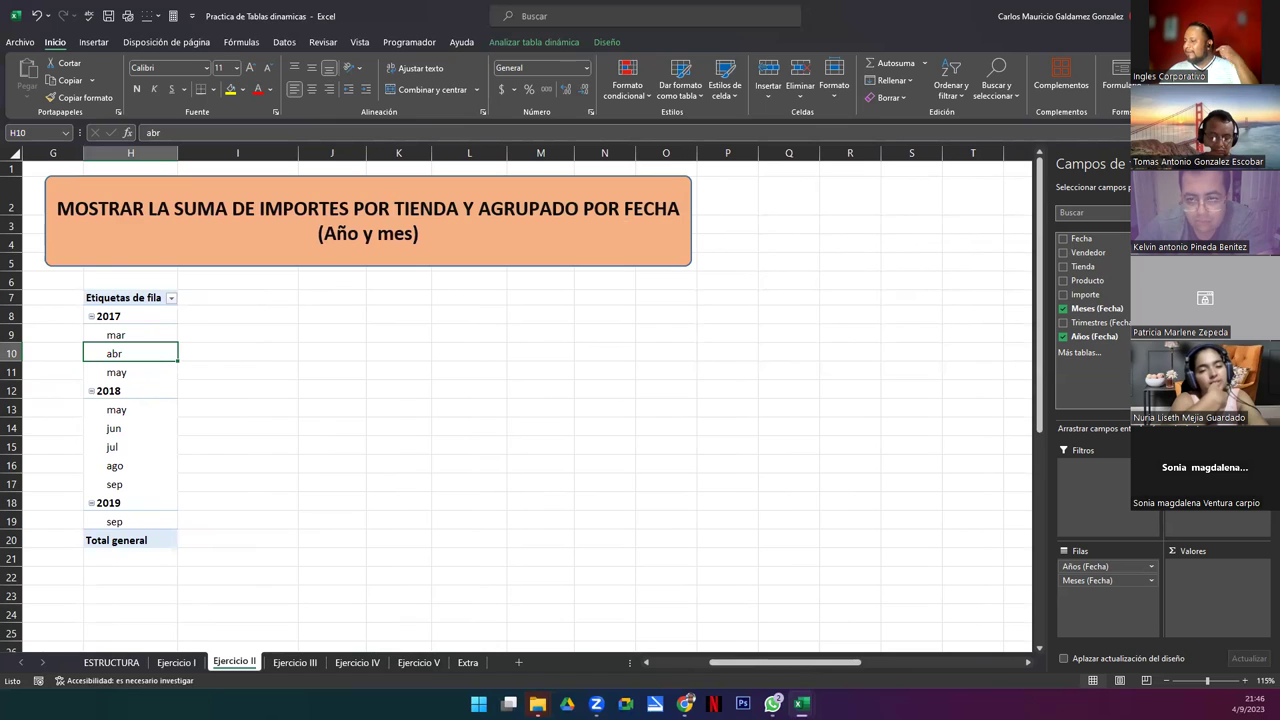
pyautogui.moveTo(1083, 266); pyautogui.dragTo(1234, 512)
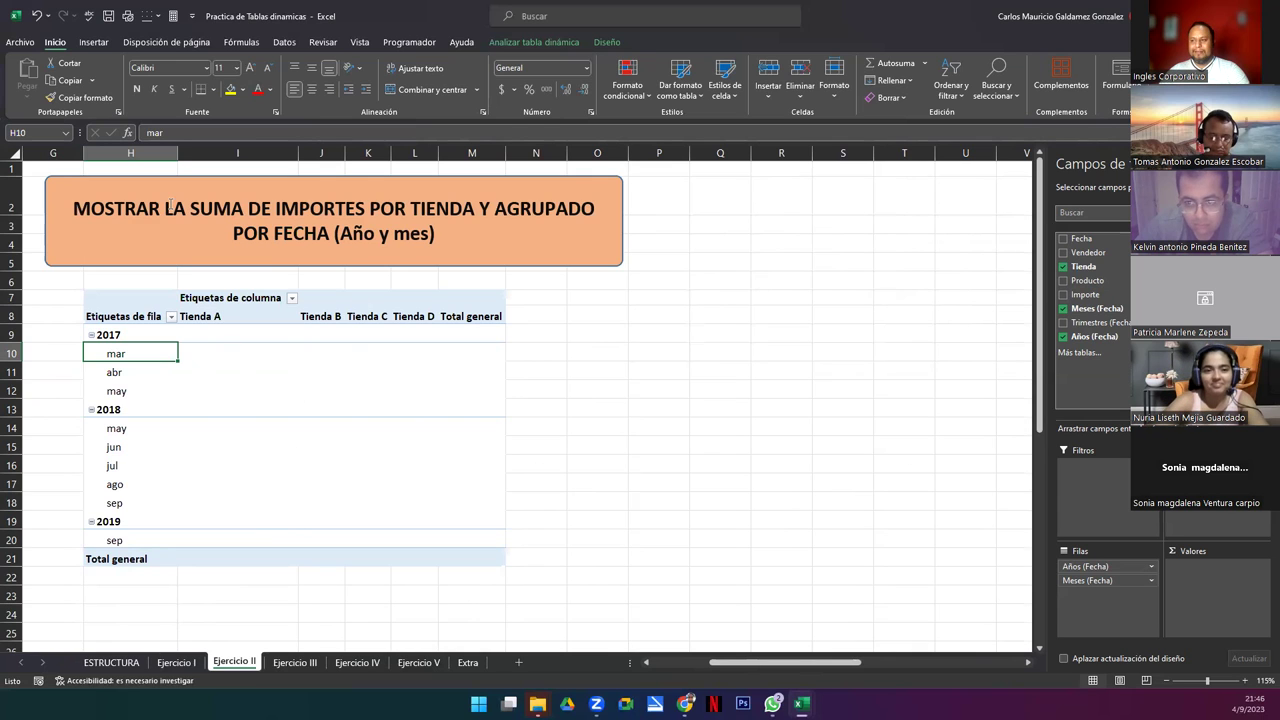
# Step: Highlight "SUMA DE IMPORTES" in the statement and add the Importe field to the PivotTable's values as a sum
pyautogui.moveTo(189, 207); pyautogui.dragTo(368, 208)
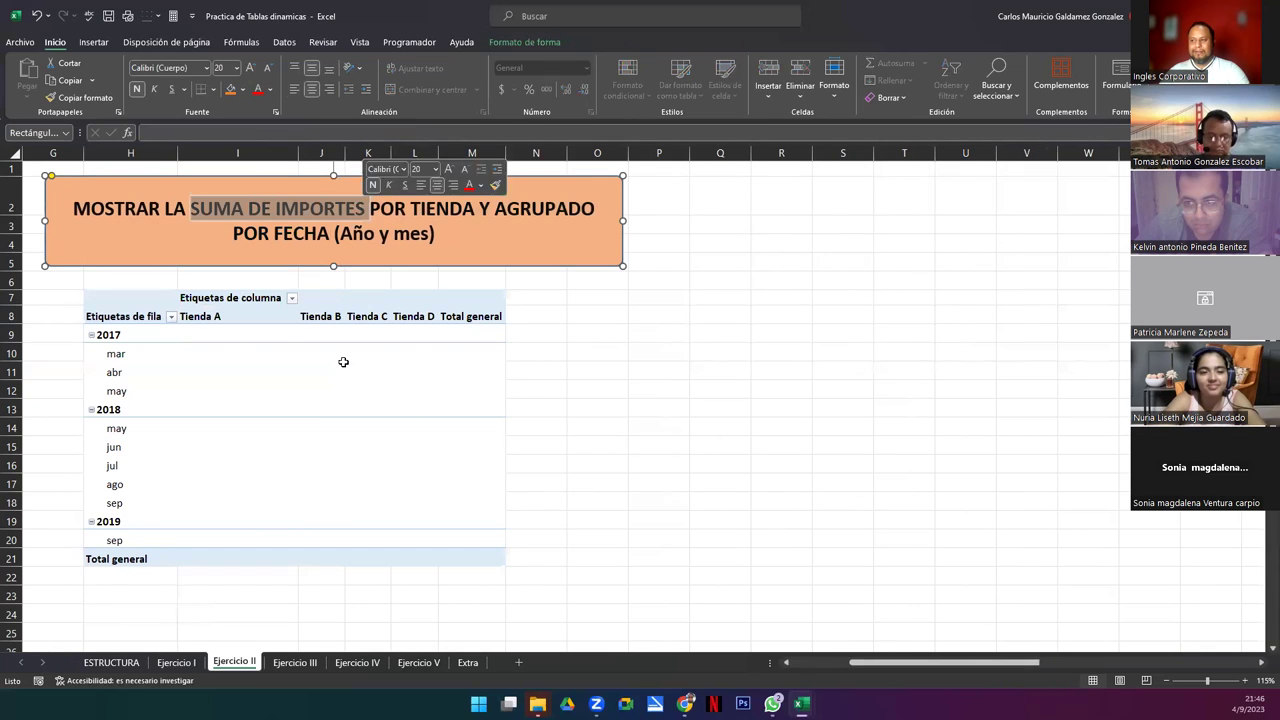
pyautogui.click(319, 415)
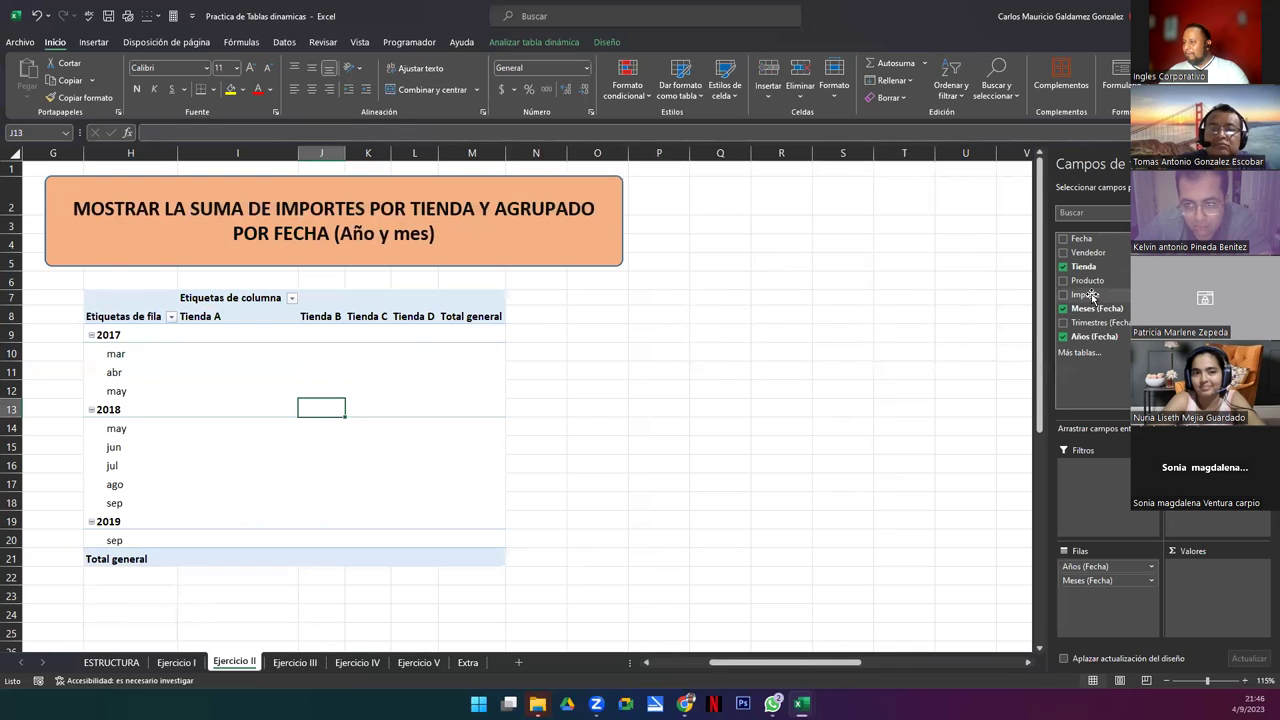
pyautogui.moveTo(1085, 294); pyautogui.dragTo(1213, 586)
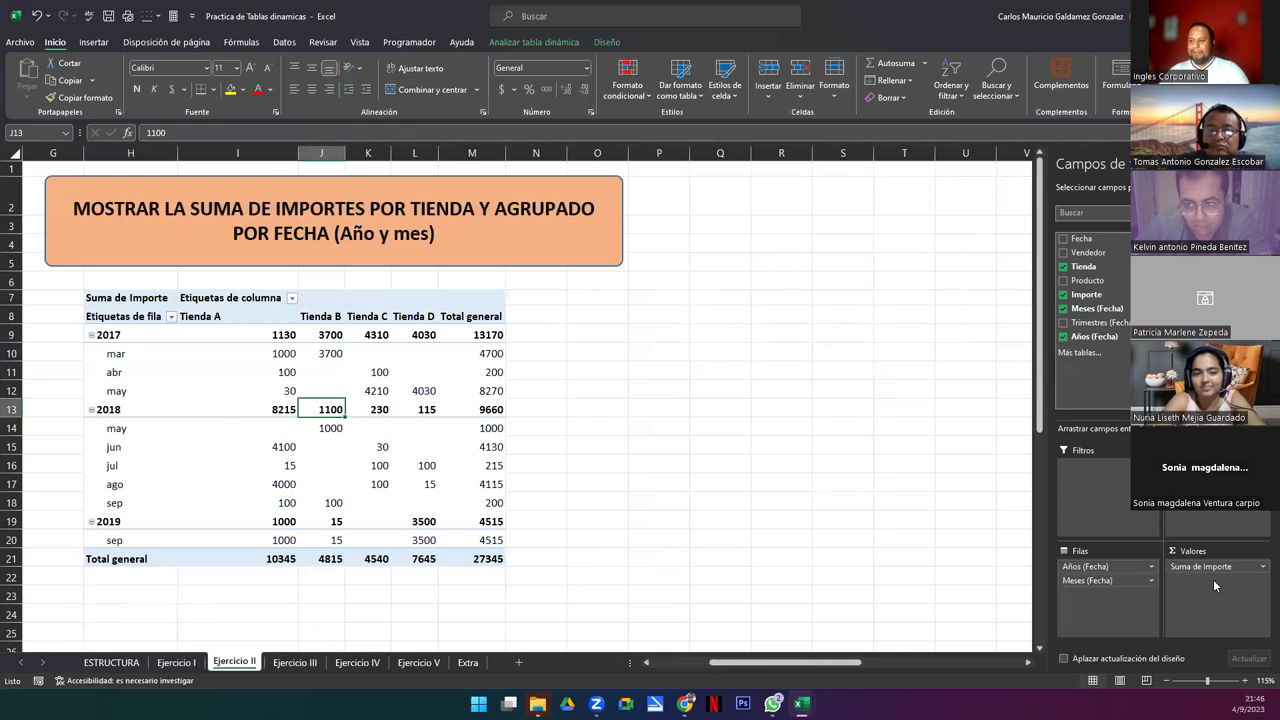
# Step: Compare the sample result picture at column AA with the PivotTable's months, stores and totals
pyautogui.moveTo(801, 666); pyautogui.dragTo(366, 507)
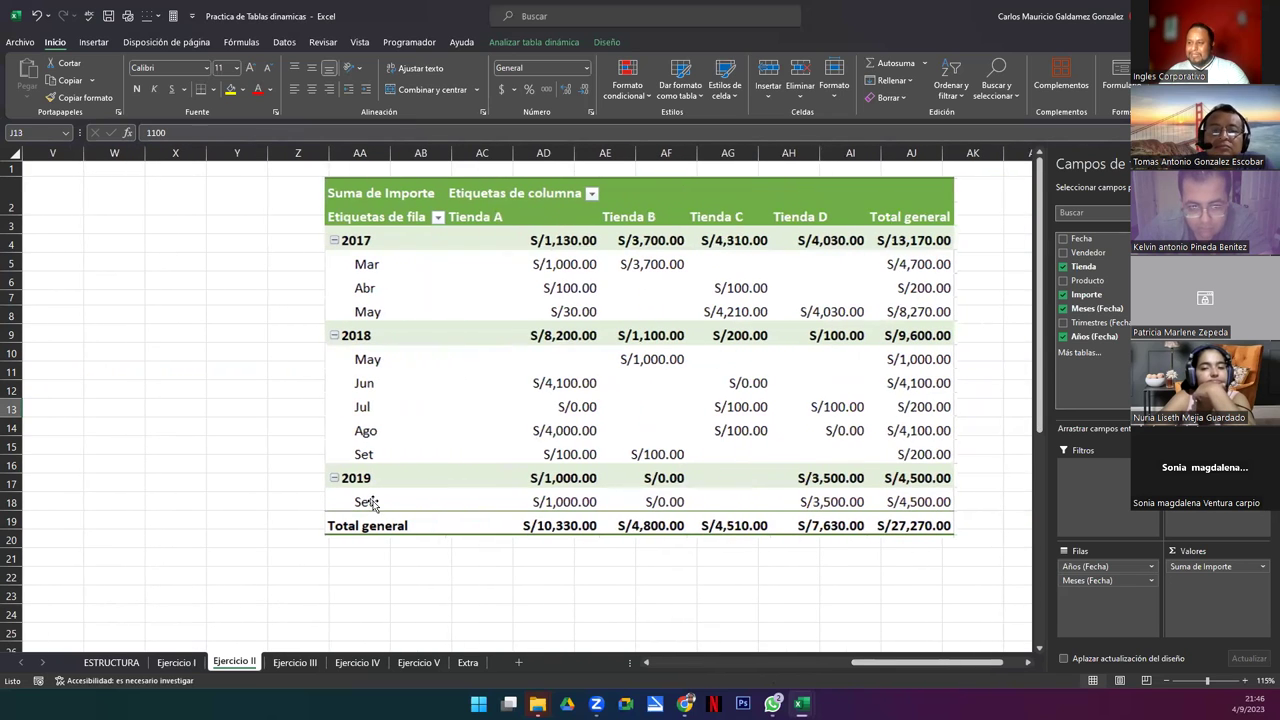
pyautogui.moveTo(862, 668); pyautogui.dragTo(662, 668)
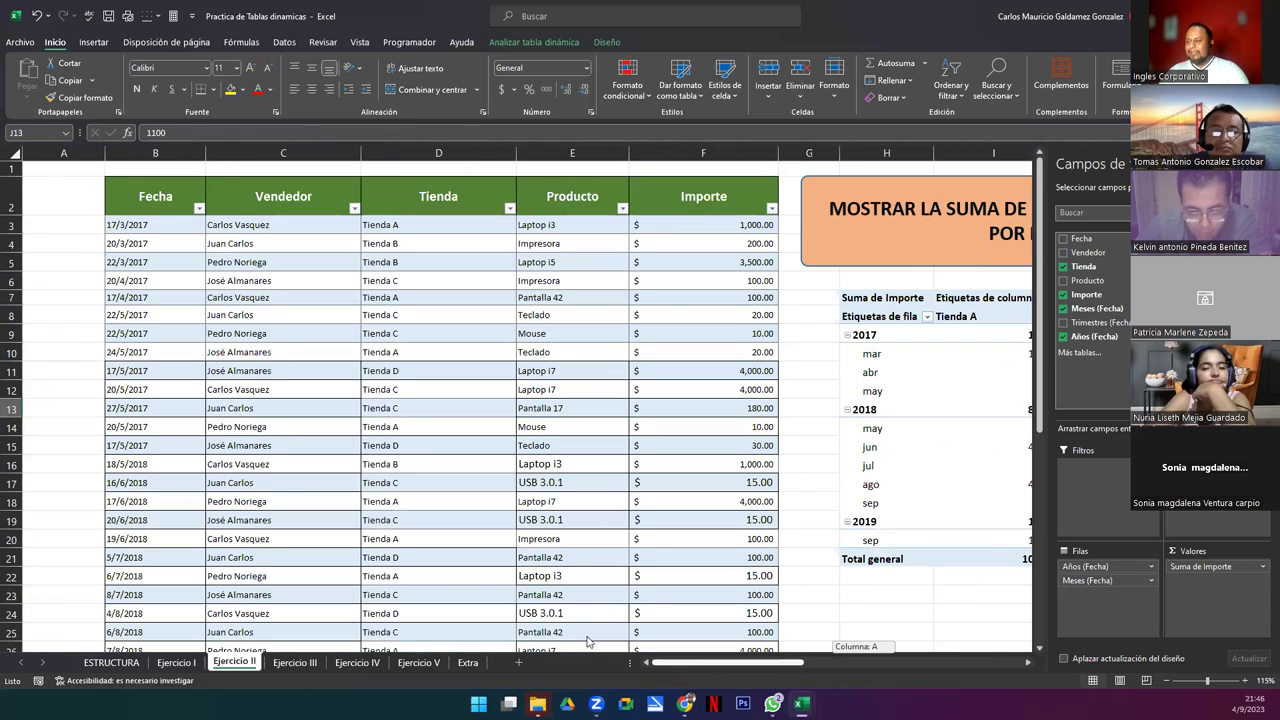
pyautogui.click(868, 541)
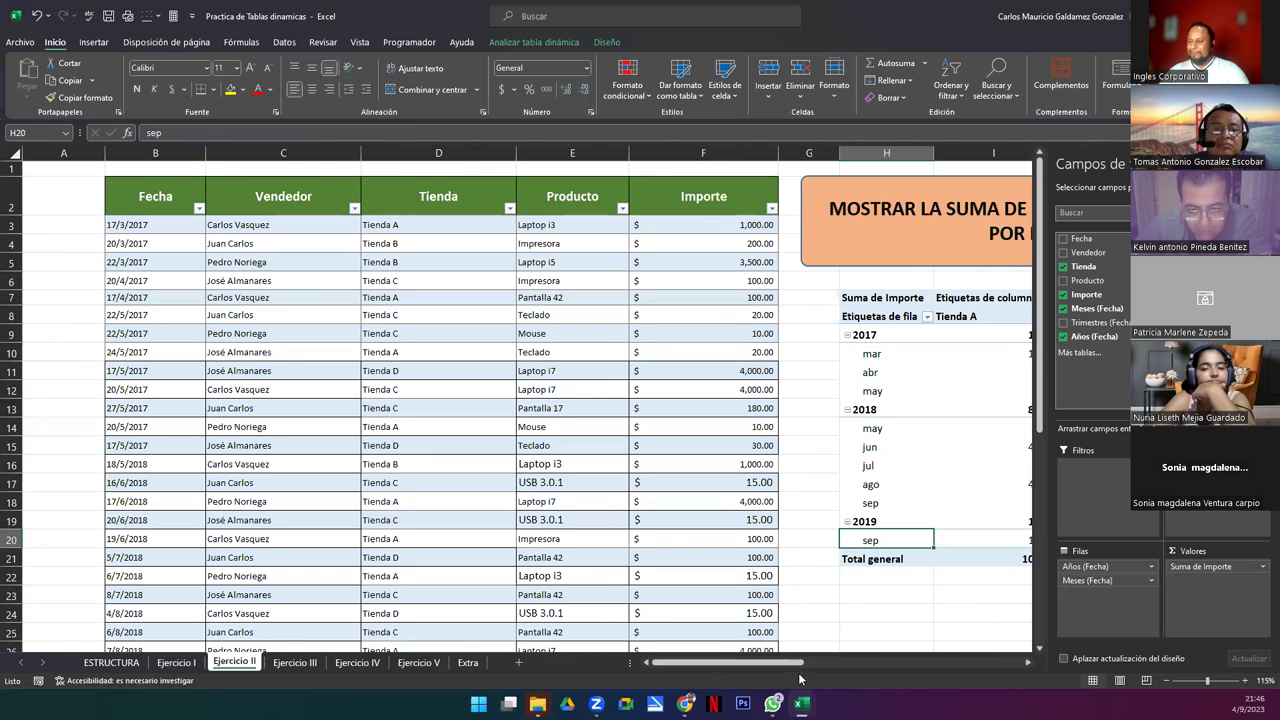
pyautogui.moveTo(800, 663); pyautogui.dragTo(821, 663)
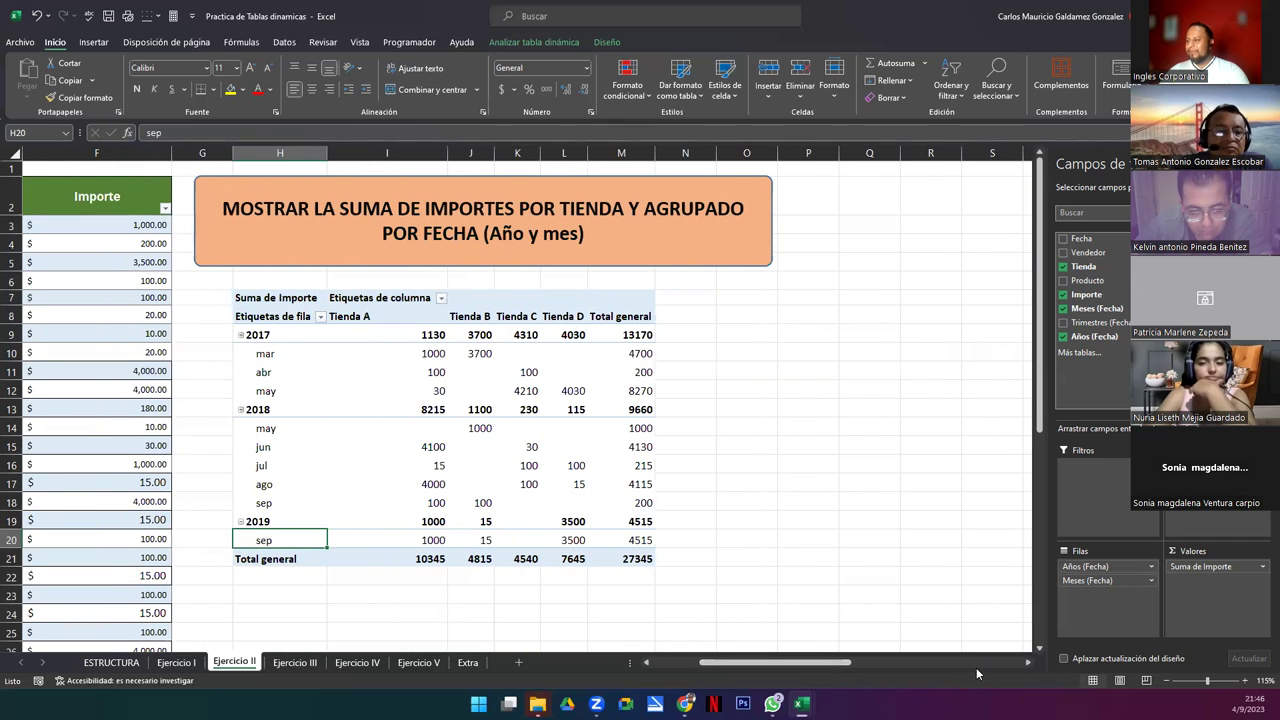
pyautogui.click(1026, 664)
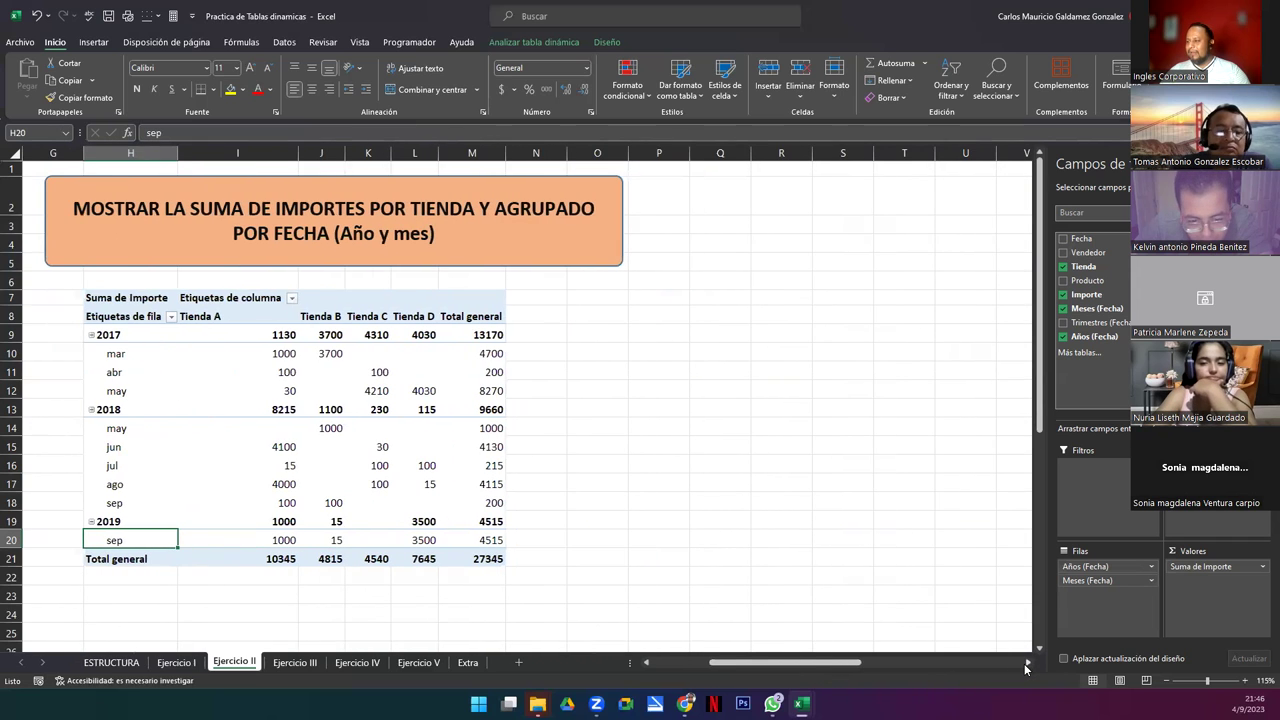
pyautogui.hscroll(5, 1026, 664)
pyautogui.click(987, 474)
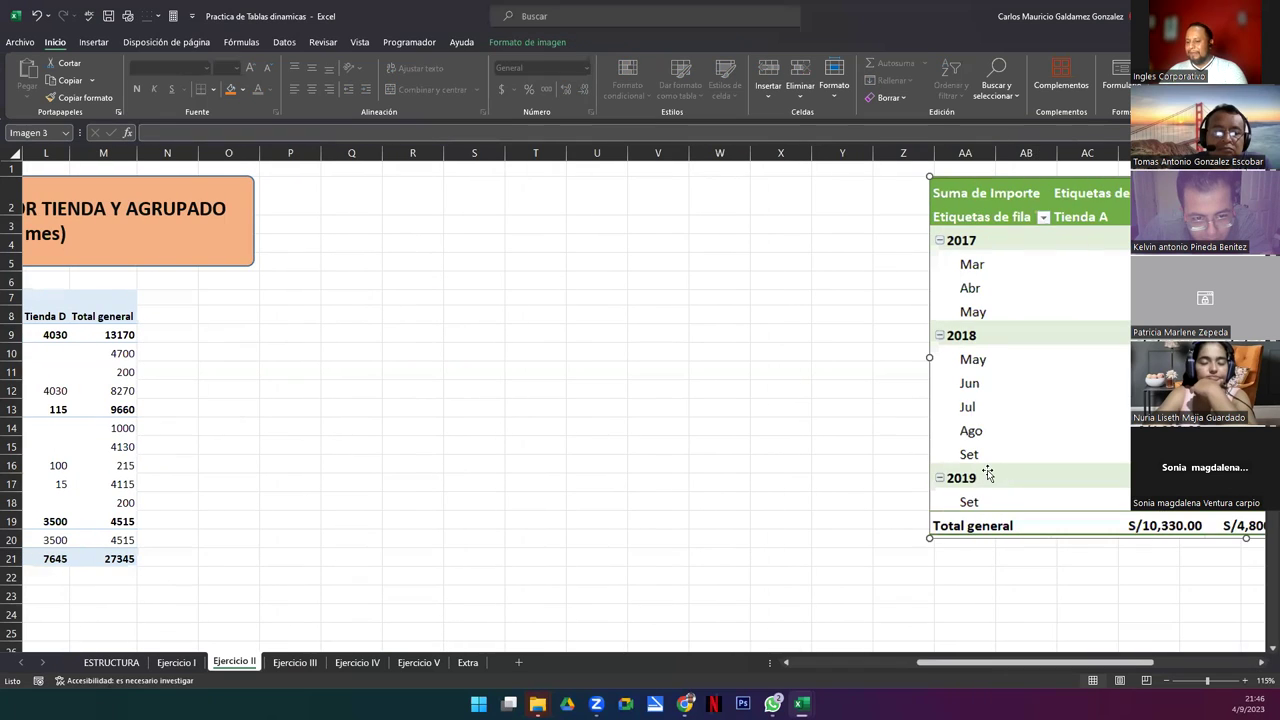
pyautogui.press('Escape')
pyautogui.moveTo(869, 663); pyautogui.dragTo(812, 665)
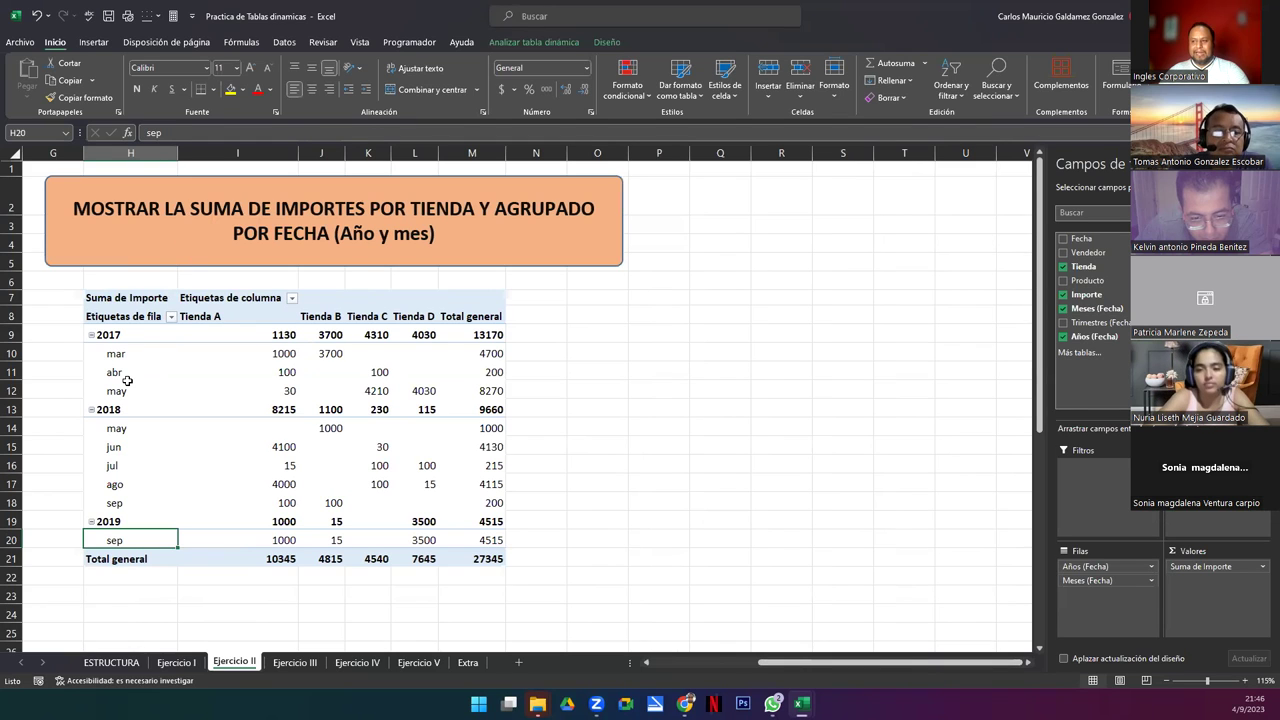
# Step: Format the PivotTable's values in I9:M21 as Contabilidad with the dollar sign, and highlight its store headers and date labels
pyautogui.moveTo(263, 335); pyautogui.dragTo(486, 561)
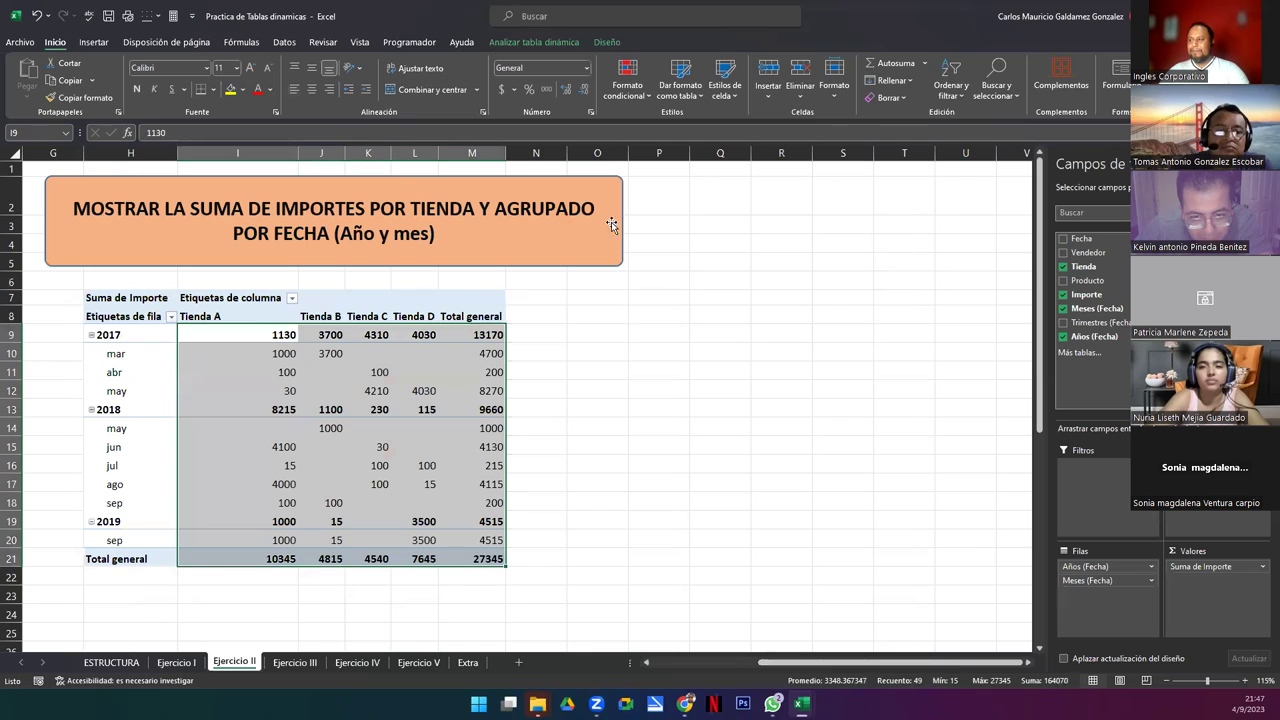
pyautogui.click(501, 89)
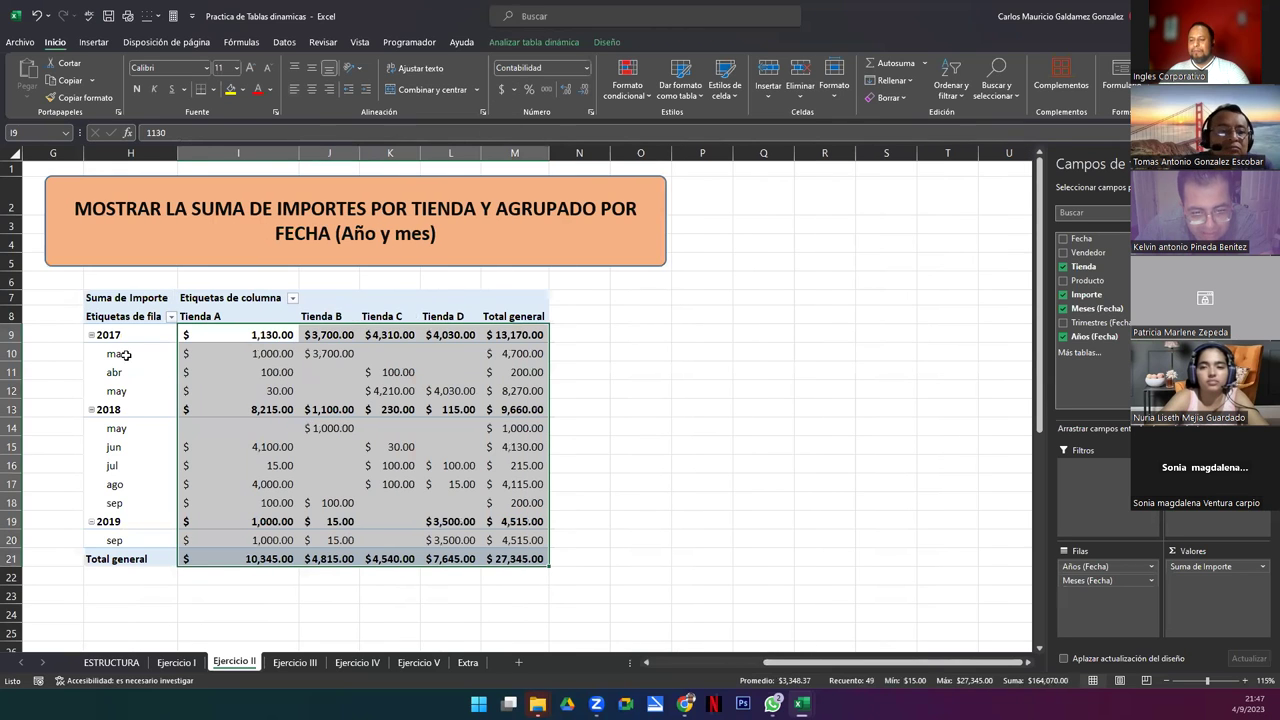
pyautogui.moveTo(187, 316); pyautogui.dragTo(462, 316)
pyautogui.moveTo(107, 335); pyautogui.dragTo(109, 544)
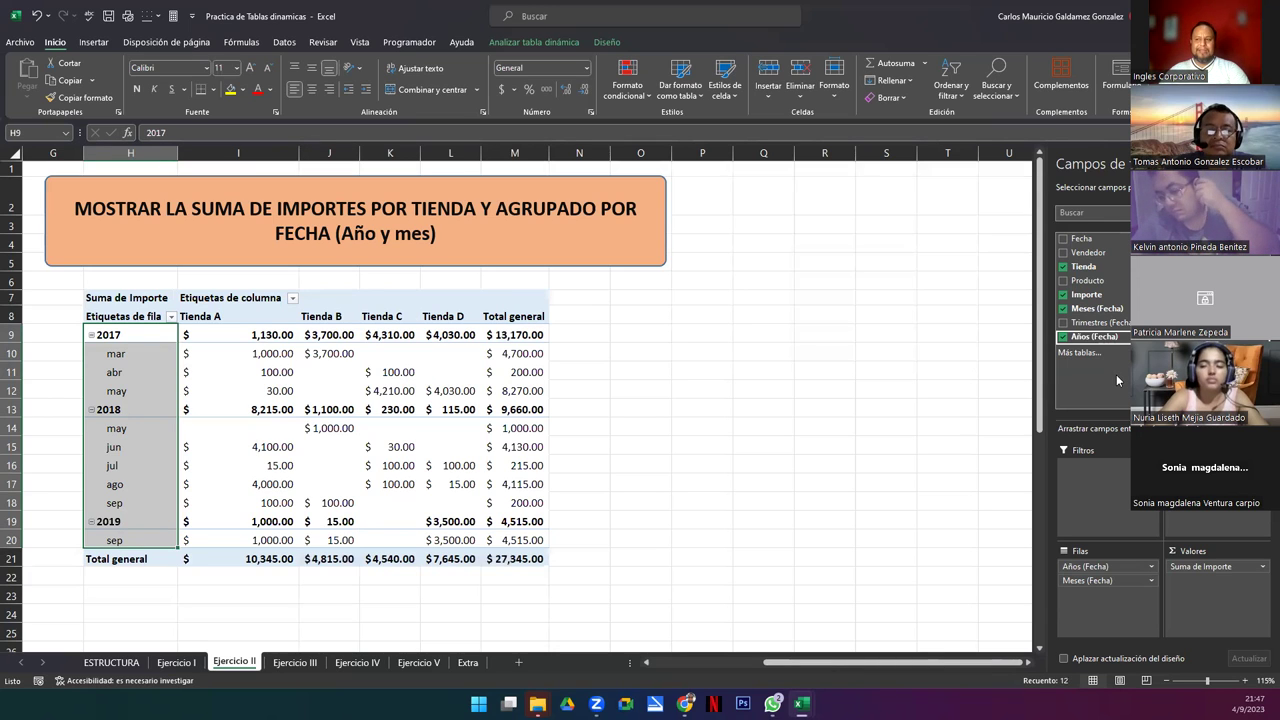
# Step: Try the blue Oscuro style with black headers on the PivotTable and settle on its orange variant
pyautogui.click(320, 406)
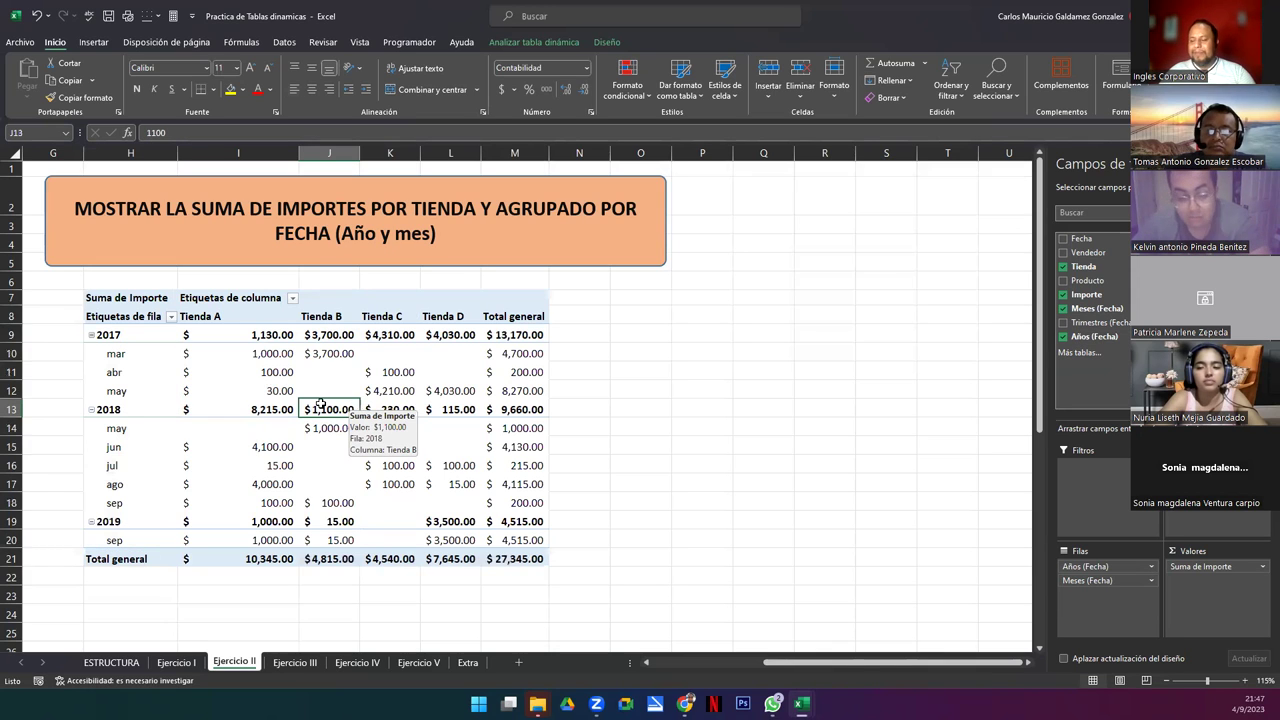
pyautogui.click(214, 350)
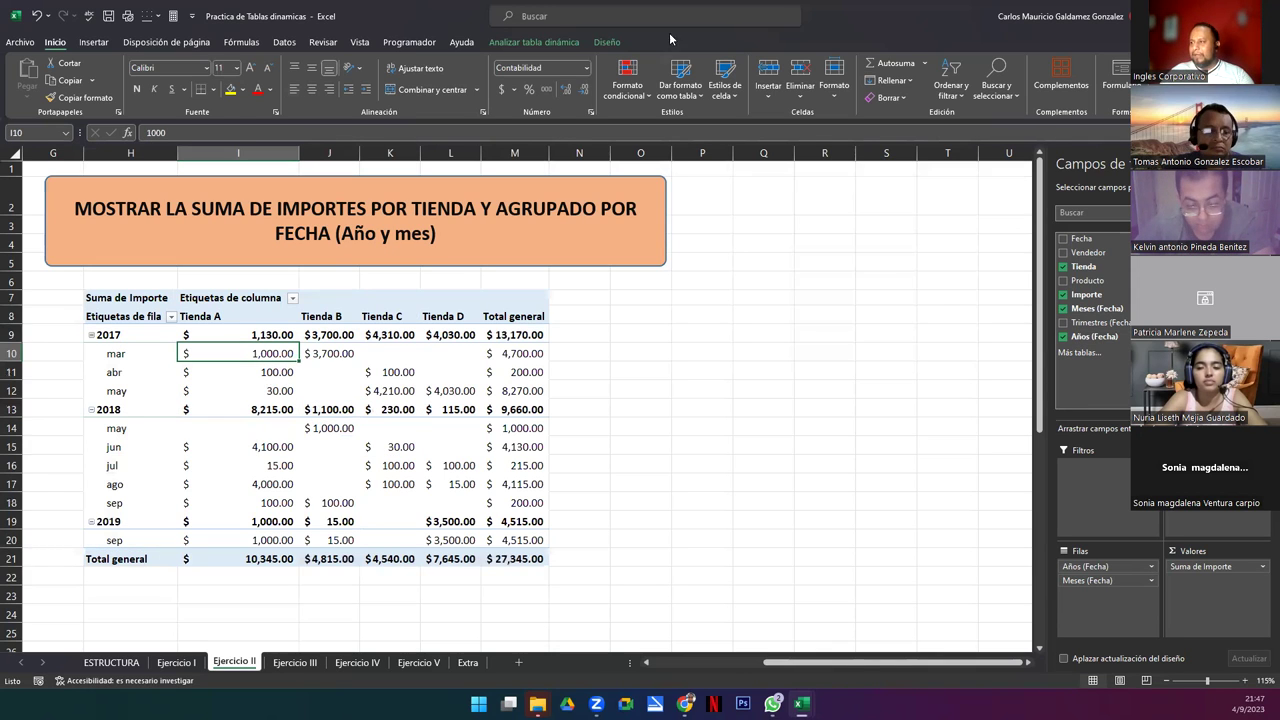
pyautogui.click(607, 42)
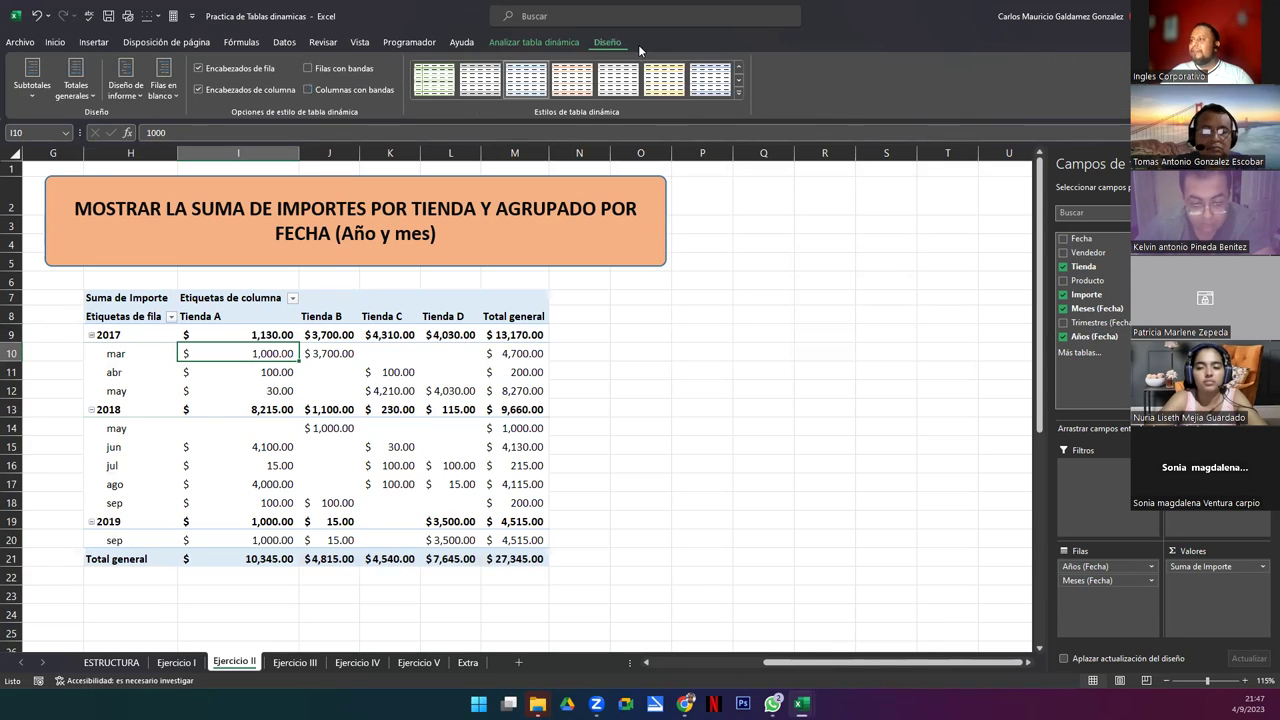
pyautogui.click(739, 92)
pyautogui.scroll(-2, 590, 480)
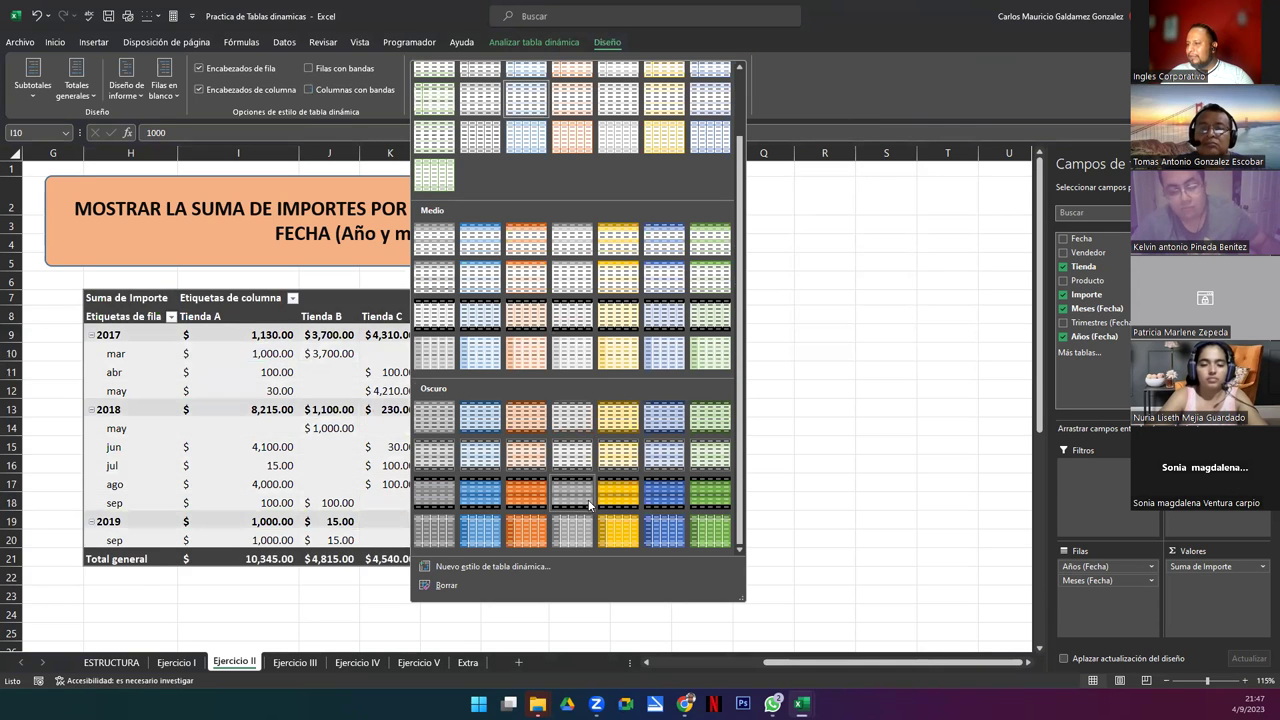
pyautogui.click(486, 494)
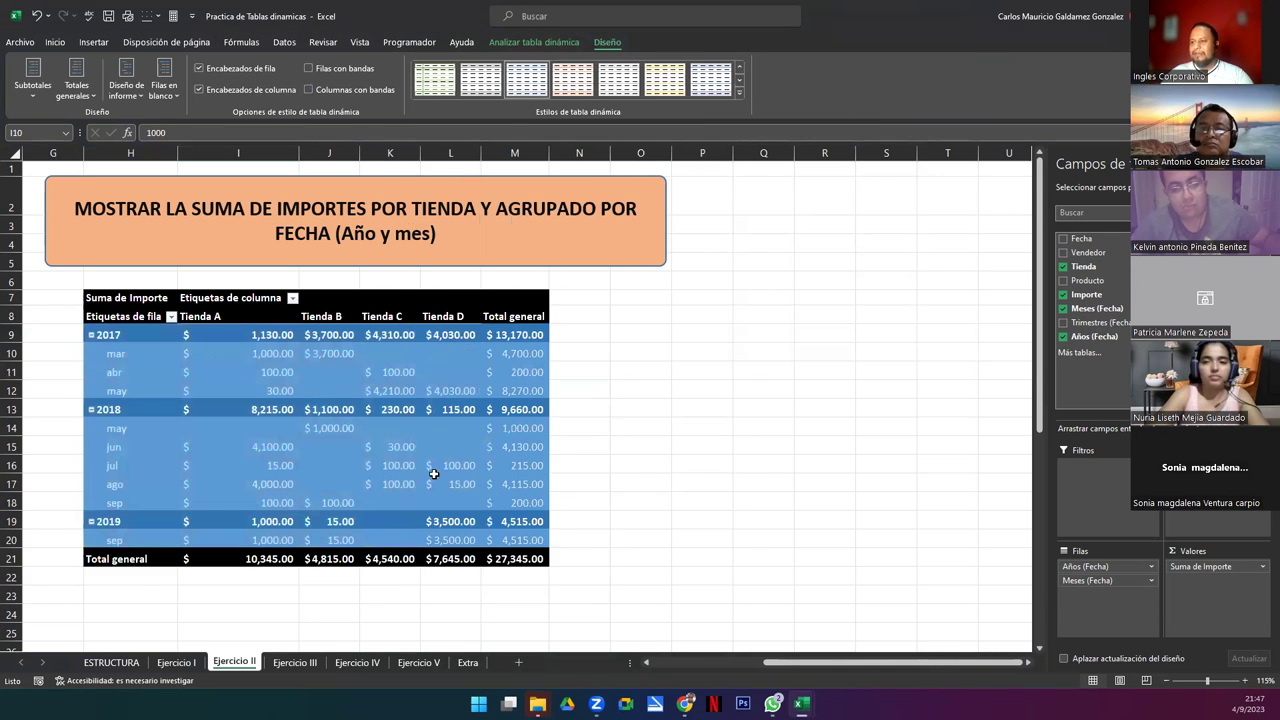
pyautogui.click(255, 409)
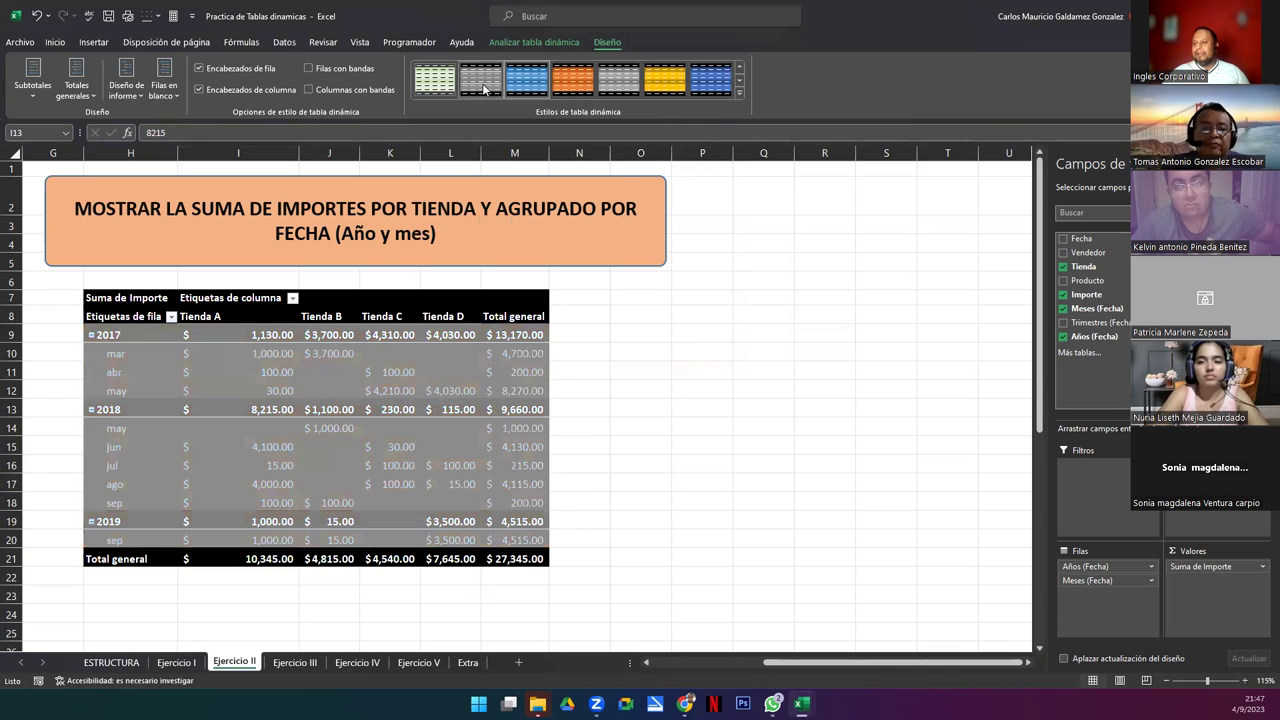
pyautogui.click(366, 479)
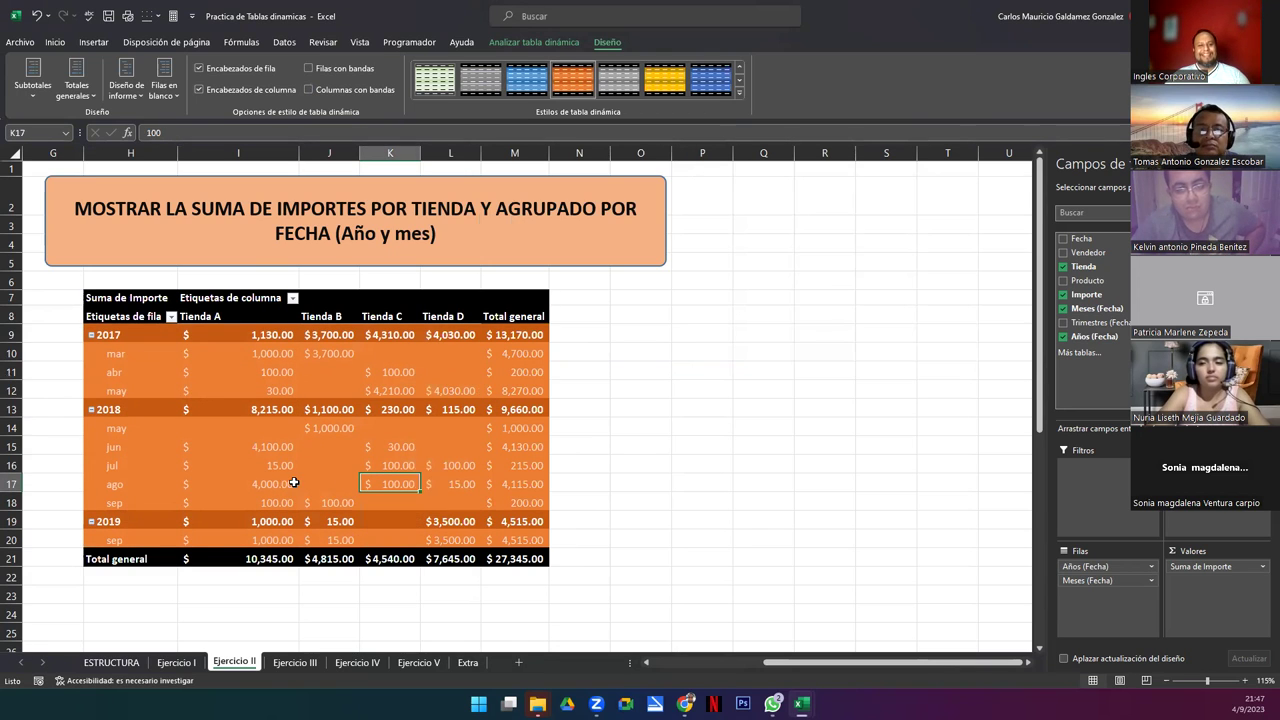
pyautogui.moveTo(294, 483)
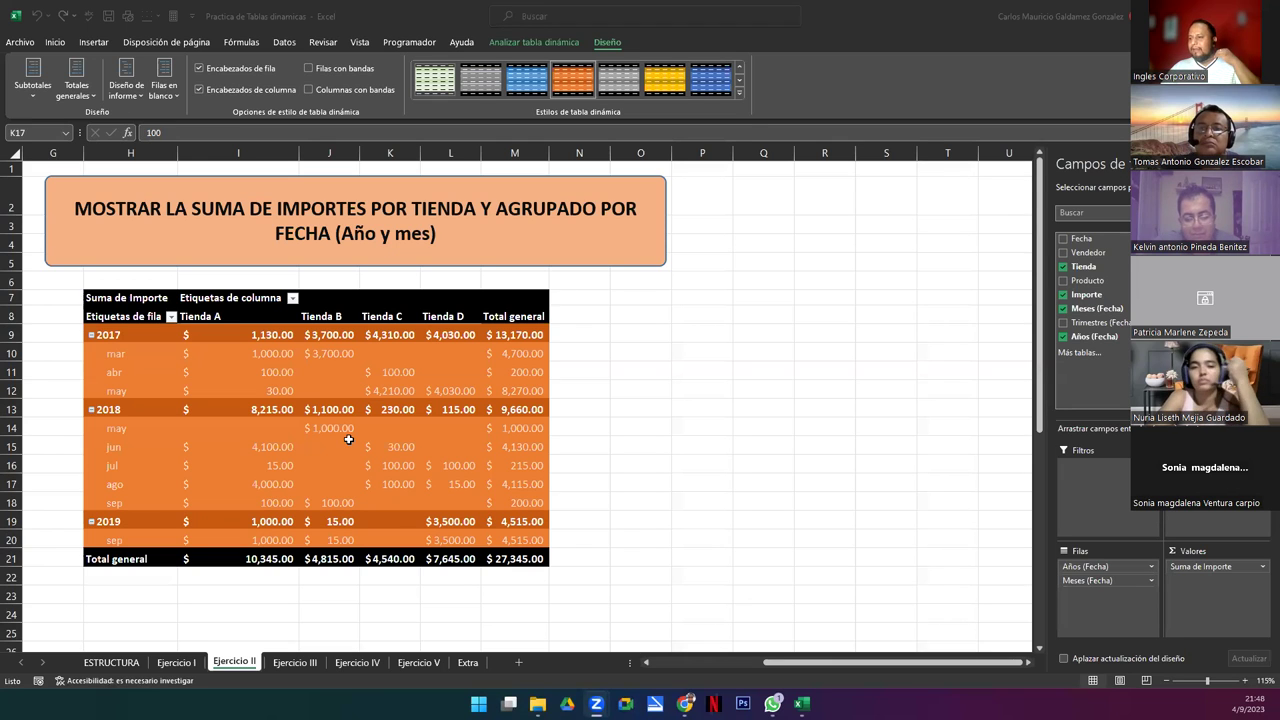
pyautogui.hotkey('alt', 'Tab')
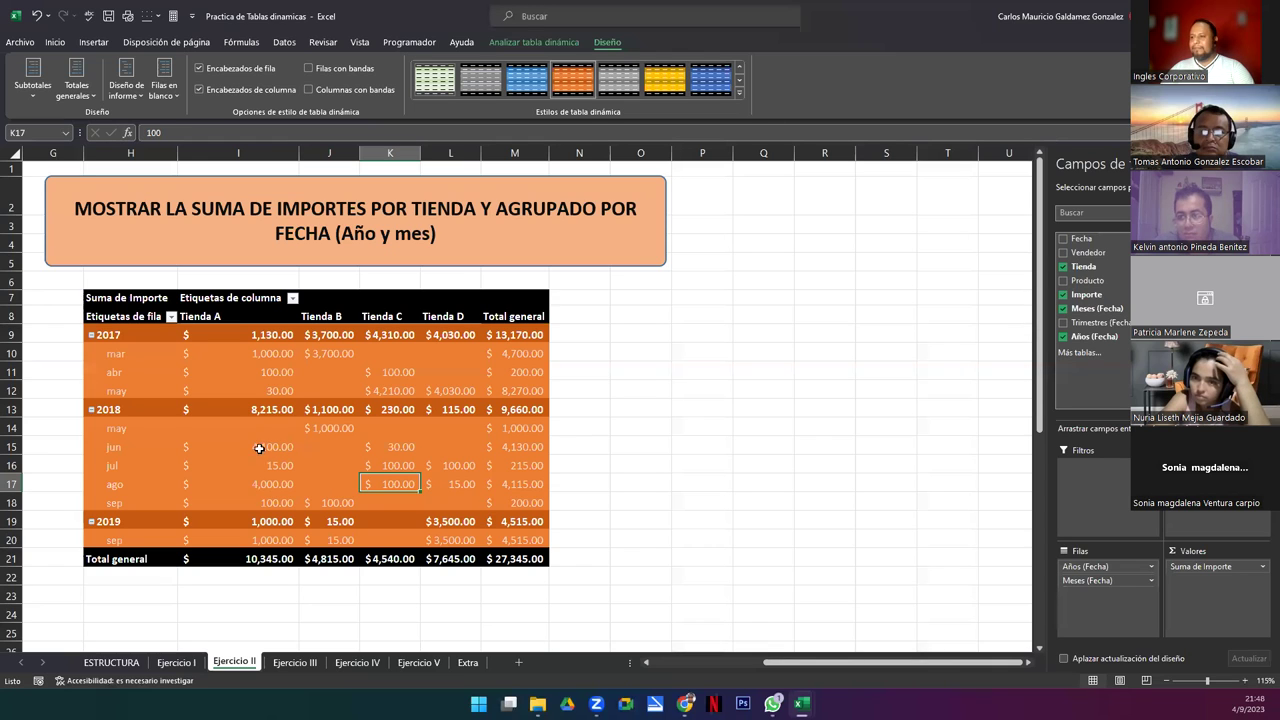
# Step: Open the Ejercicio III sheet and review its exercise statement and the sample result picture filtered by Tienda A
pyautogui.moveTo(328, 395)
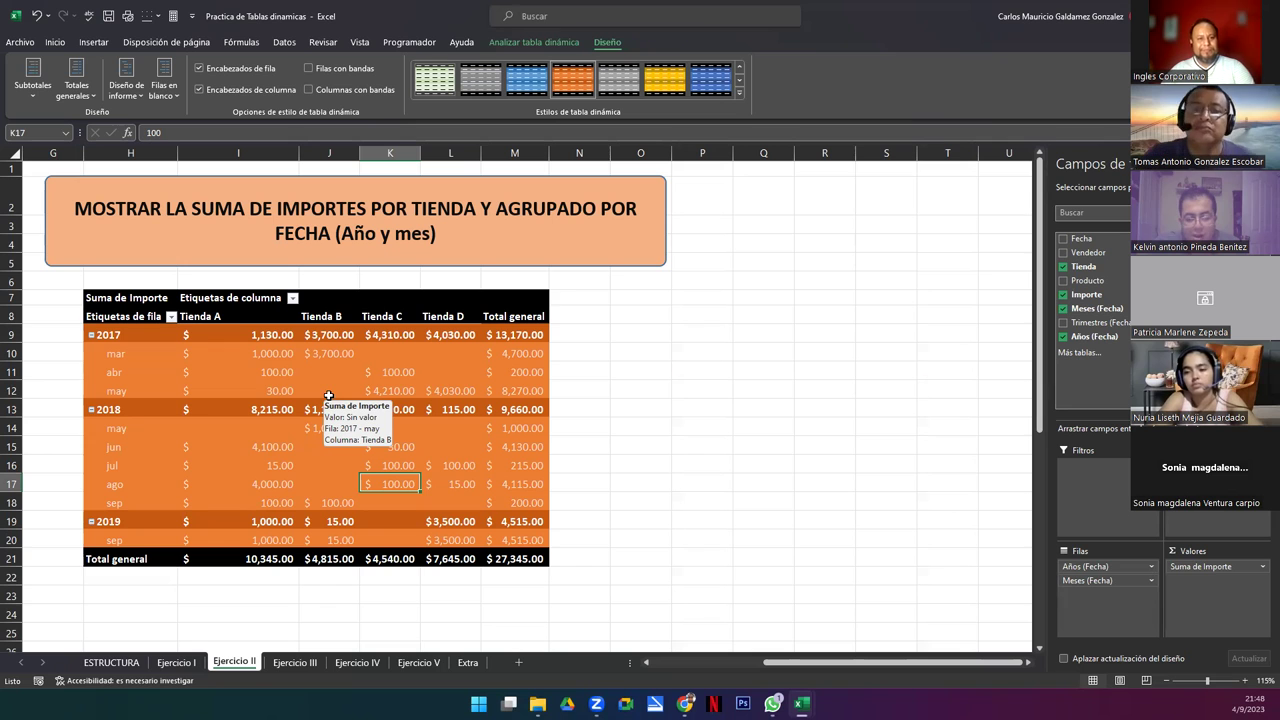
pyautogui.click(292, 663)
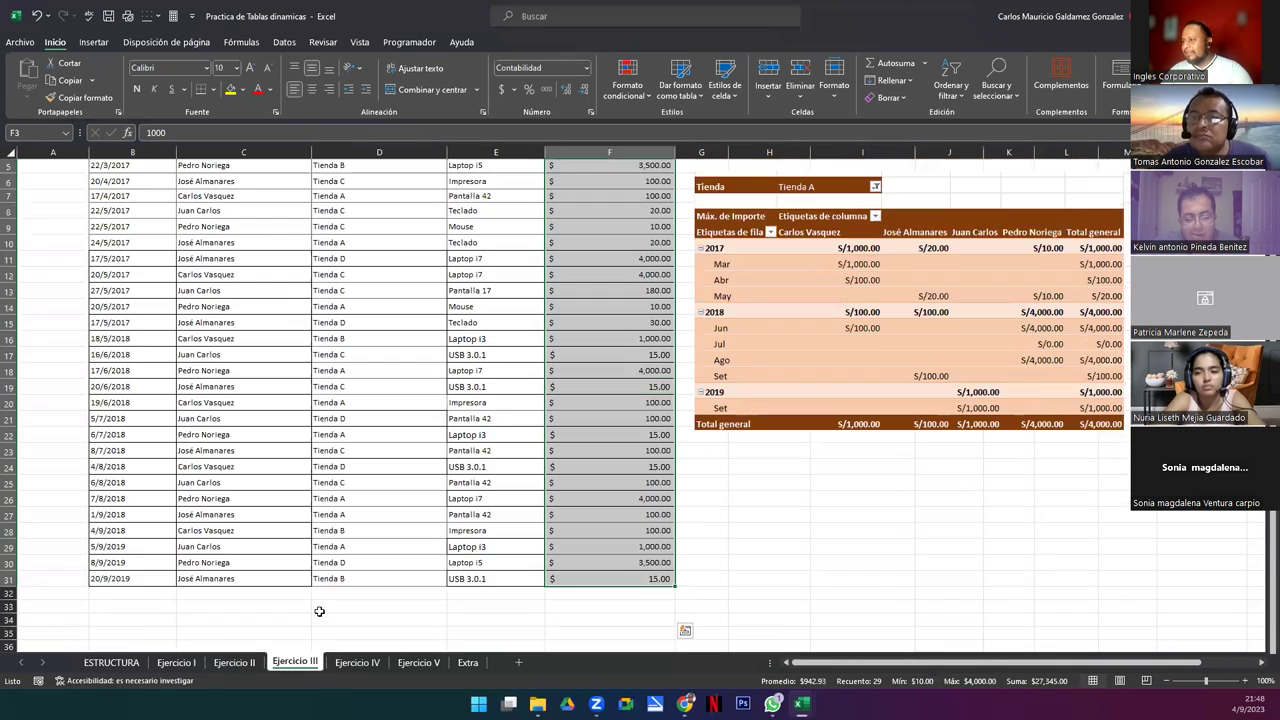
pyautogui.click(230, 356)
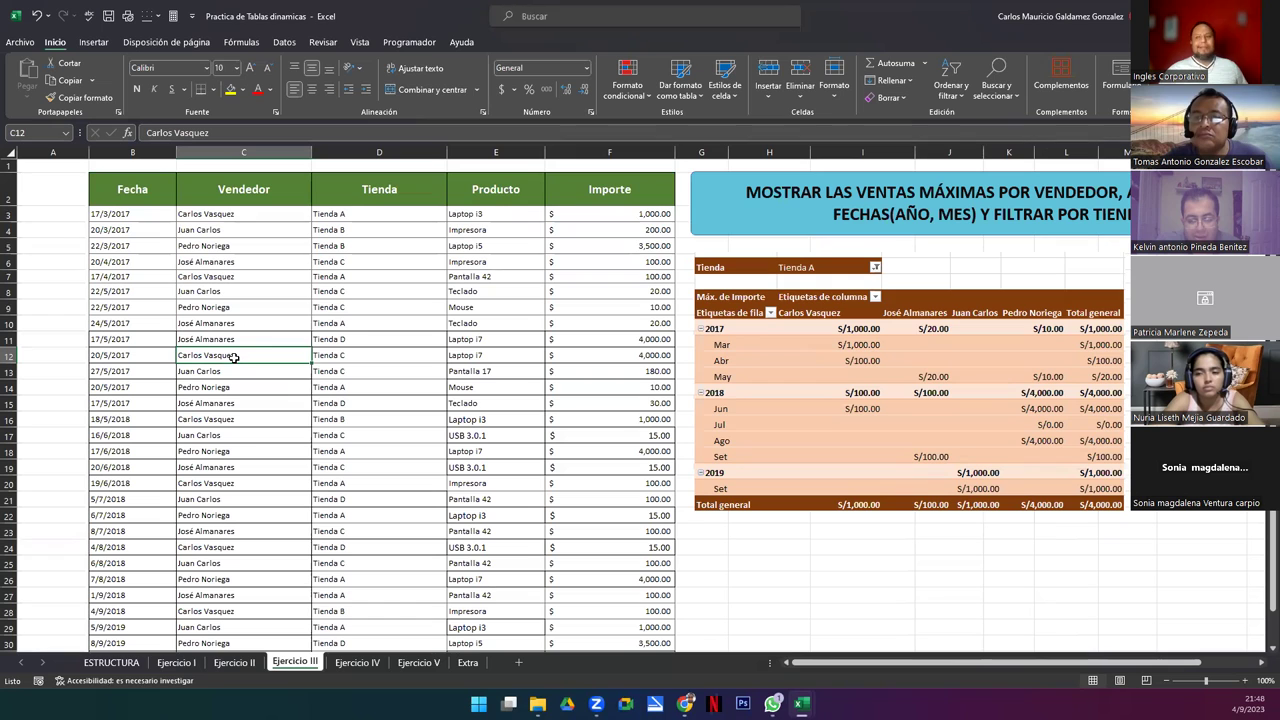
pyautogui.moveTo(804, 357); pyautogui.dragTo(805, 360)
pyautogui.click(739, 224)
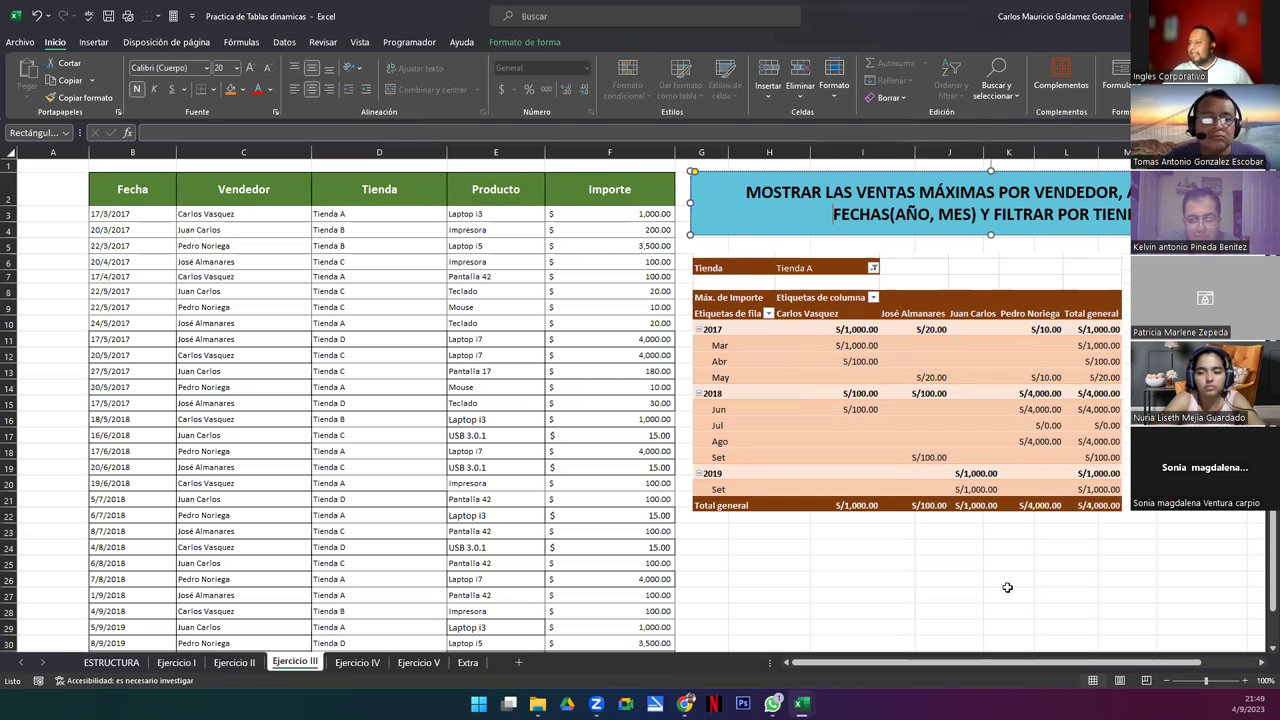
pyautogui.hscroll(2, 870, 277)
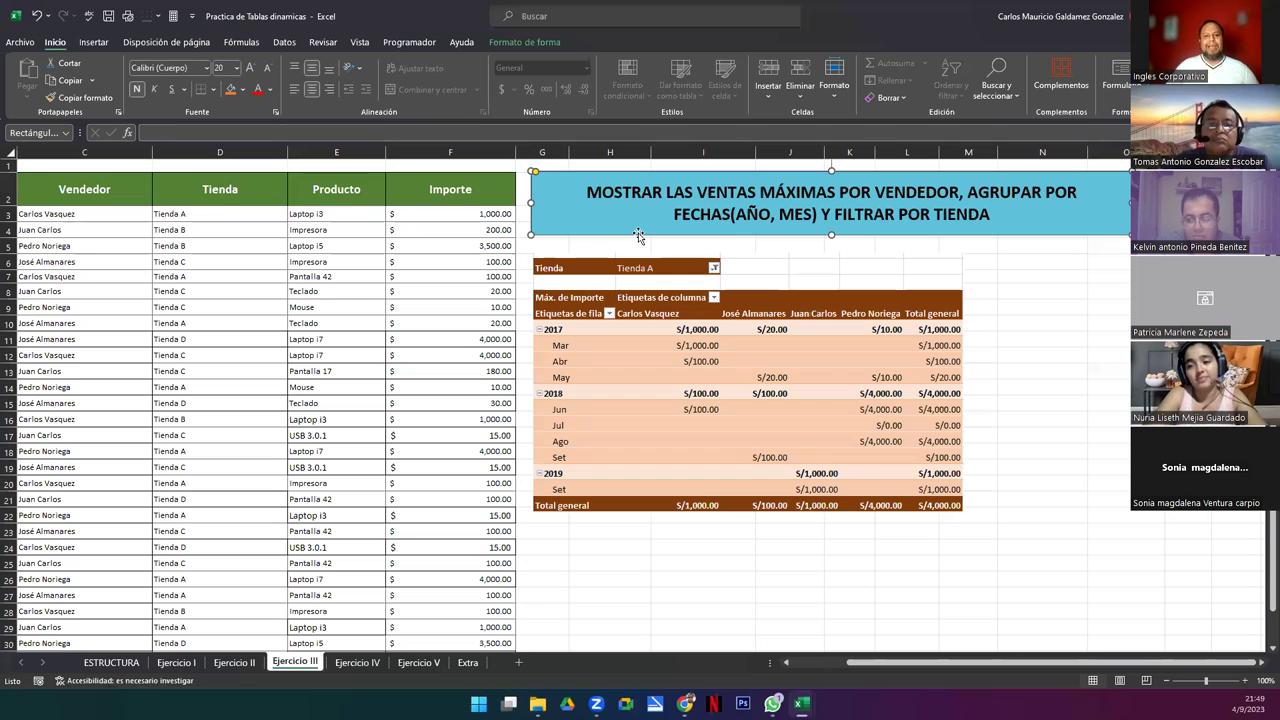
pyautogui.click(693, 366)
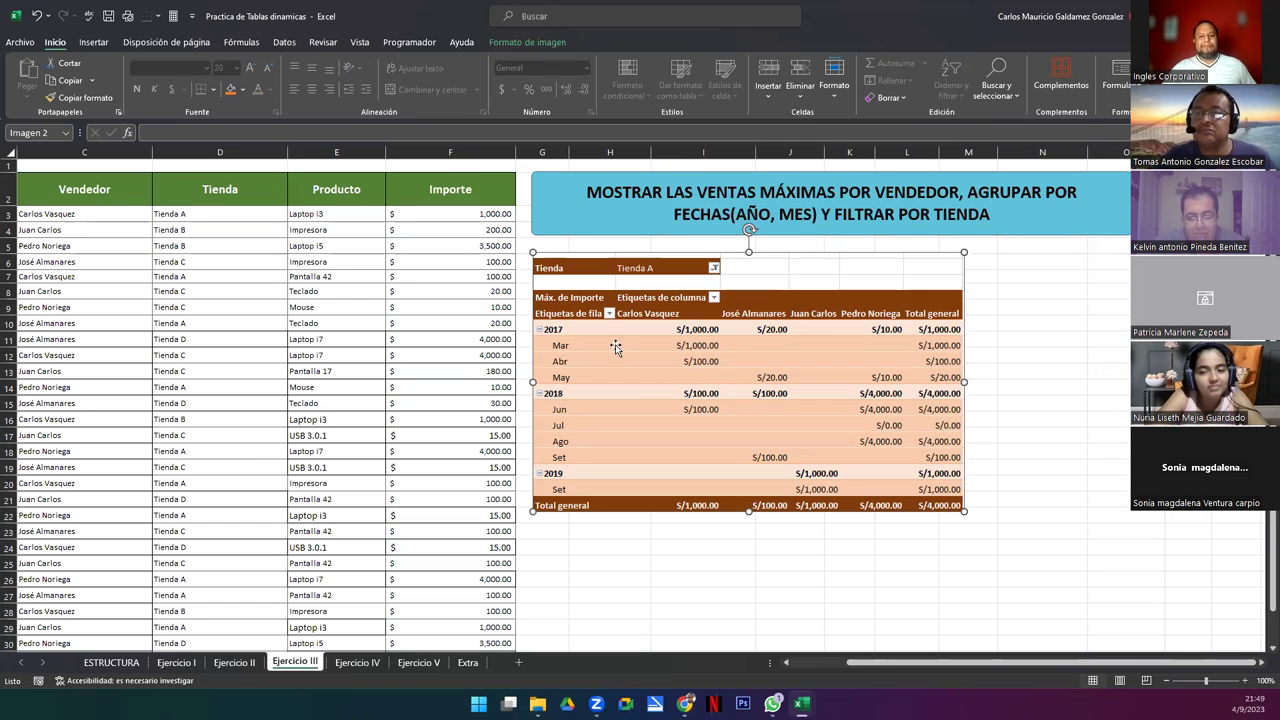
pyautogui.hotkey('alt', 'Tab')
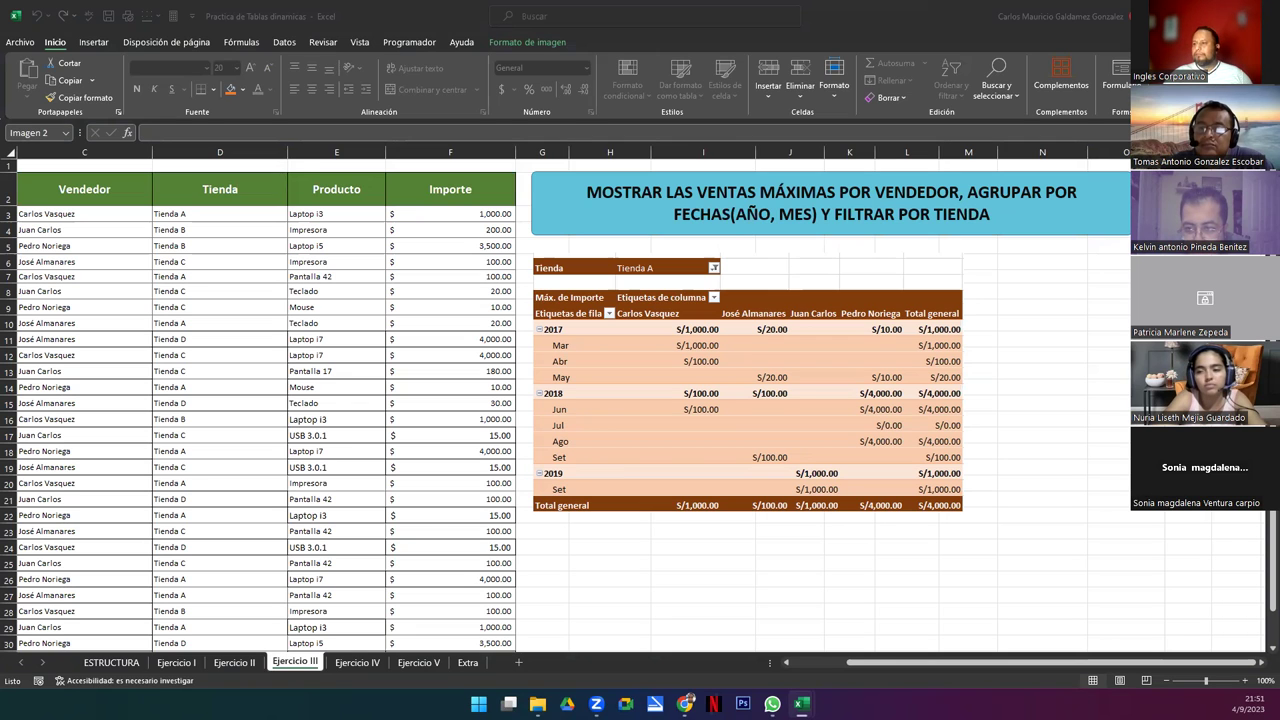
pyautogui.click(807, 670)
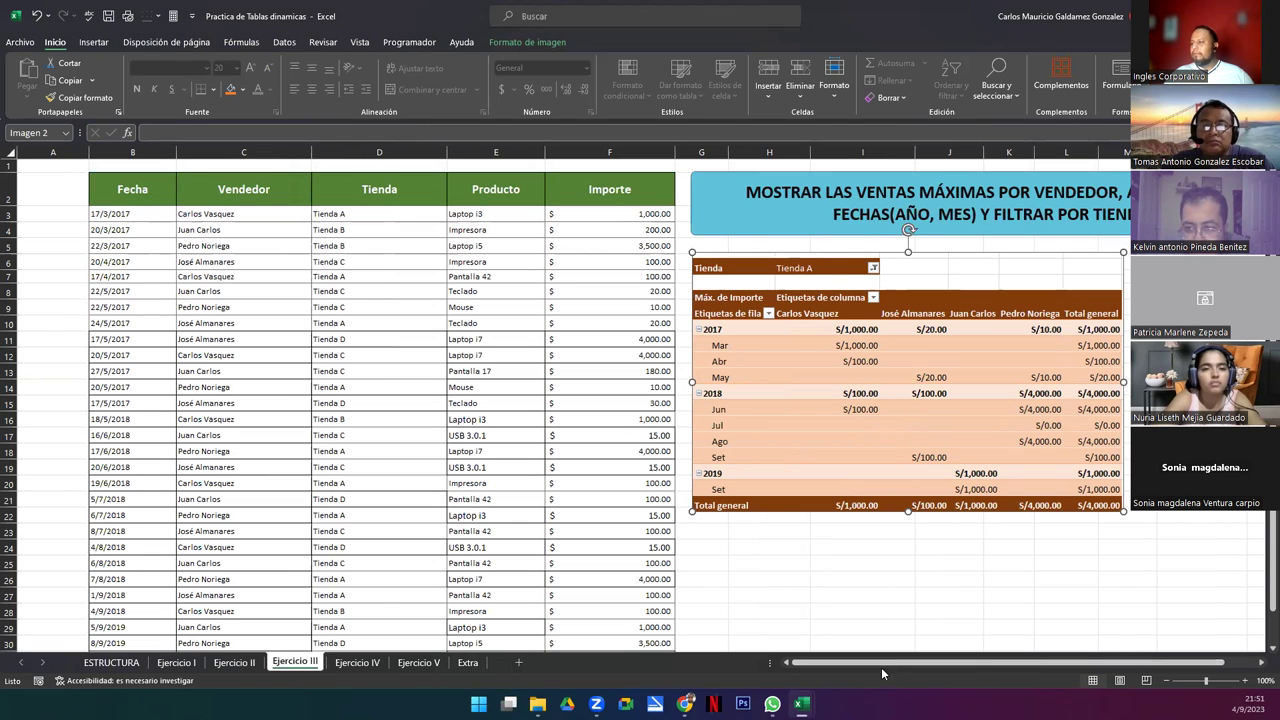
pyautogui.click(1261, 662)
pyautogui.click(1260, 663)
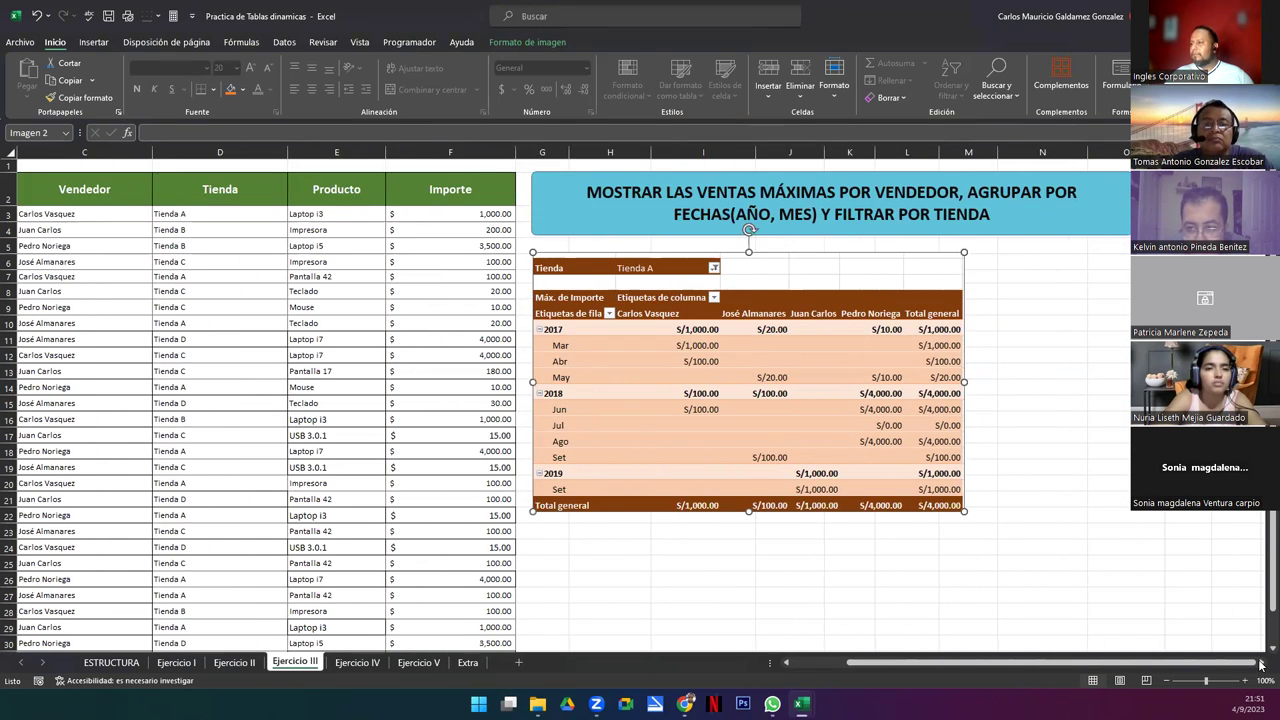
pyautogui.click(1260, 663)
pyautogui.click(1260, 663)
pyautogui.click(1260, 663)
pyautogui.click(1260, 663)
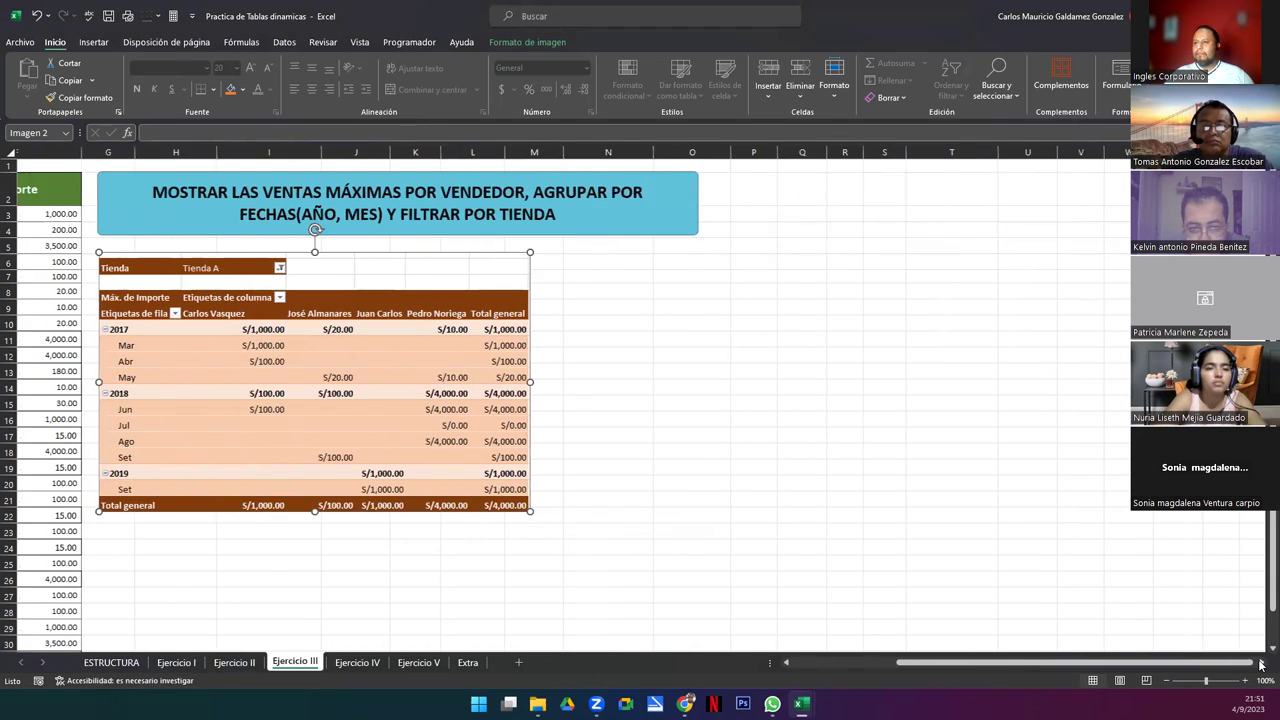
pyautogui.click(829, 664)
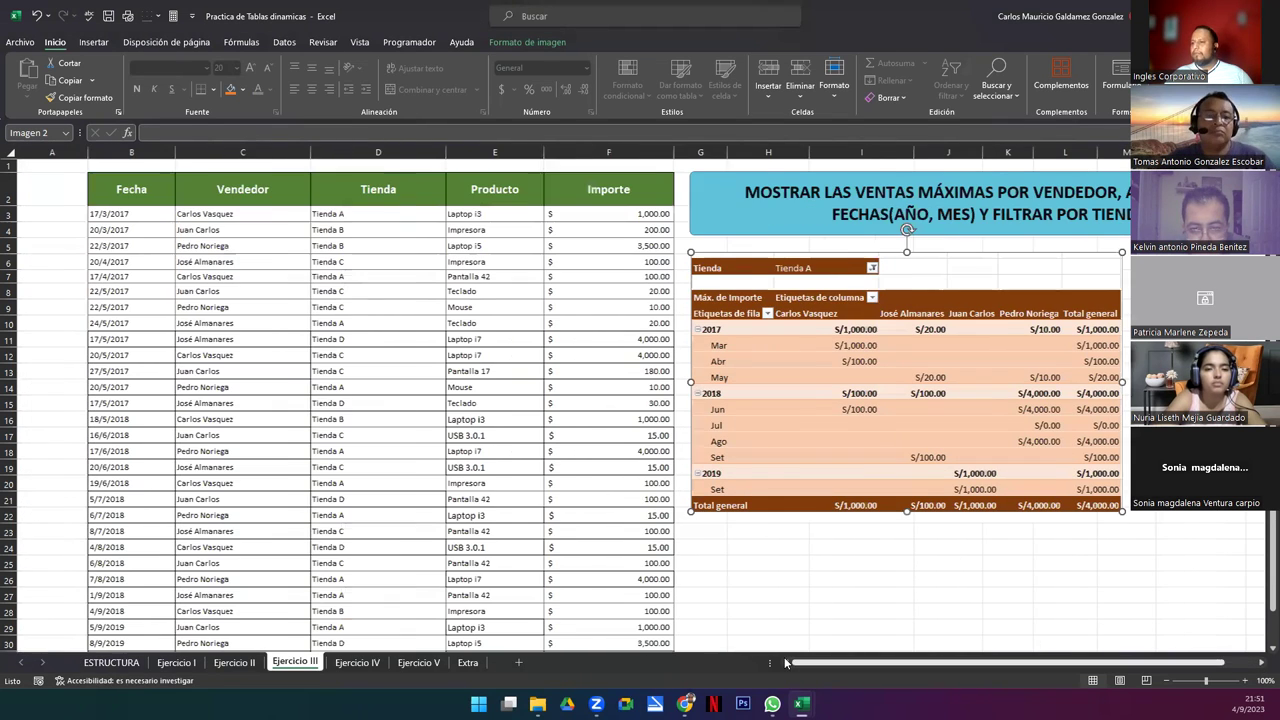
# Step: Convert the Ejercicio III sales data, from Fecha to Importe, into a table with headers
pyautogui.click(291, 455)
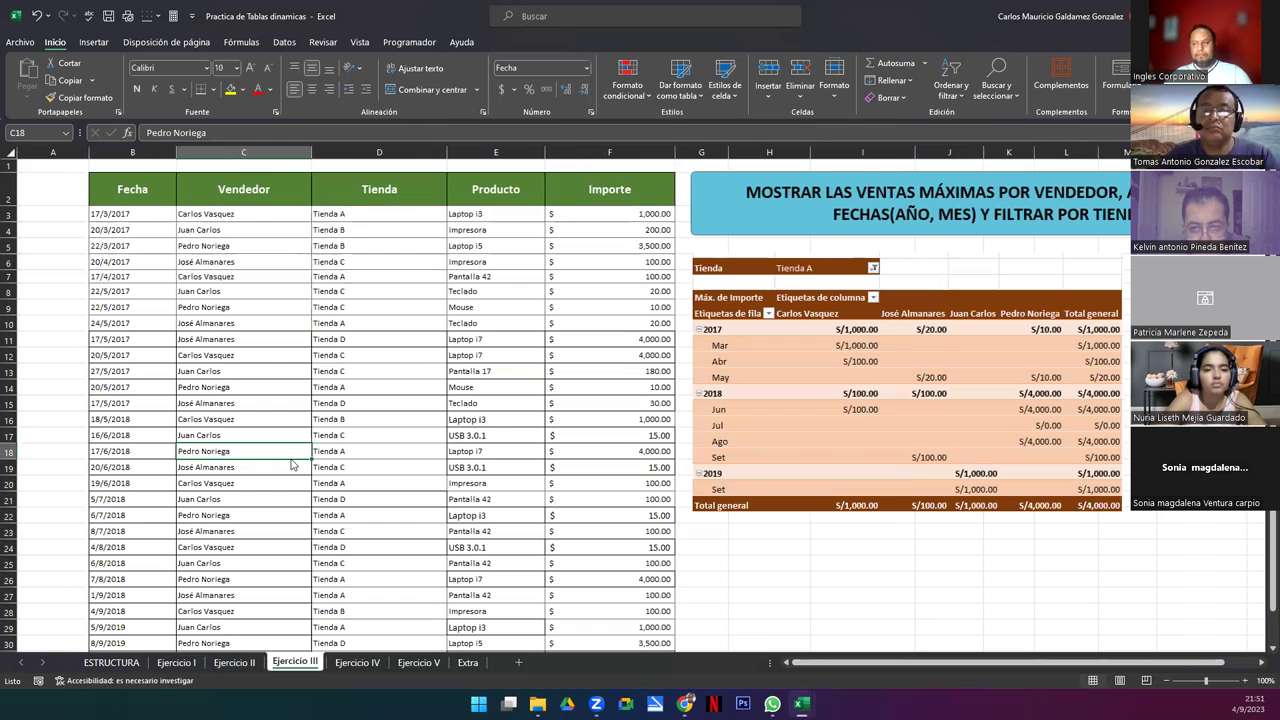
pyautogui.hotkey('ctrl', 't')
pyautogui.press('Return')
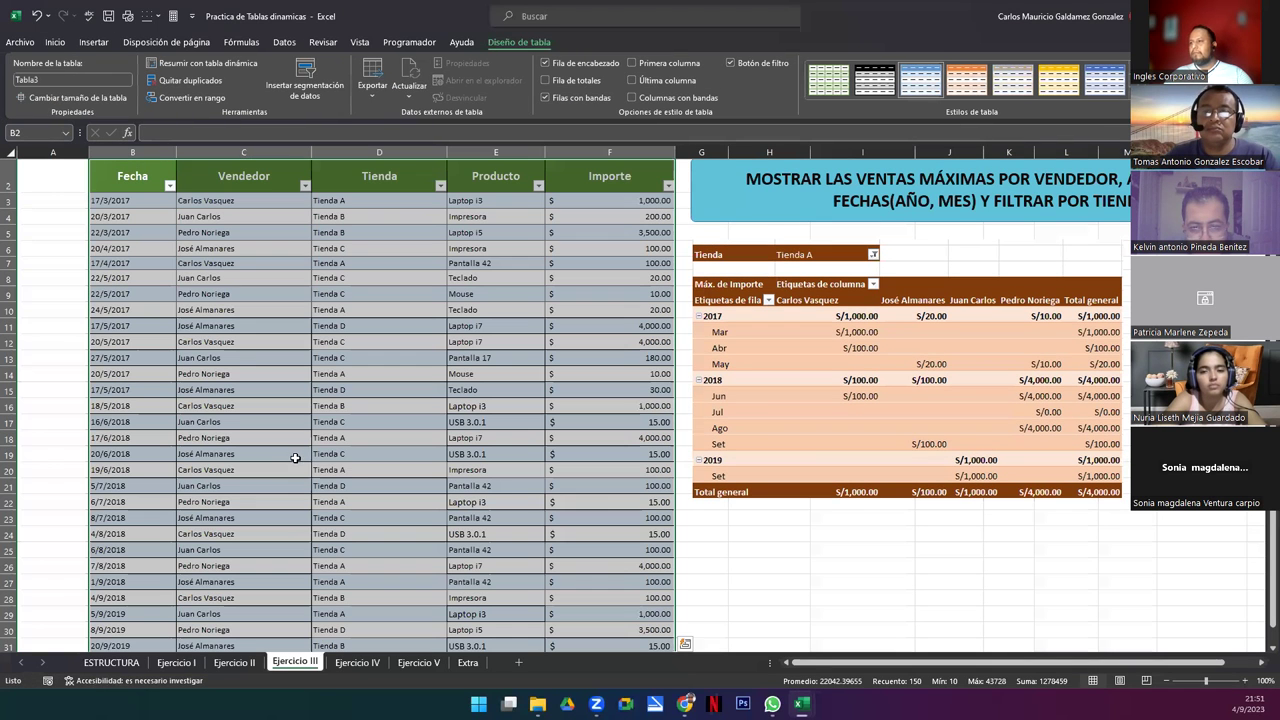
# Step: Move the sample result picture off the area below the statement and onto the data table
pyautogui.moveTo(862, 366); pyautogui.dragTo(355, 374)
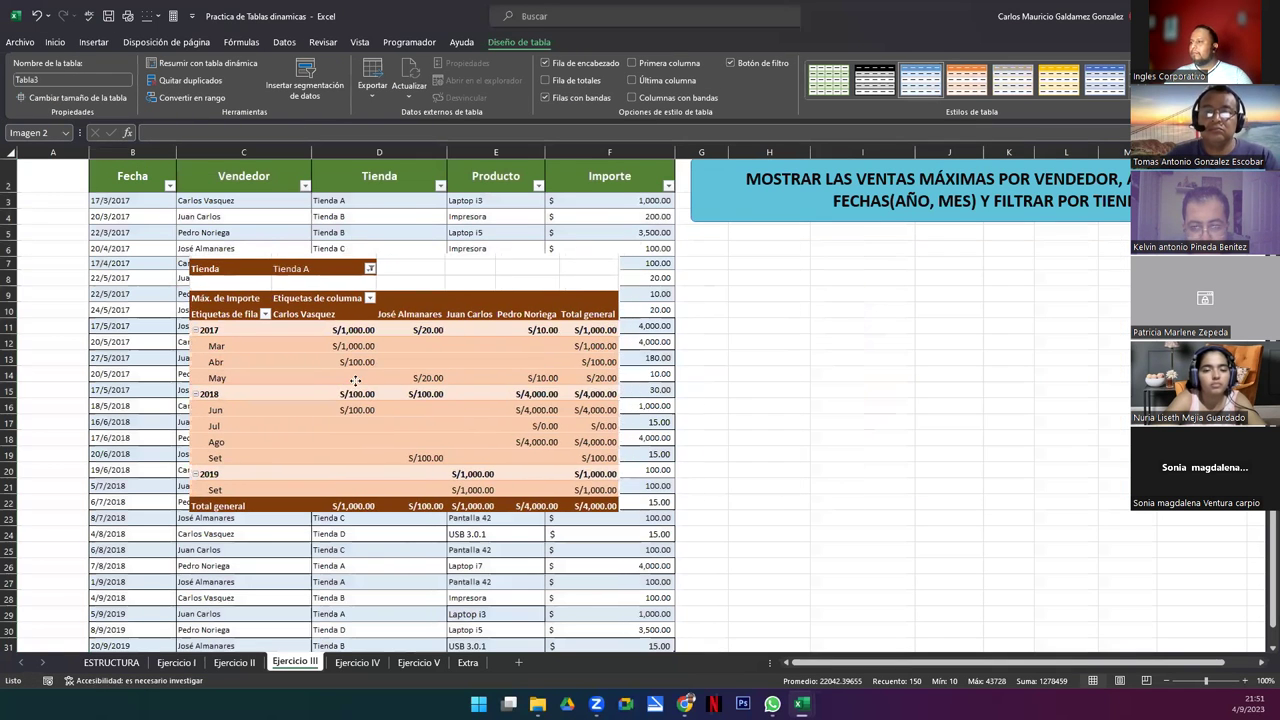
pyautogui.click(1260, 663)
pyautogui.click(1260, 663)
pyautogui.click(1260, 663)
pyautogui.click(1260, 663)
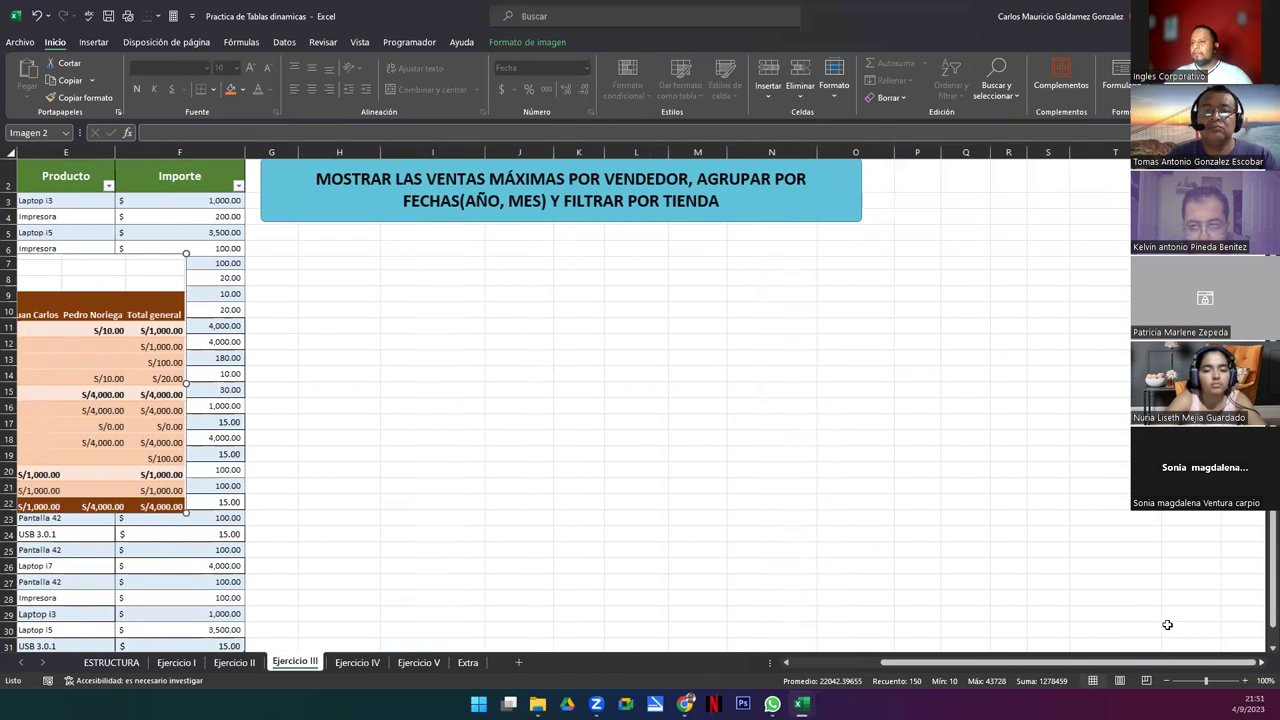
# Step: Insert a PivotTable based on Tabla3 in the existing Ejercicio III sheet at cell H6
pyautogui.click(195, 221)
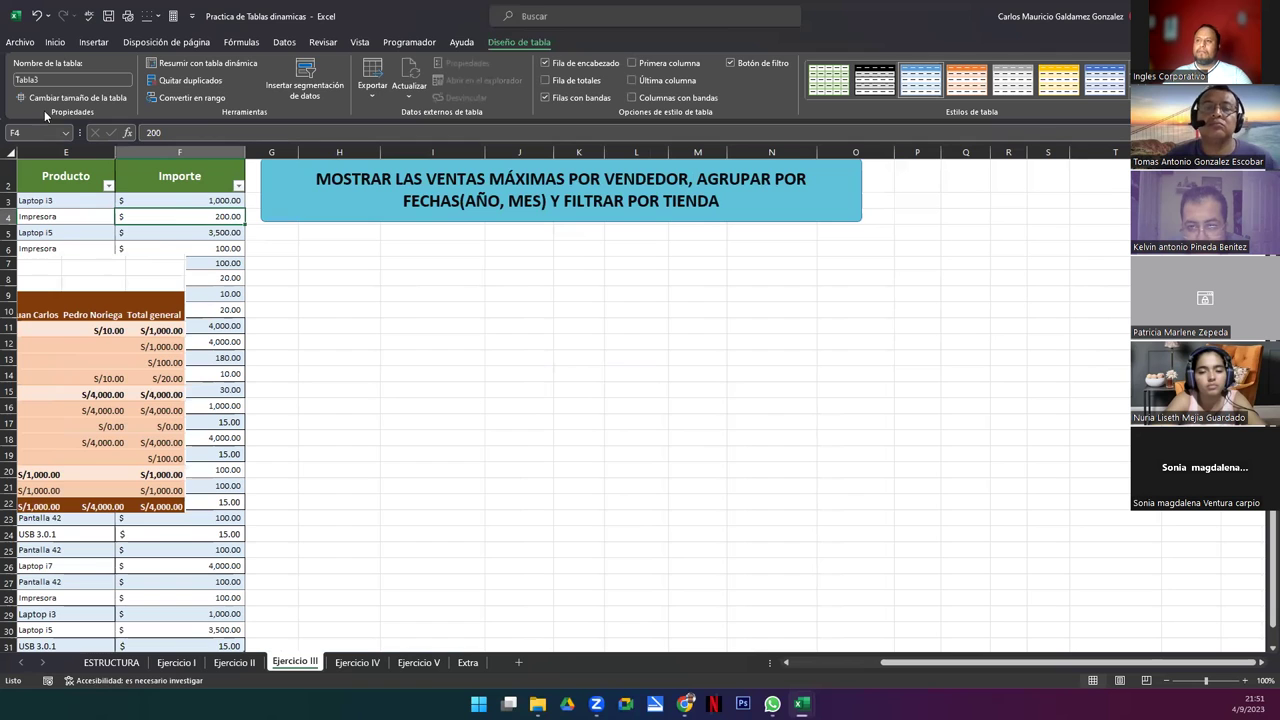
pyautogui.click(55, 42)
pyautogui.click(92, 42)
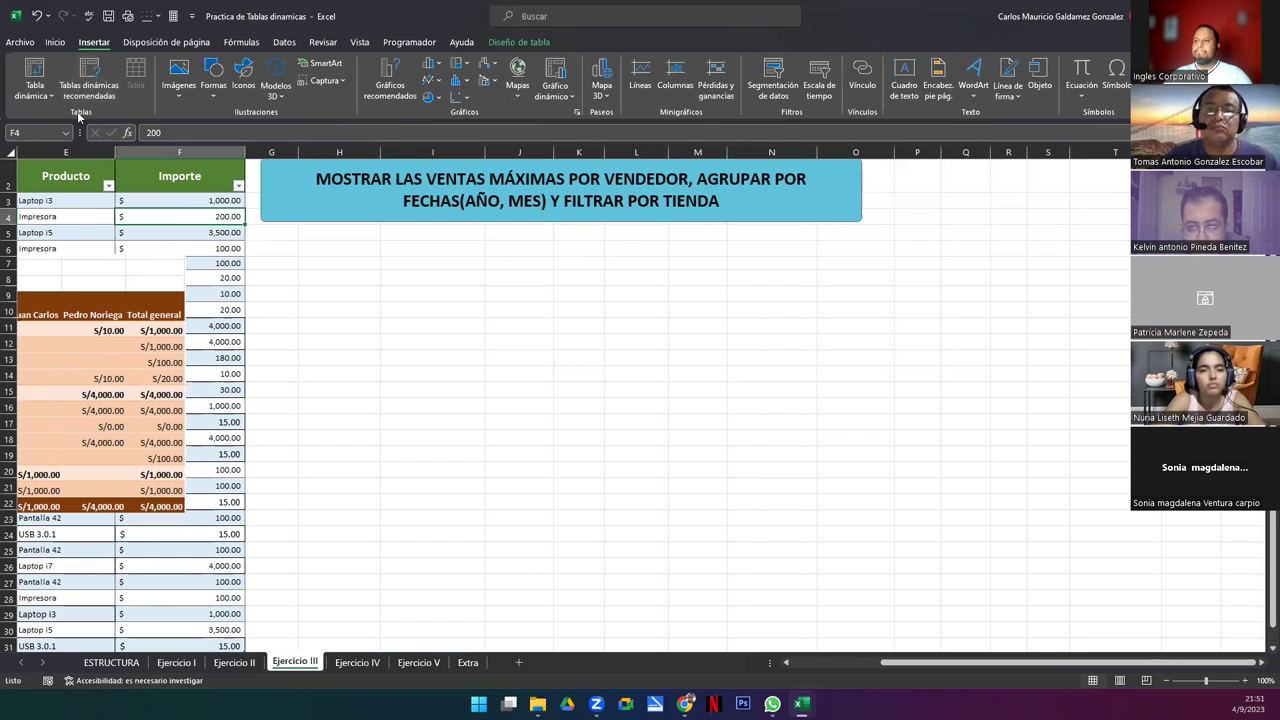
pyautogui.click(33, 78)
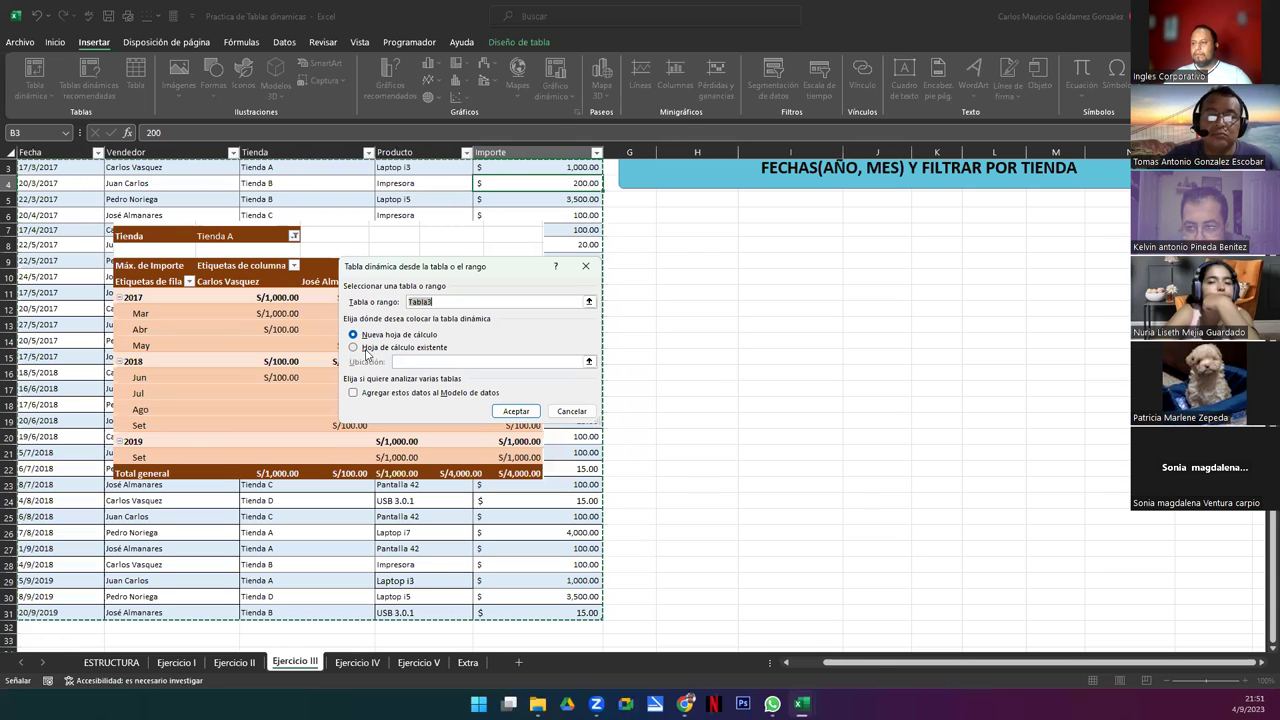
pyautogui.click(366, 348)
pyautogui.click(678, 227)
pyautogui.click(677, 215)
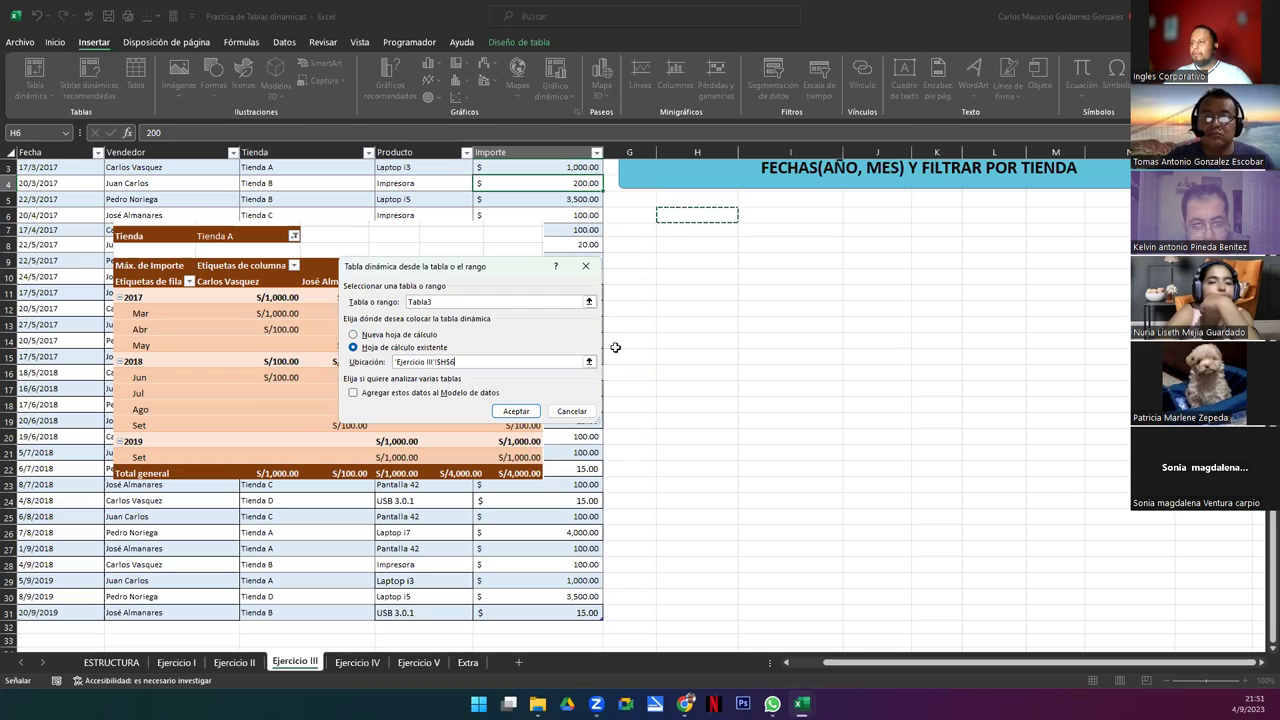
pyautogui.click(514, 411)
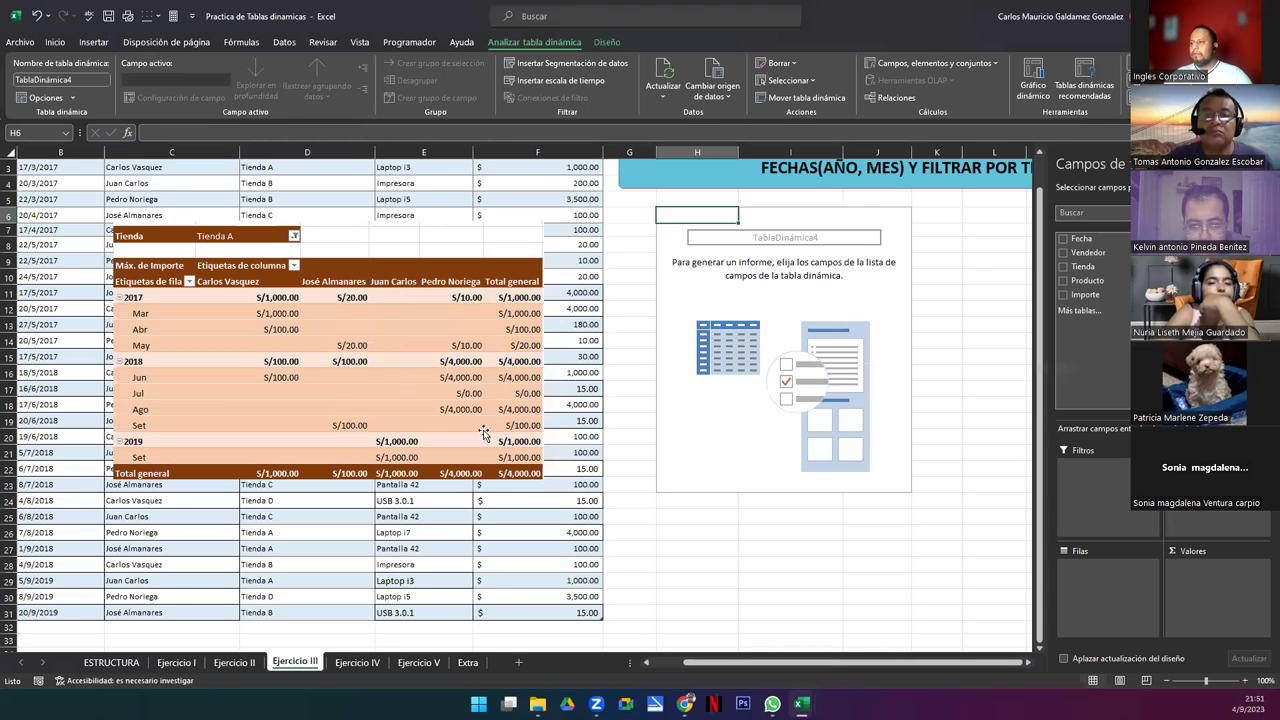
# Step: Move the sample result picture off the data table to column T, beyond the empty PivotTable
pyautogui.click(659, 670)
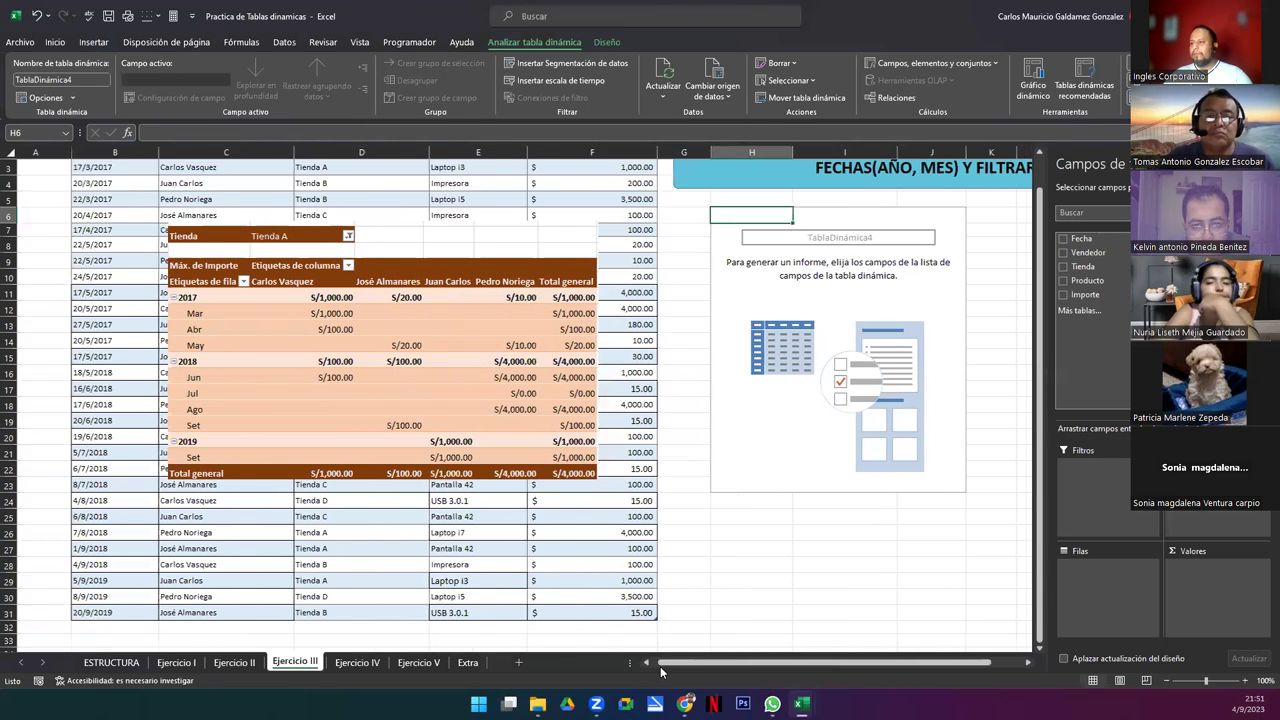
pyautogui.click(117, 356)
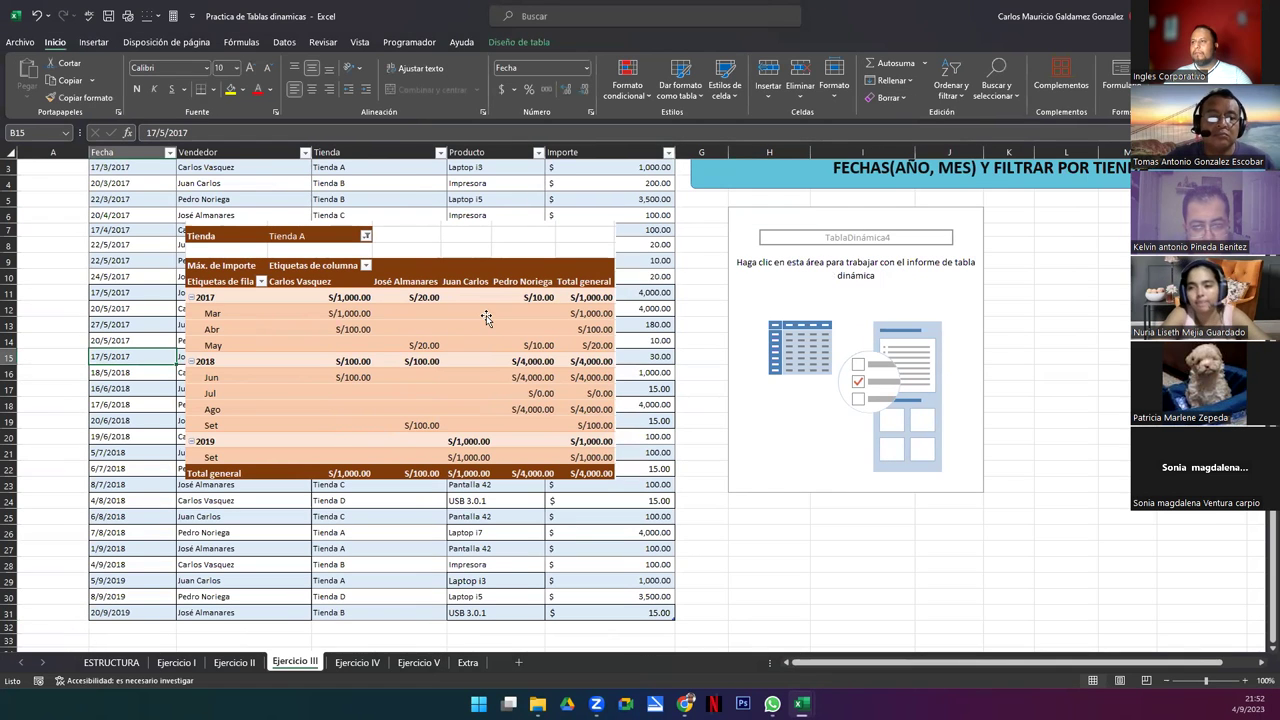
pyautogui.click(782, 286)
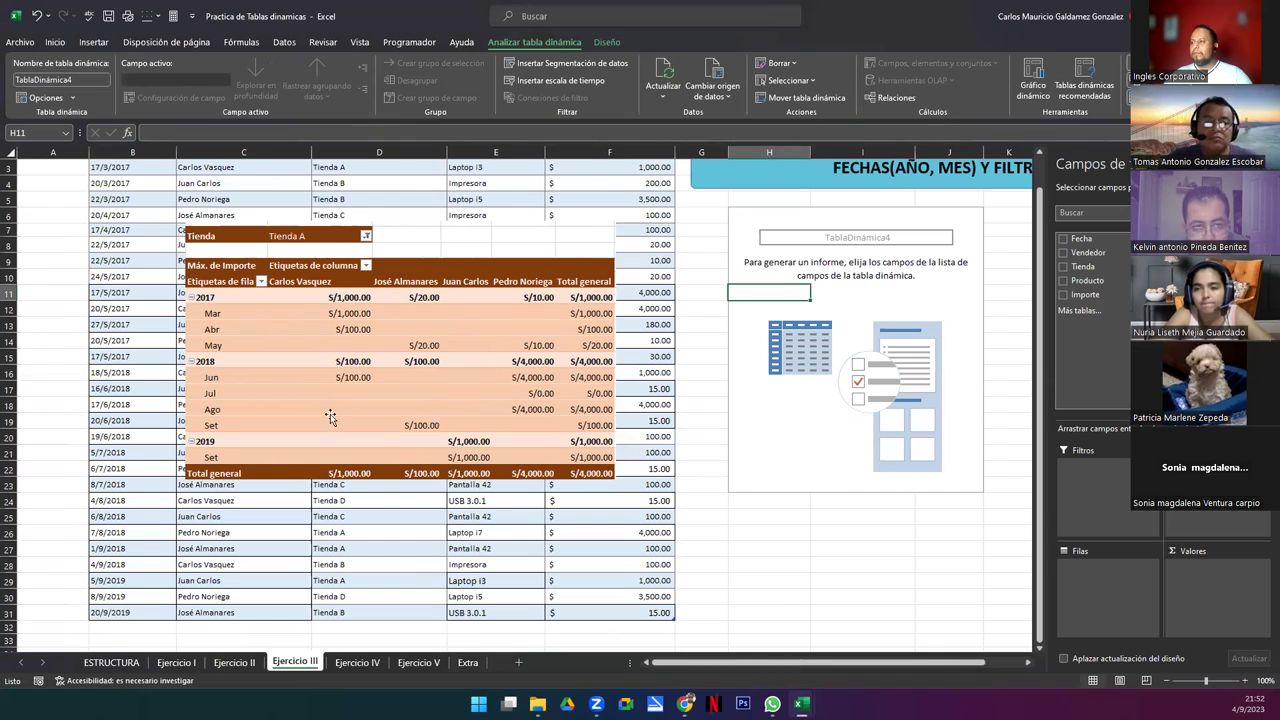
pyautogui.click(1028, 663)
pyautogui.moveTo(83, 359); pyautogui.dragTo(904, 352)
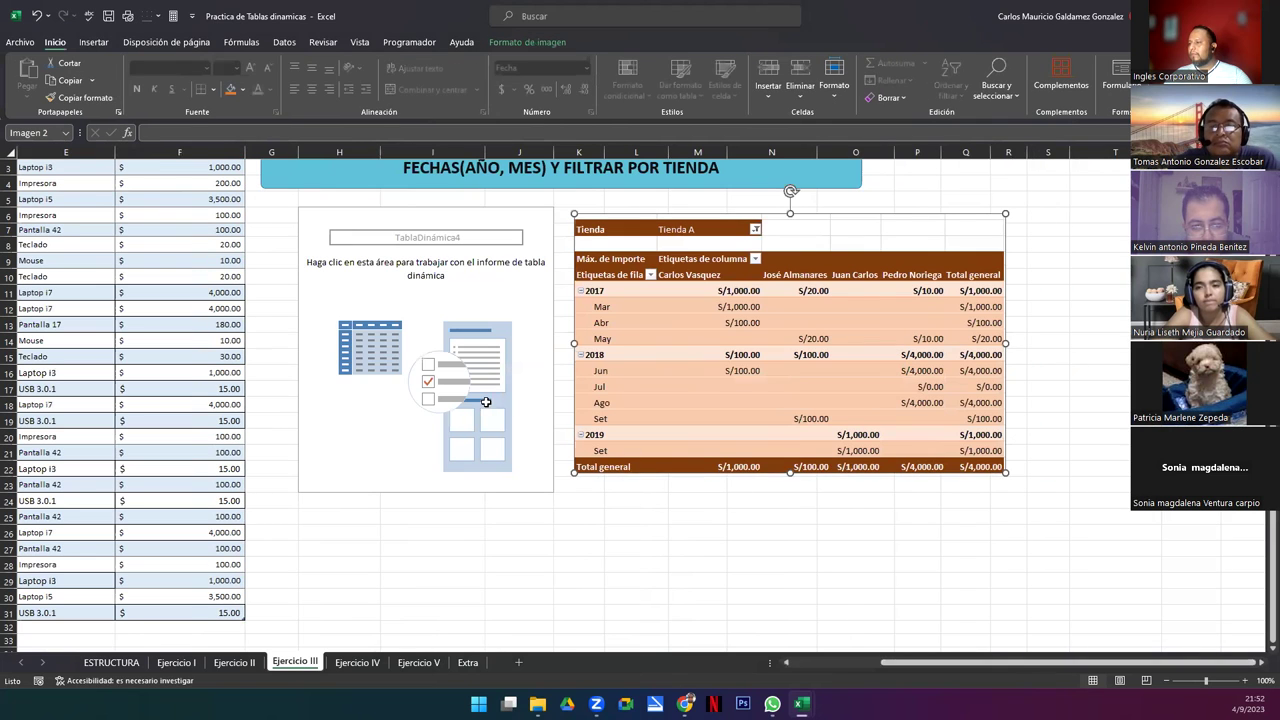
pyautogui.moveTo(628, 346); pyautogui.dragTo(960, 338)
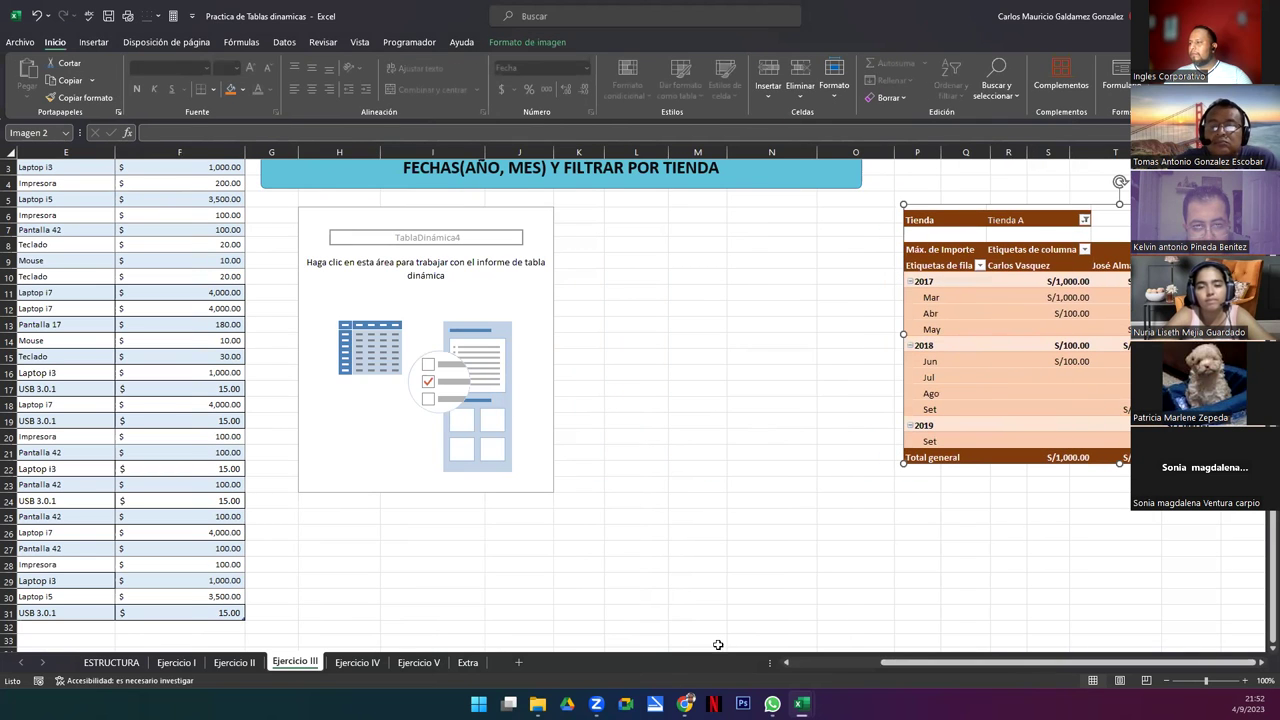
pyautogui.click(1261, 662)
pyautogui.click(1261, 662)
pyautogui.click(1261, 662)
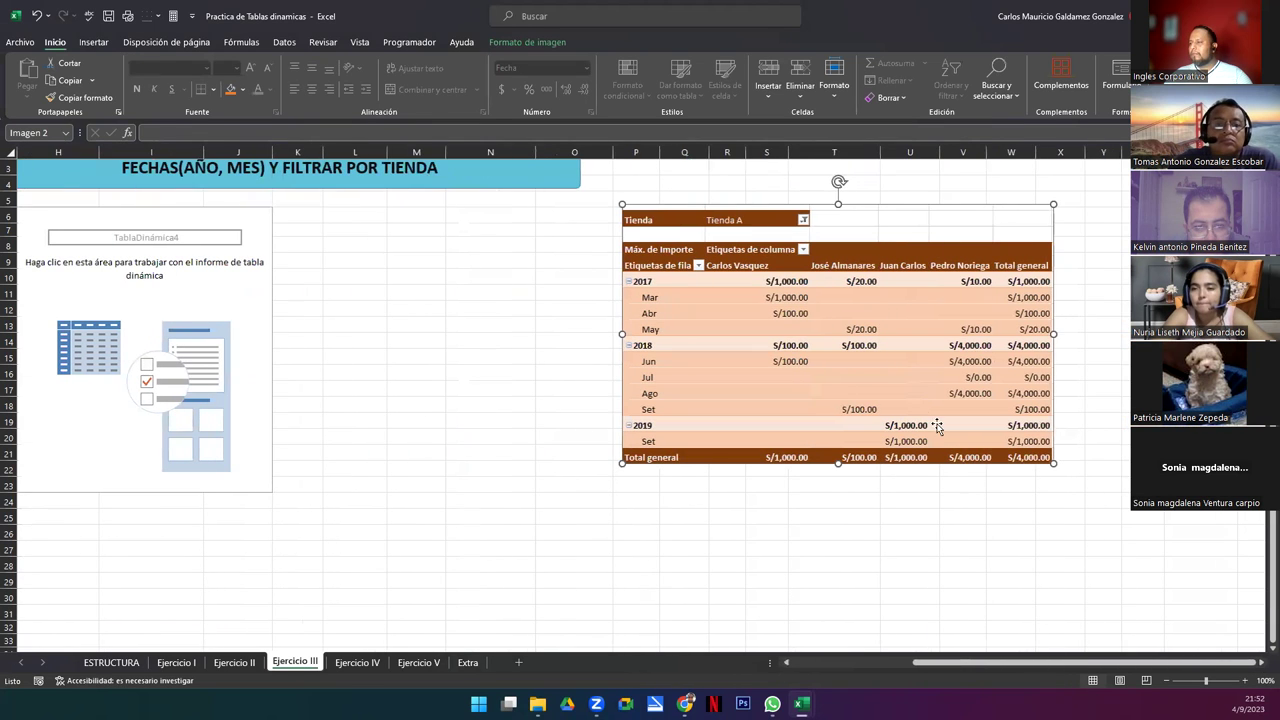
pyautogui.moveTo(939, 395); pyautogui.dragTo(1102, 362)
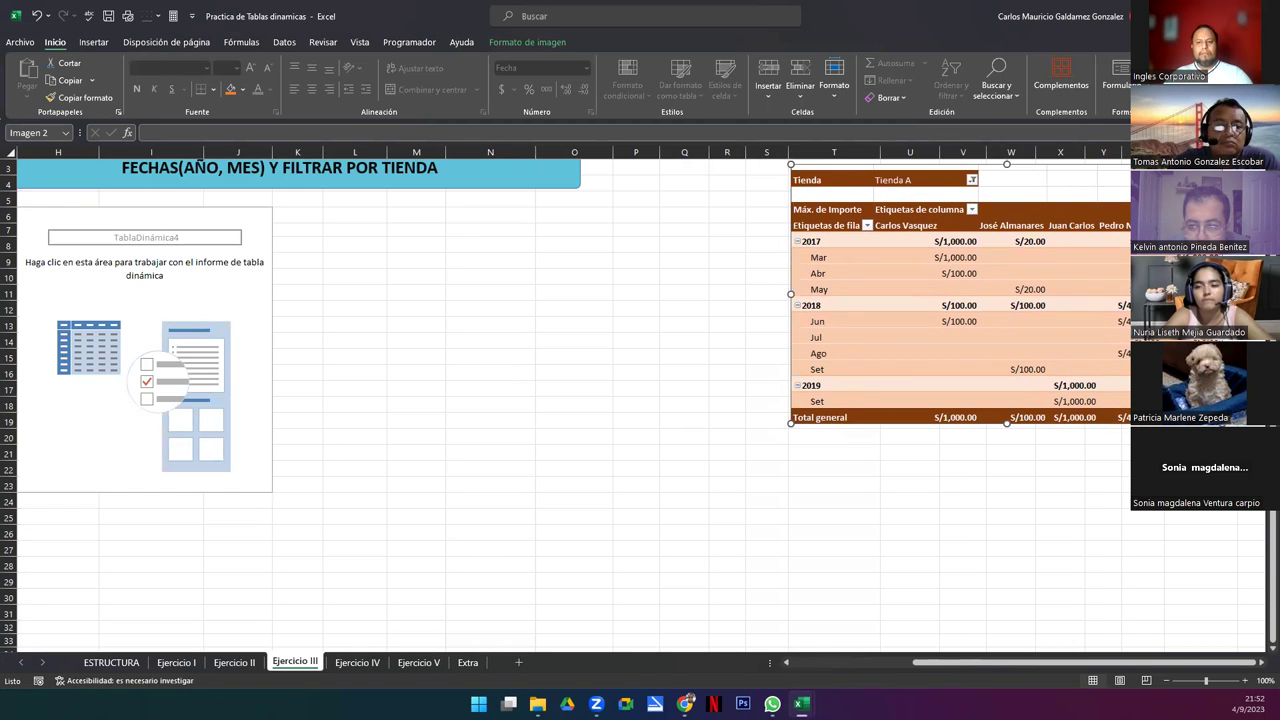
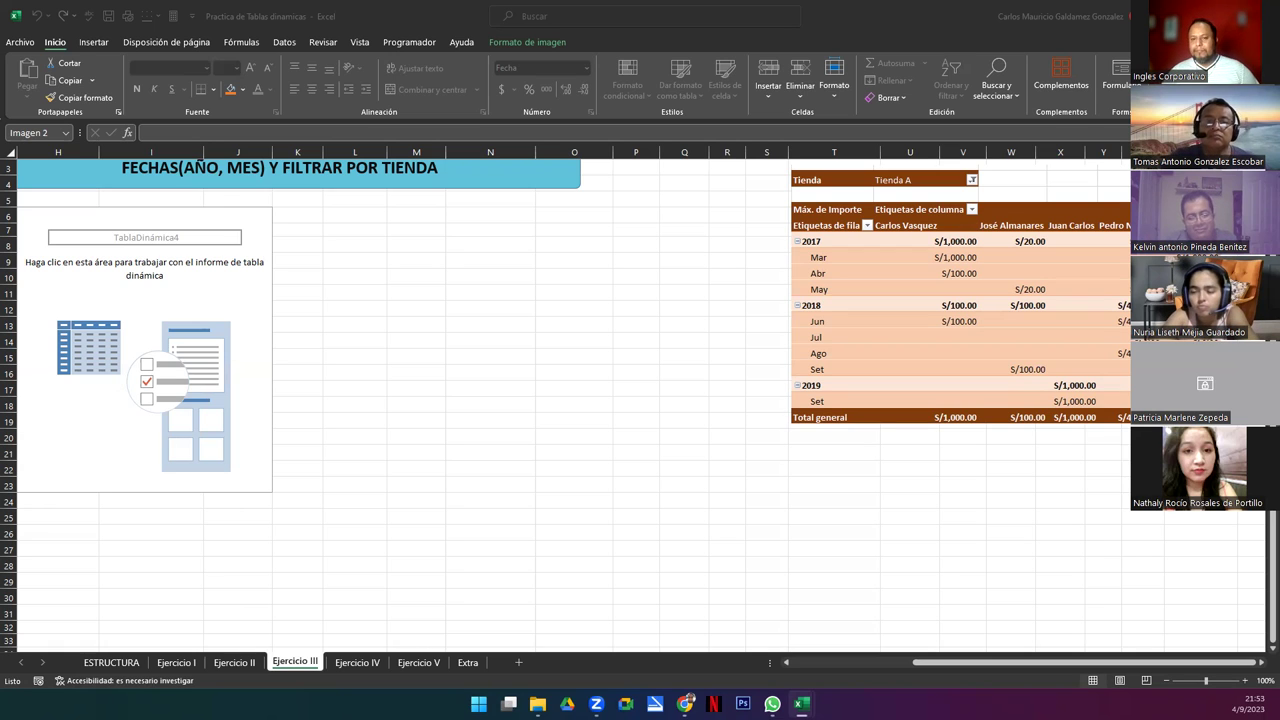
# Step: Return to the Ejercicio II sheet and remove the Años and Meses date fields from the PivotTable's rows
pyautogui.click(182, 668)
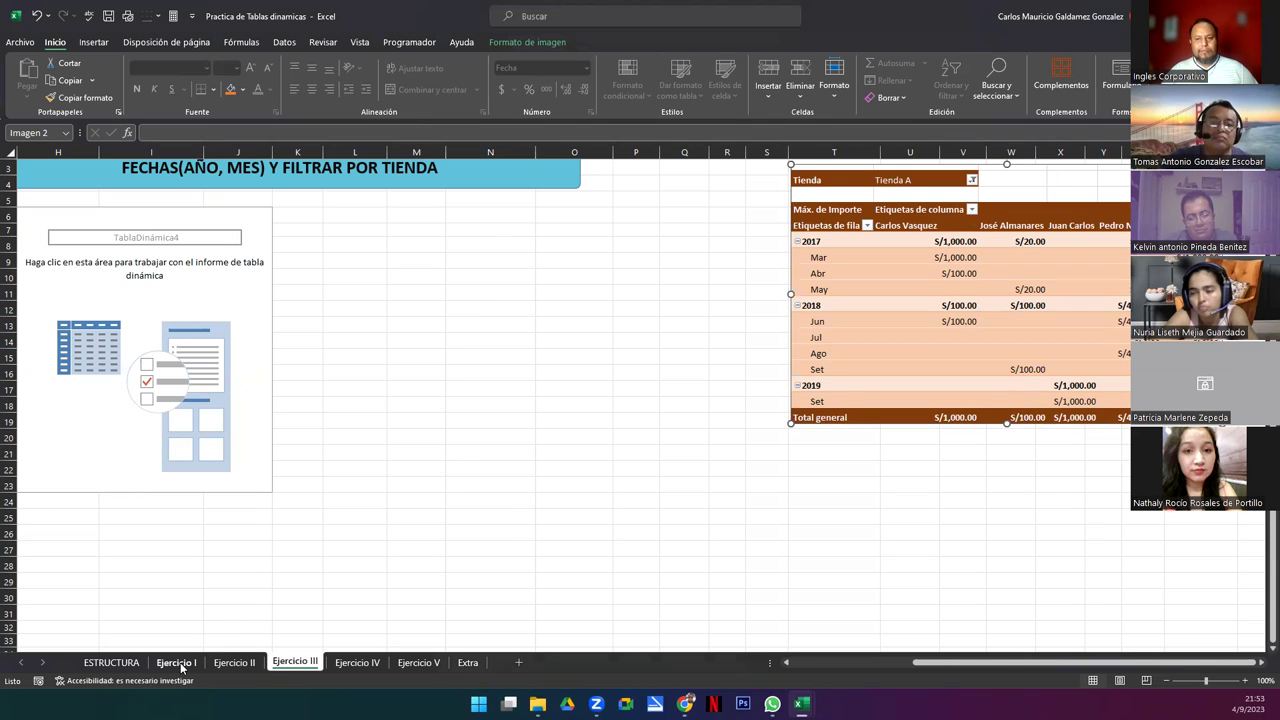
pyautogui.click(177, 663)
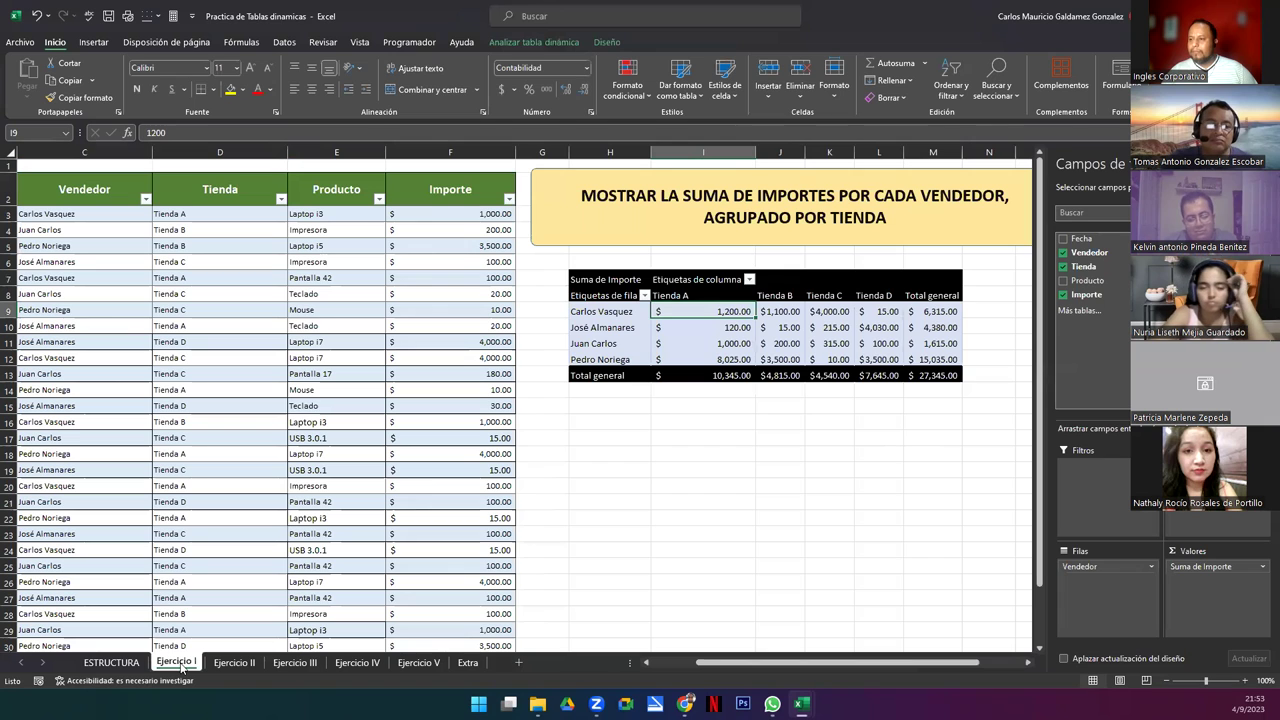
pyautogui.click(236, 664)
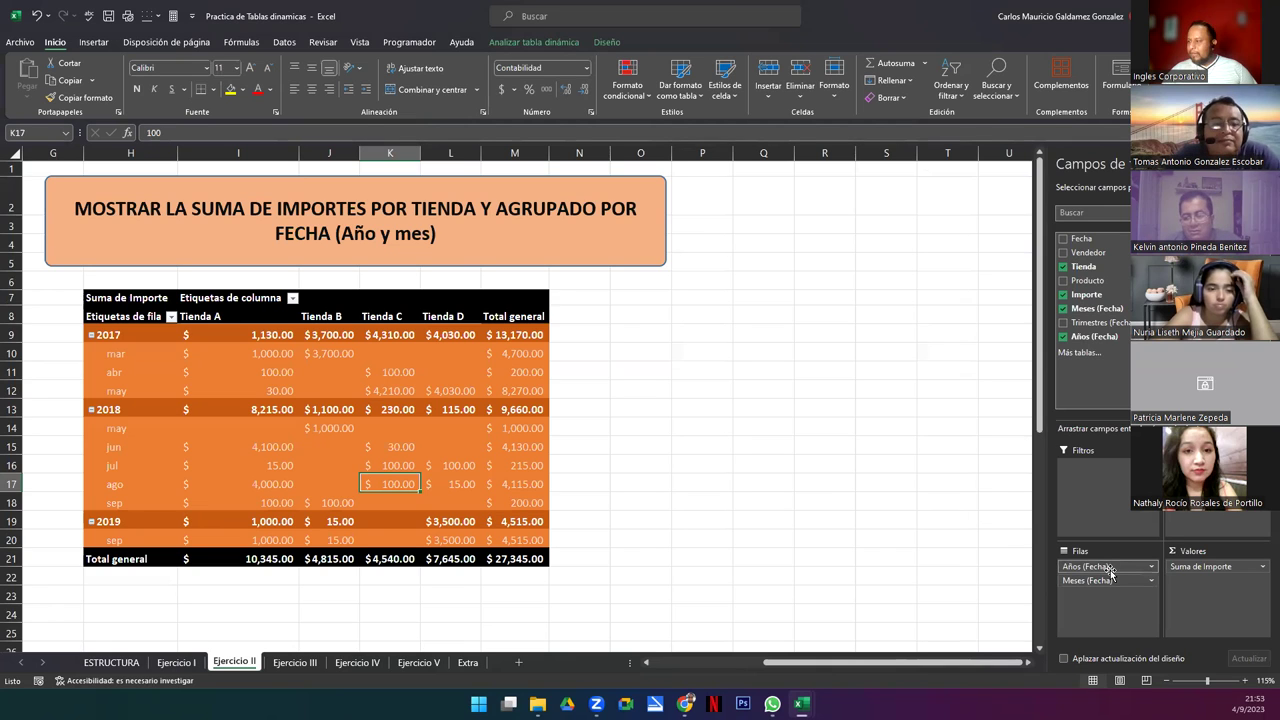
pyautogui.moveTo(1110, 580); pyautogui.dragTo(961, 577)
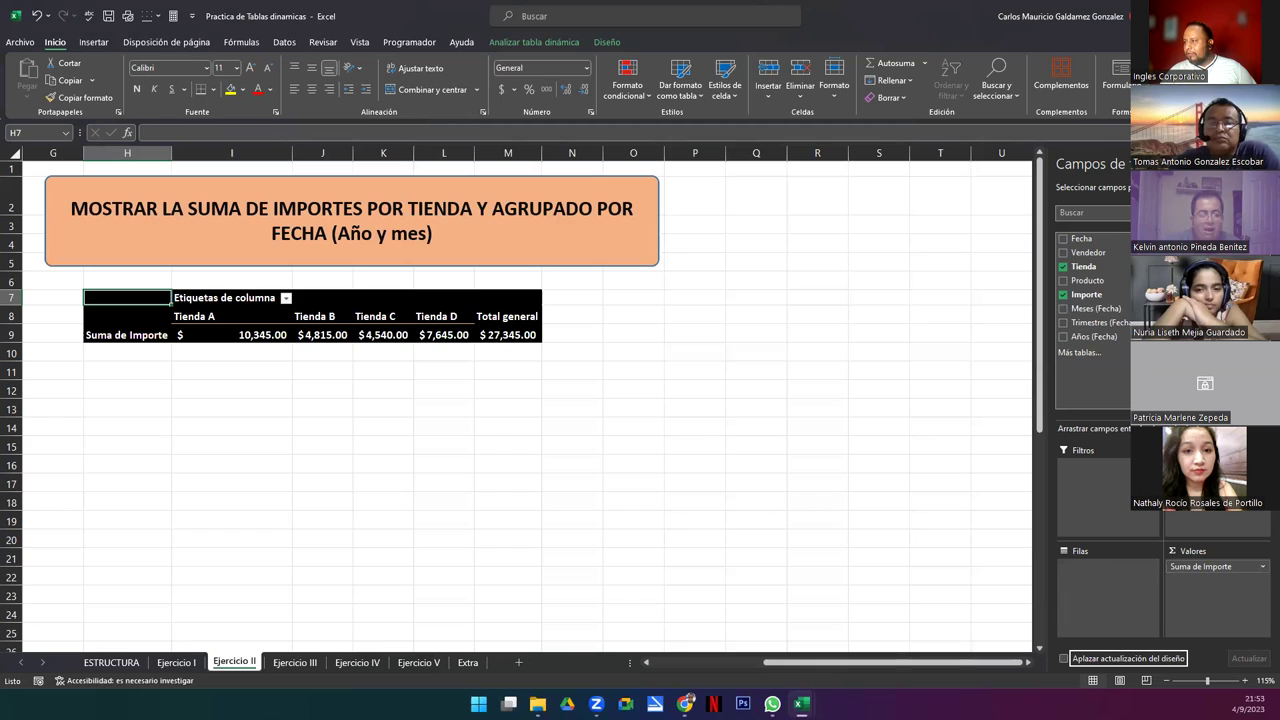
# Step: Add the Fecha field back to the Ejercicio II PivotTable and highlight "Año y mes" in the statement
pyautogui.click(1063, 239)
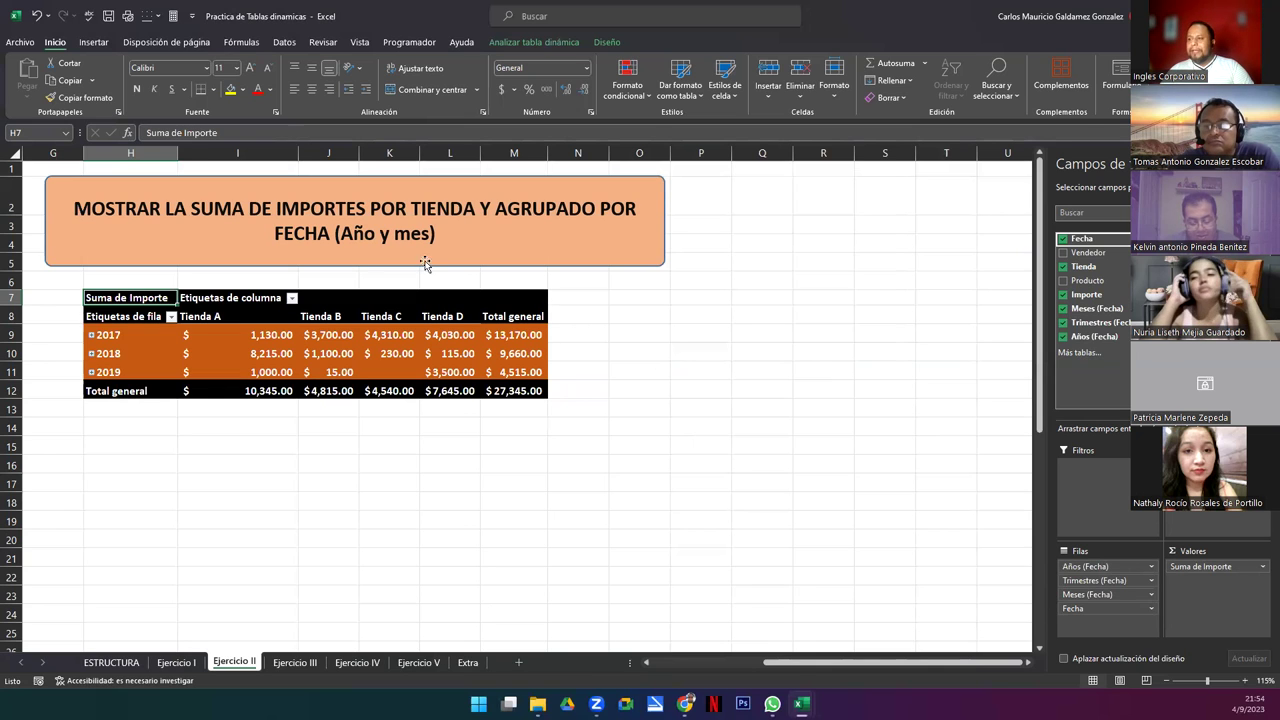
pyautogui.moveTo(340, 234); pyautogui.dragTo(418, 236)
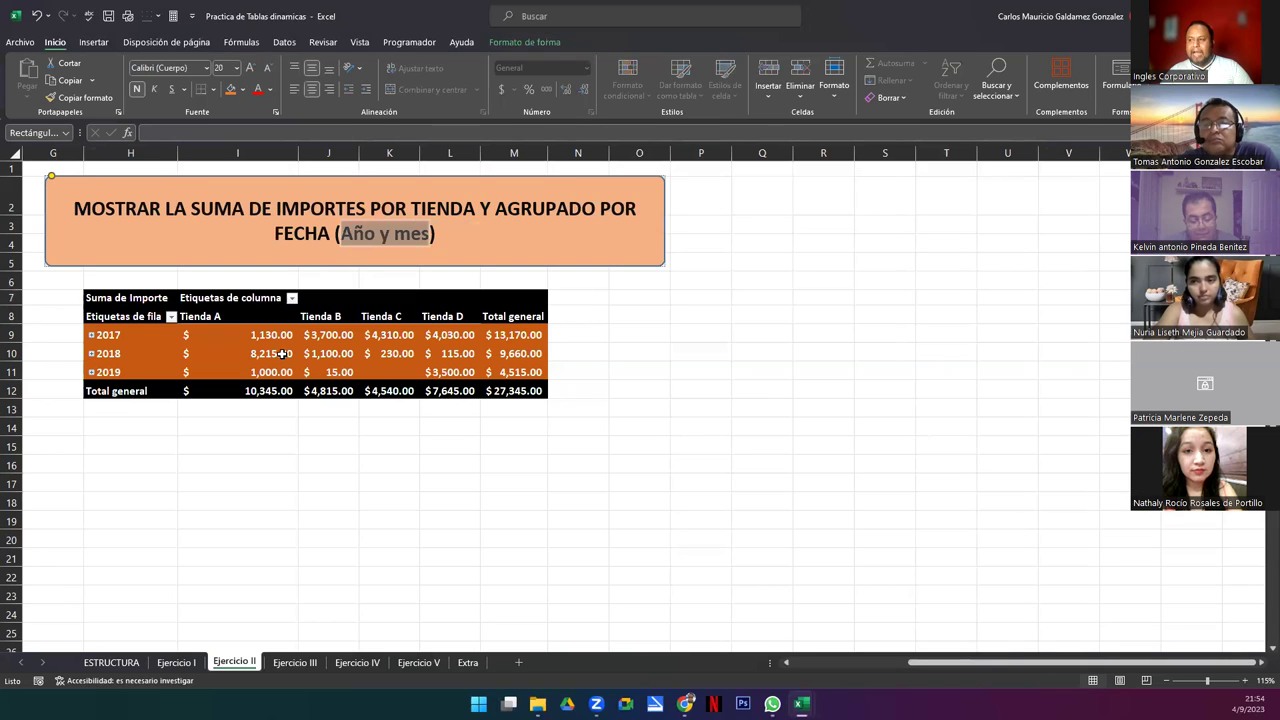
pyautogui.click(283, 354)
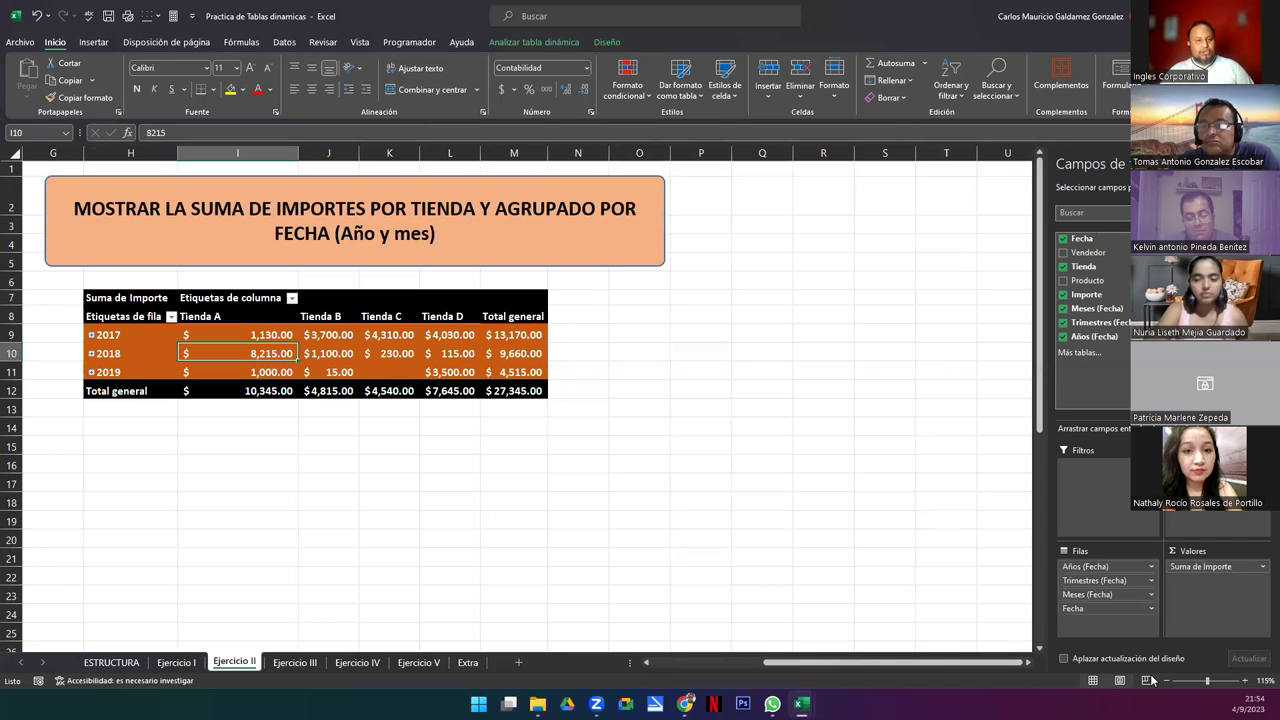
# Step: Remove the Fecha field from the PivotTable's rows and expand 2017 with its Trim.1 and Trim.2 quarters down to the months
pyautogui.click(1151, 609)
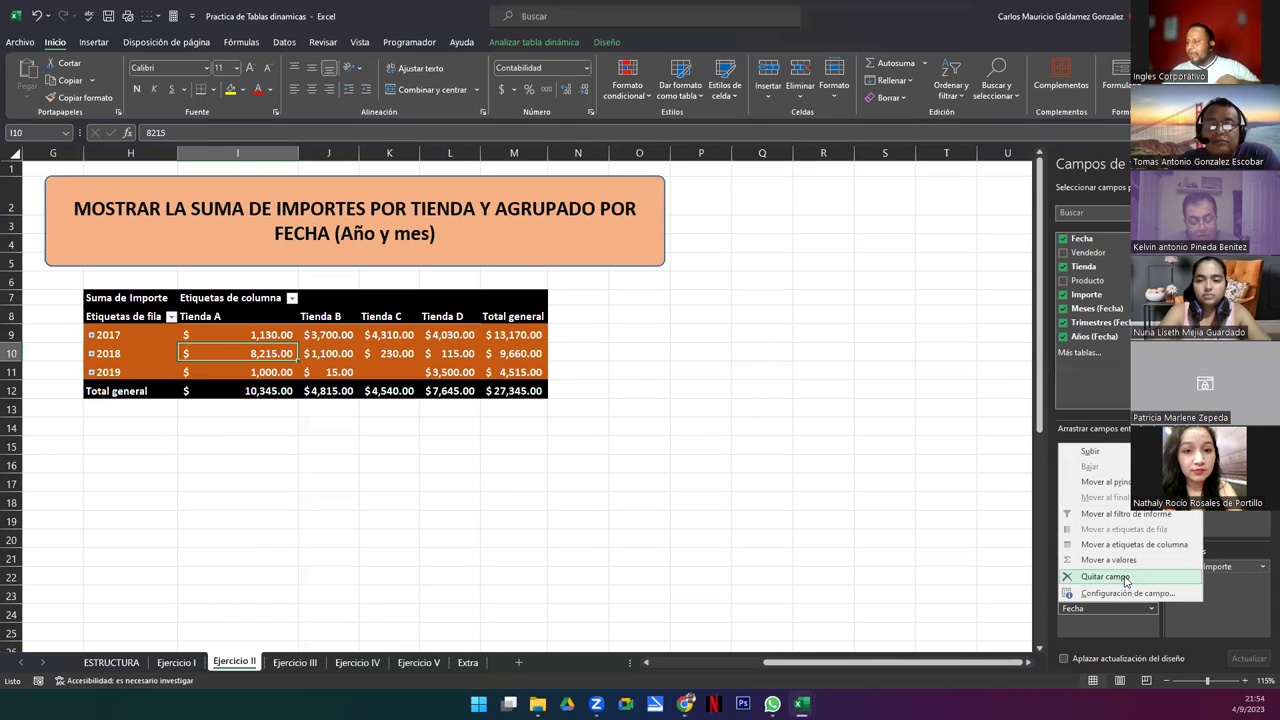
pyautogui.click(1125, 577)
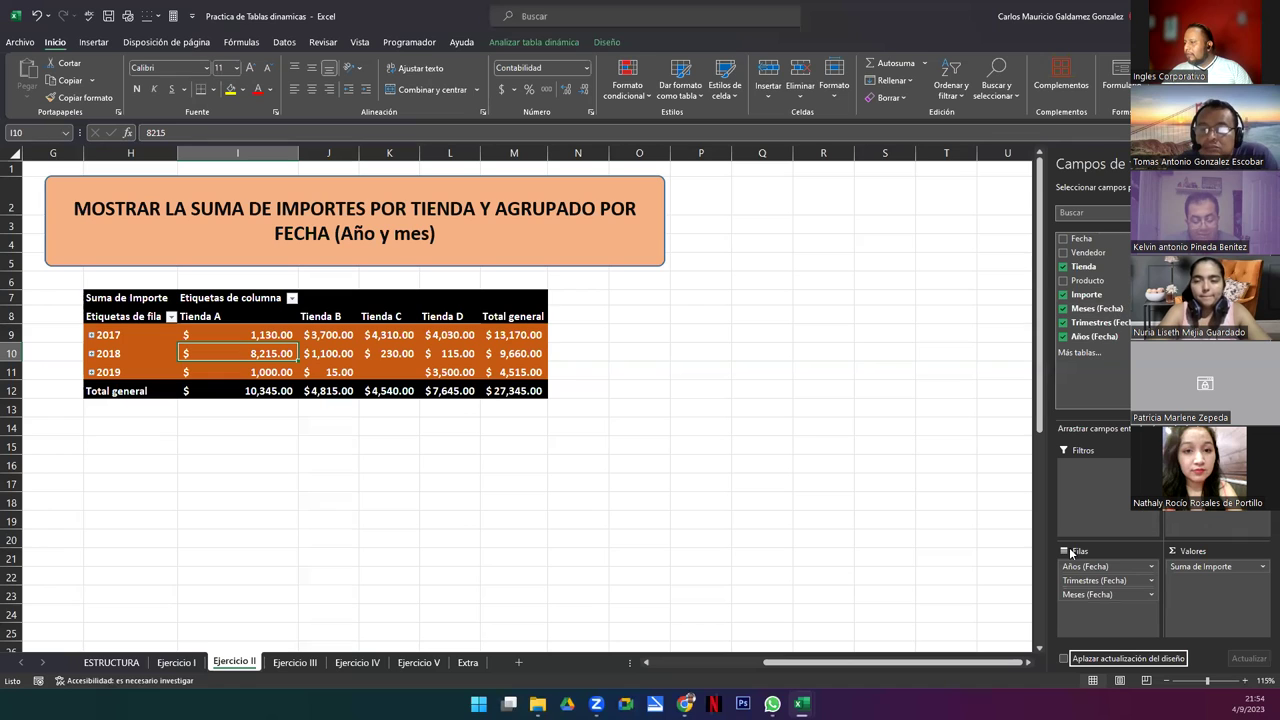
pyautogui.click(91, 336)
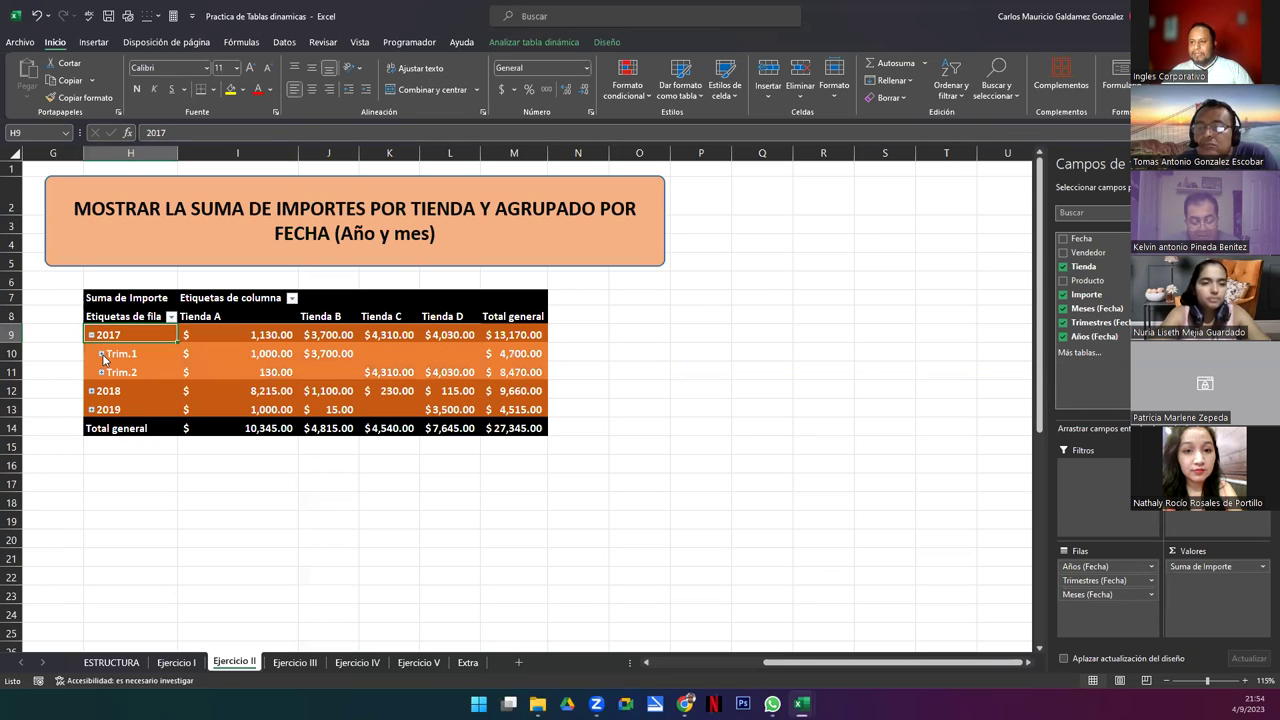
pyautogui.click(102, 355)
pyautogui.click(101, 392)
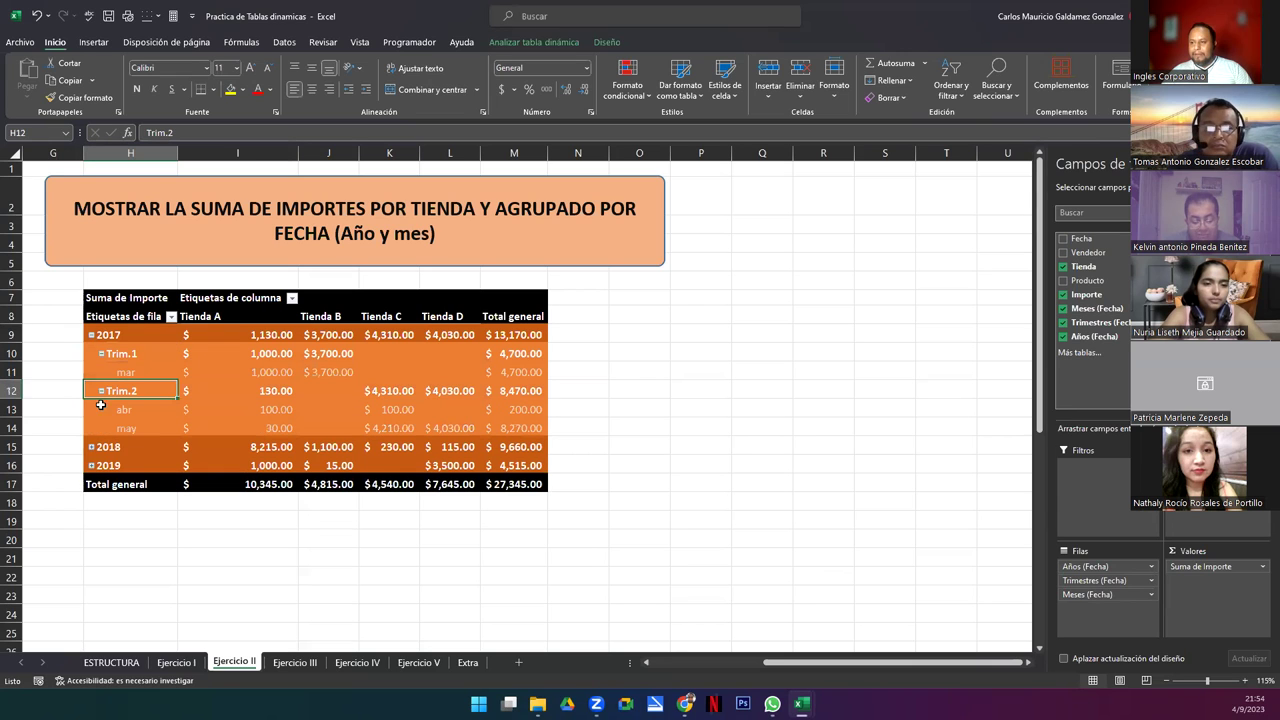
# Step: Expand the 2018 and 2019 groups, including the Trim.3 quarter of 2018, down to the months
pyautogui.click(90, 450)
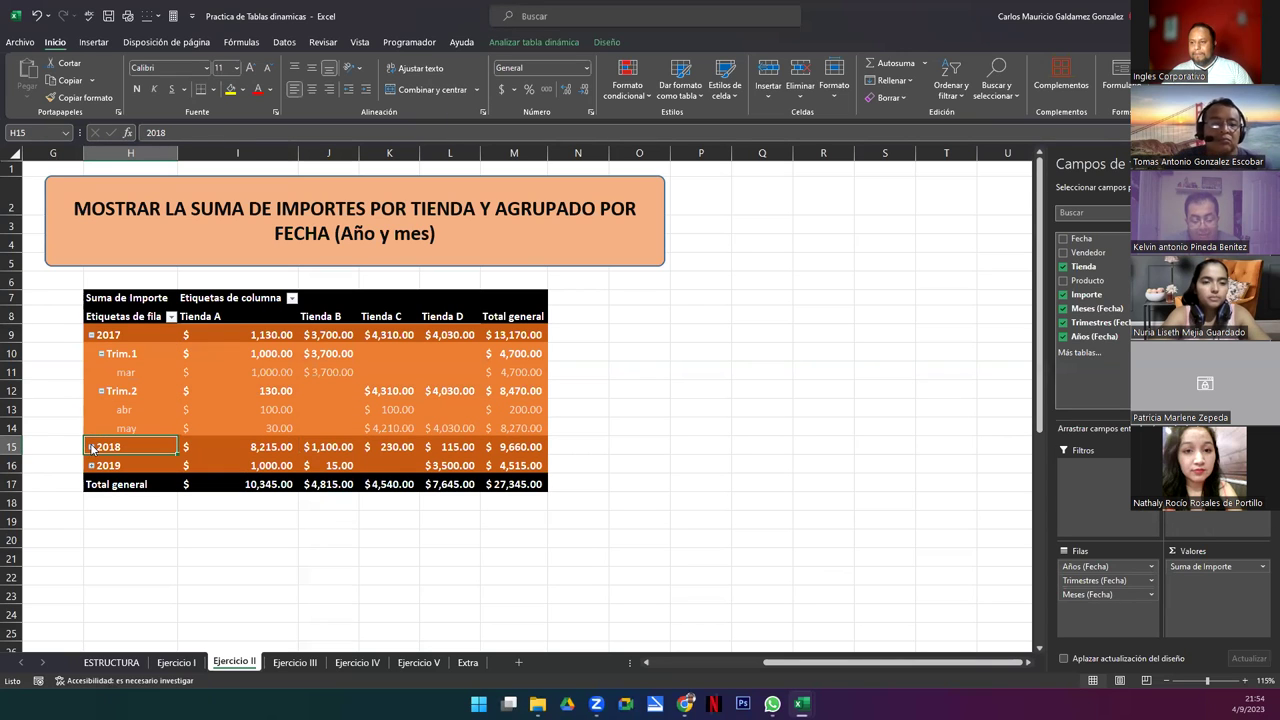
pyautogui.click(91, 447)
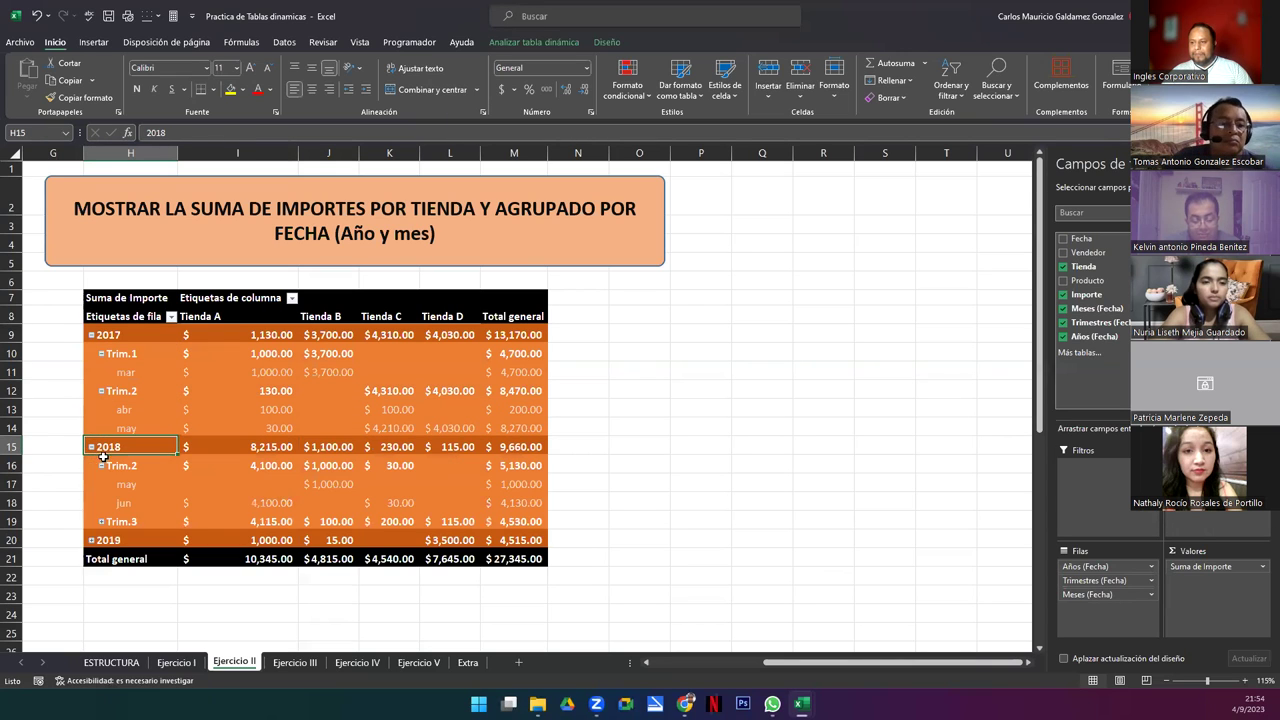
pyautogui.click(100, 521)
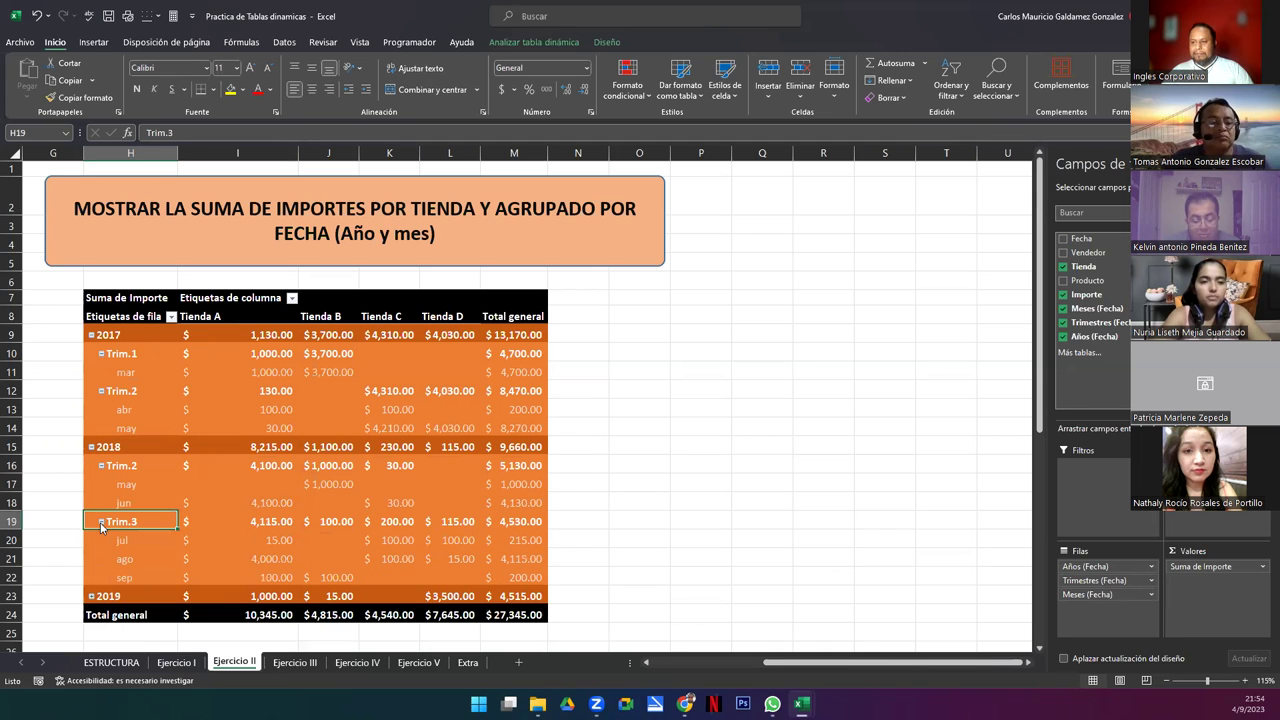
pyautogui.click(90, 600)
pyautogui.click(90, 600)
pyautogui.scroll(-5, 186, 566)
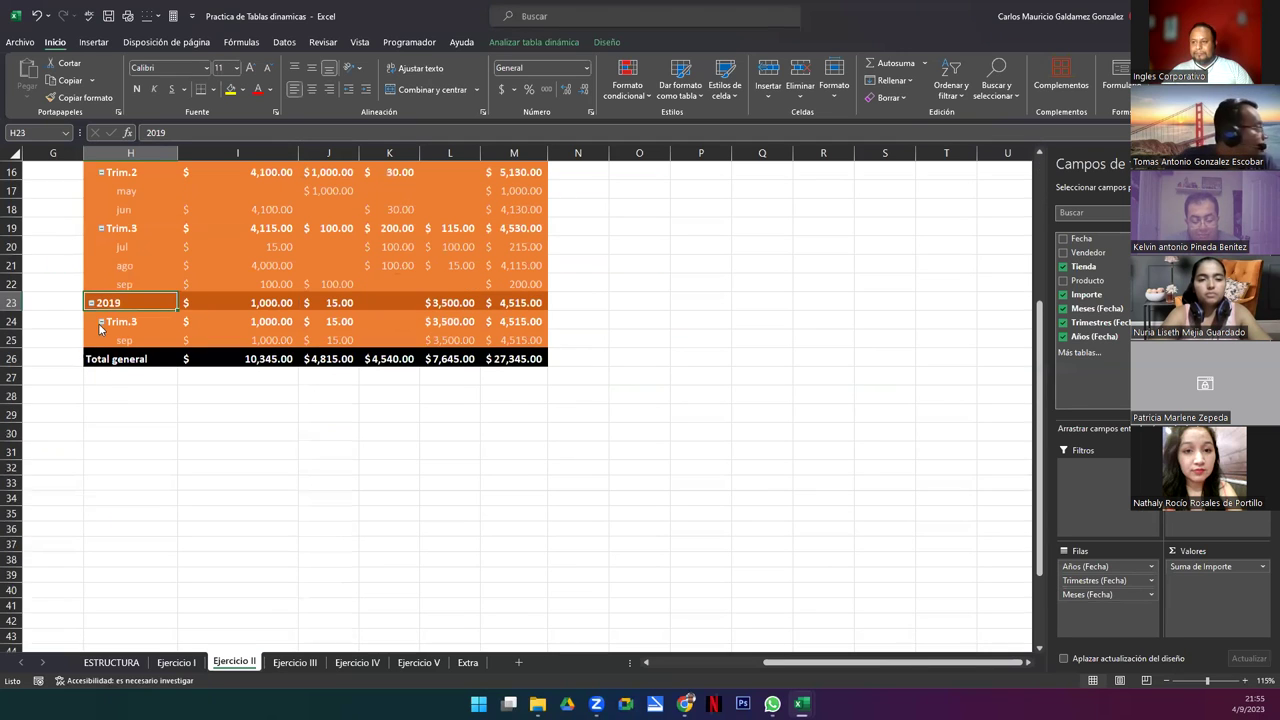
pyautogui.scroll(5, 322, 418)
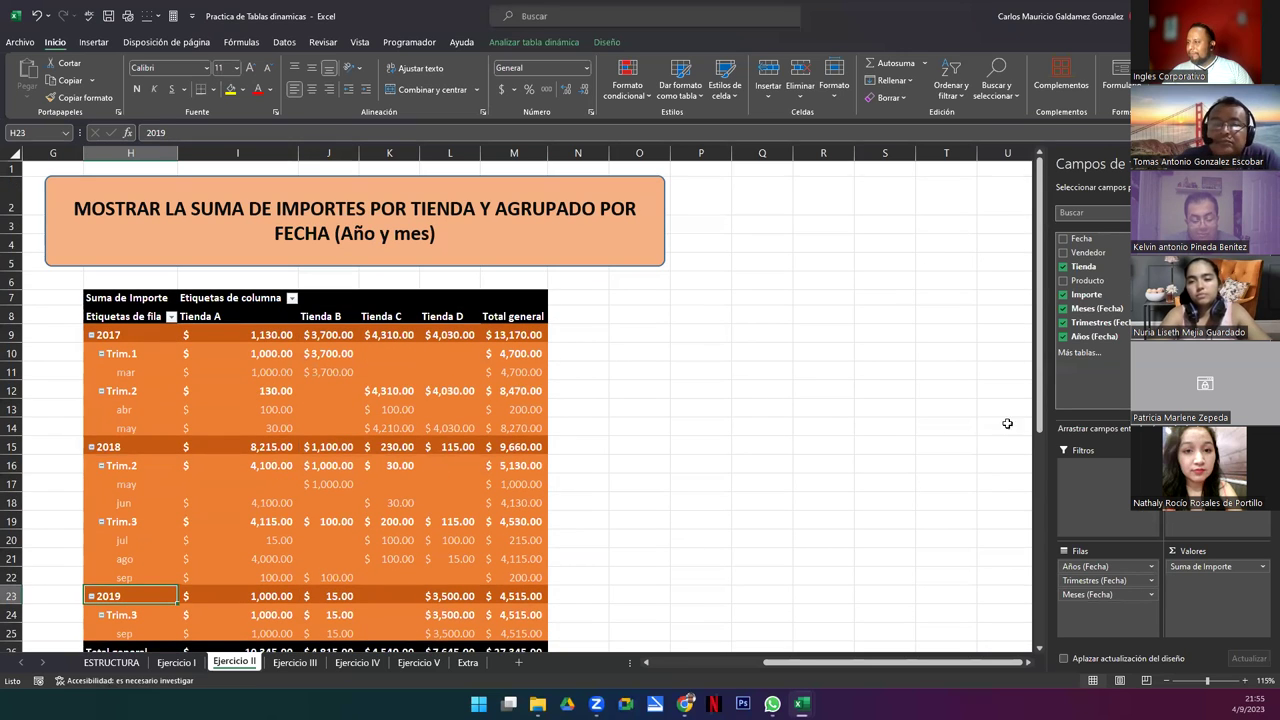
# Step: Remove the Trimestres (Fecha) field from the PivotTable's rows and highlight the year and month labels
pyautogui.moveTo(1037, 424); pyautogui.dragTo(1037, 450)
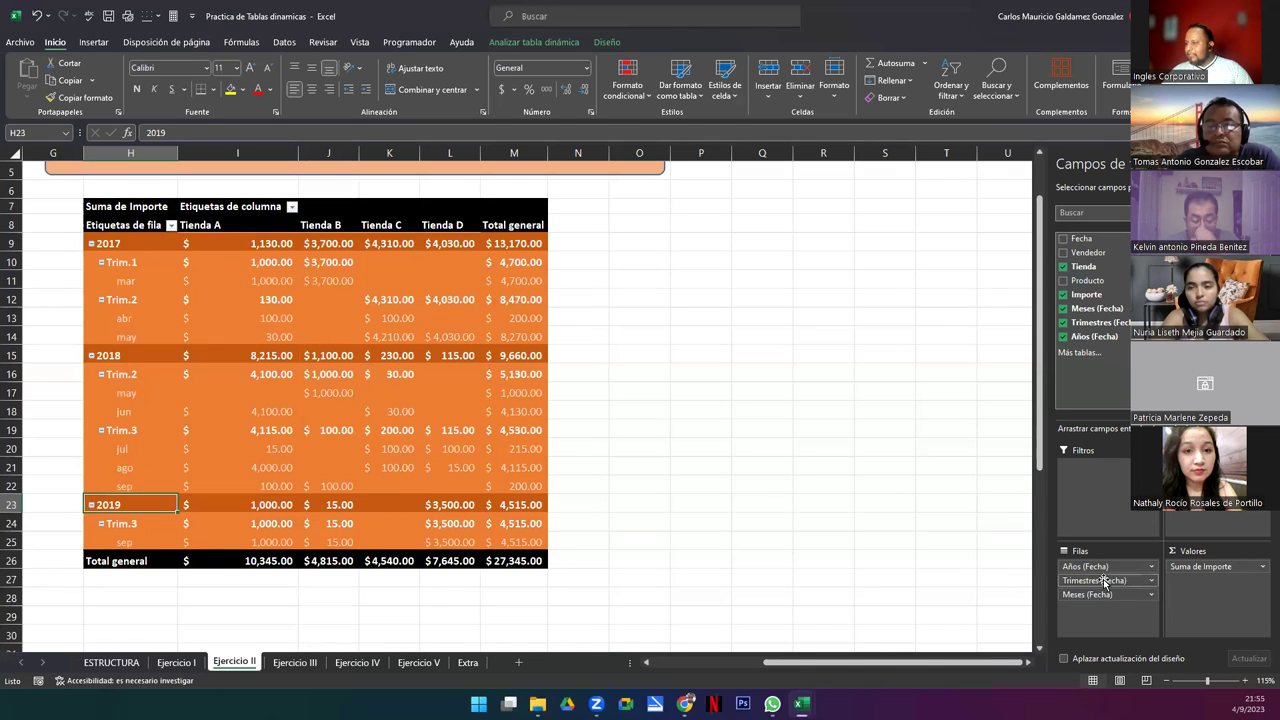
pyautogui.moveTo(1104, 597); pyautogui.dragTo(946, 572)
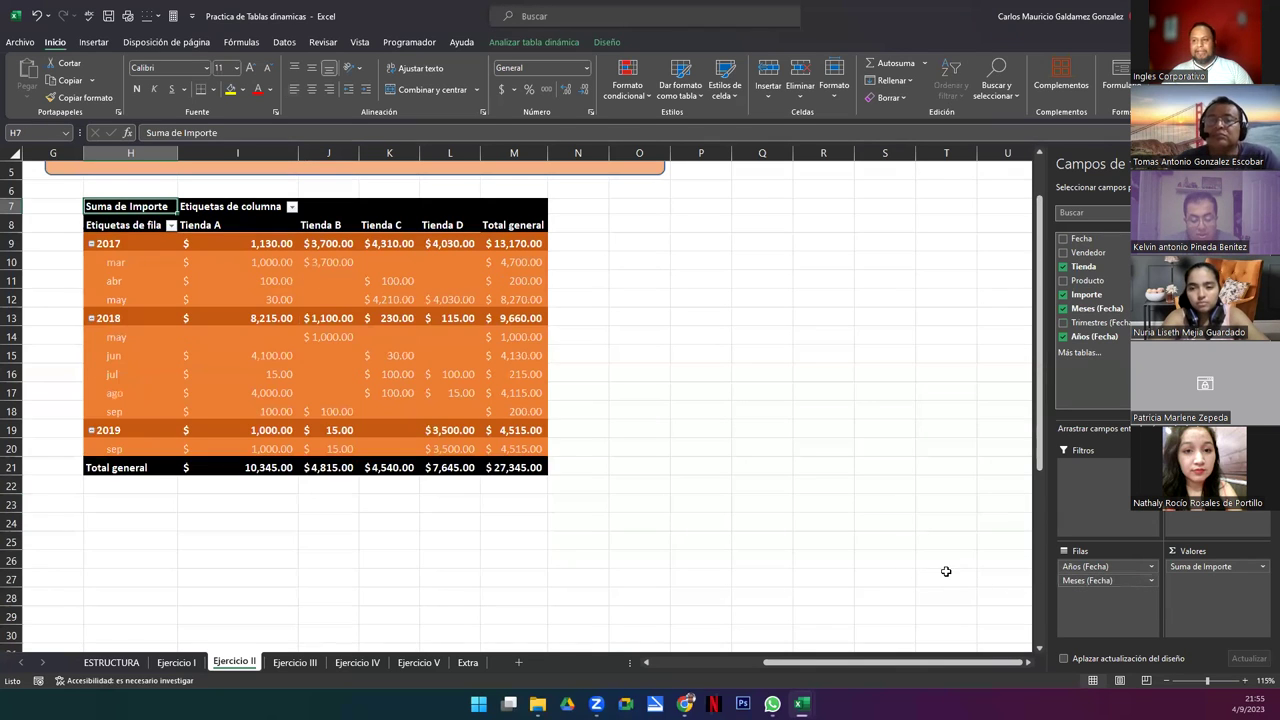
pyautogui.moveTo(142, 243); pyautogui.dragTo(143, 441)
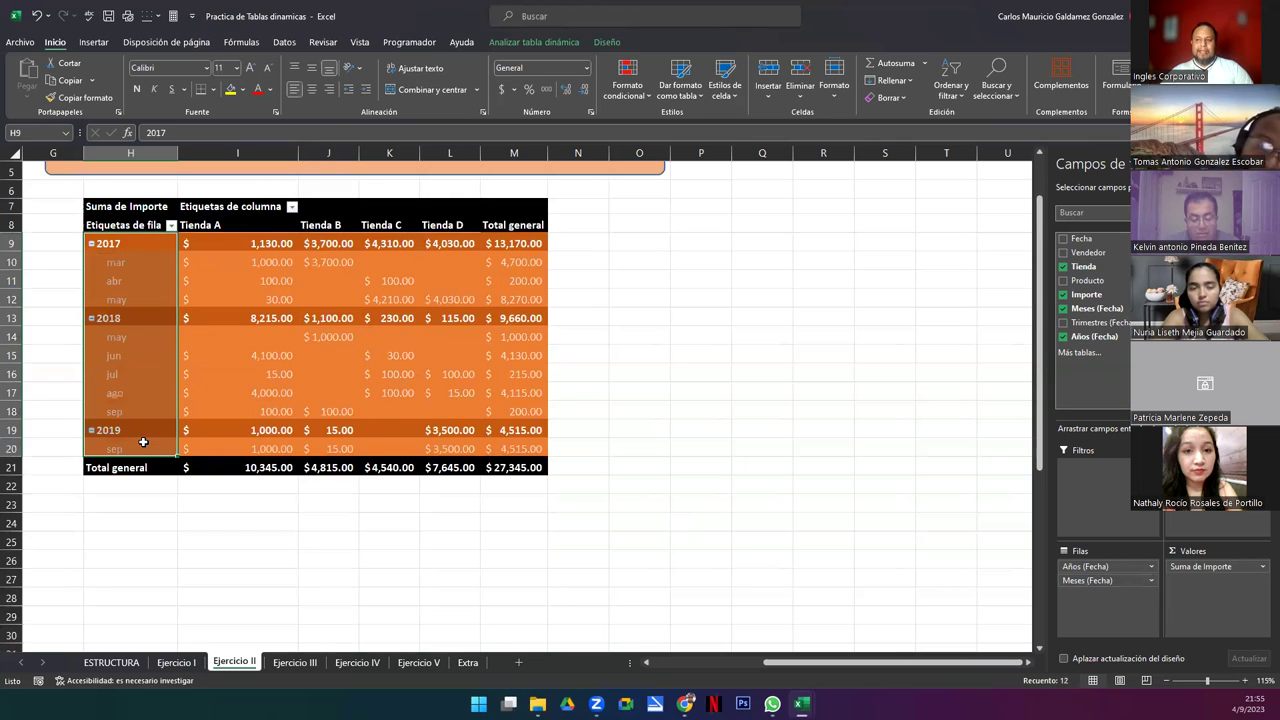
pyautogui.click(118, 298)
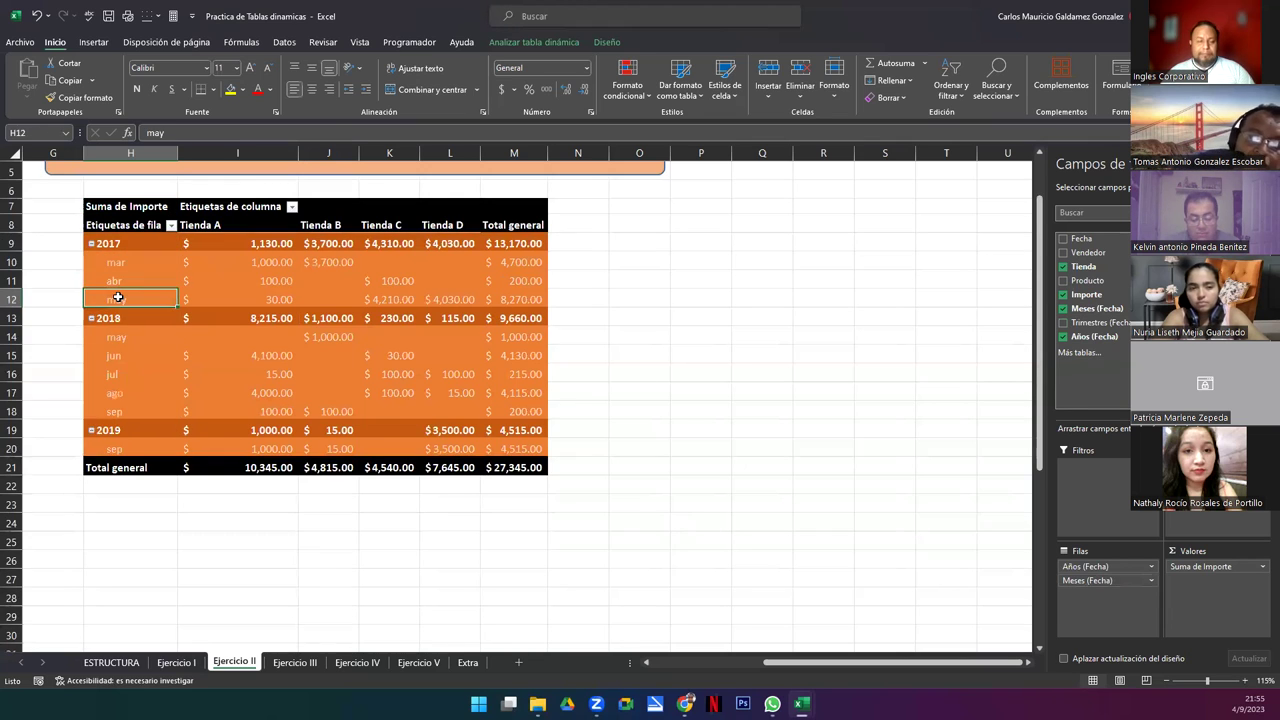
# Step: Collapse the 2017, 2018 and 2019 groups to year level and expand each of them again to its months
pyautogui.click(91, 244)
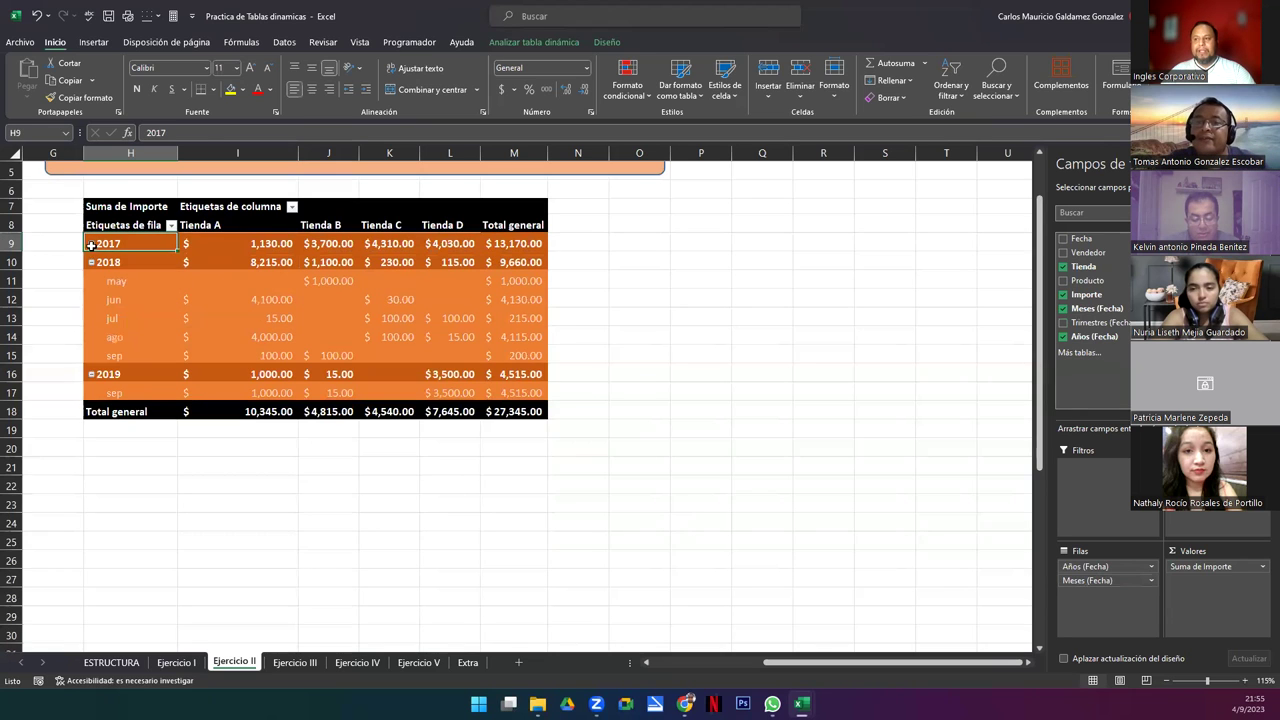
pyautogui.click(91, 262)
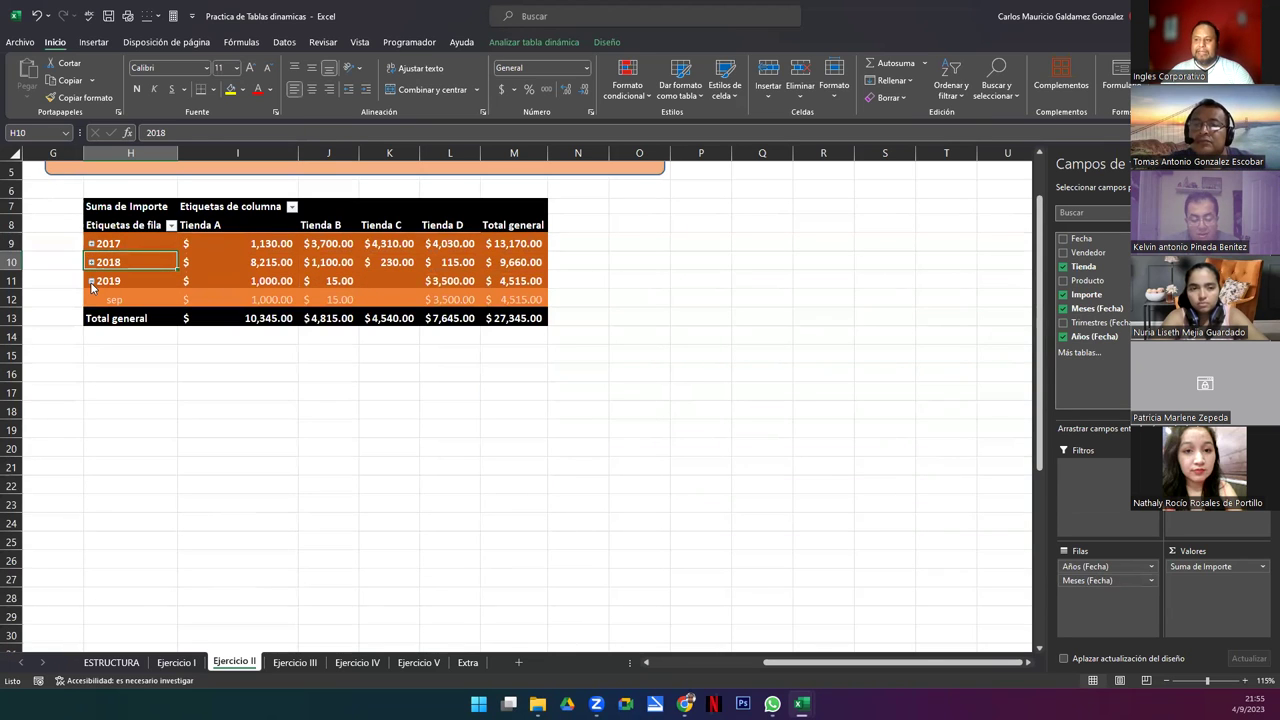
pyautogui.click(92, 281)
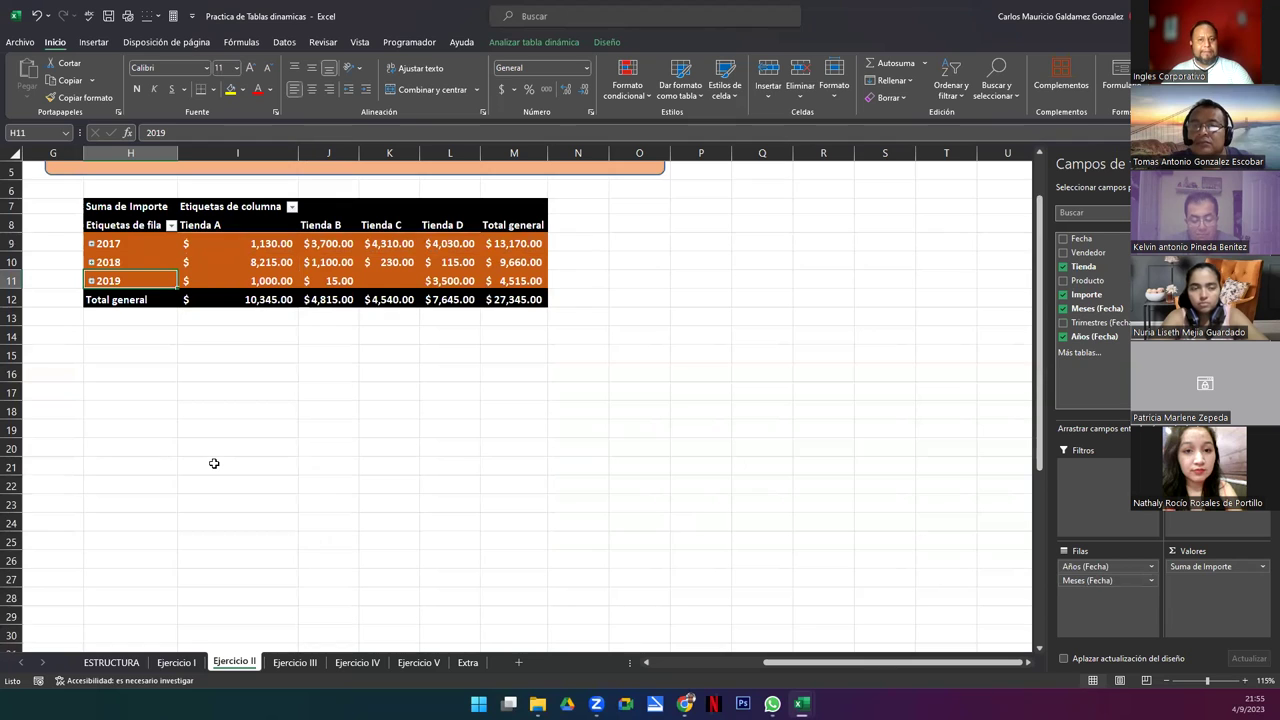
pyautogui.click(91, 244)
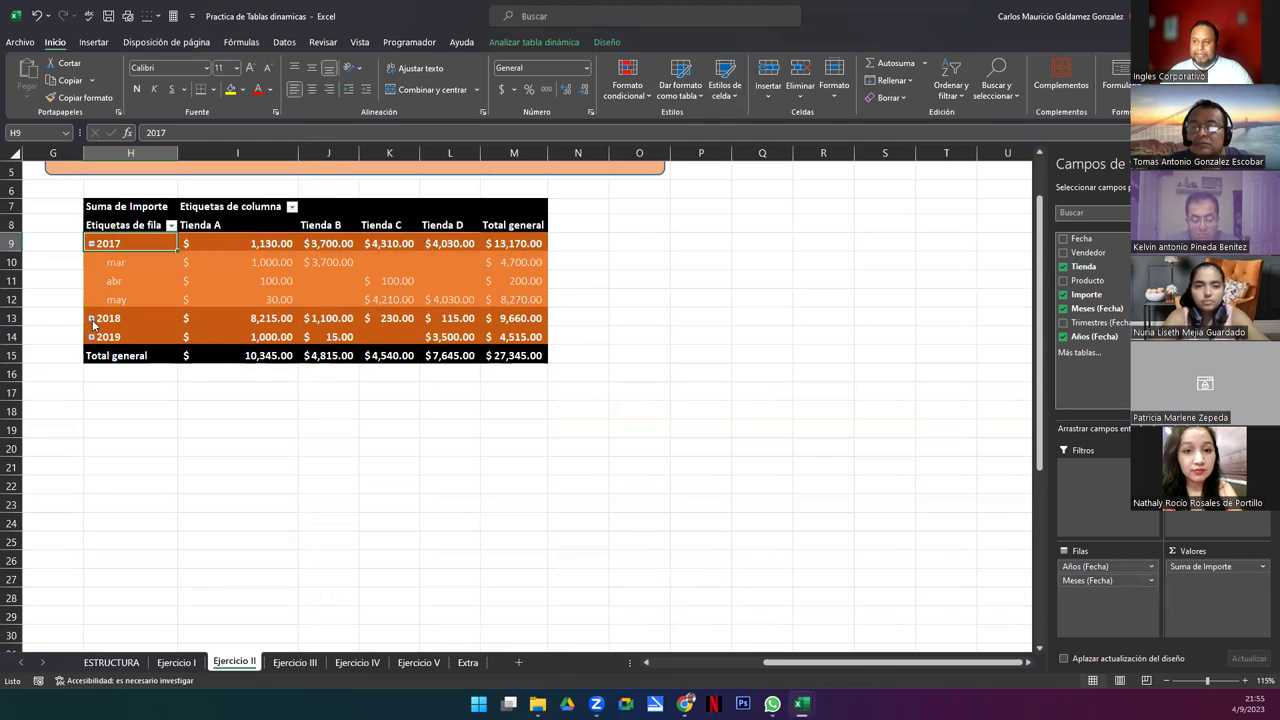
pyautogui.click(91, 318)
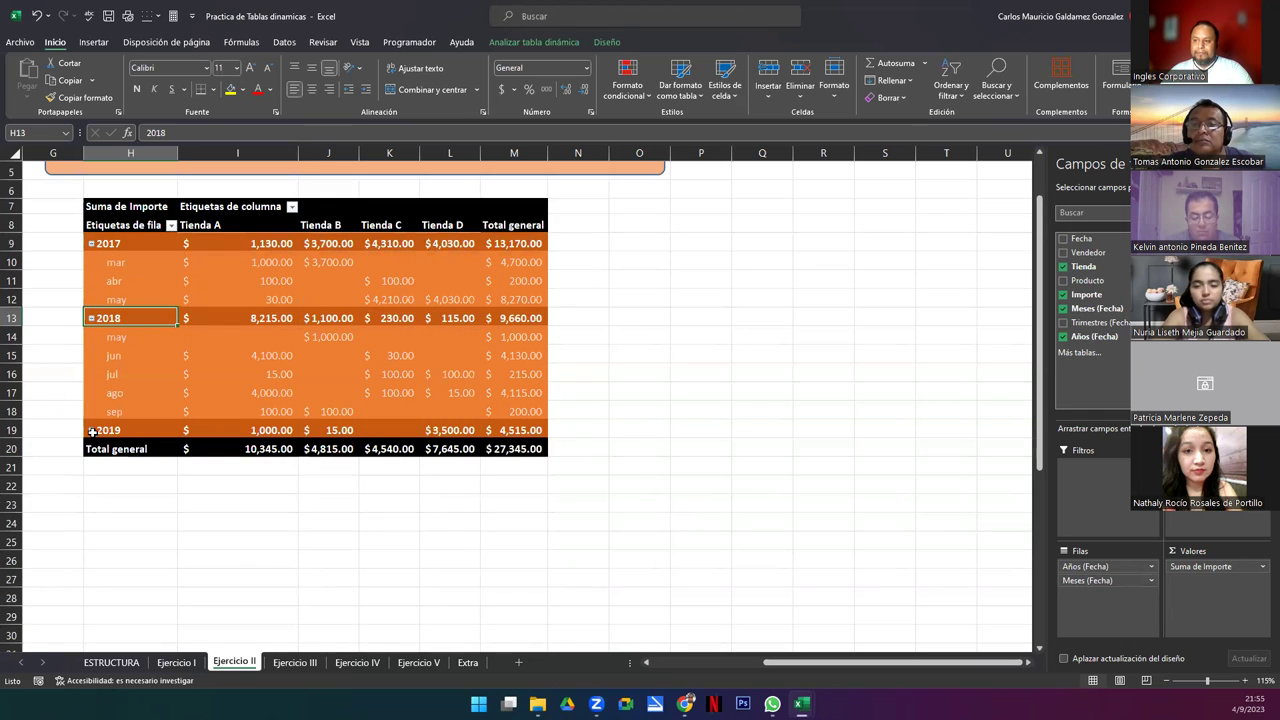
pyautogui.click(91, 430)
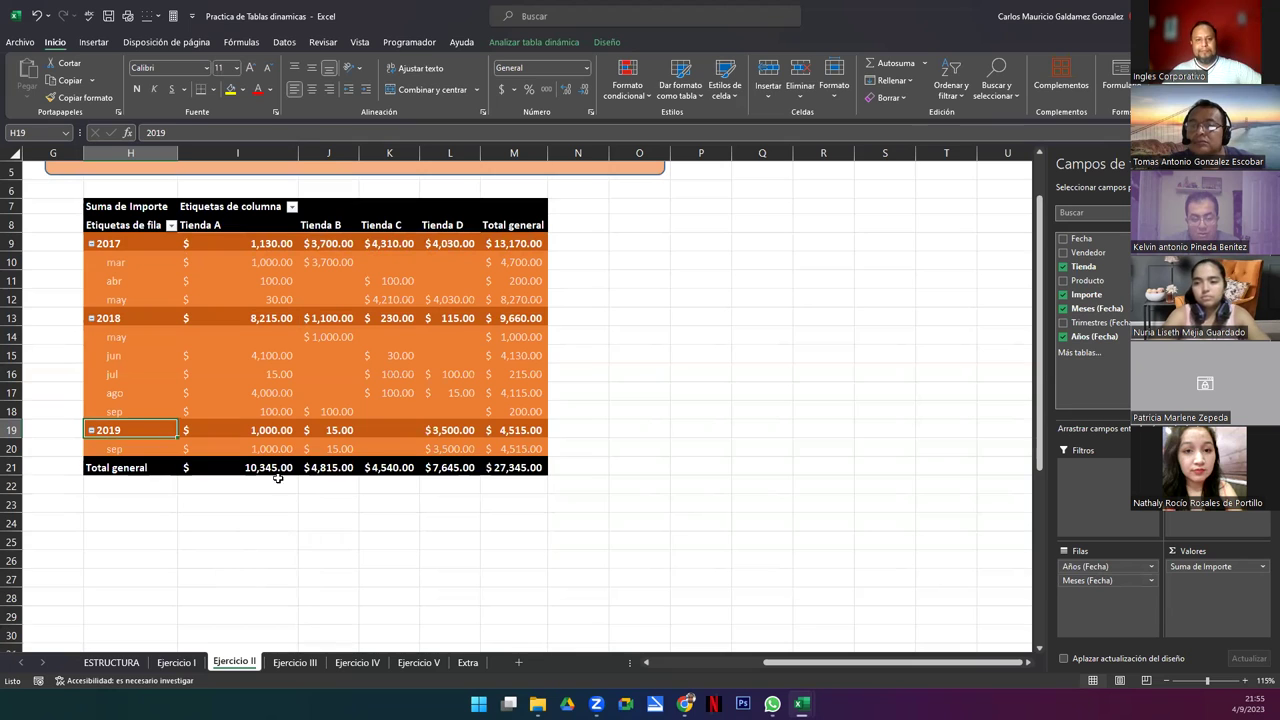
# Step: Examine the year and month amounts of Tienda A and the month labels in the Ejercicio II PivotTable
pyautogui.moveTo(268, 399)
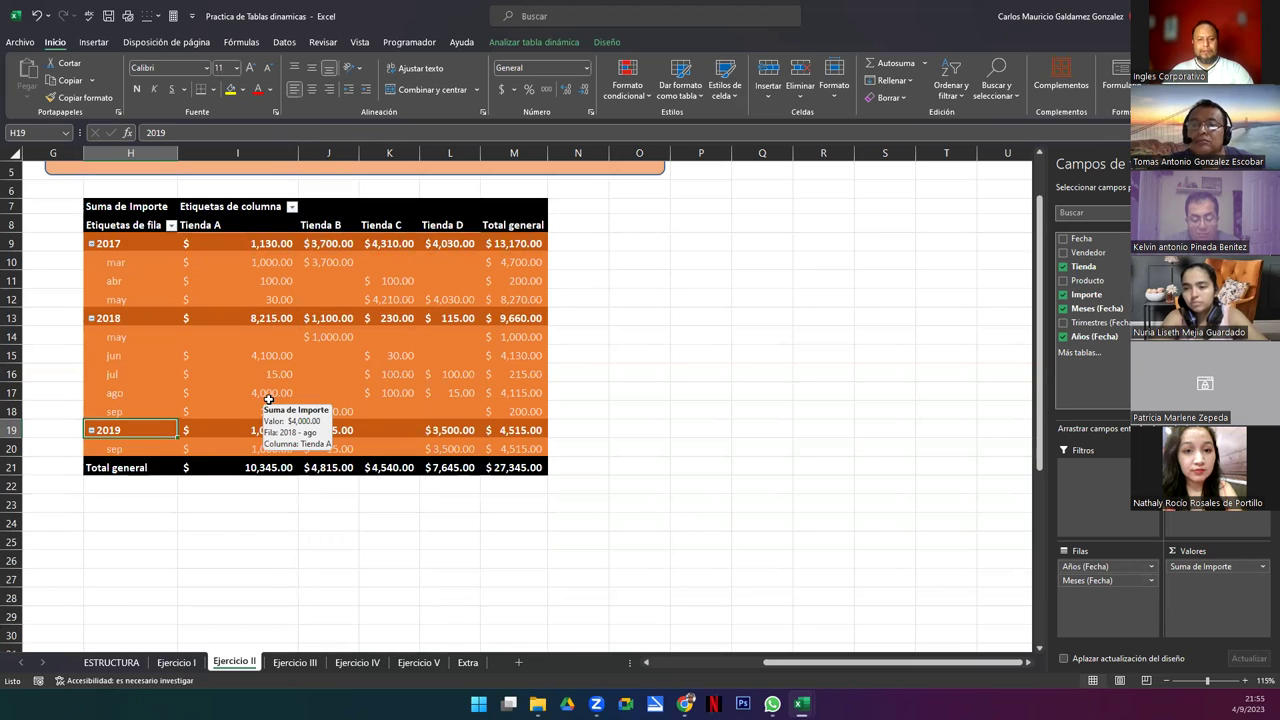
pyautogui.click(268, 399)
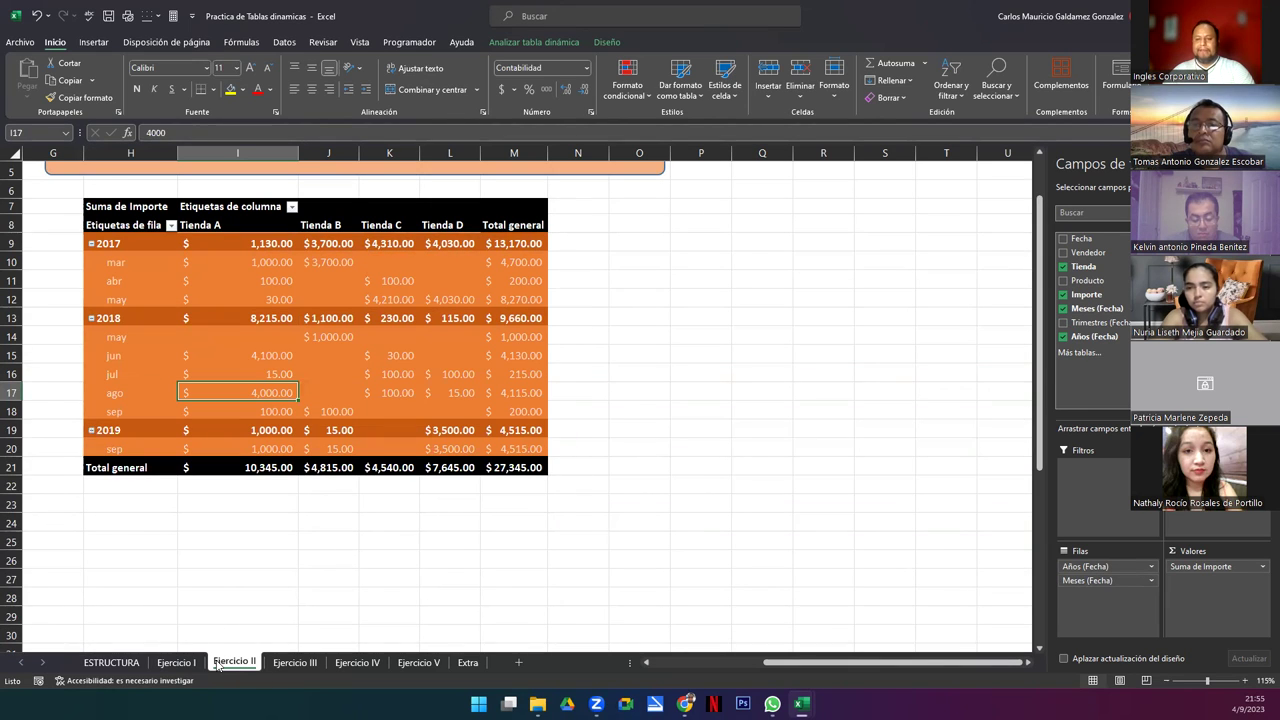
pyautogui.moveTo(233, 451)
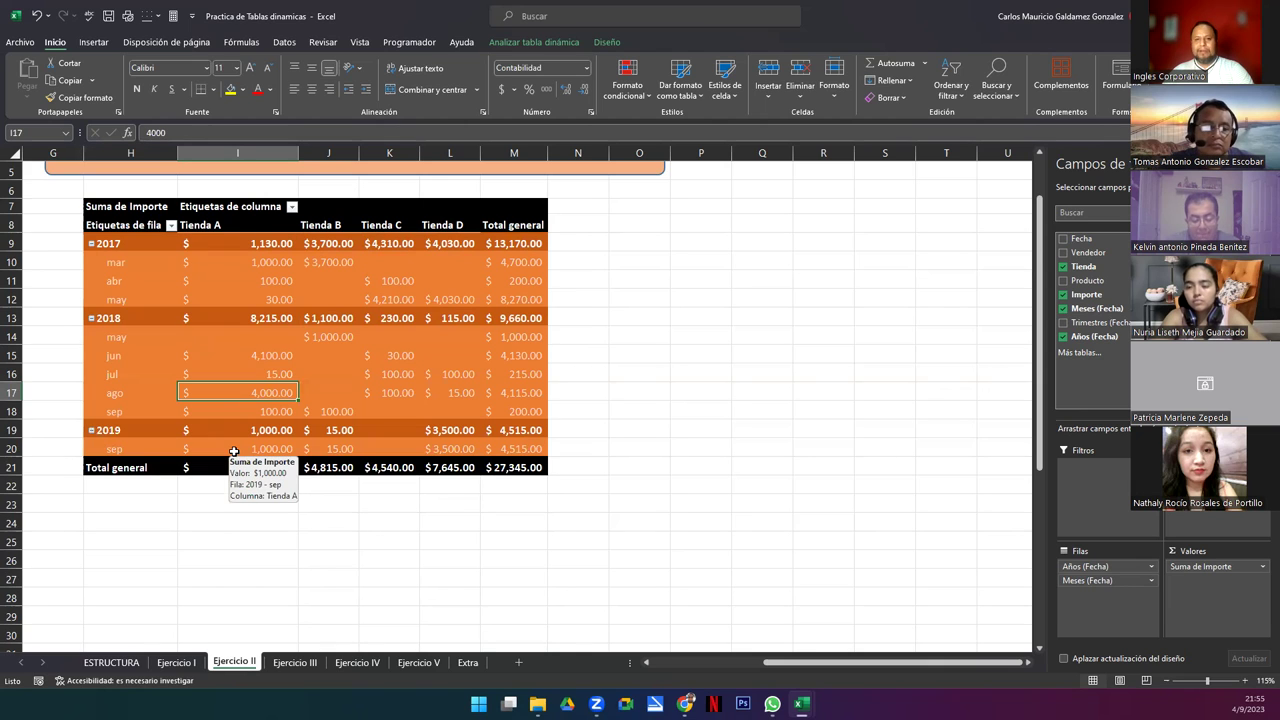
pyautogui.click(292, 350)
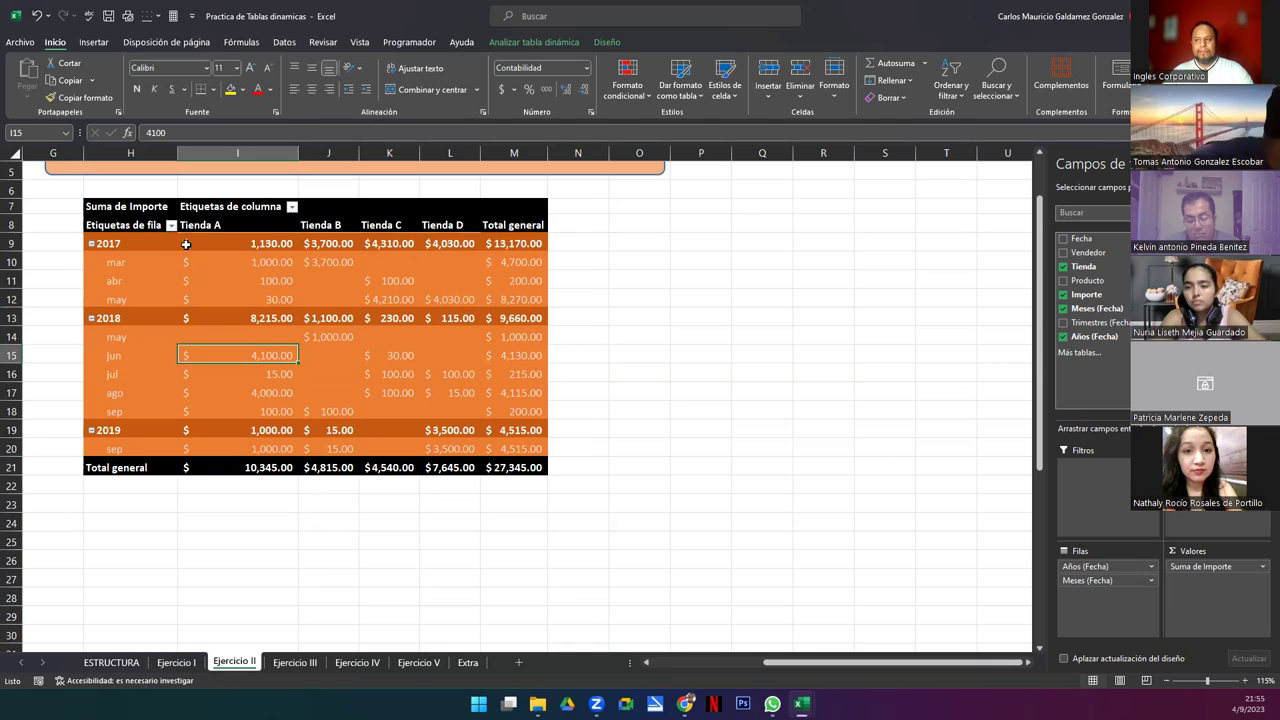
pyautogui.click(188, 245)
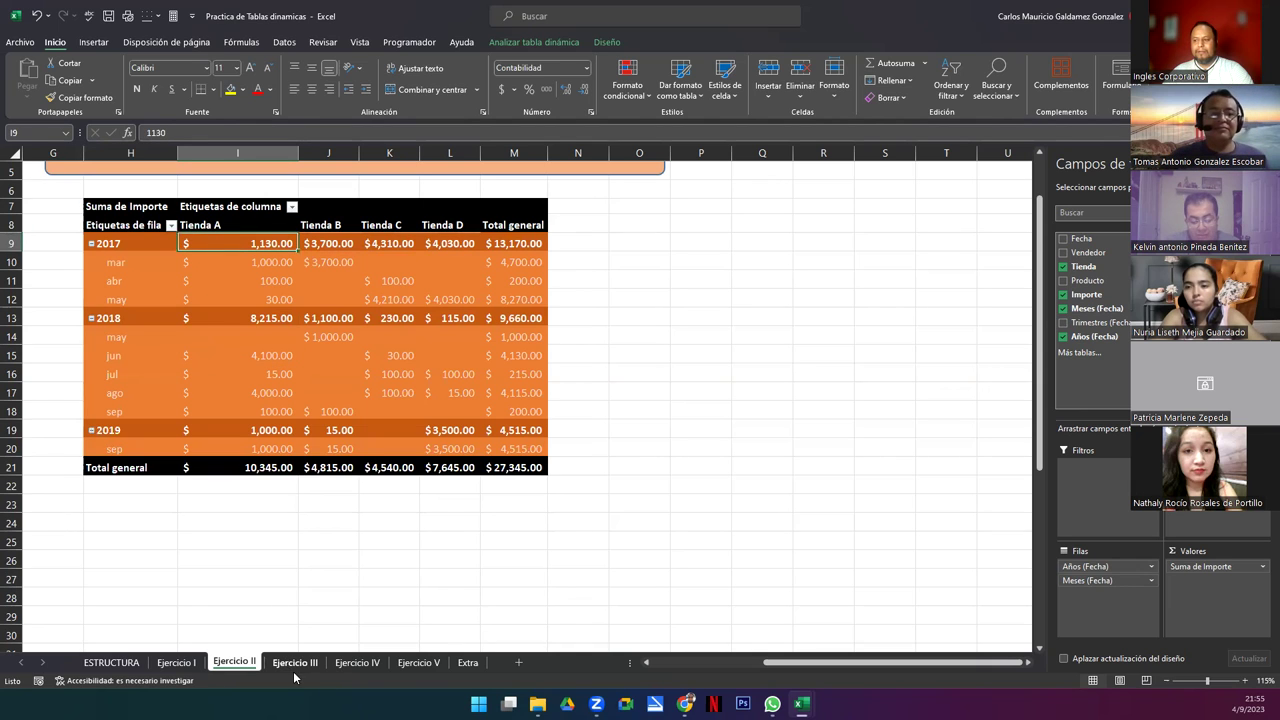
pyautogui.click(266, 299)
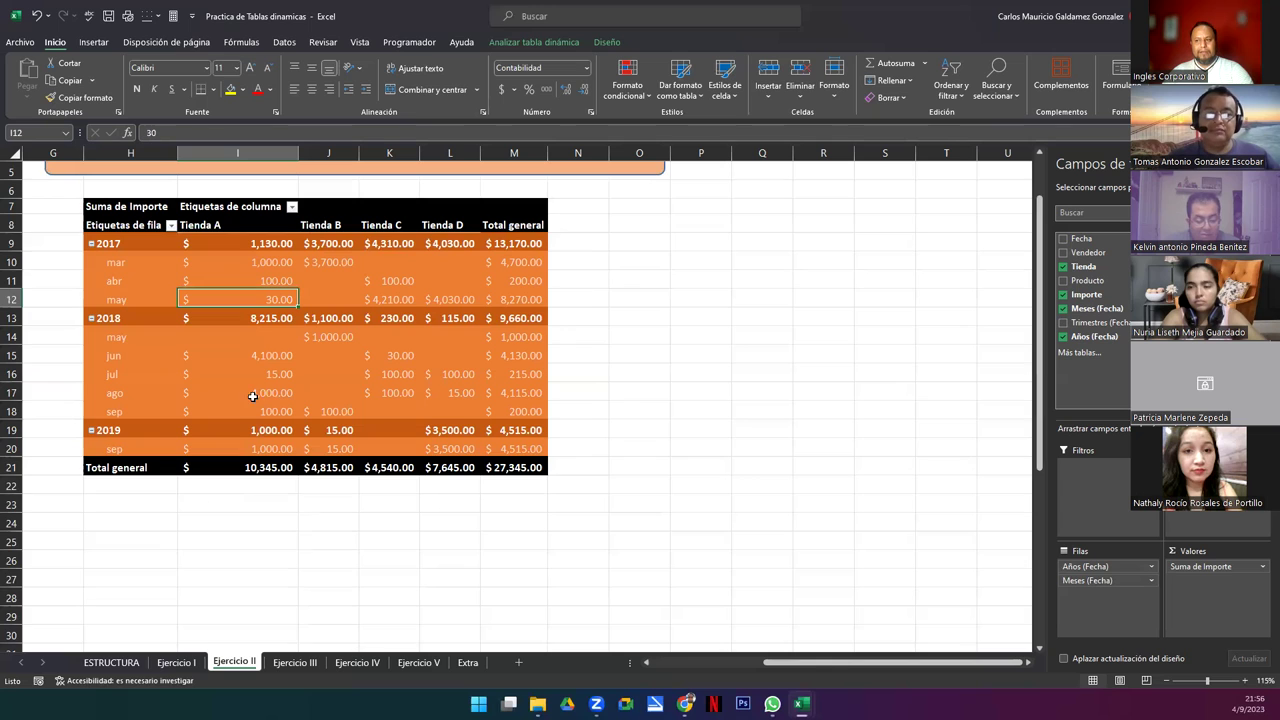
pyautogui.click(130, 283)
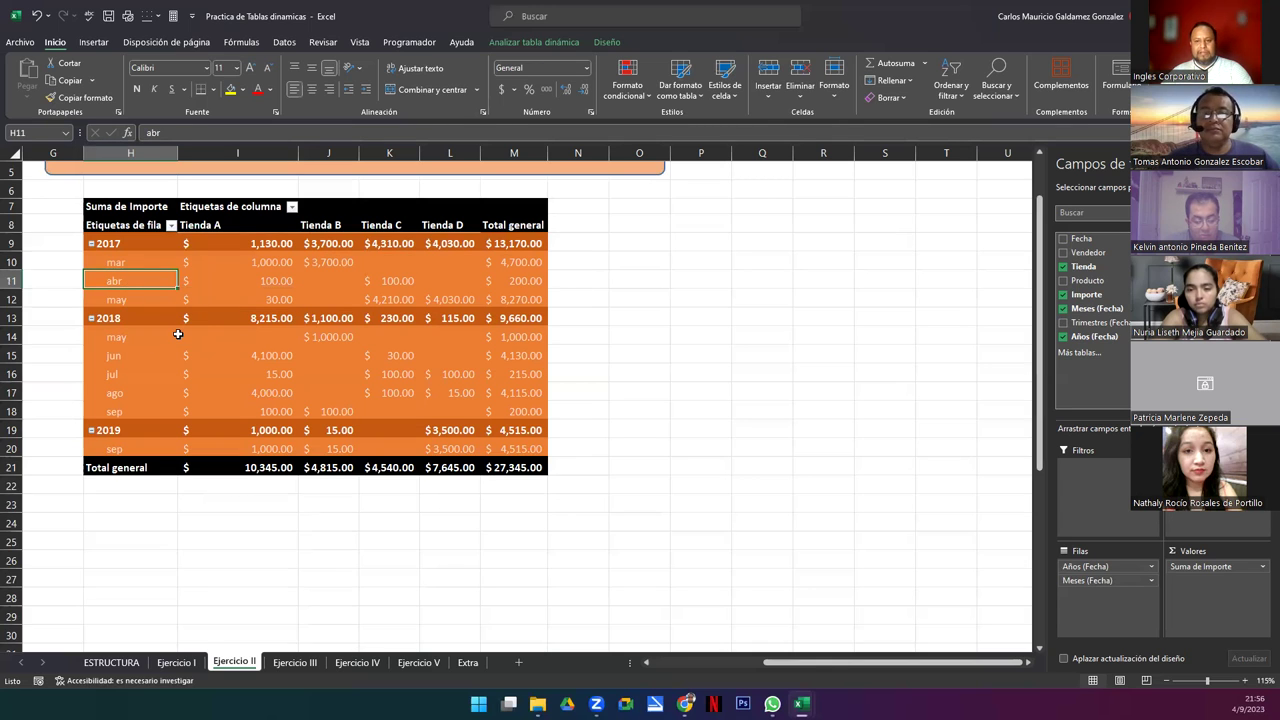
pyautogui.moveTo(178, 335)
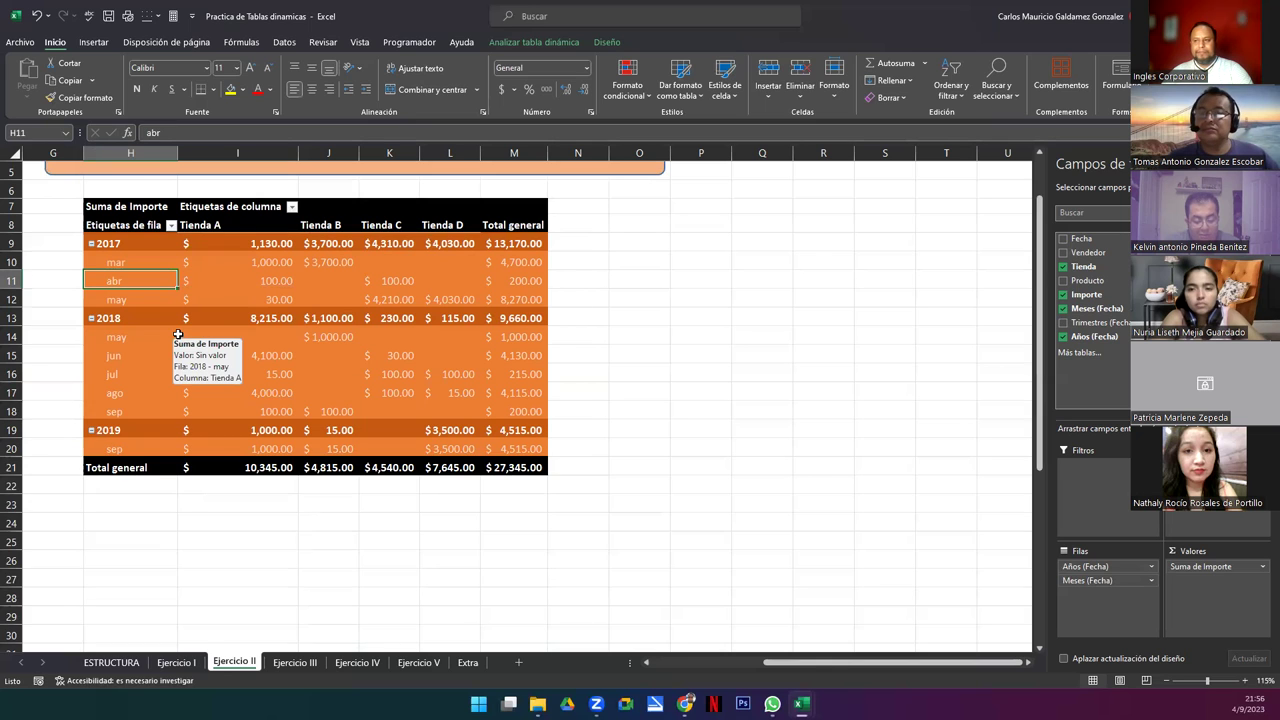
pyautogui.click(147, 333)
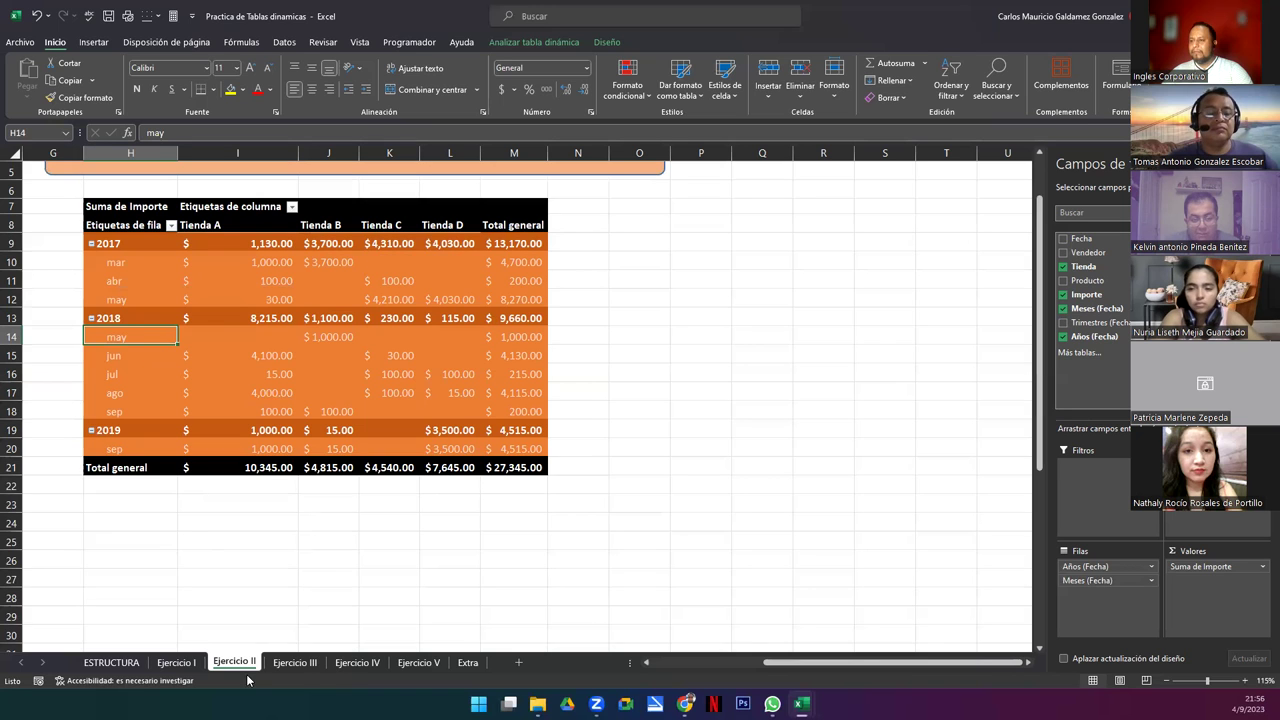
# Step: Return to the Ejercicio III sheet and select cell H10 inside the empty PivotTable
pyautogui.click(298, 664)
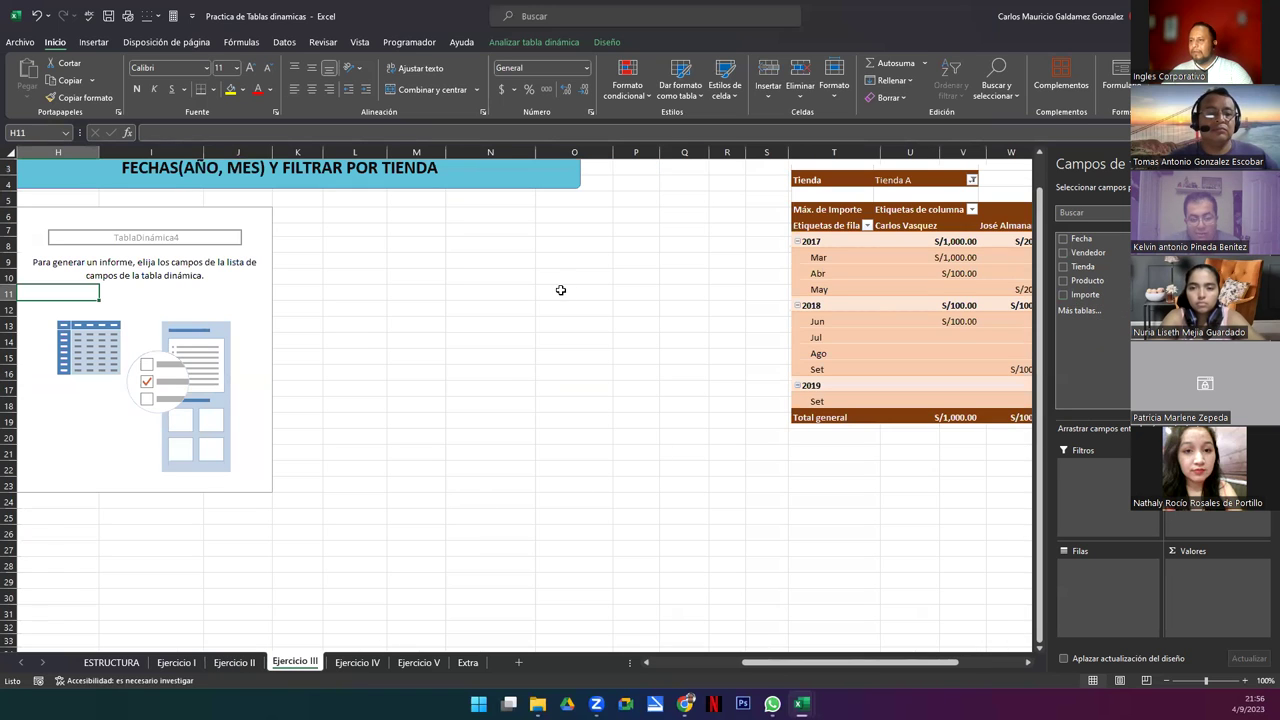
pyautogui.scroll(1, 370, 368)
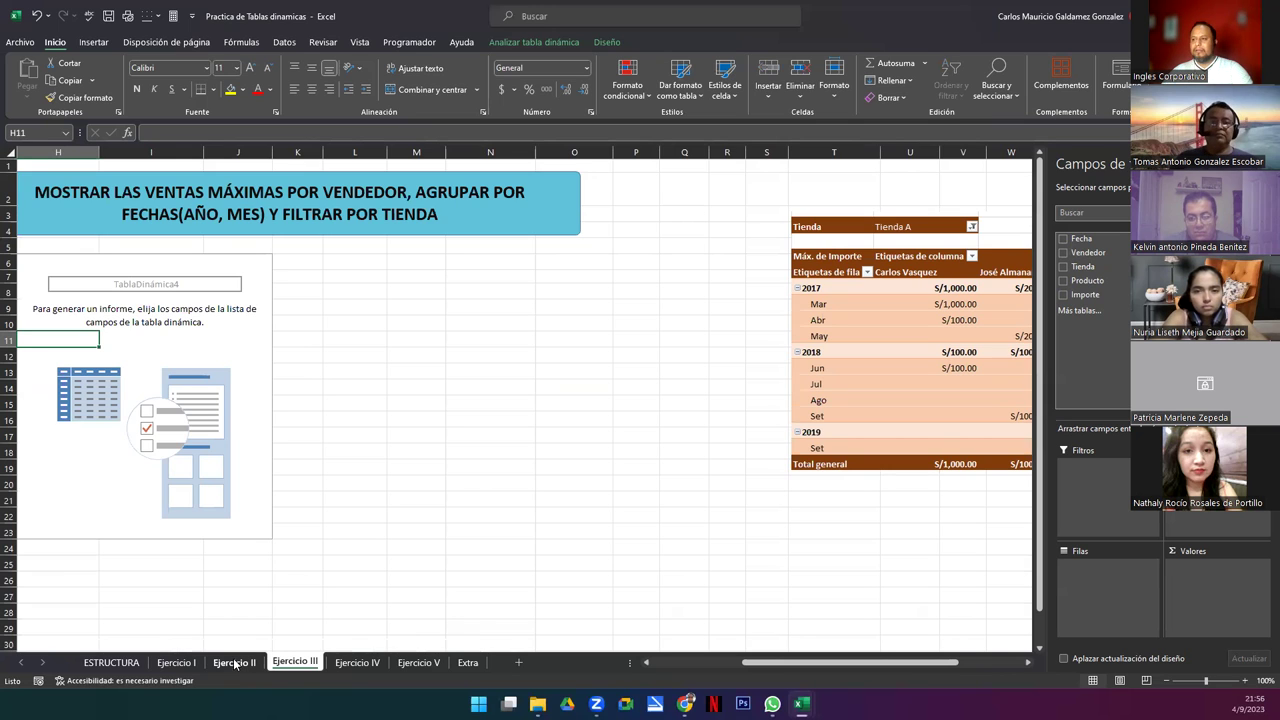
pyautogui.click(200, 342)
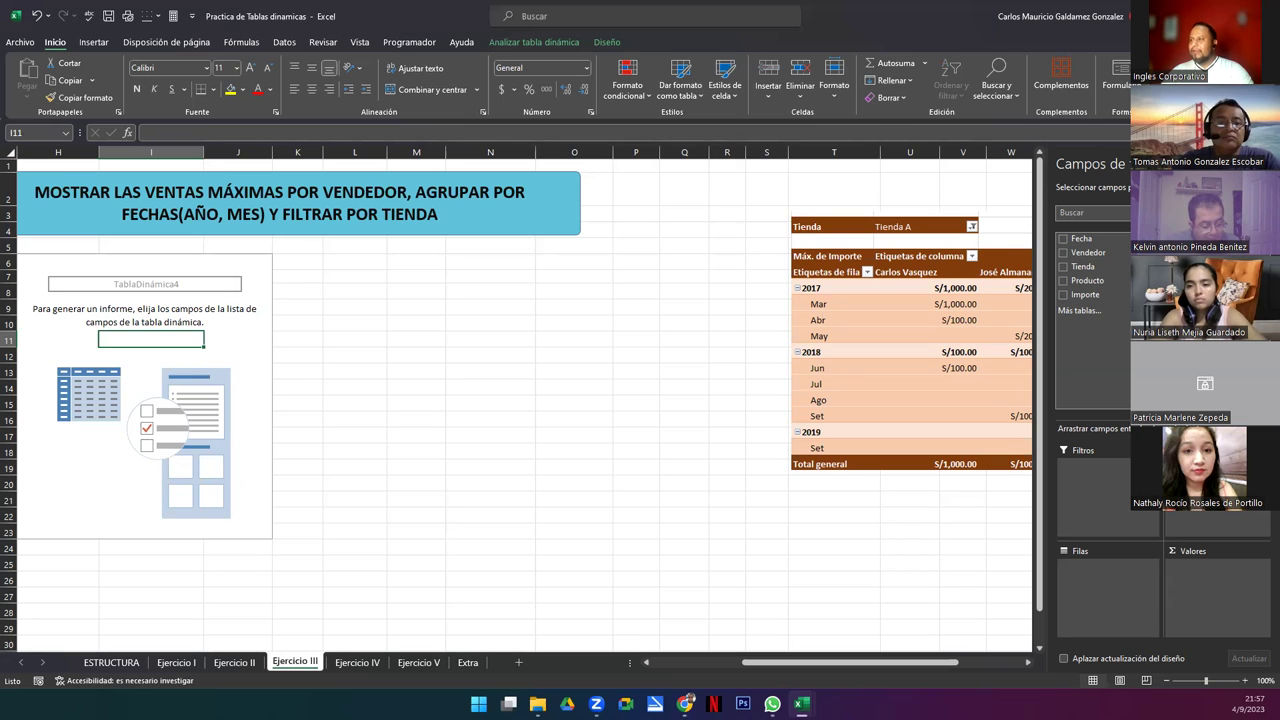
pyautogui.click(59, 327)
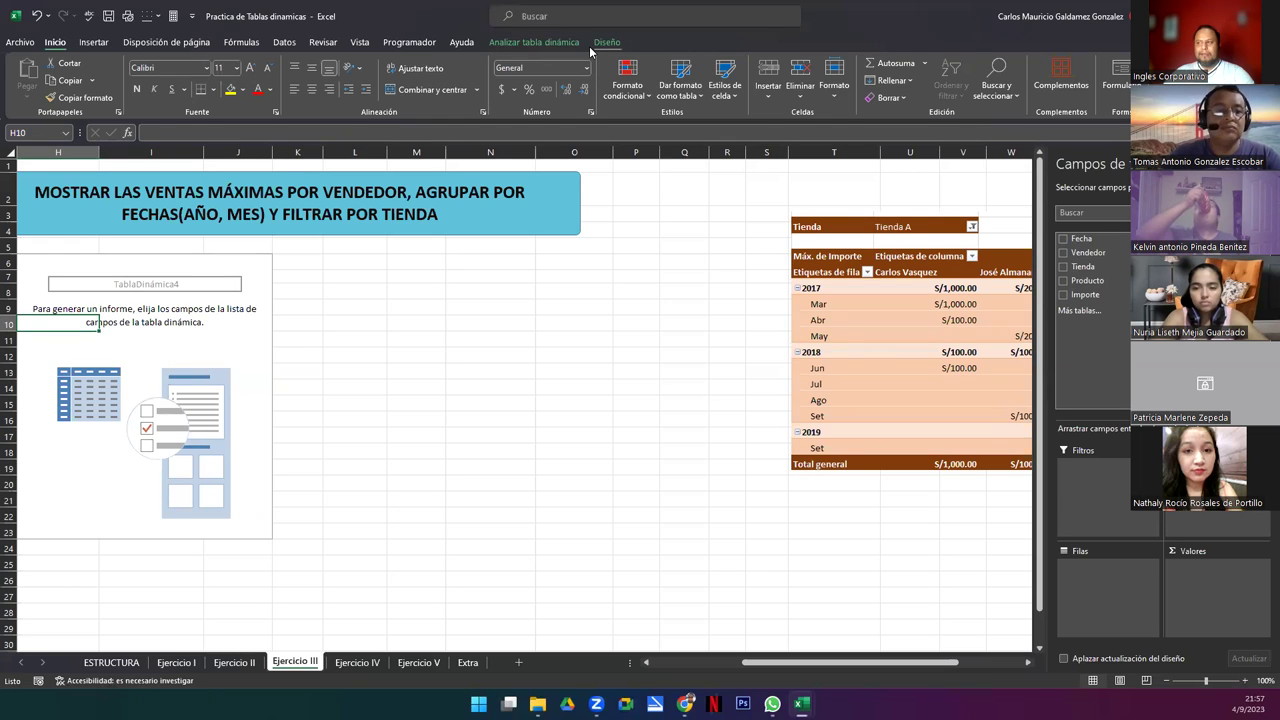
pyautogui.click(141, 325)
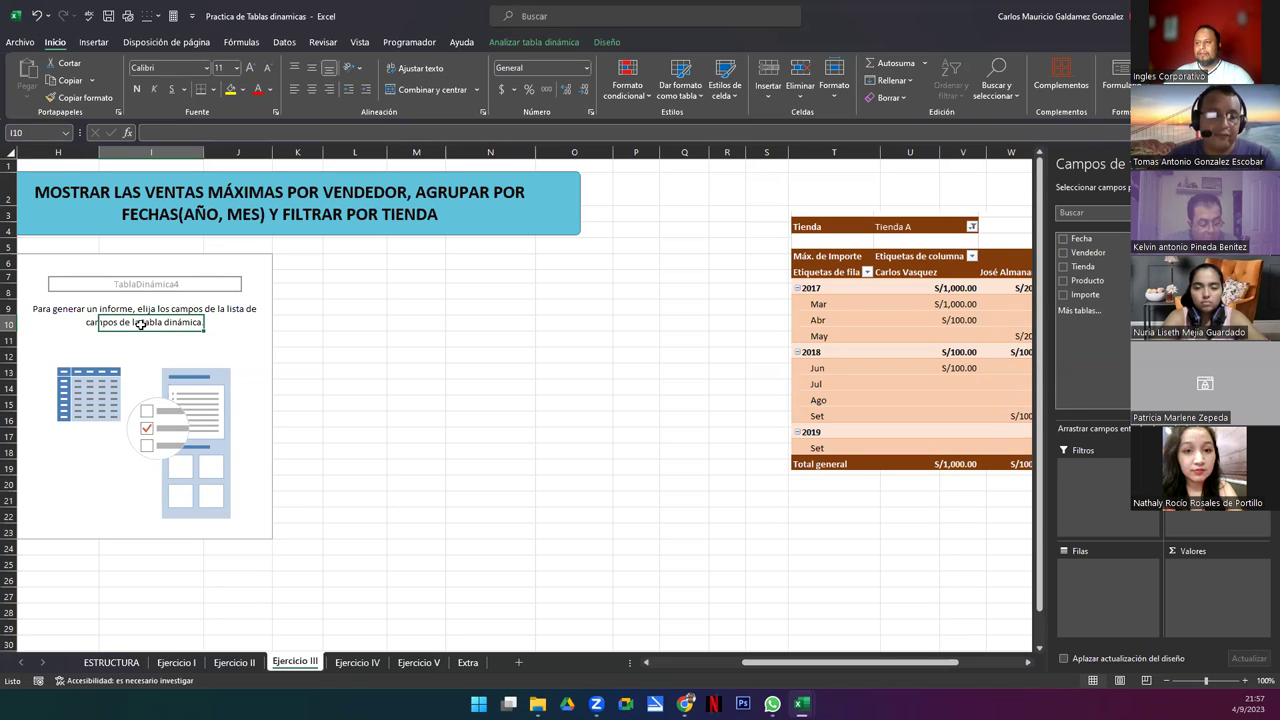
pyautogui.click(225, 327)
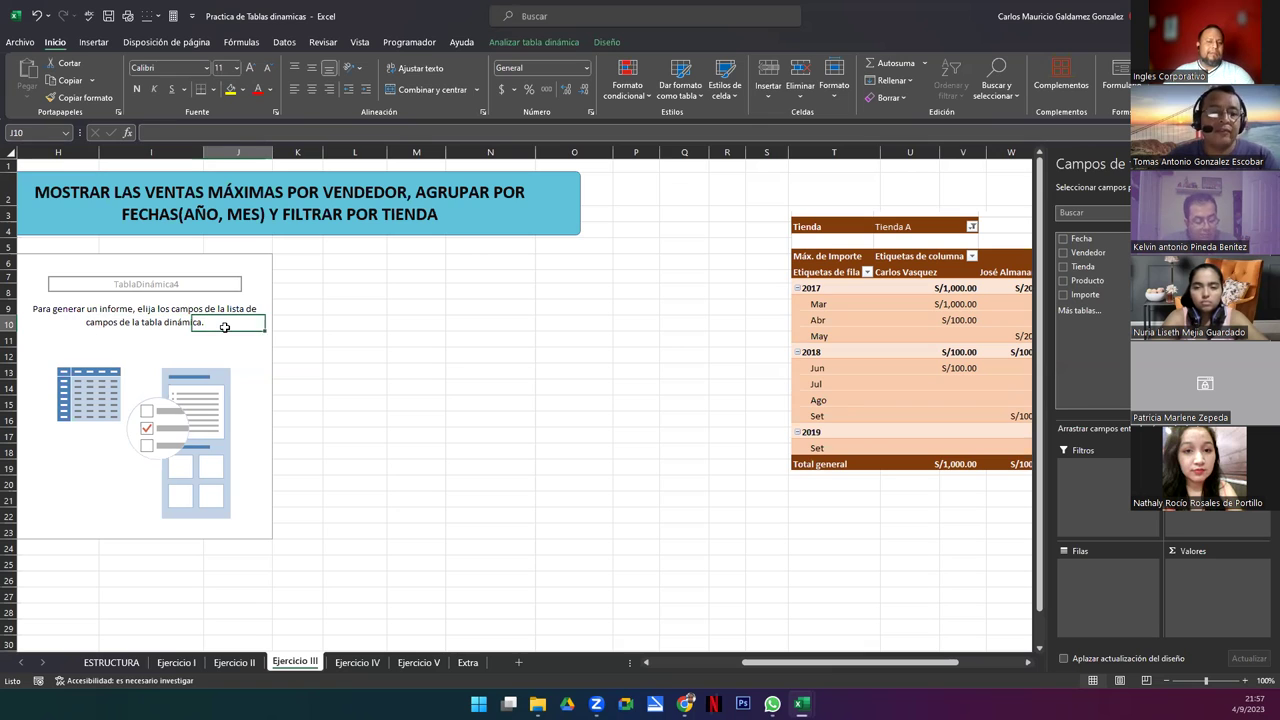
pyautogui.click(50, 325)
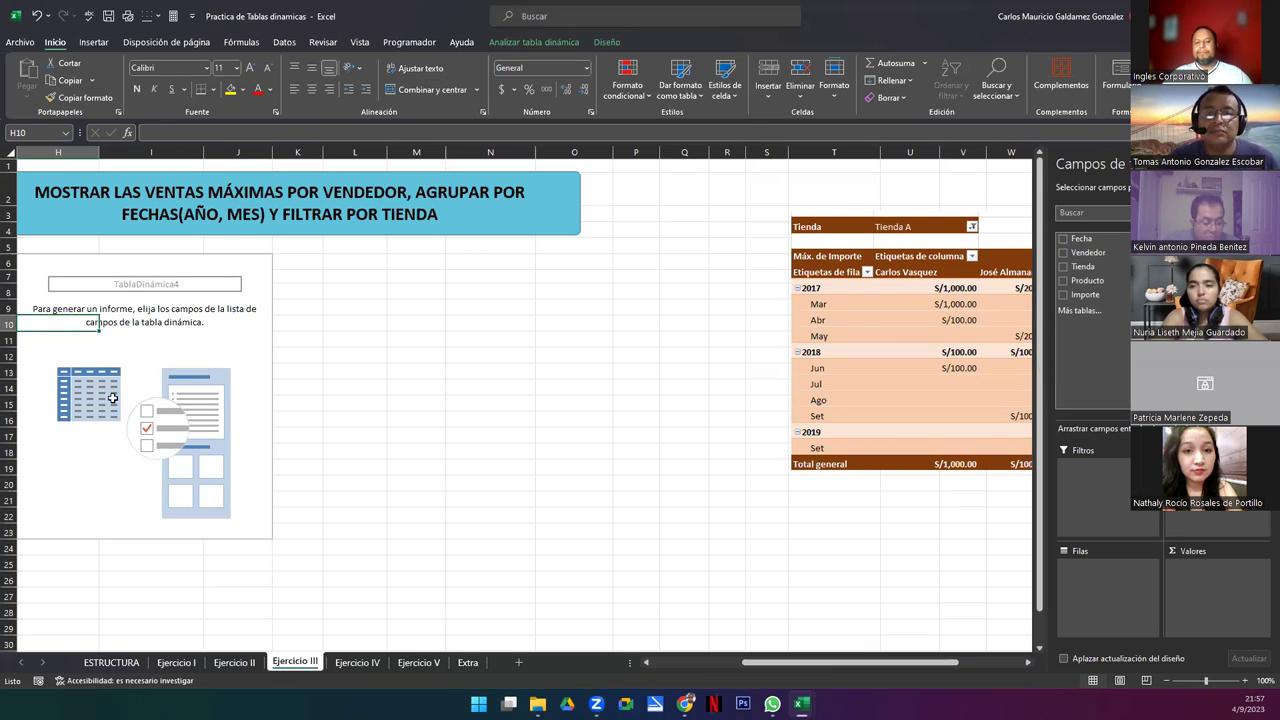
pyautogui.click(118, 329)
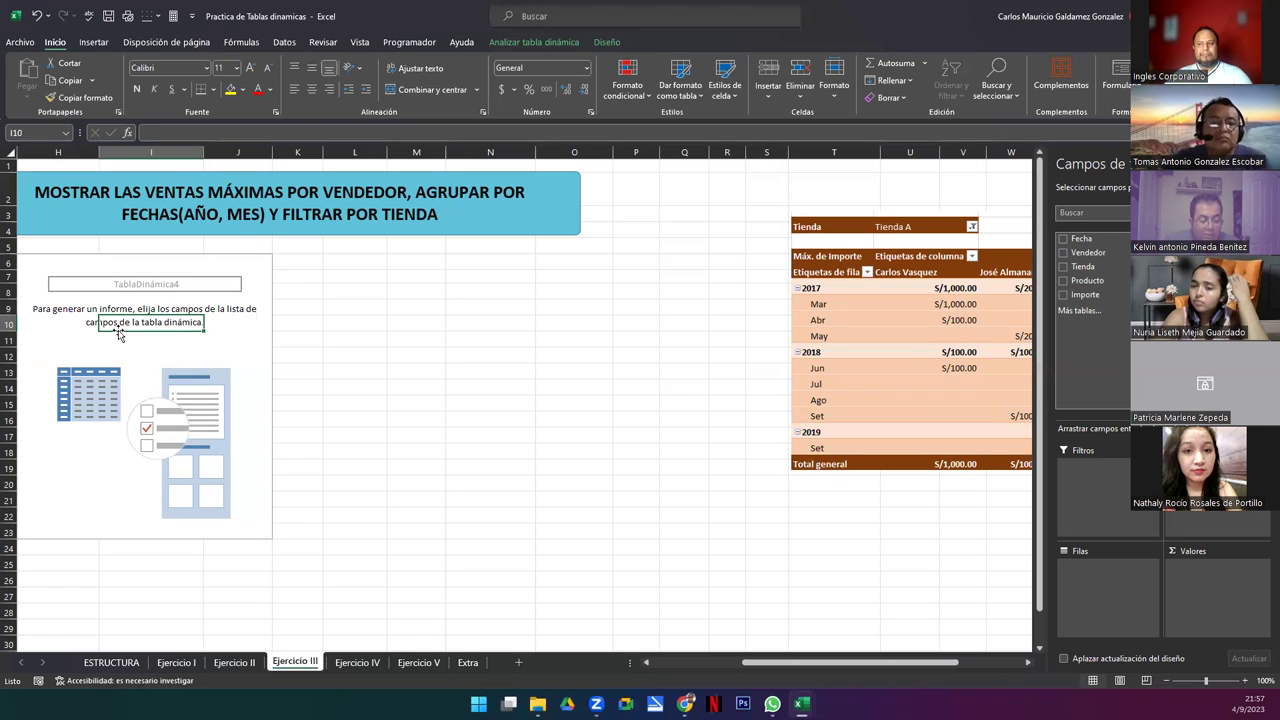
pyautogui.click(214, 327)
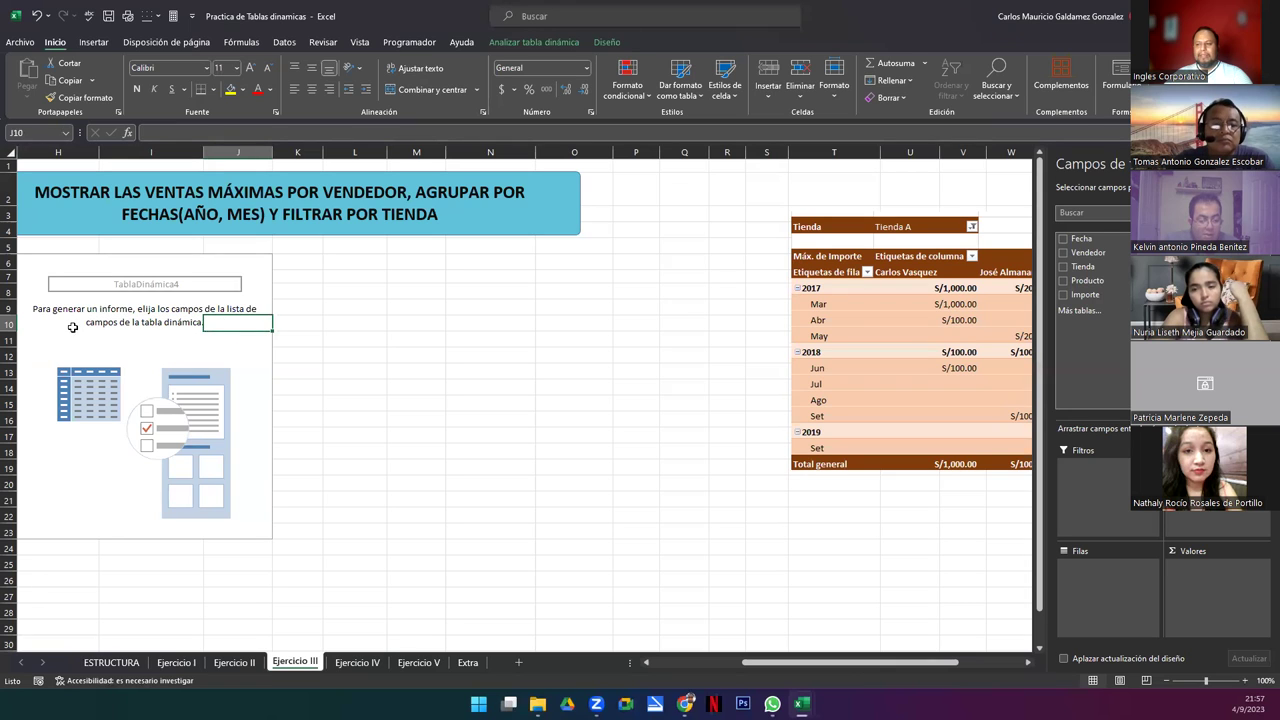
pyautogui.click(72, 327)
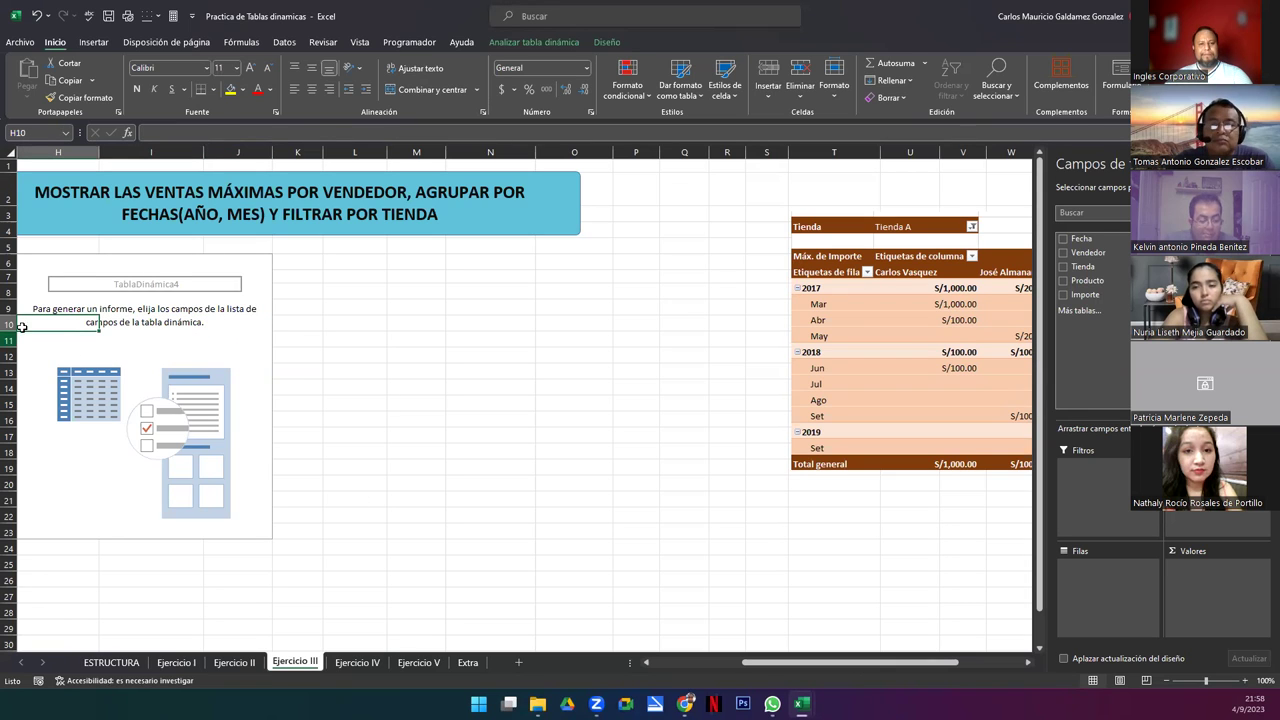
pyautogui.click(118, 322)
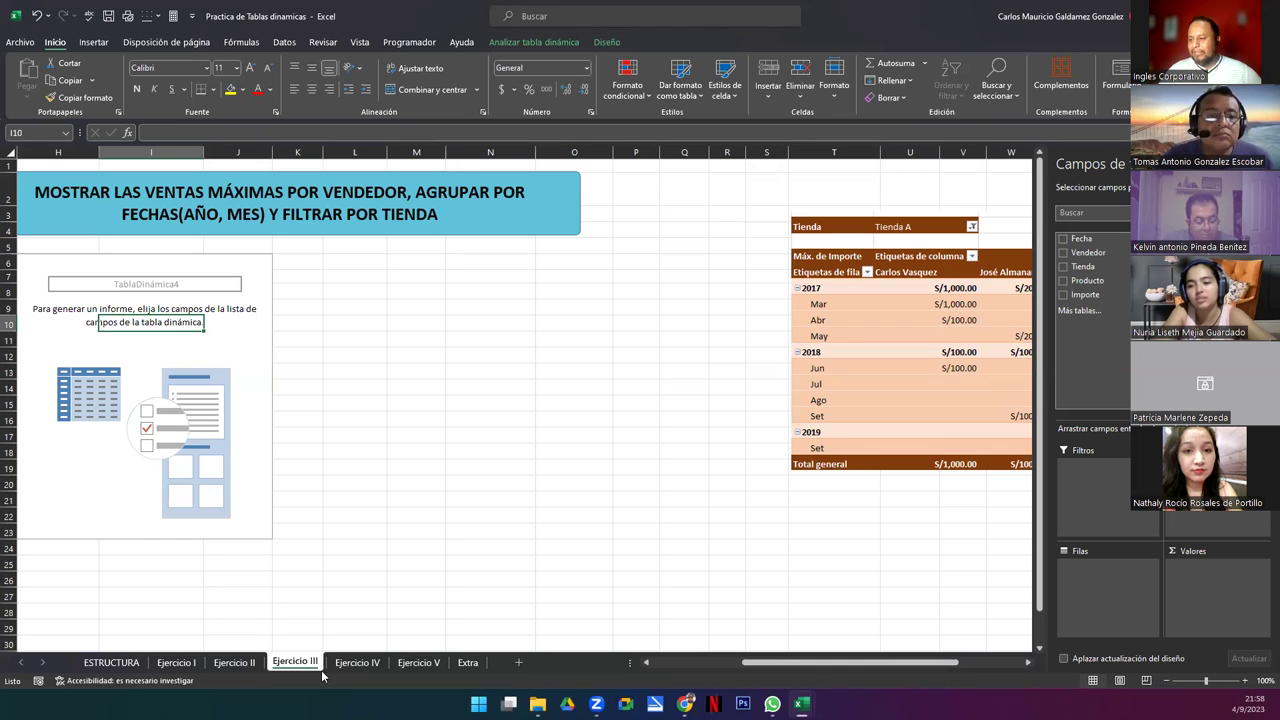
pyautogui.click(226, 663)
pyautogui.click(290, 663)
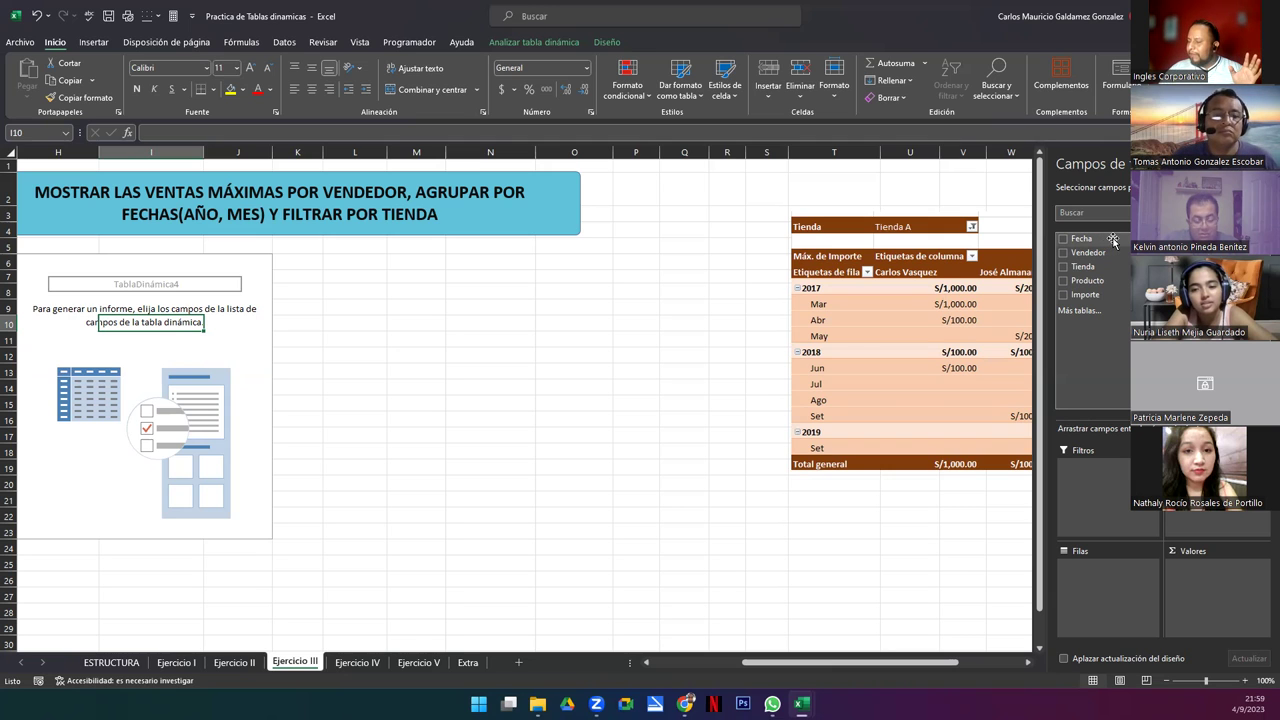
# Step: Add the Fecha field to the PivotTable's rows and remove it again together with its year, quarter and month fields
pyautogui.moveTo(1110, 240); pyautogui.dragTo(1117, 571)
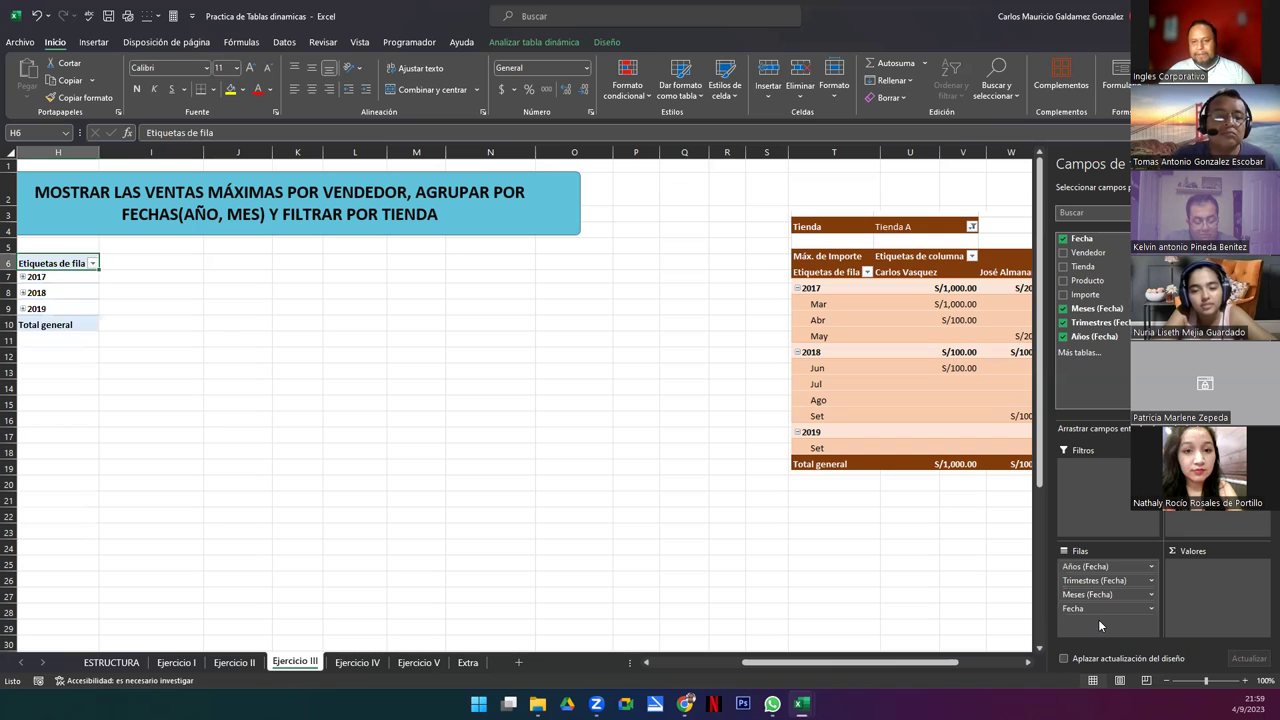
pyautogui.moveTo(1092, 609); pyautogui.dragTo(982, 580)
pyautogui.moveTo(1092, 566); pyautogui.dragTo(966, 563)
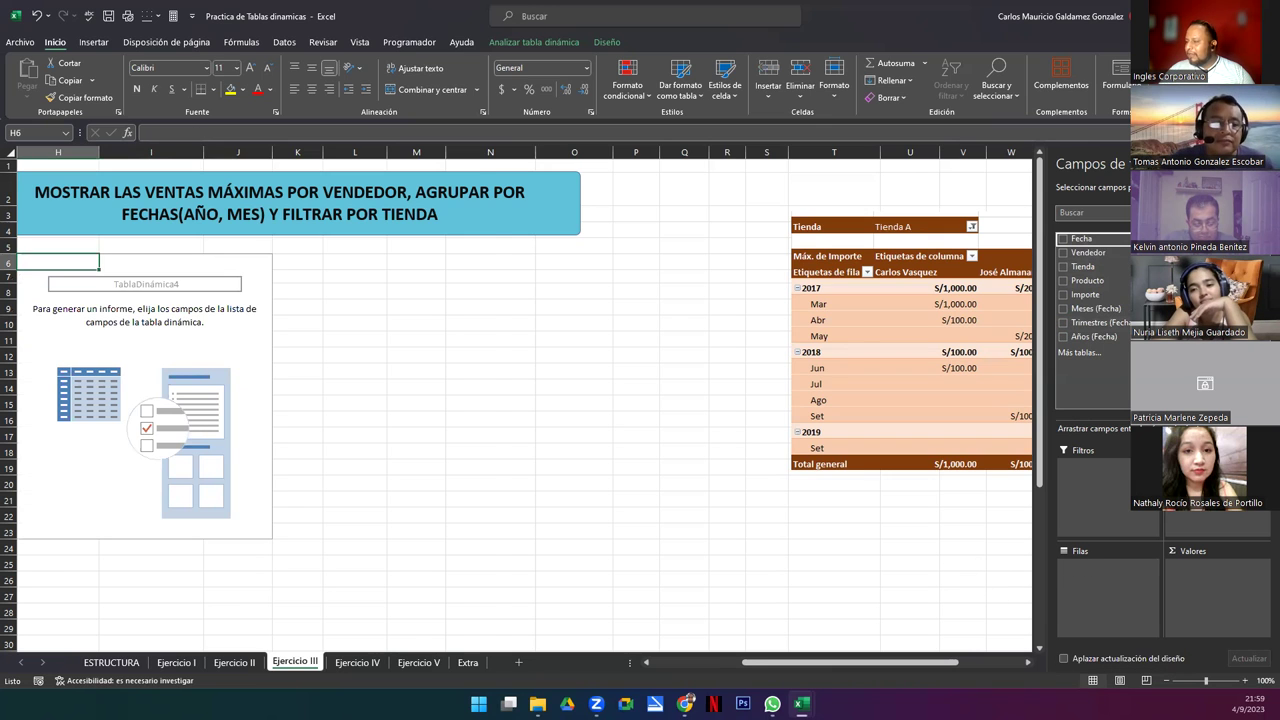
# Step: Place the Fecha field in the PivotTable's columns, and clear Fecha, Meses (Fecha), Trimestres (Fecha) and Años (Fecha) from the layout
pyautogui.moveTo(1081, 238); pyautogui.dragTo(1249, 530)
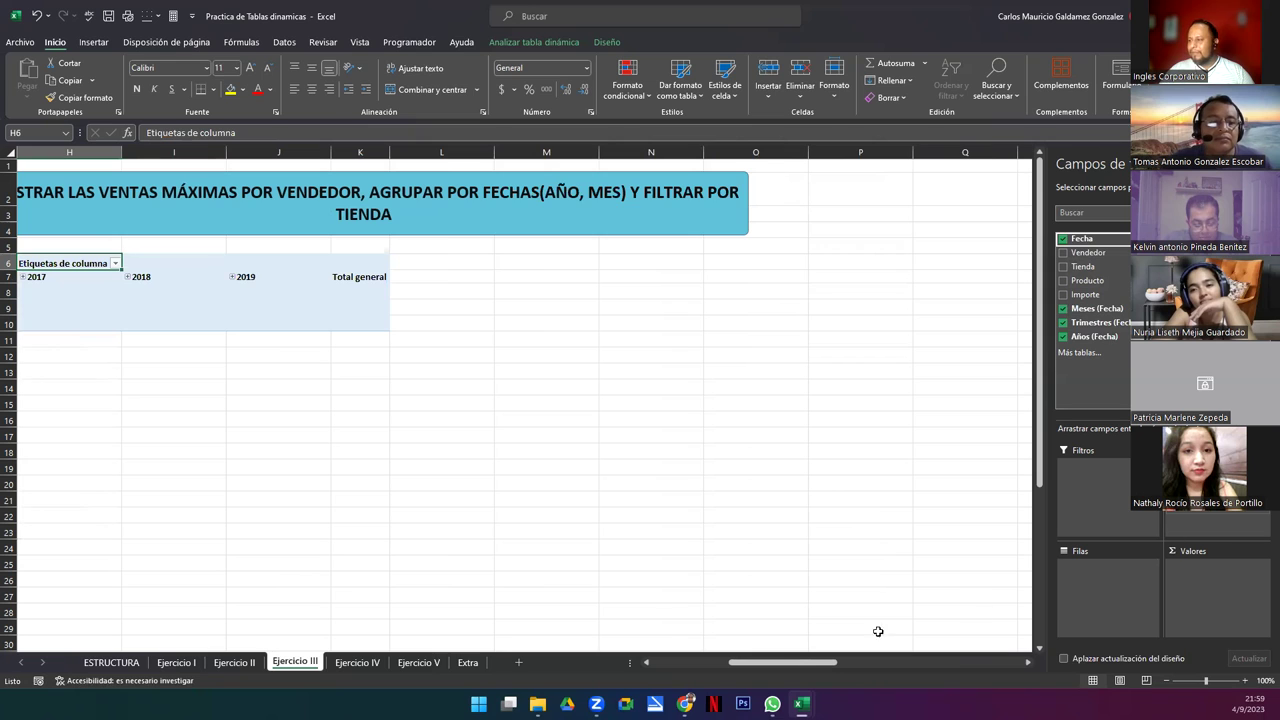
pyautogui.moveTo(824, 665); pyautogui.dragTo(812, 666)
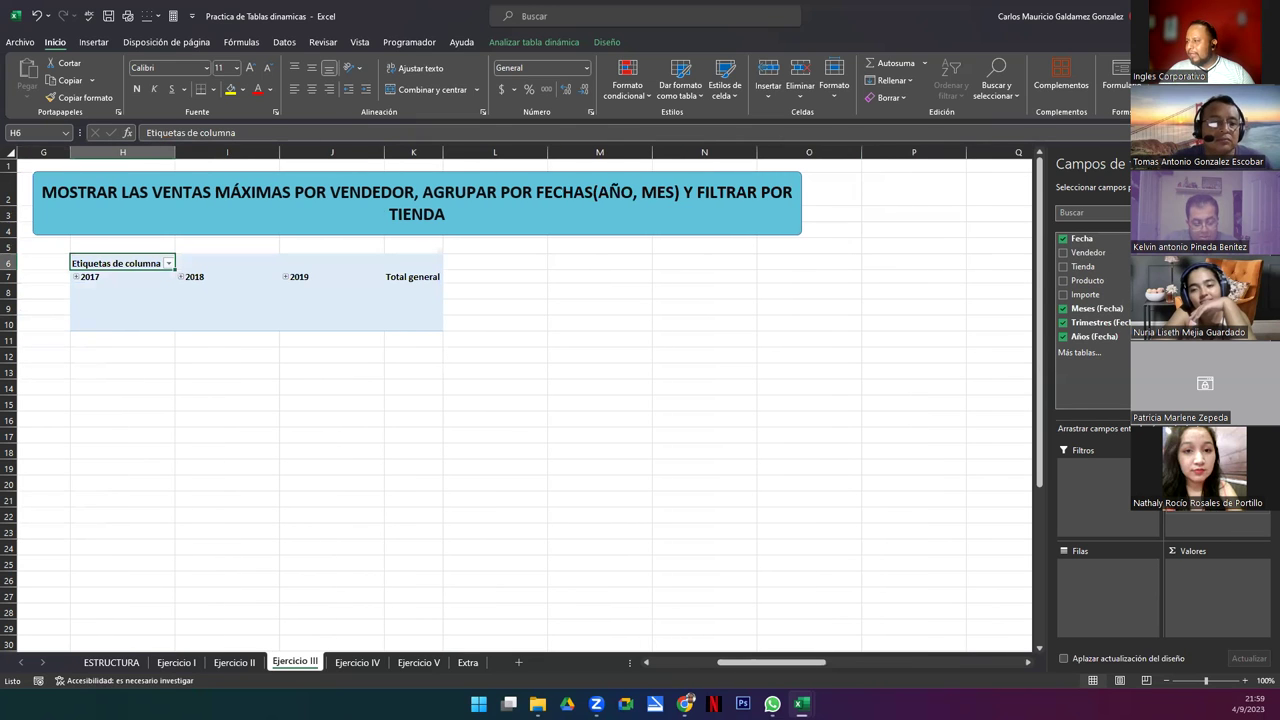
pyautogui.click(1063, 238)
pyautogui.click(1063, 308)
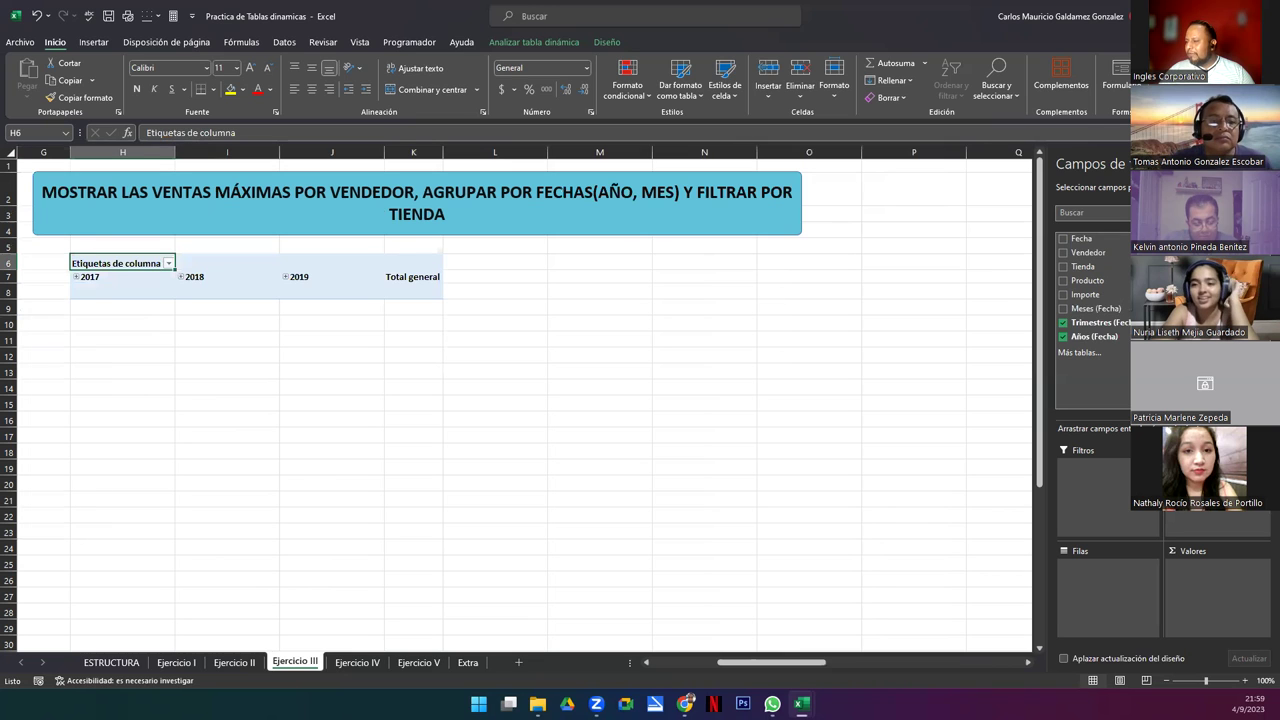
pyautogui.click(1063, 322)
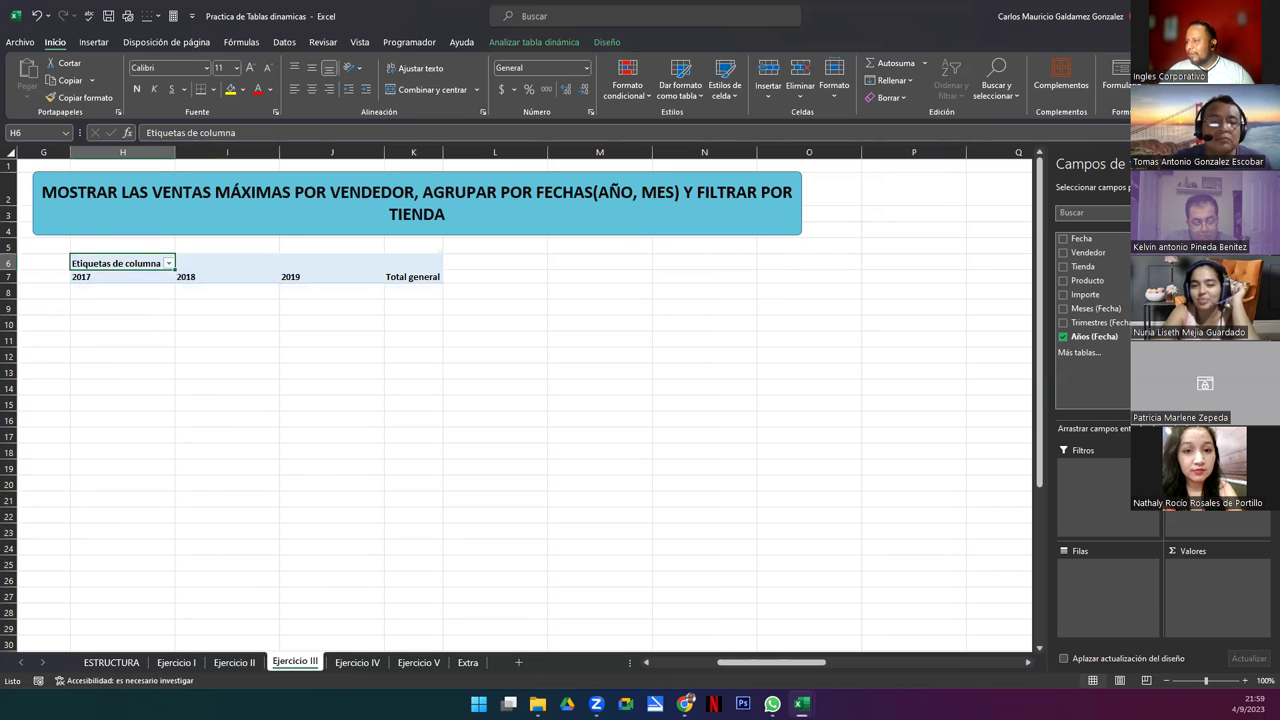
pyautogui.click(1063, 336)
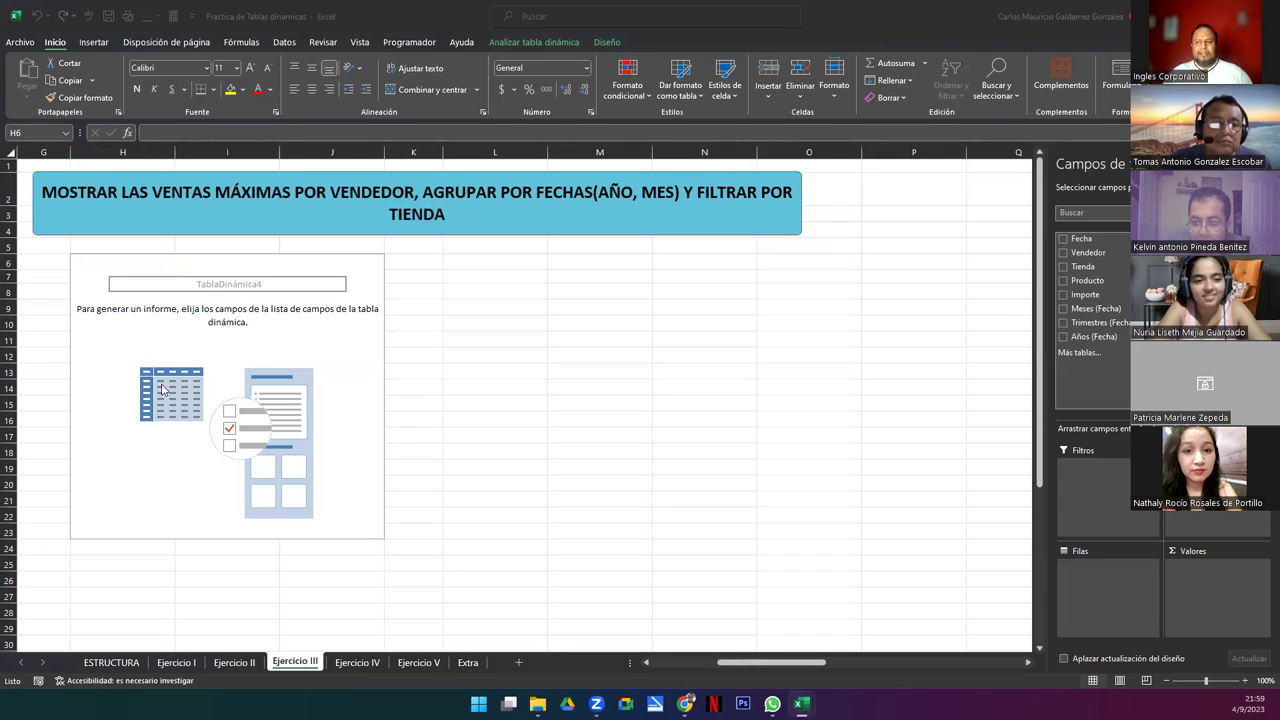
# Step: View the workbook's information page and the Office account page with the product and version details
pyautogui.click(18, 43)
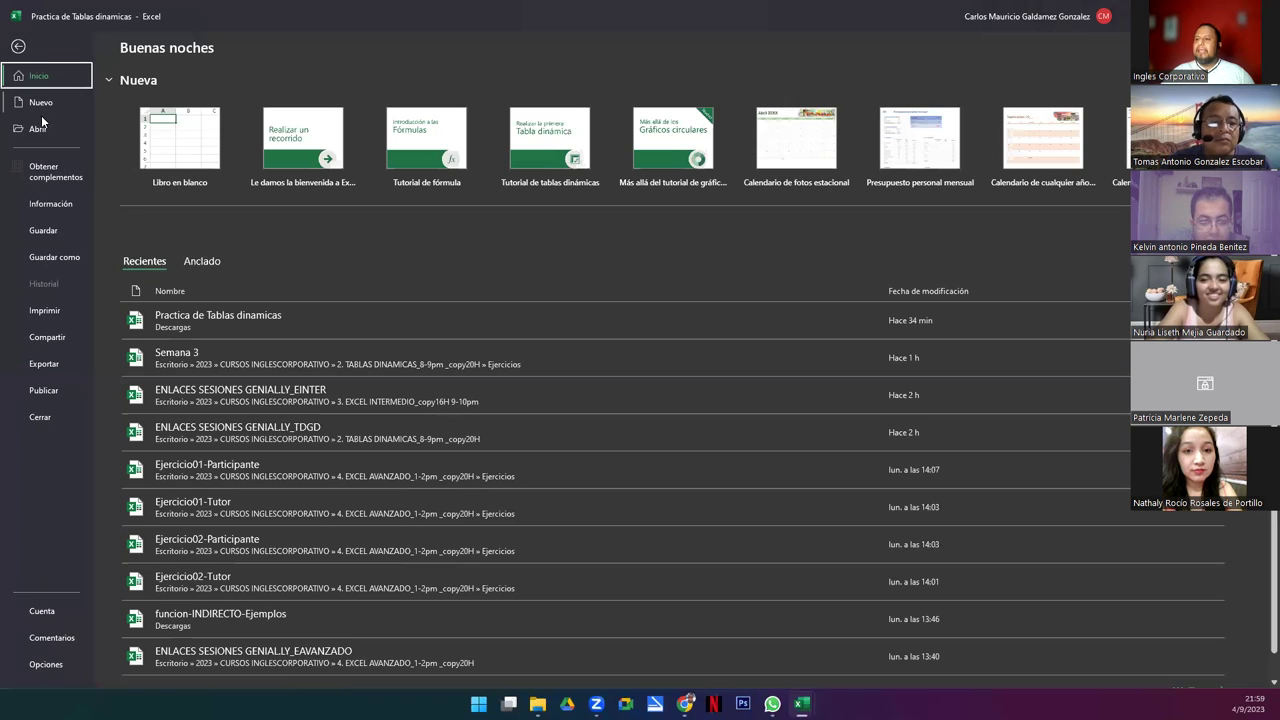
pyautogui.click(48, 207)
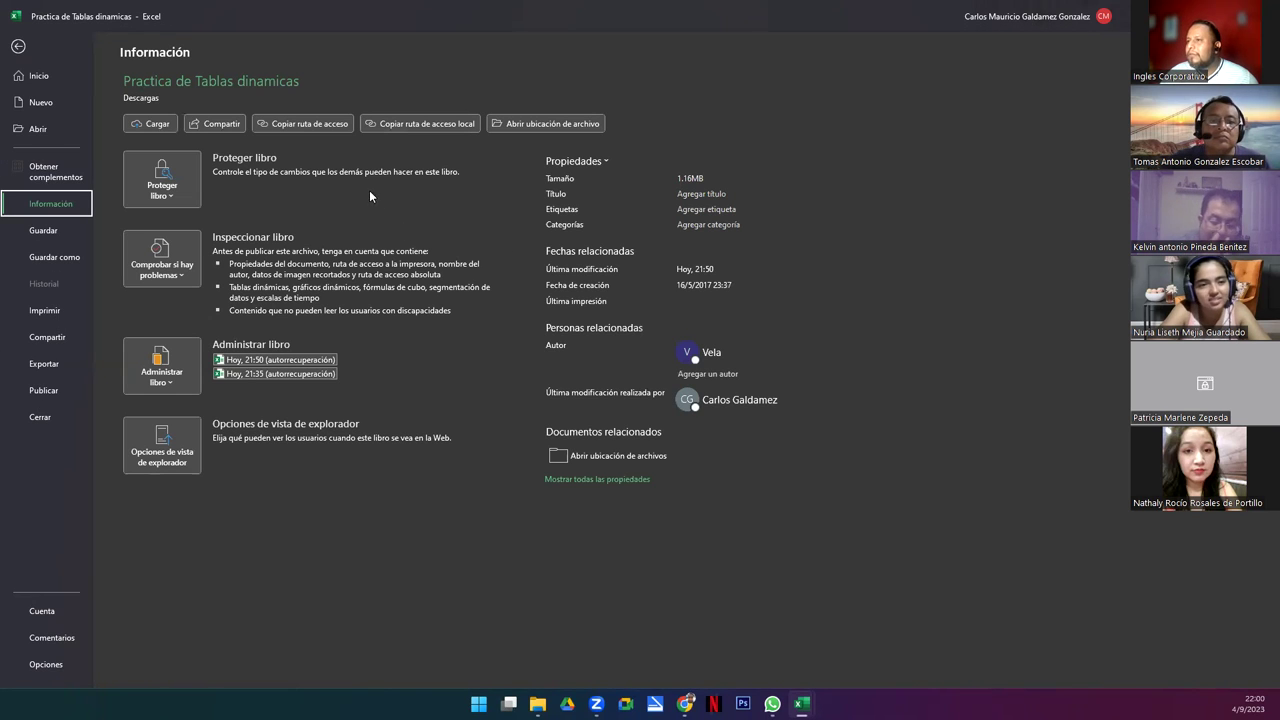
pyautogui.click(18, 46)
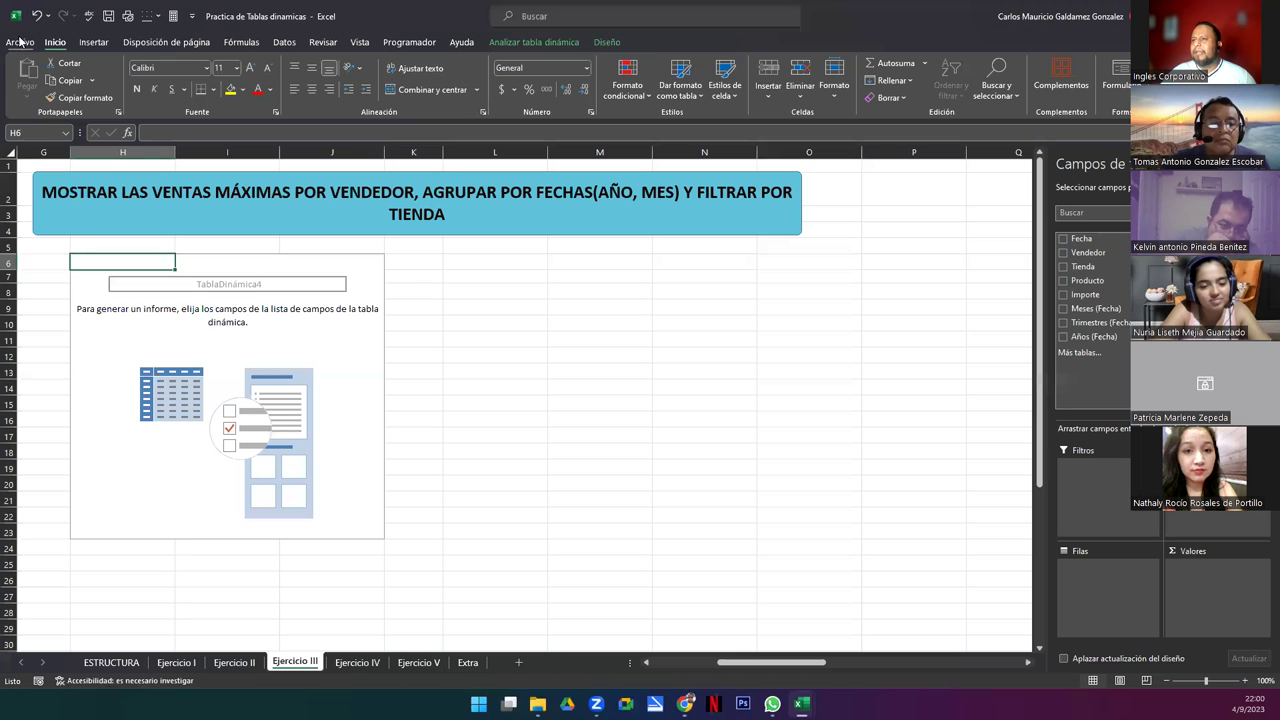
pyautogui.click(20, 42)
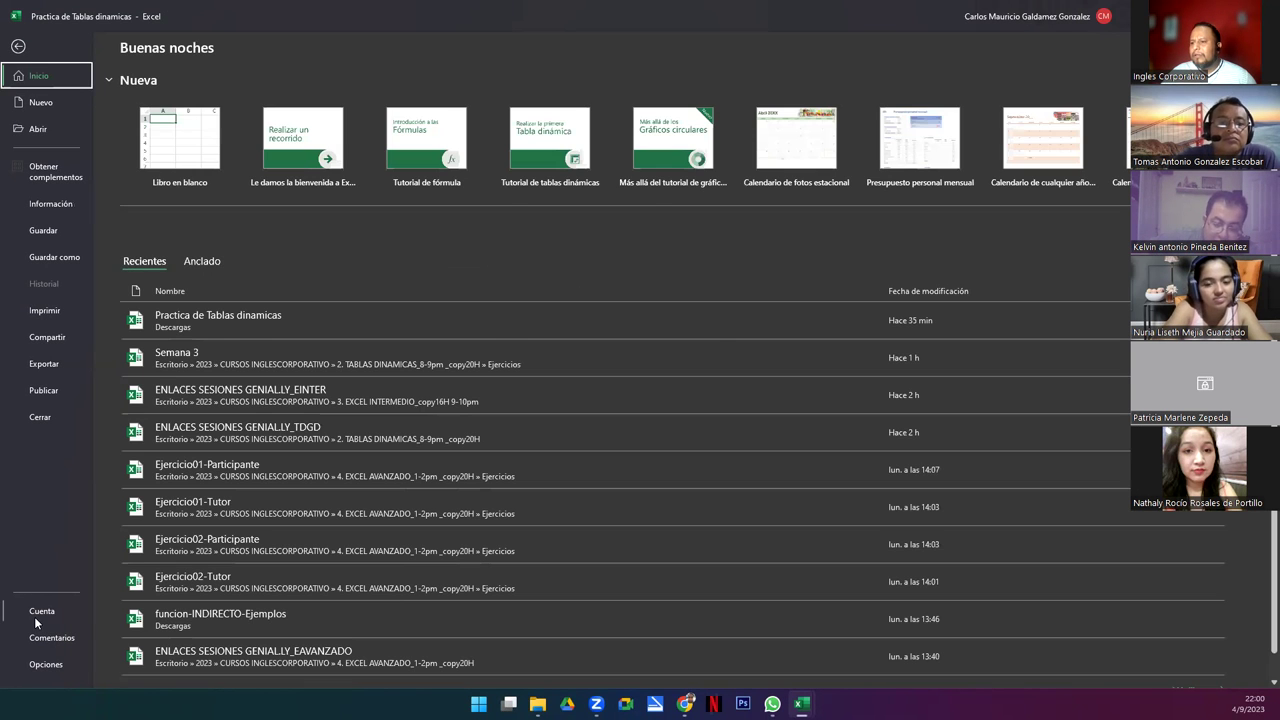
pyautogui.click(40, 614)
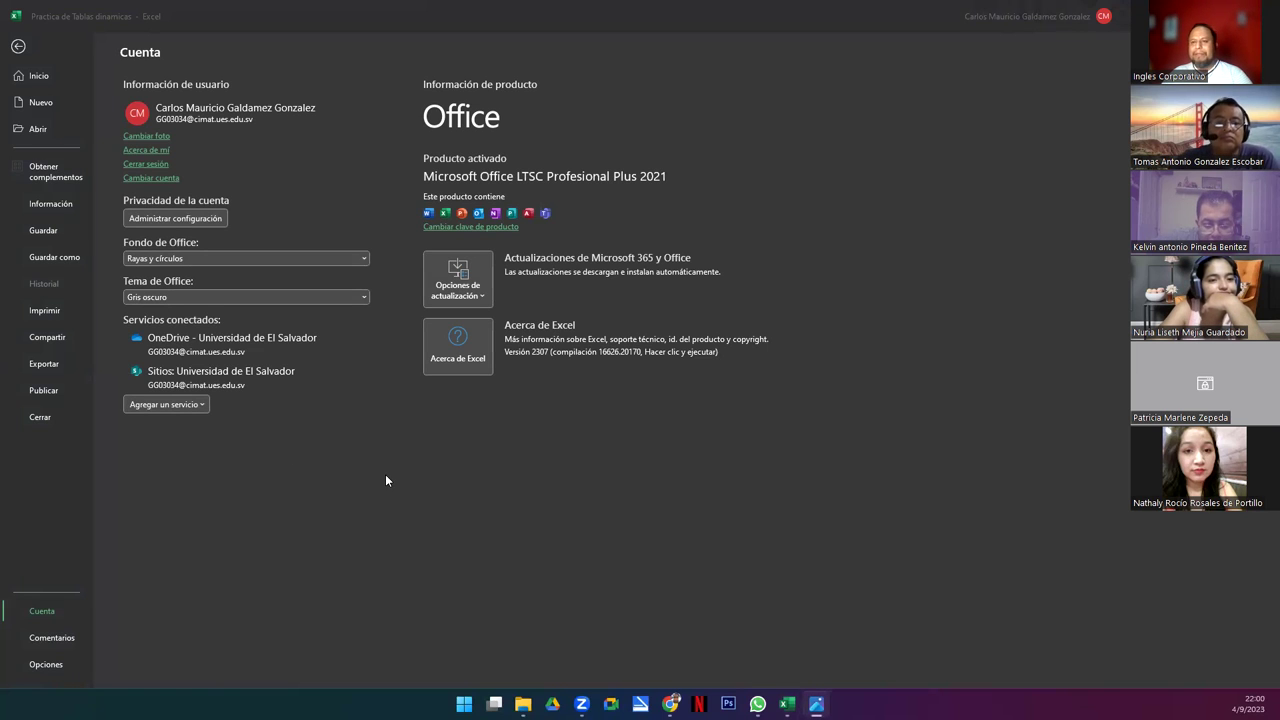
# Step: Review the two participant screenshots of the Ejercicio III PivotTable, close both images without deleting them and return to the worksheet
pyautogui.click(787, 704)
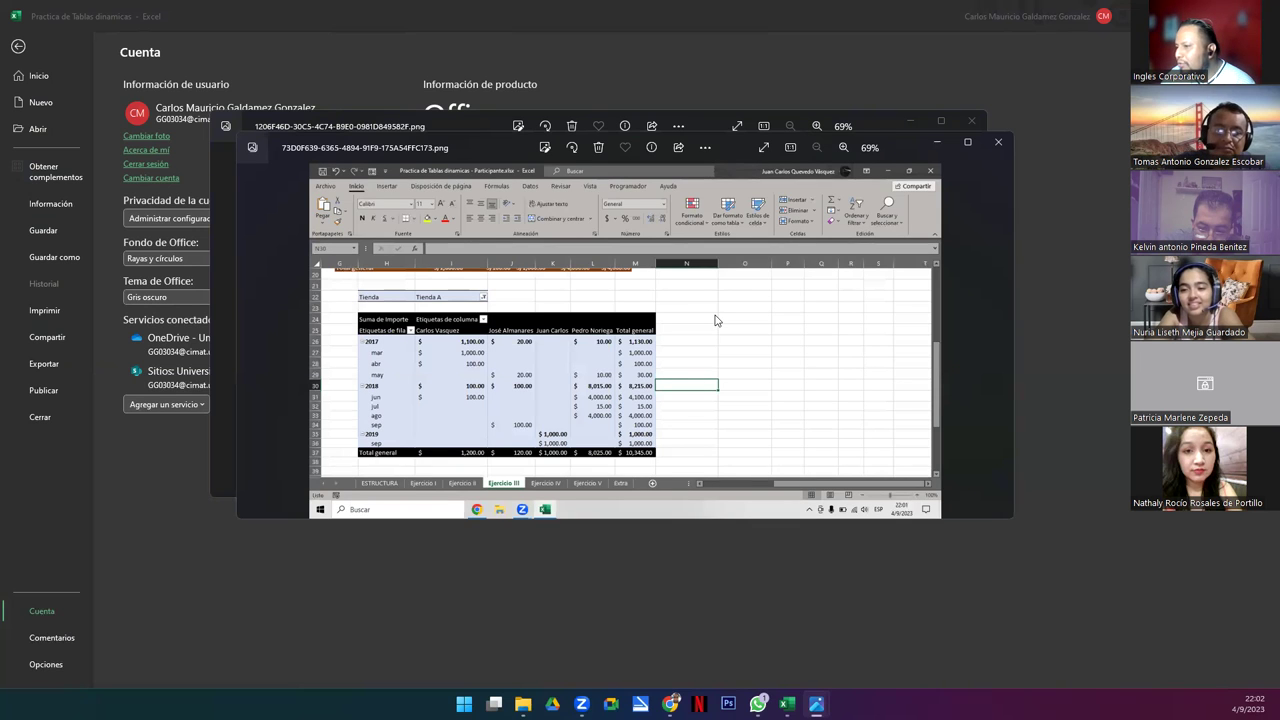
pyautogui.click(998, 142)
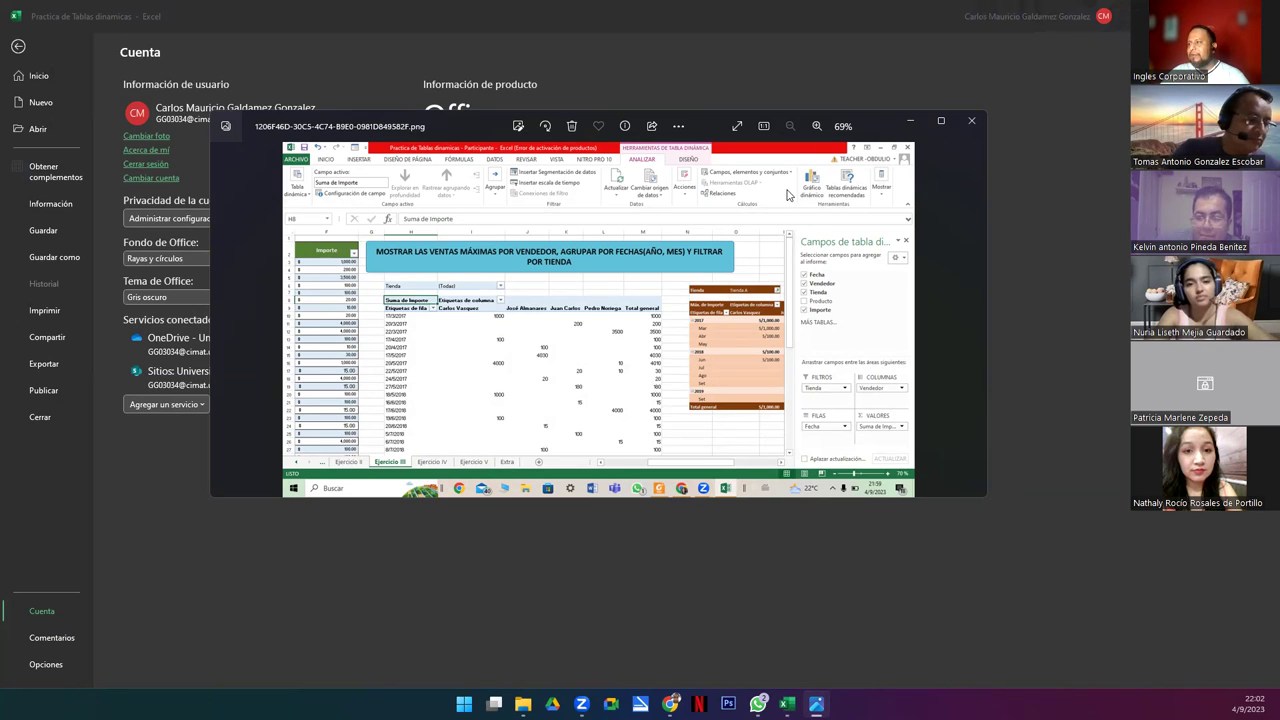
pyautogui.press('Delete')
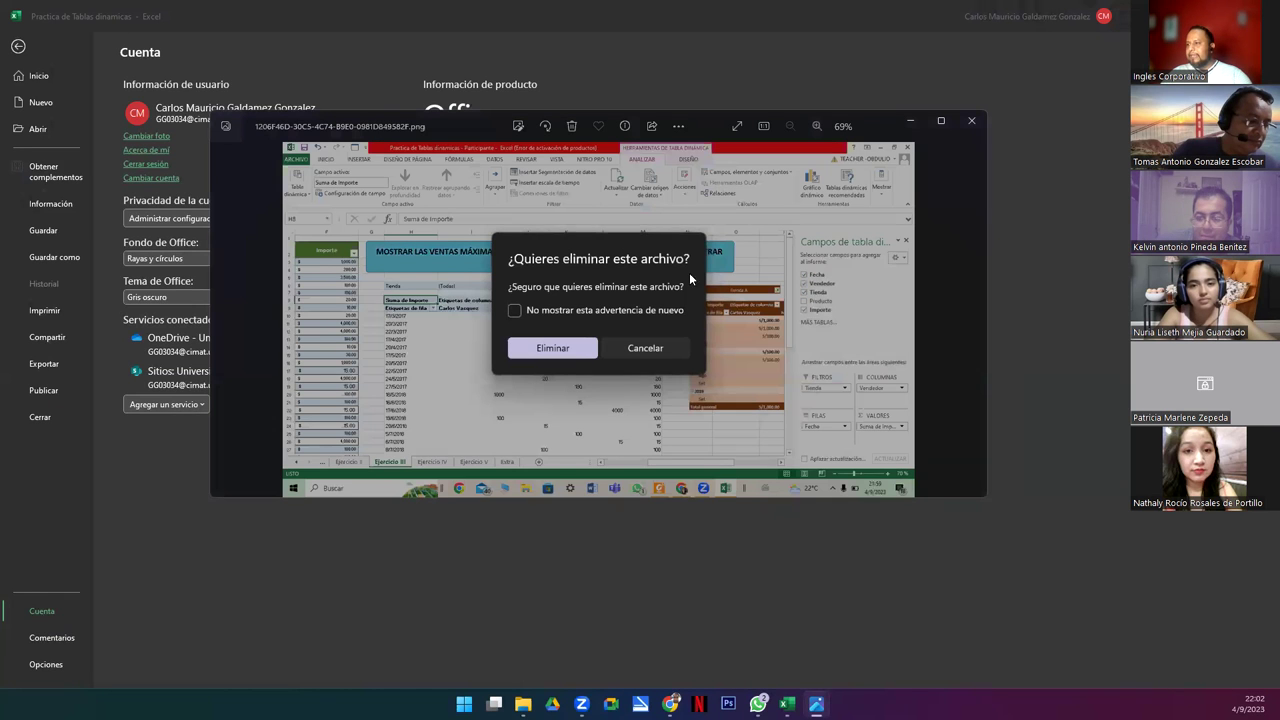
pyautogui.click(643, 347)
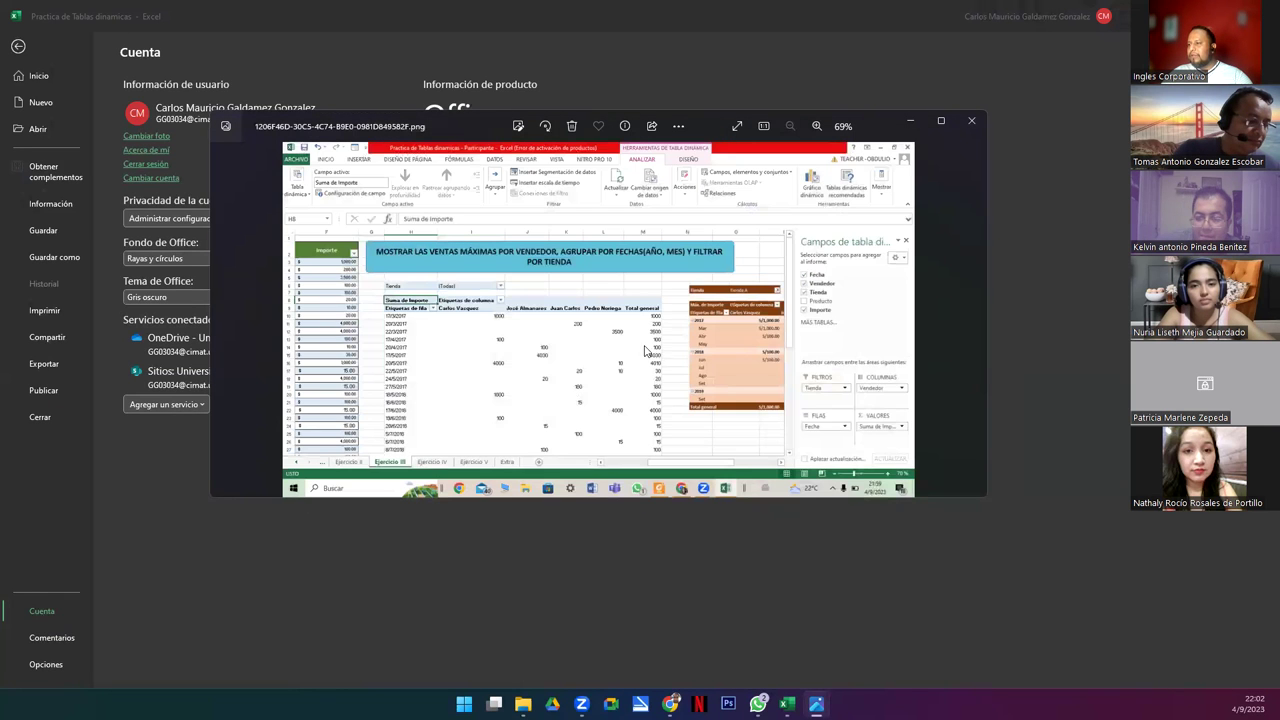
pyautogui.click(975, 123)
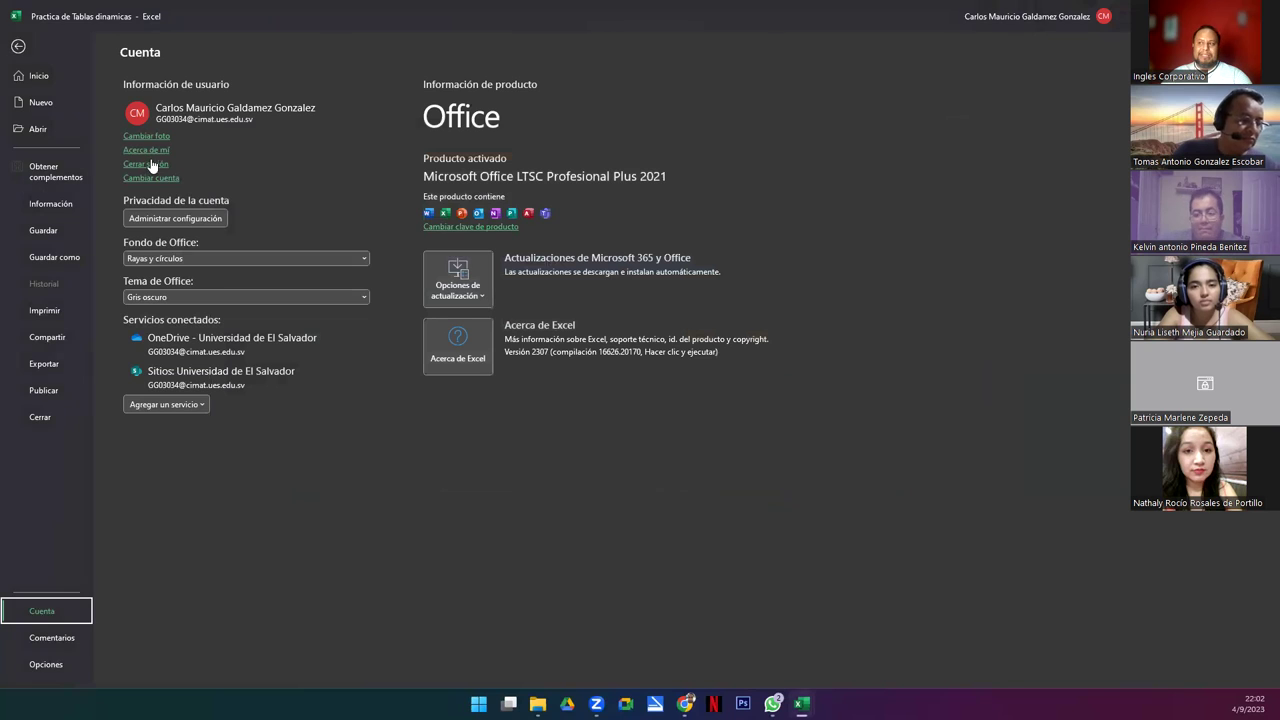
pyautogui.press('Escape')
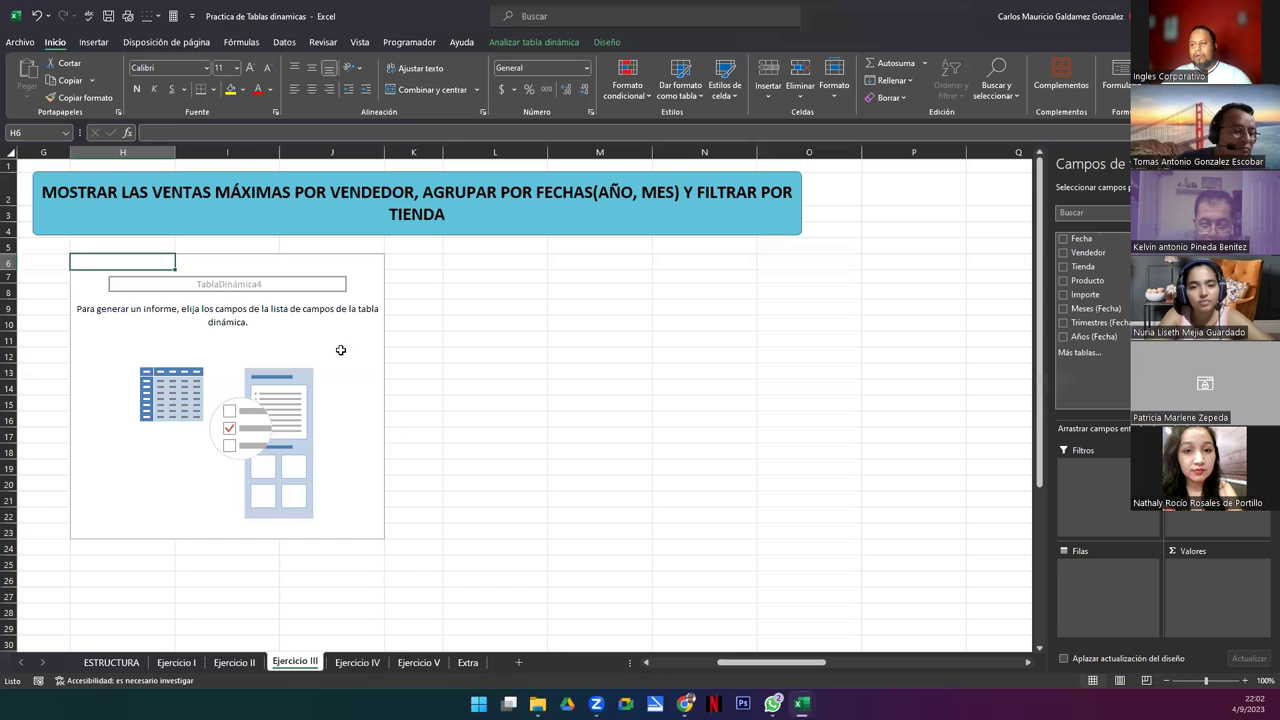
# Step: Place Vendedor in the empty PivotTable's columns and Fecha in its rows, keeping only Años (Fecha) and Meses (Fecha)
pyautogui.click(305, 346)
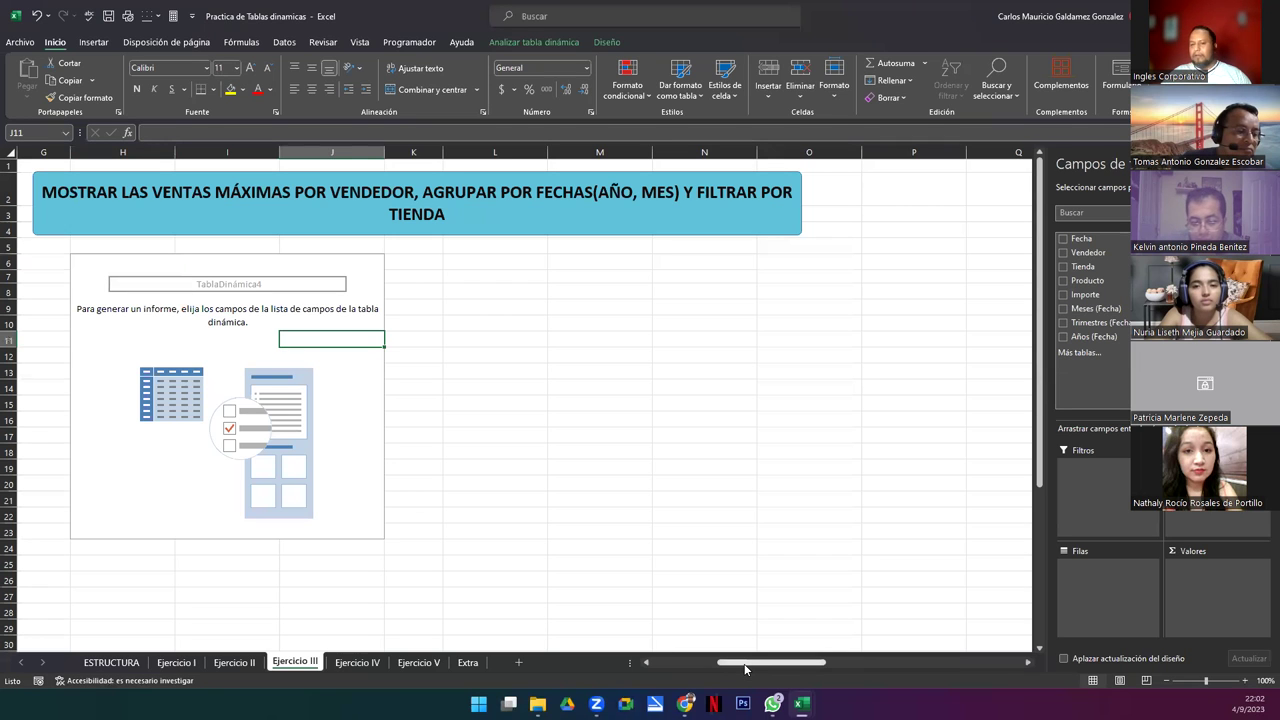
pyautogui.moveTo(745, 669); pyautogui.dragTo(608, 614)
pyautogui.click(110, 349)
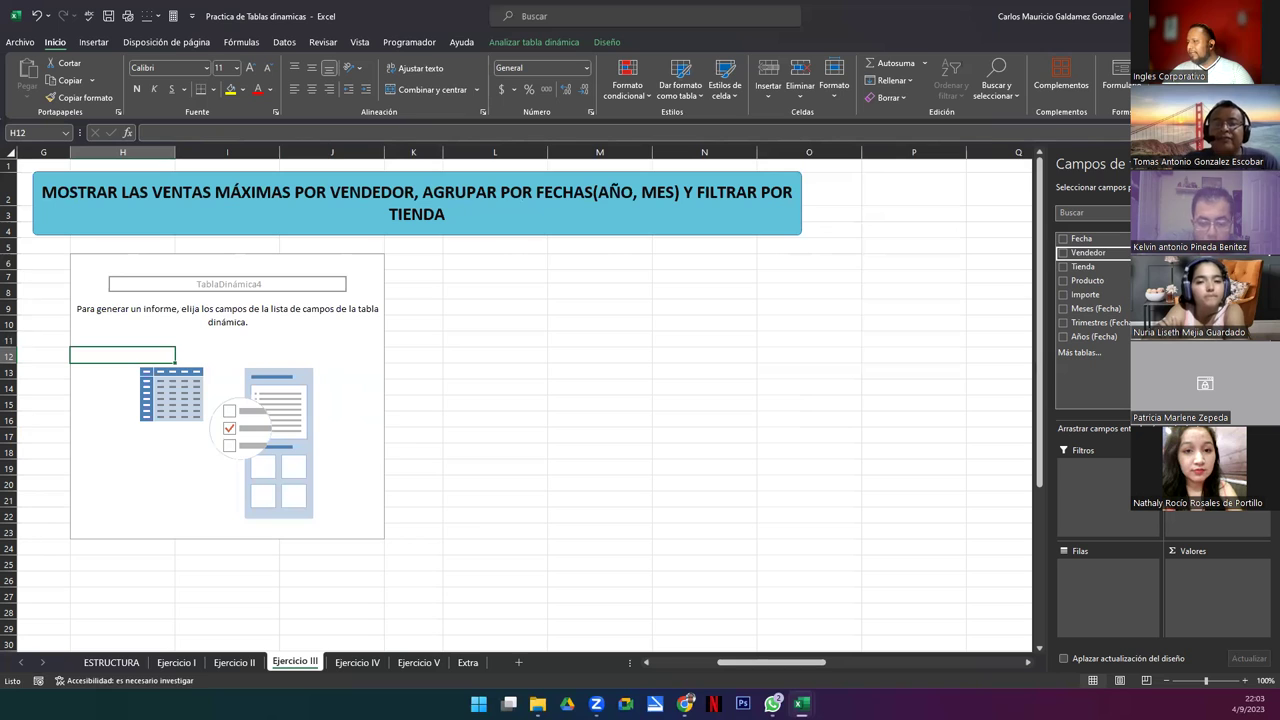
pyautogui.click(1085, 252)
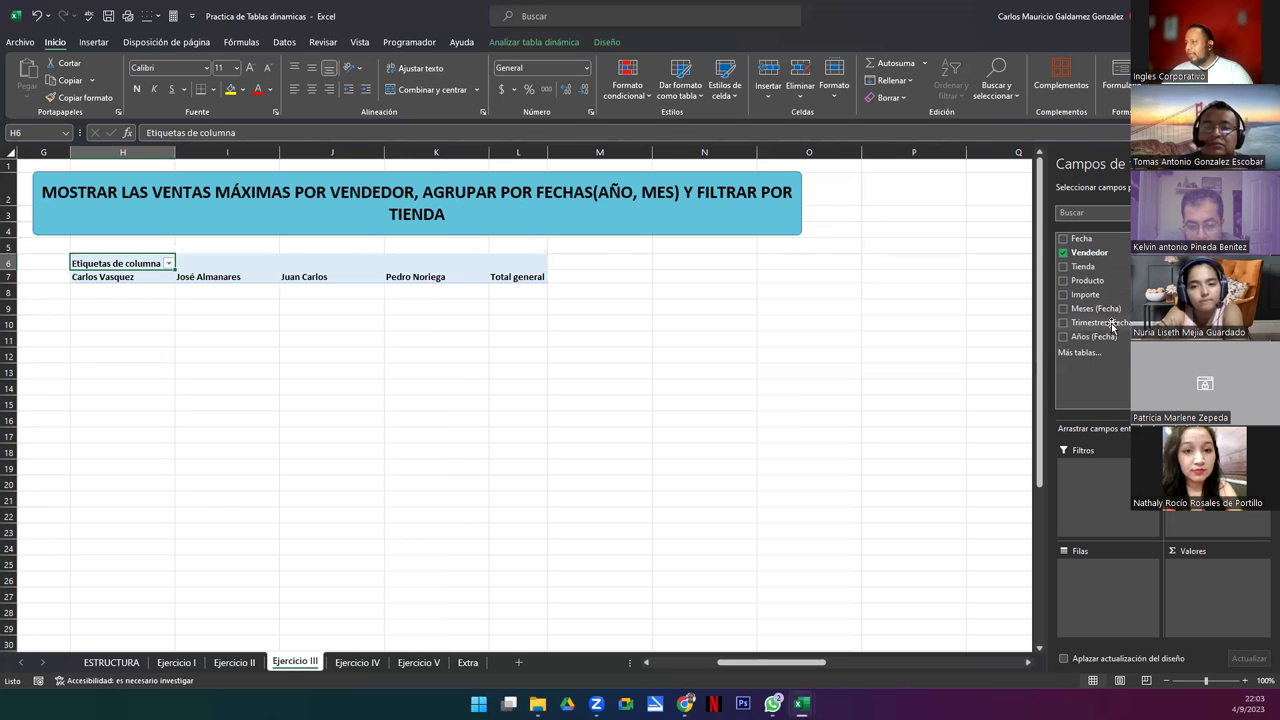
pyautogui.moveTo(1082, 239); pyautogui.dragTo(952, 605)
pyautogui.moveTo(1100, 585); pyautogui.dragTo(930, 580)
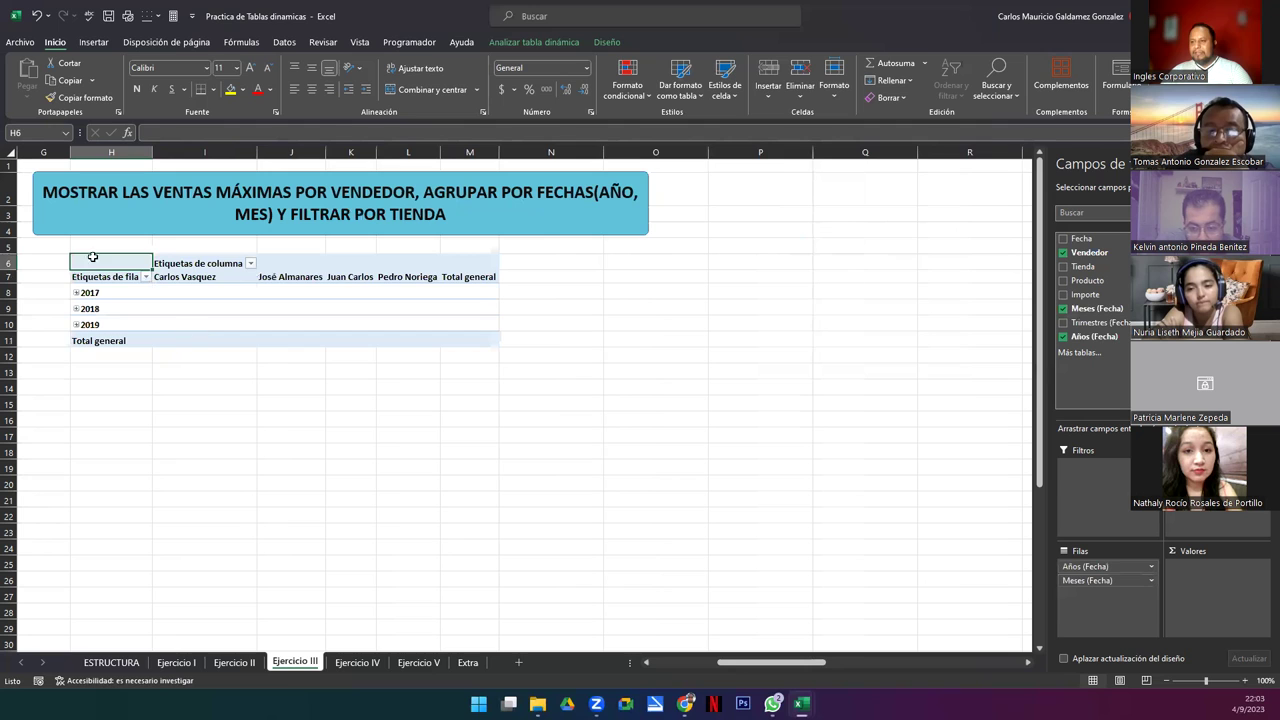
# Step: Expand the 2017, 2018 and 2019 groups to their months and highlight "LAS VENTAS MÁXIMAS" in the exercise title
pyautogui.click(76, 292)
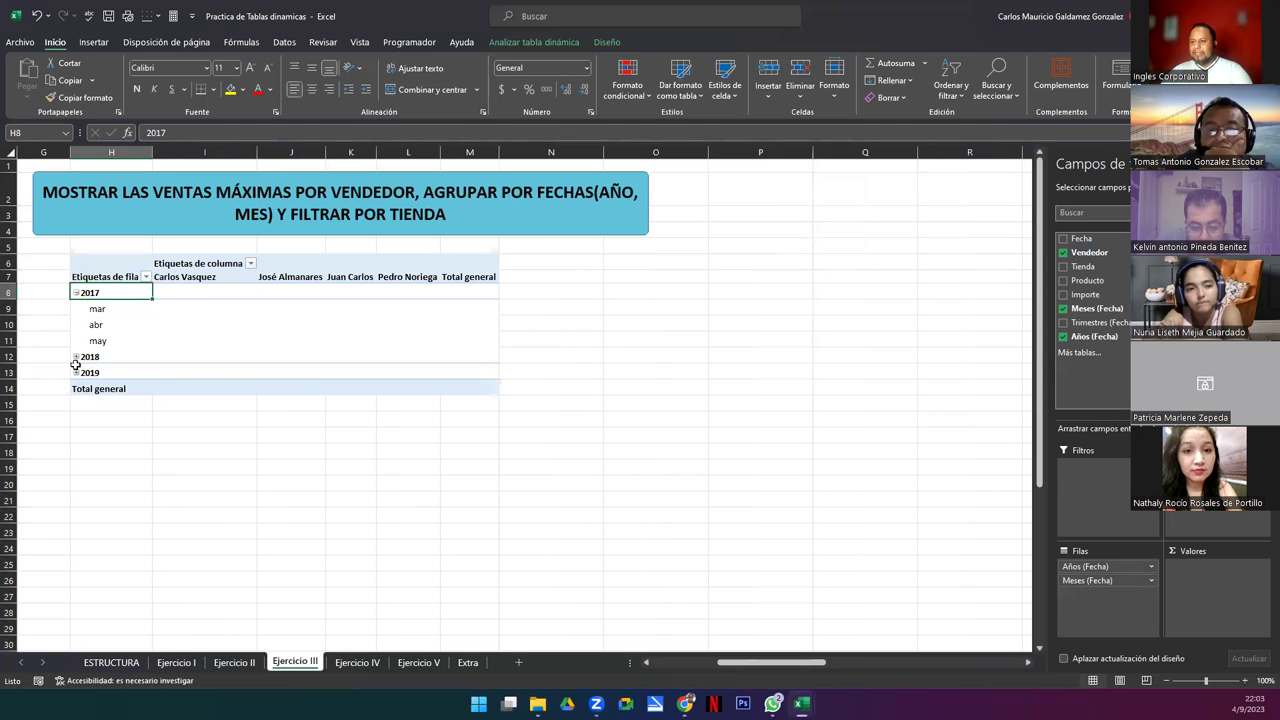
pyautogui.click(75, 357)
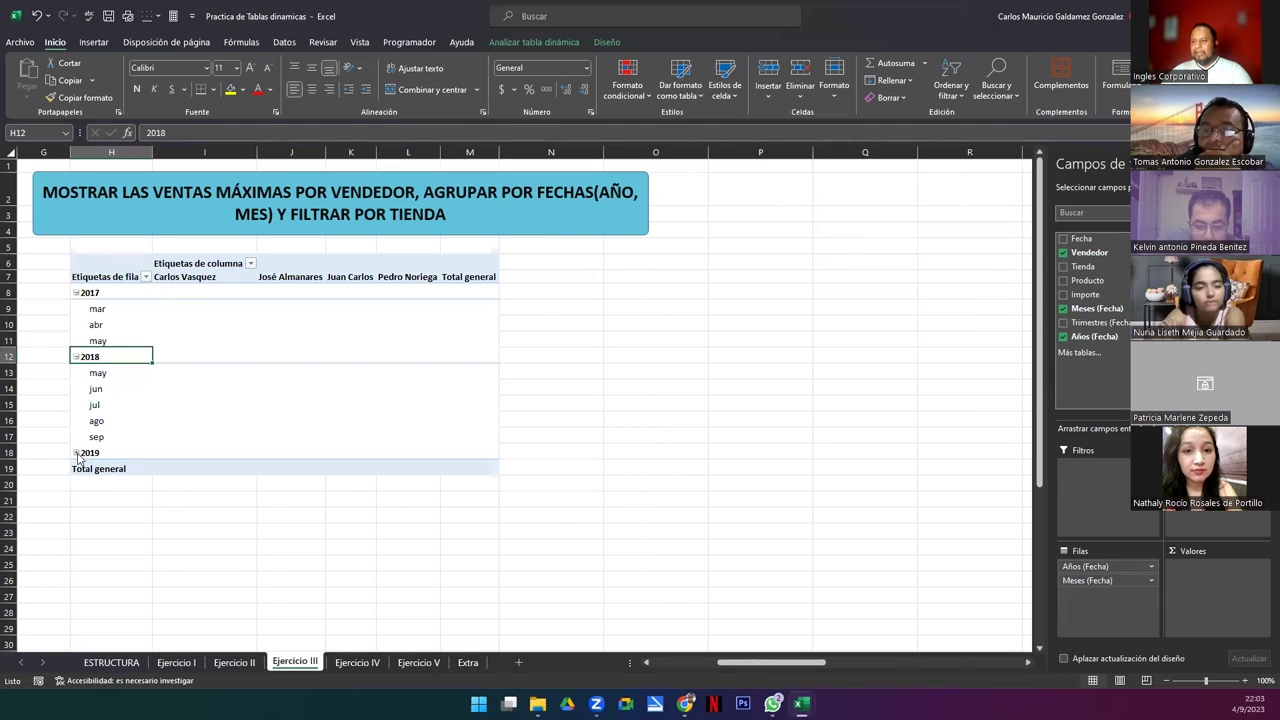
pyautogui.click(76, 452)
pyautogui.click(275, 418)
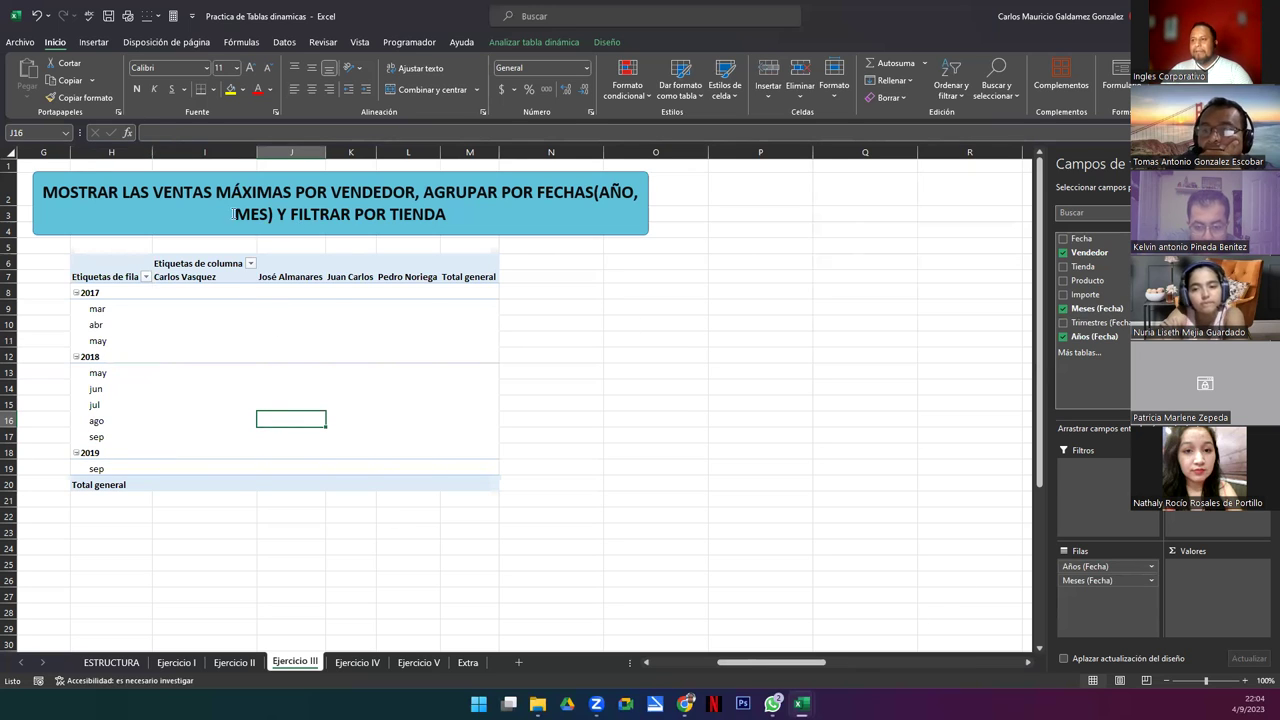
pyautogui.moveTo(123, 192); pyautogui.dragTo(277, 192)
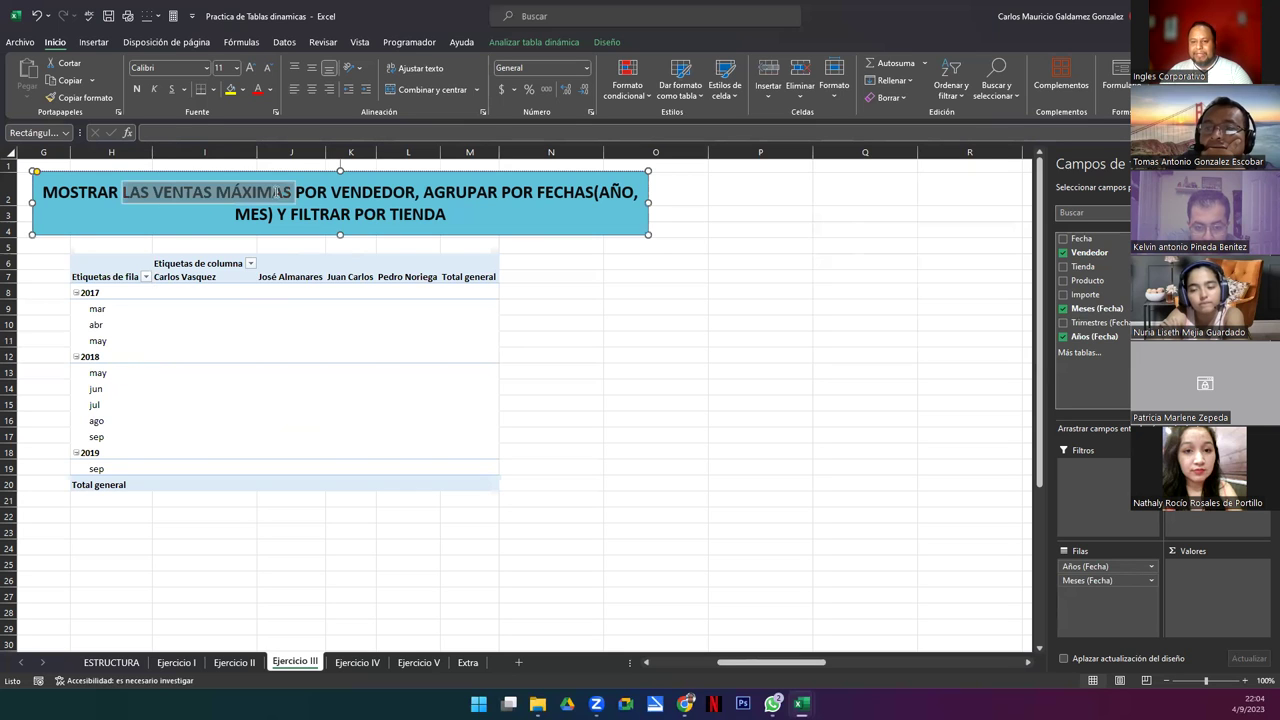
pyautogui.click(220, 353)
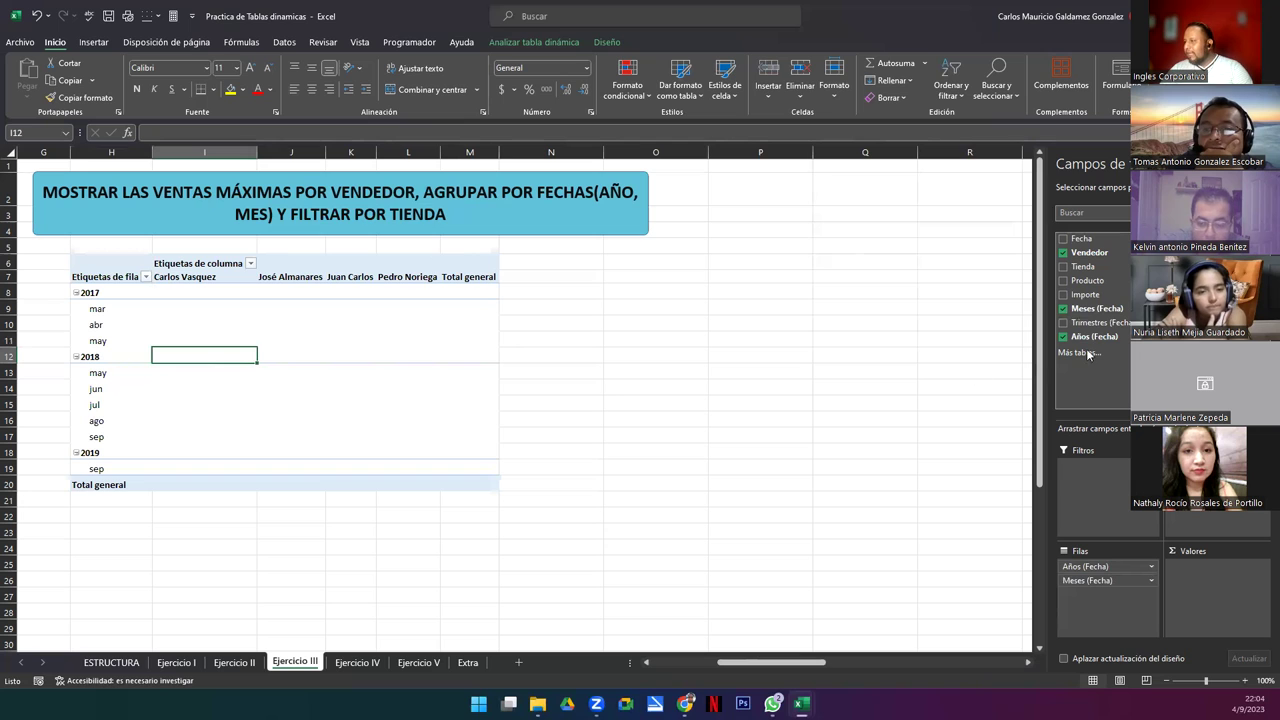
# Step: Add Importe to the PivotTable's values and summarise it by Máx
pyautogui.moveTo(1100, 294); pyautogui.dragTo(1213, 570)
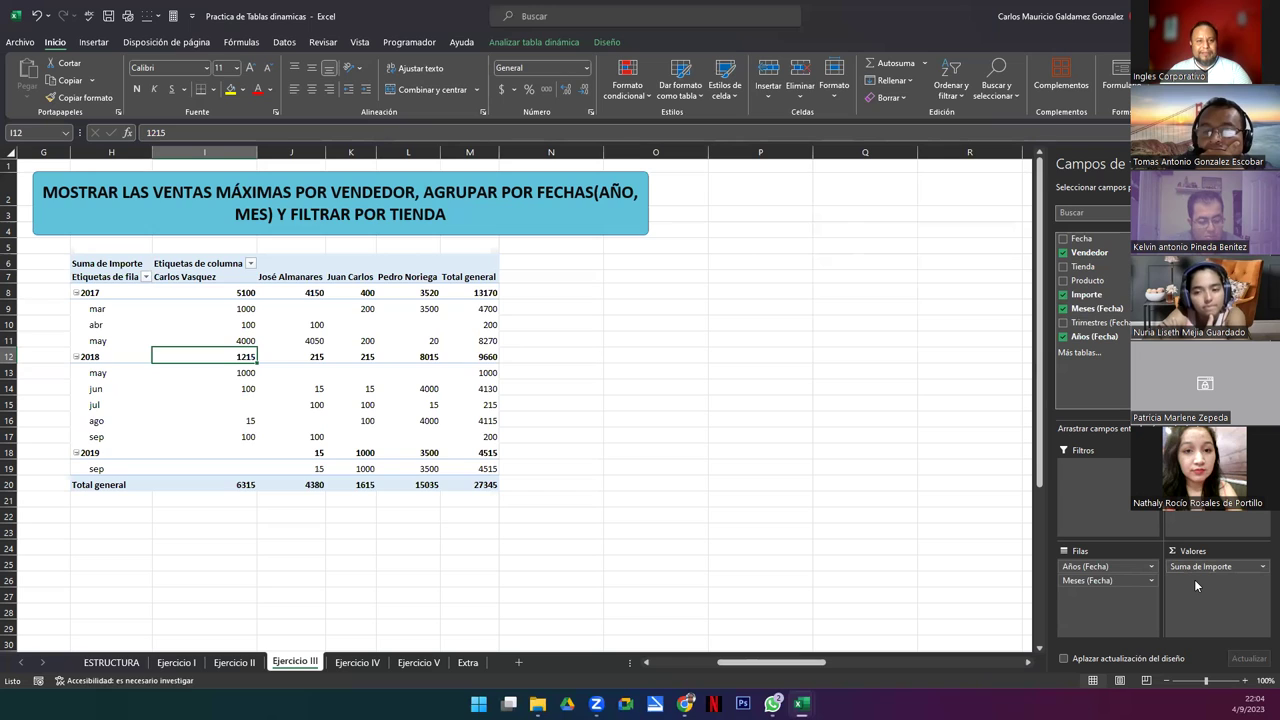
pyautogui.click(1261, 568)
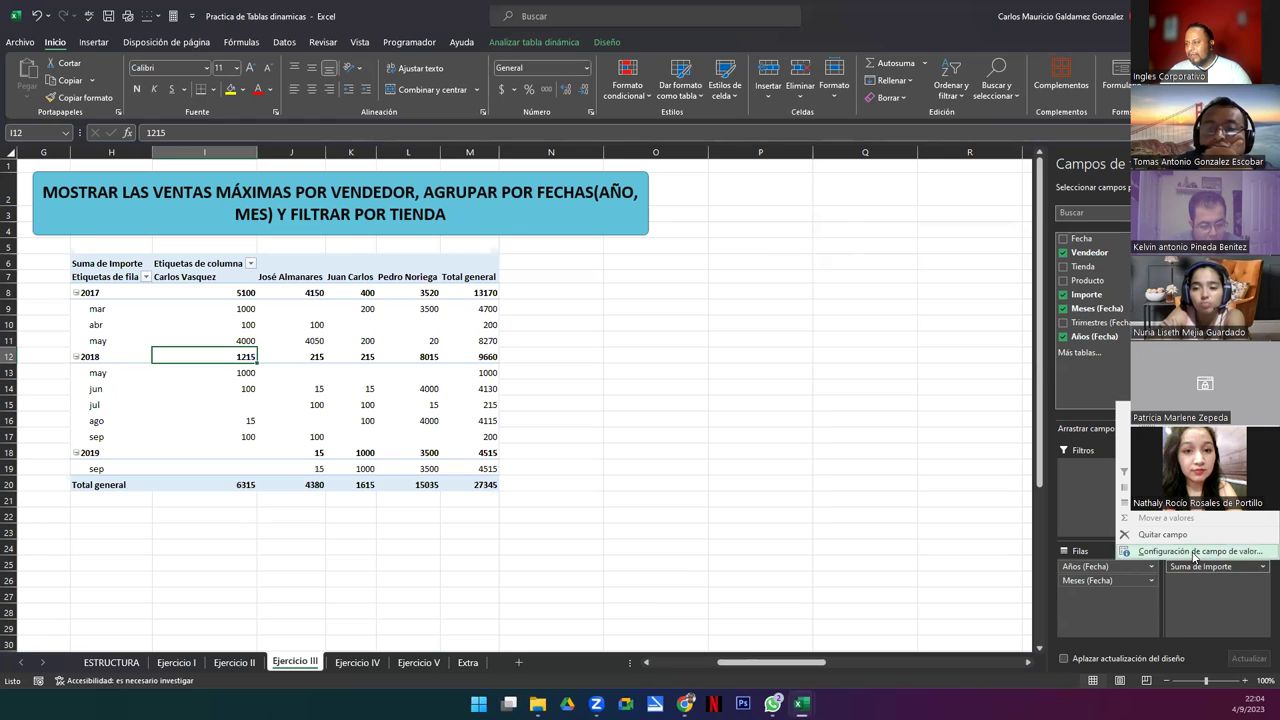
pyautogui.click(1193, 552)
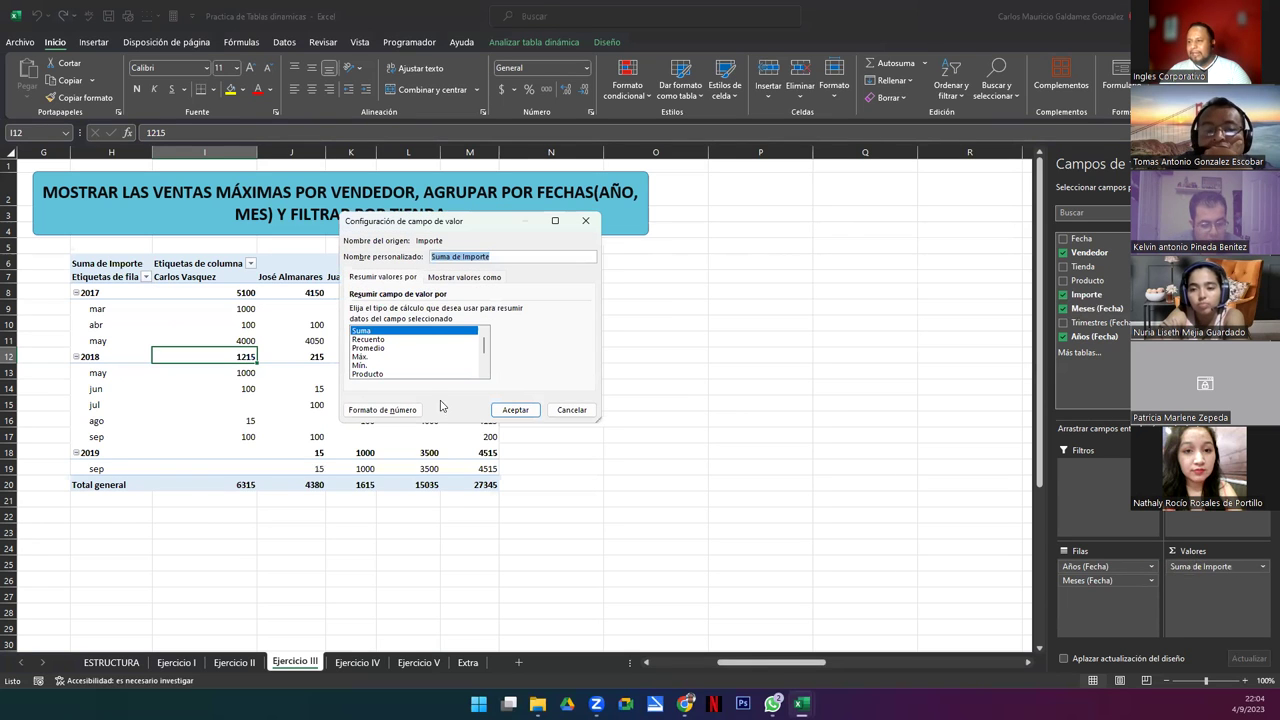
pyautogui.click(366, 356)
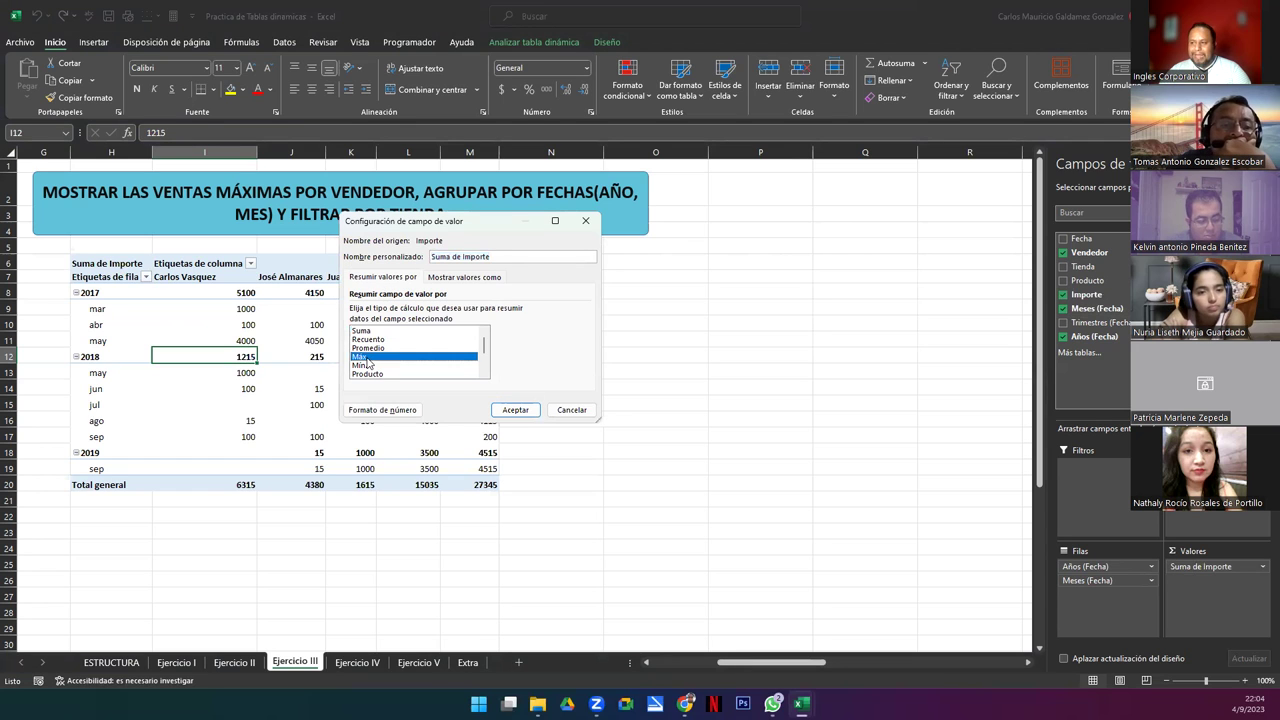
pyautogui.click(515, 410)
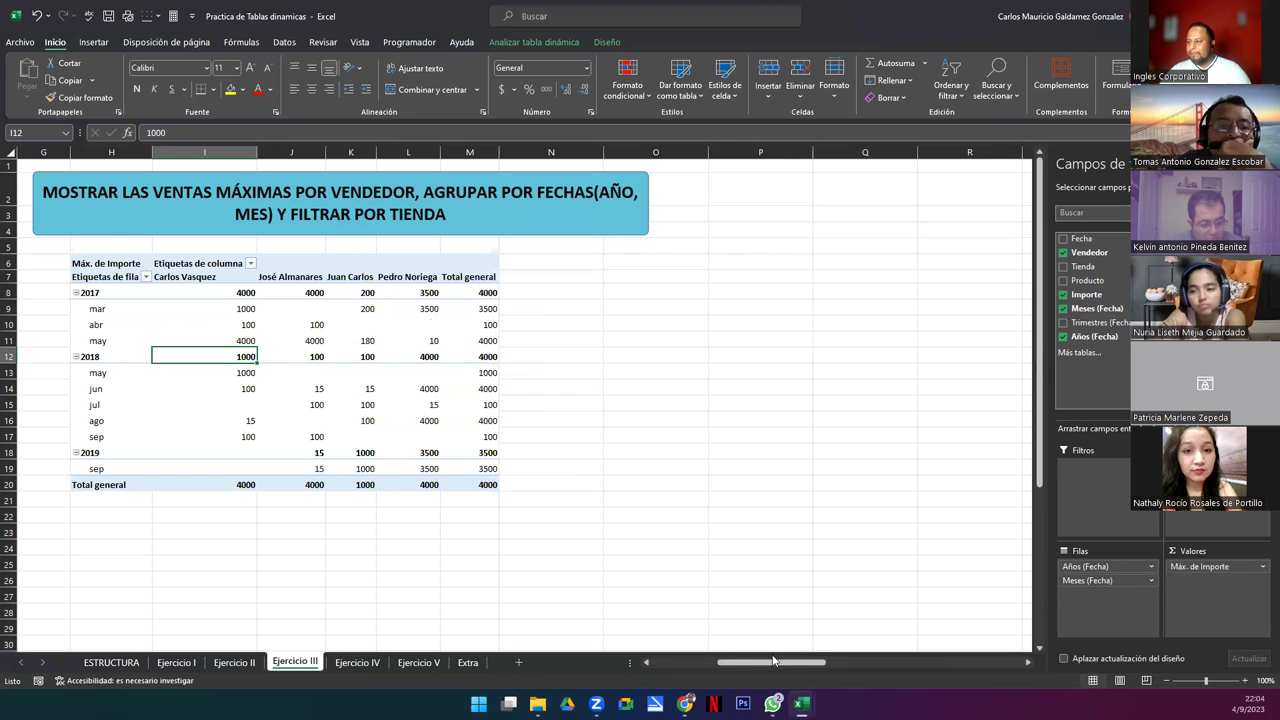
# Step: Place the picture of the orange reference PivotTable directly beside the working PivotTable
pyautogui.moveTo(786, 668); pyautogui.dragTo(857, 676)
pyautogui.hotkey('ctrl', 'v')
pyautogui.moveTo(771, 449); pyautogui.dragTo(357, 466)
pyautogui.moveTo(977, 662); pyautogui.dragTo(883, 666)
pyautogui.moveTo(817, 465); pyautogui.dragTo(686, 461)
pyautogui.click(667, 460)
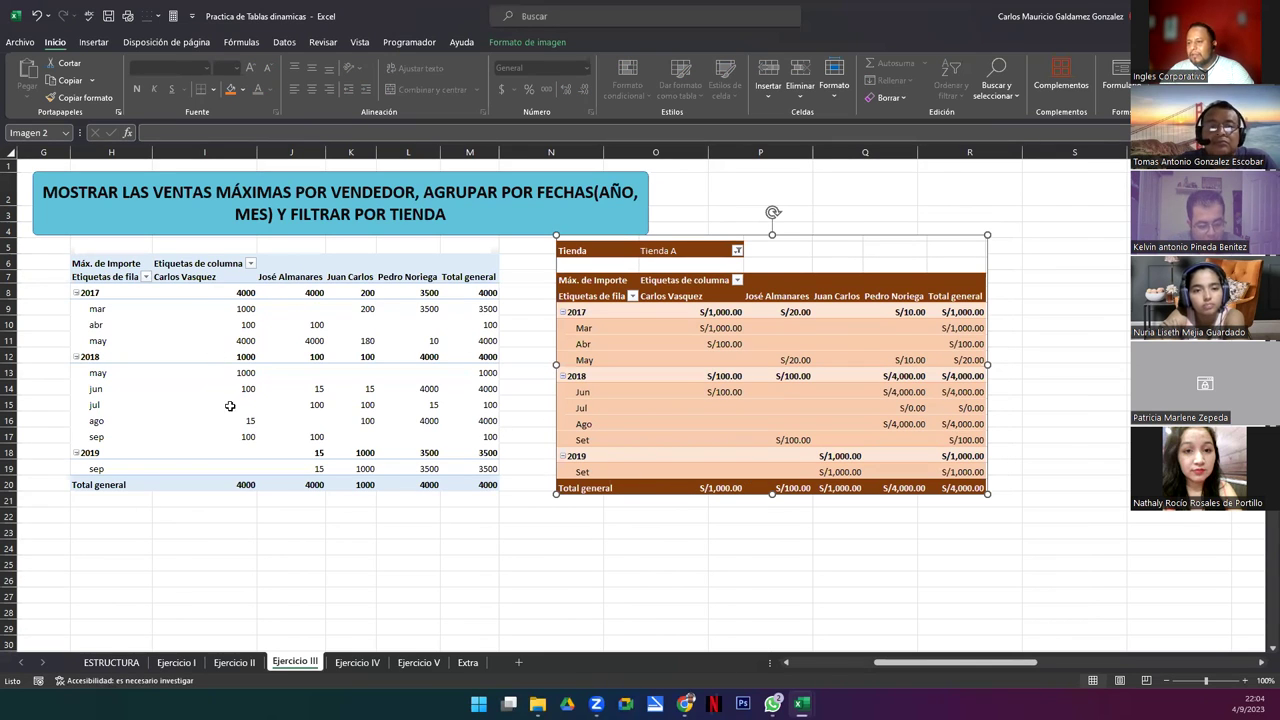
# Step: Compare the PivotTable's year and month groups and maximum values with the reference picture
pyautogui.moveTo(905, 663); pyautogui.dragTo(860, 664)
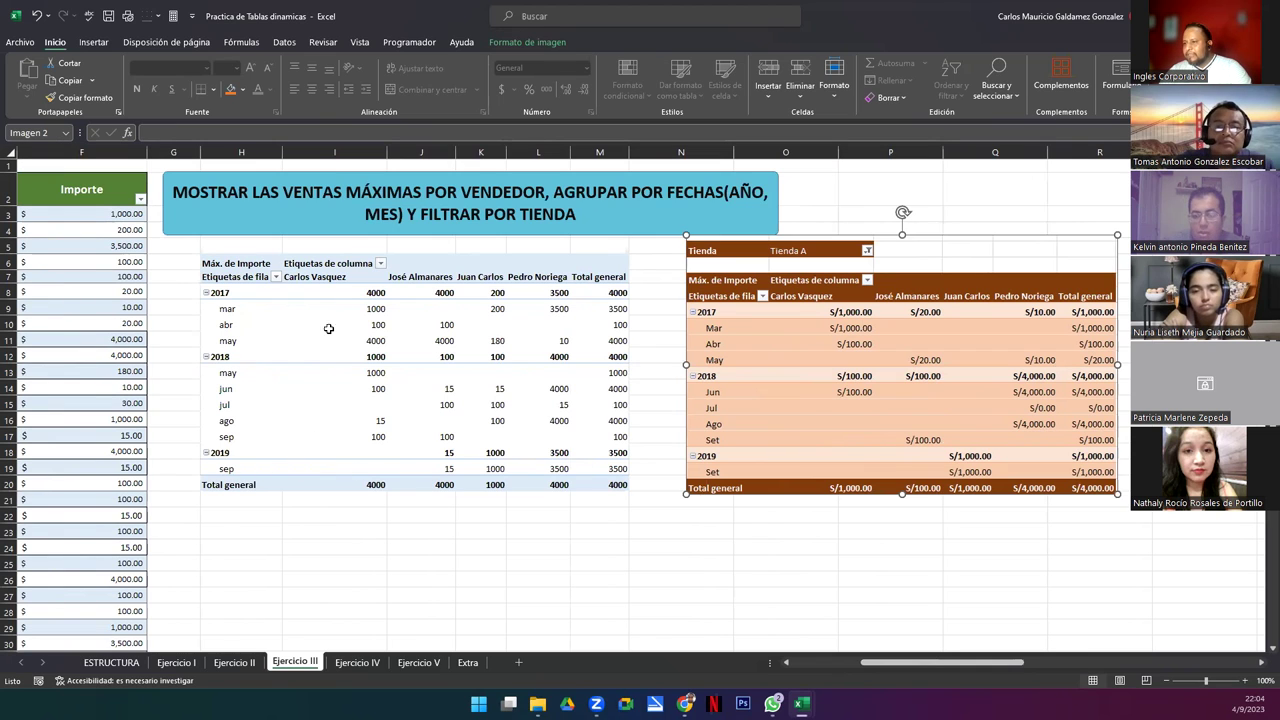
pyautogui.moveTo(233, 298); pyautogui.dragTo(532, 477)
pyautogui.click(449, 434)
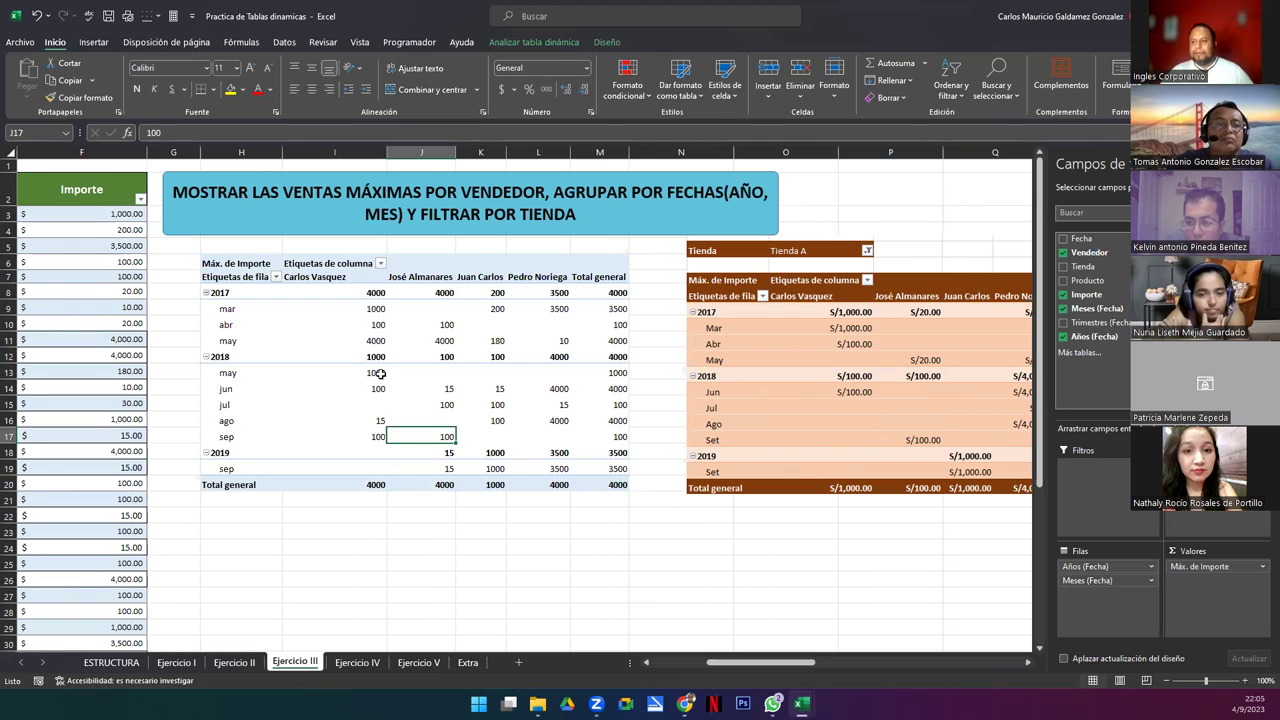
pyautogui.moveTo(380, 373)
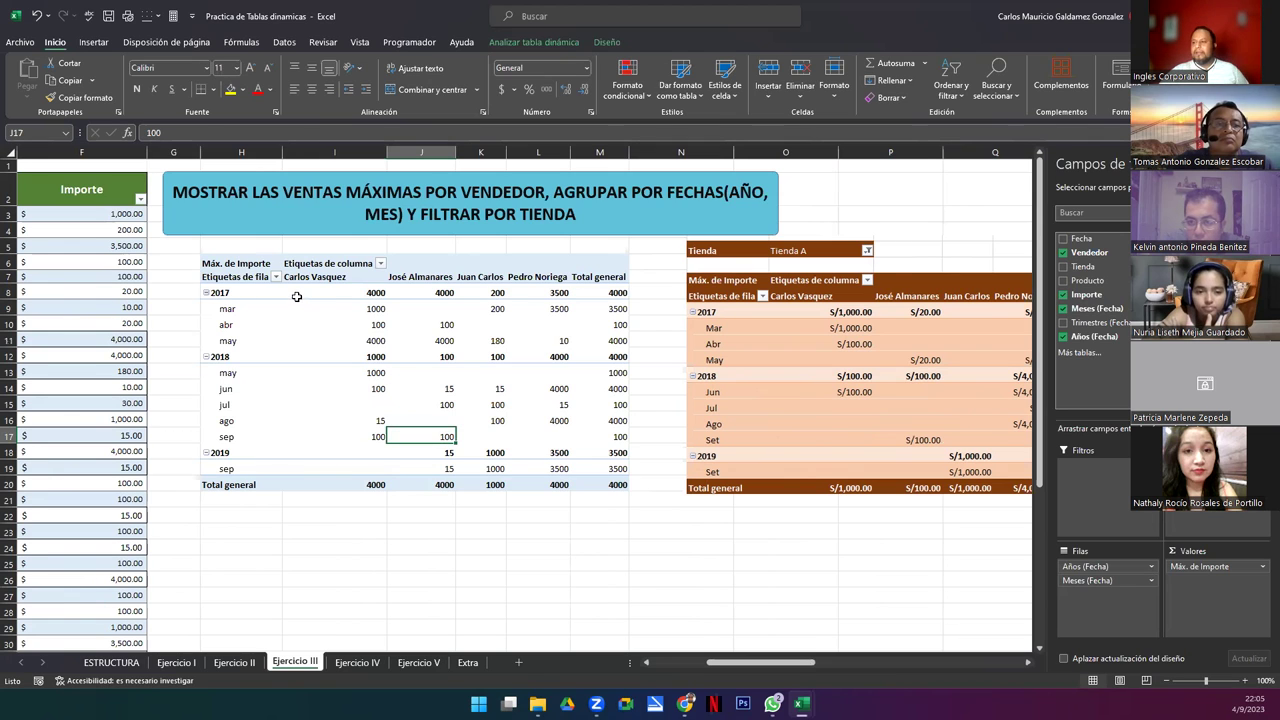
pyautogui.moveTo(306, 292)
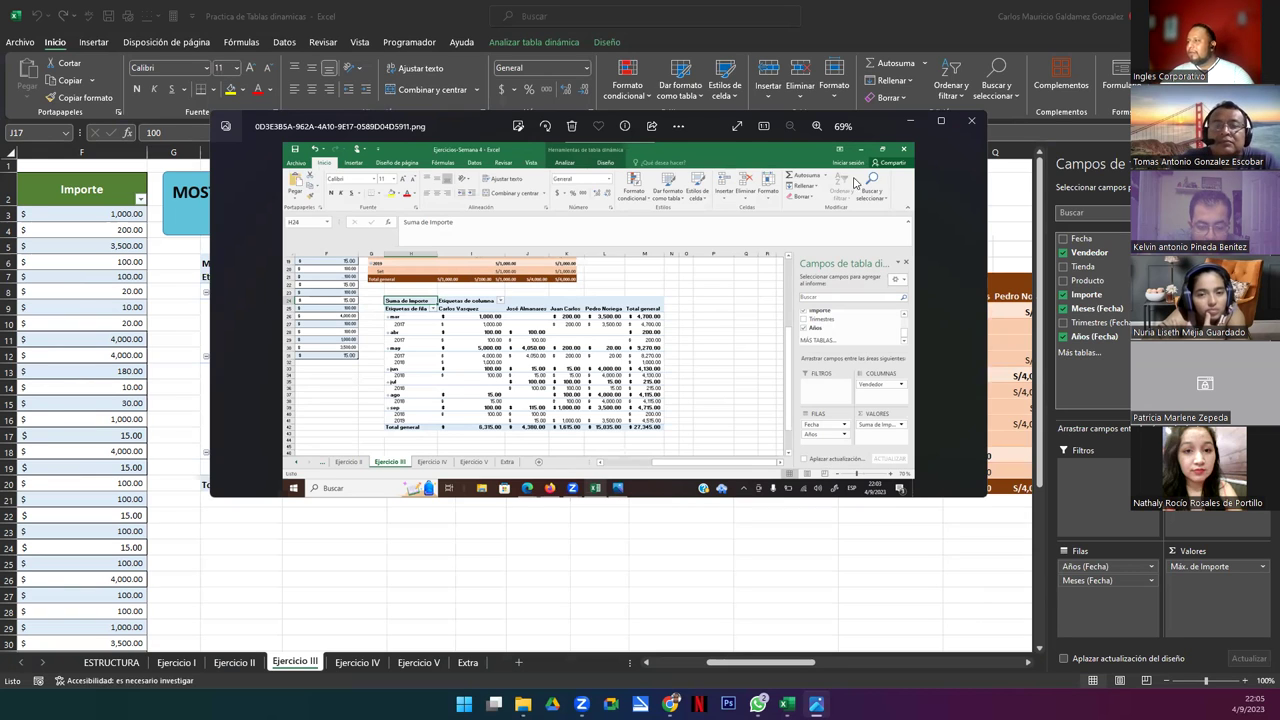
# Step: Minimise the participant's screenshot and delete the reference picture from the Ejercicio III sheet
pyautogui.click(908, 124)
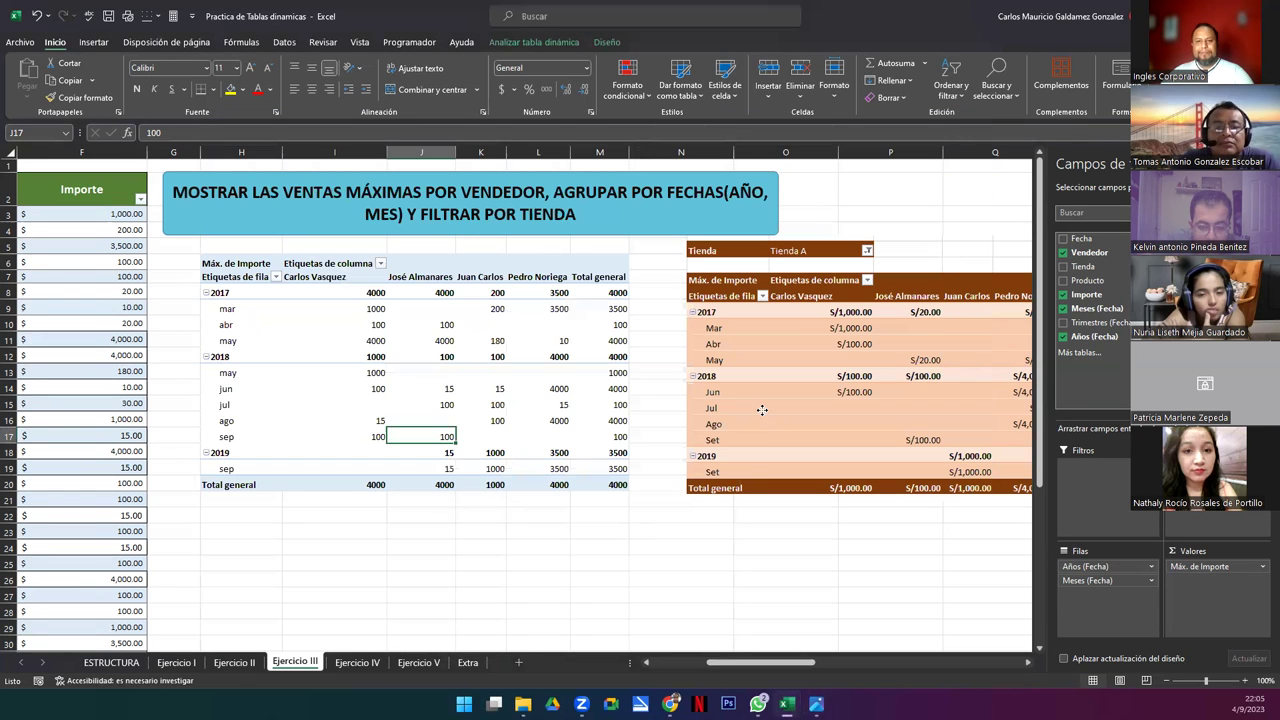
pyautogui.click(762, 410)
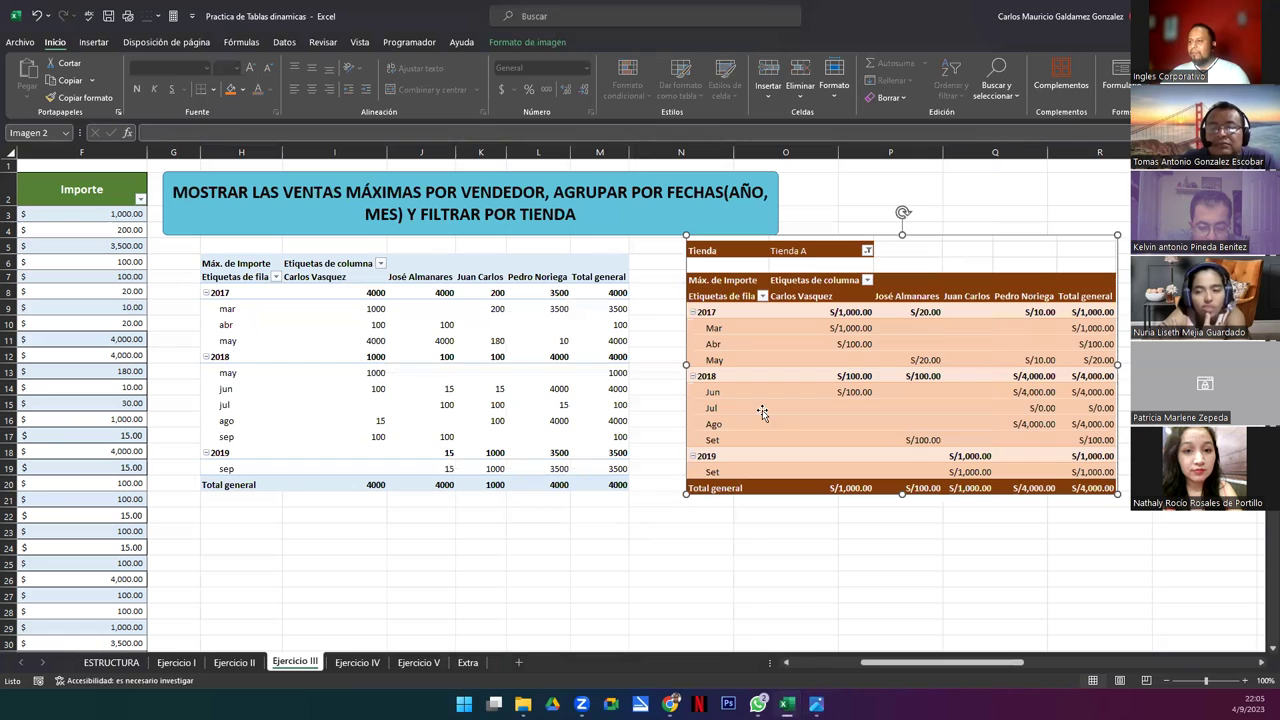
pyautogui.press('Delete')
# Step: Apply the medium orange PivotTable style with black header and grand total rows to the Ejercicio III PivotTable
pyautogui.click(277, 388)
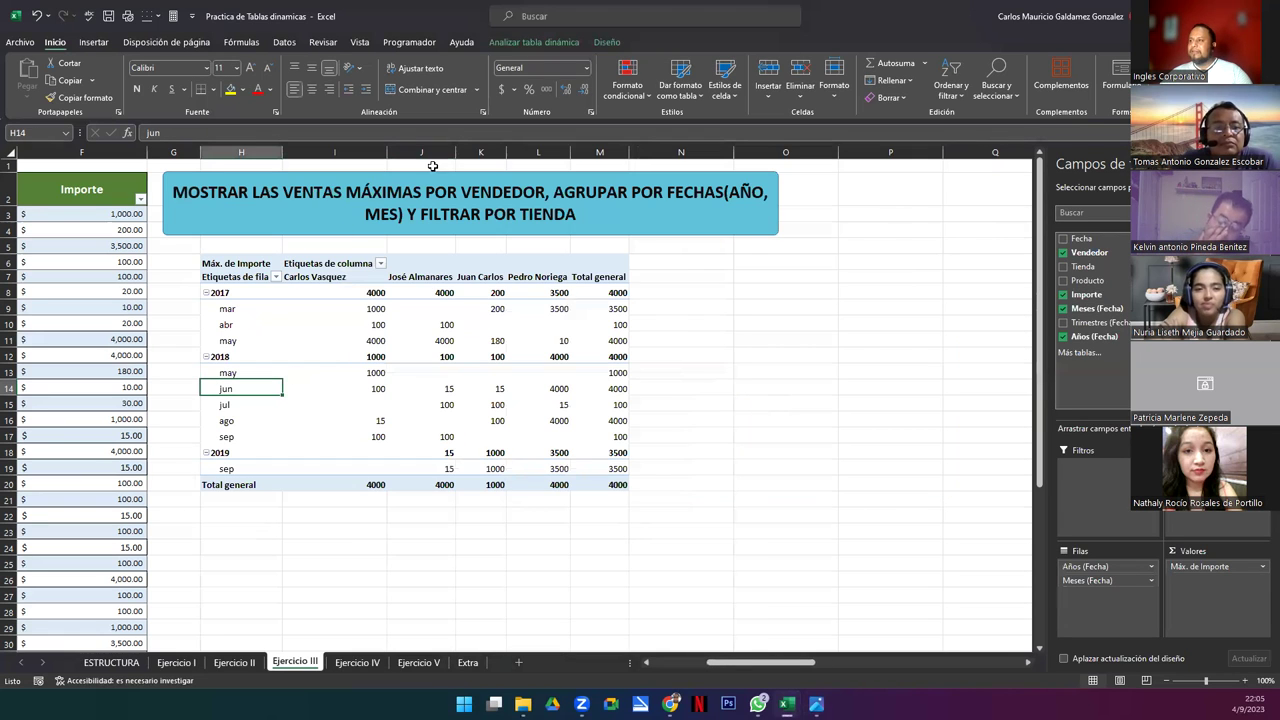
pyautogui.click(607, 42)
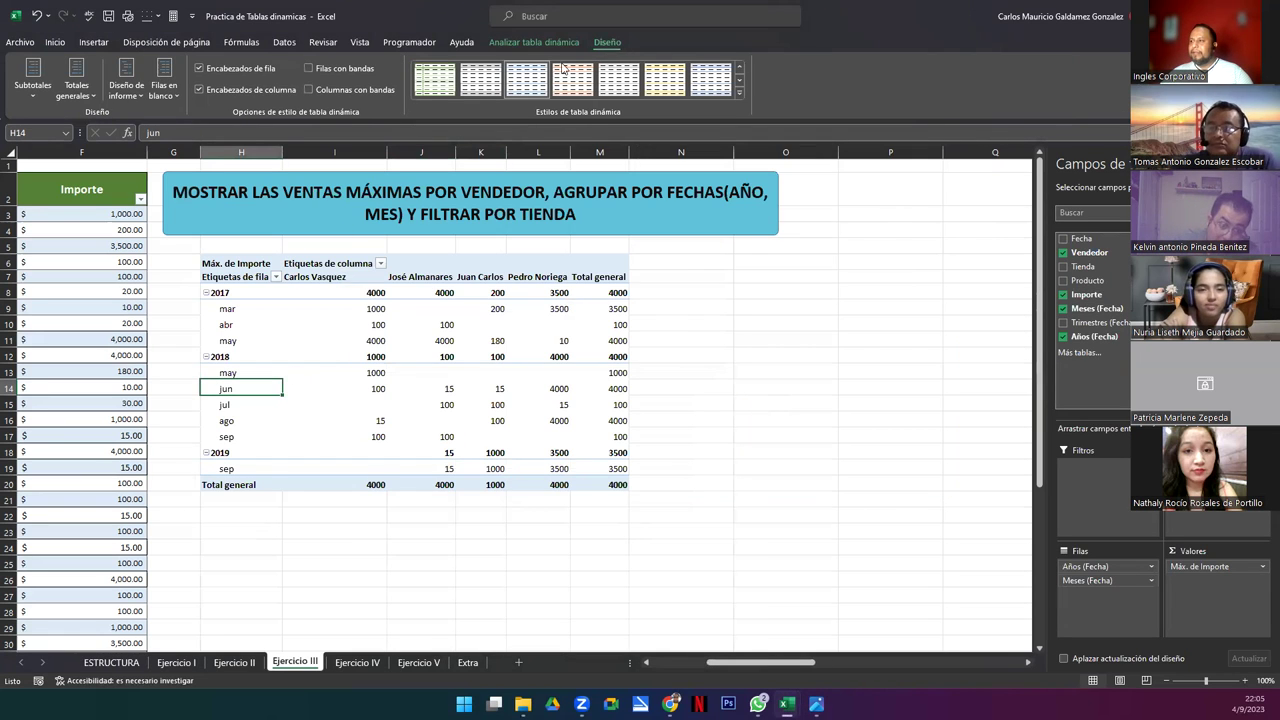
pyautogui.click(739, 92)
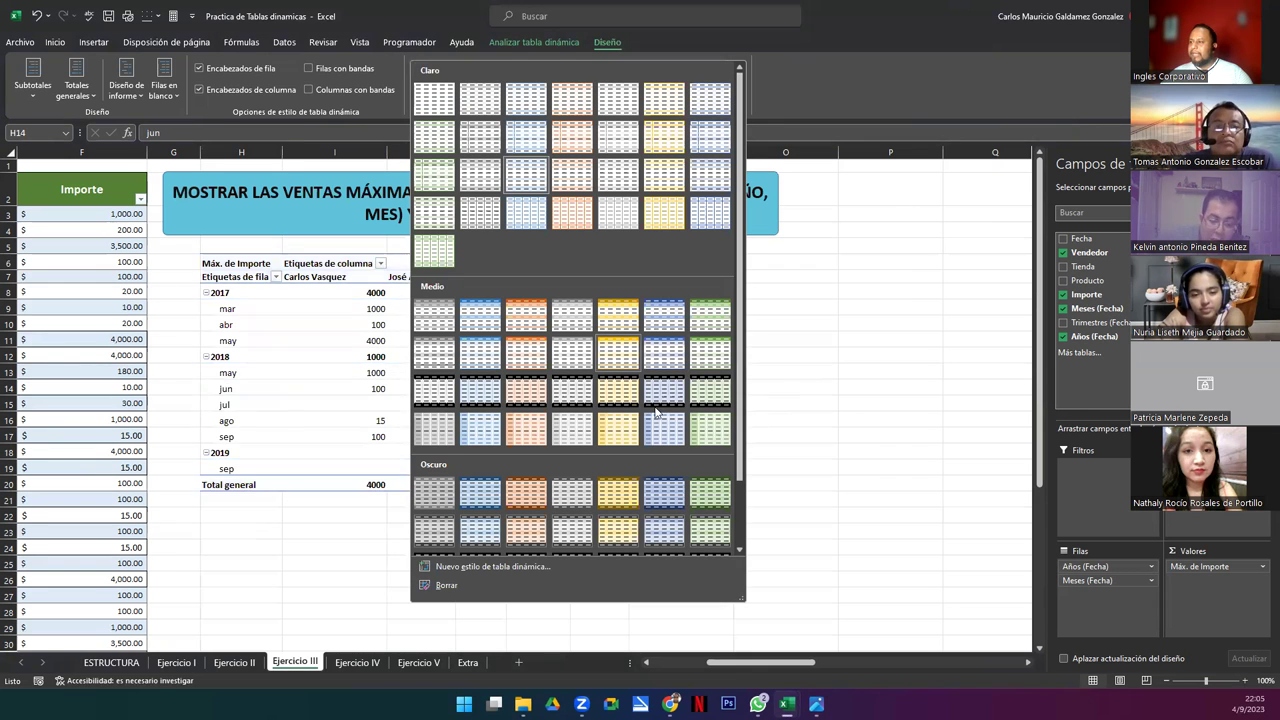
pyautogui.click(526, 391)
pyautogui.click(335, 389)
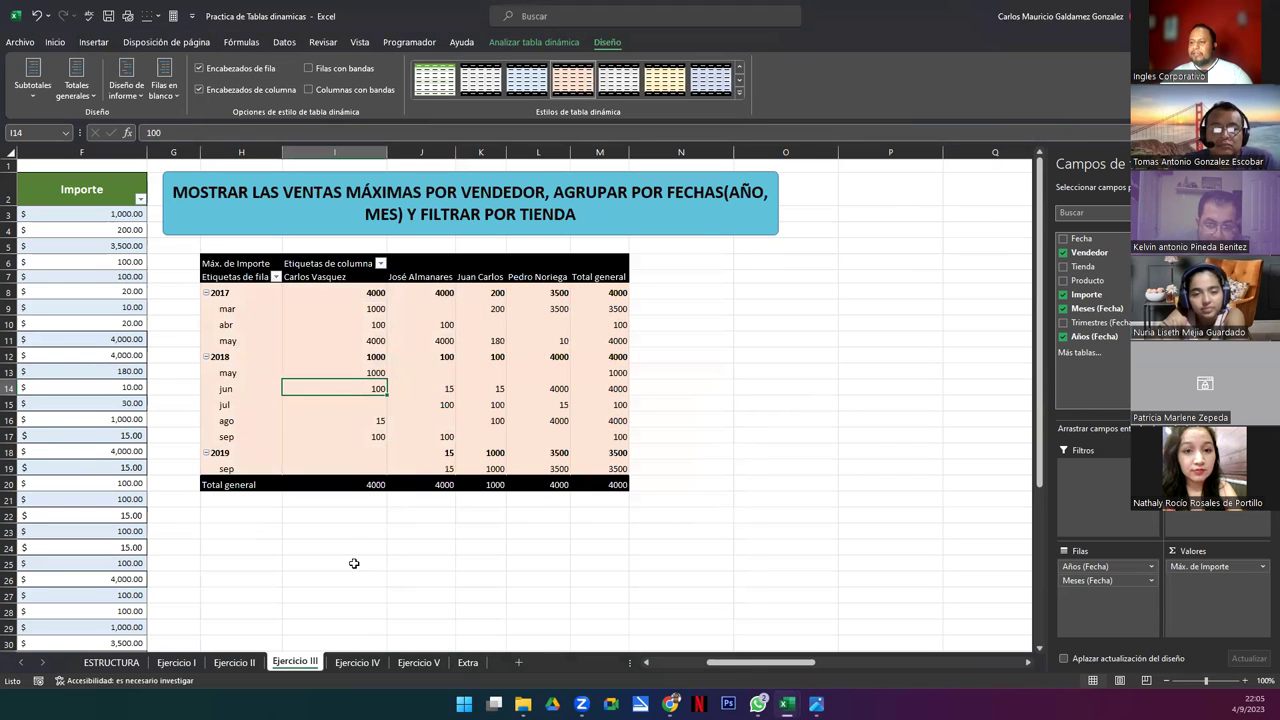
# Step: Review the exercise statements on the Ejercicio IV, Ejercicio V and Extra sheets, then go back through the sheets to Ejercicio I
pyautogui.click(357, 662)
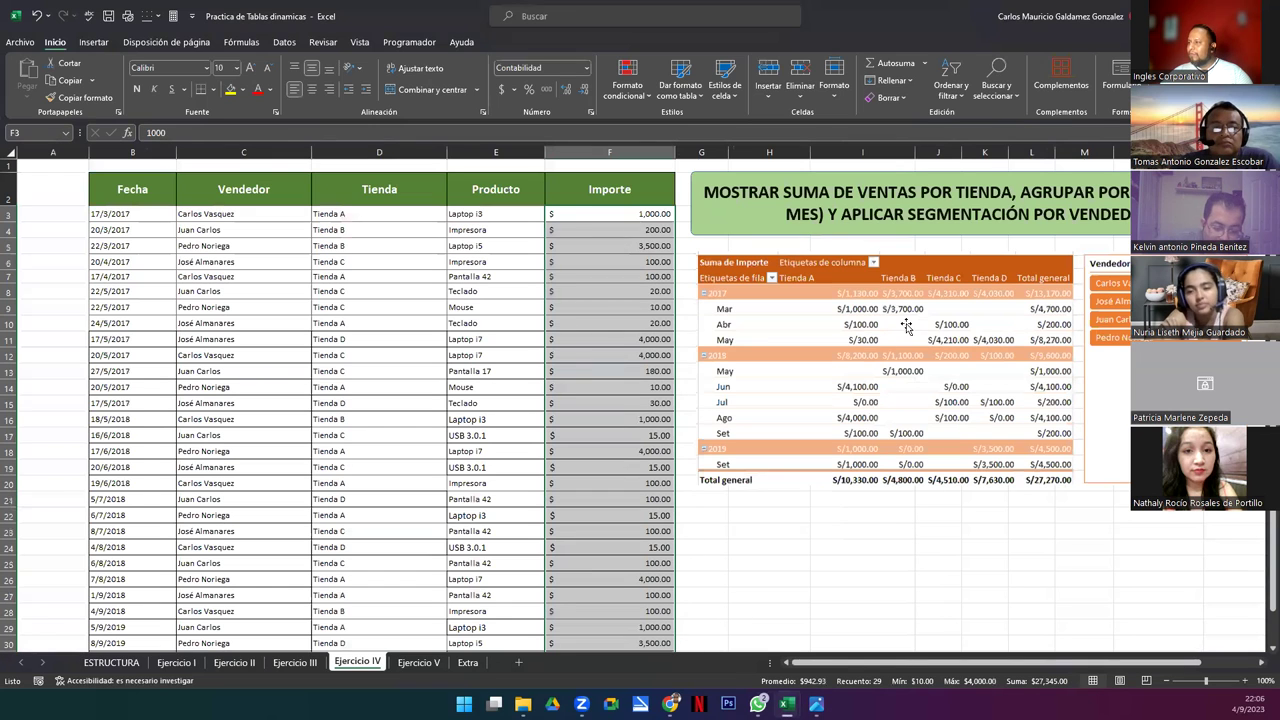
pyautogui.click(418, 663)
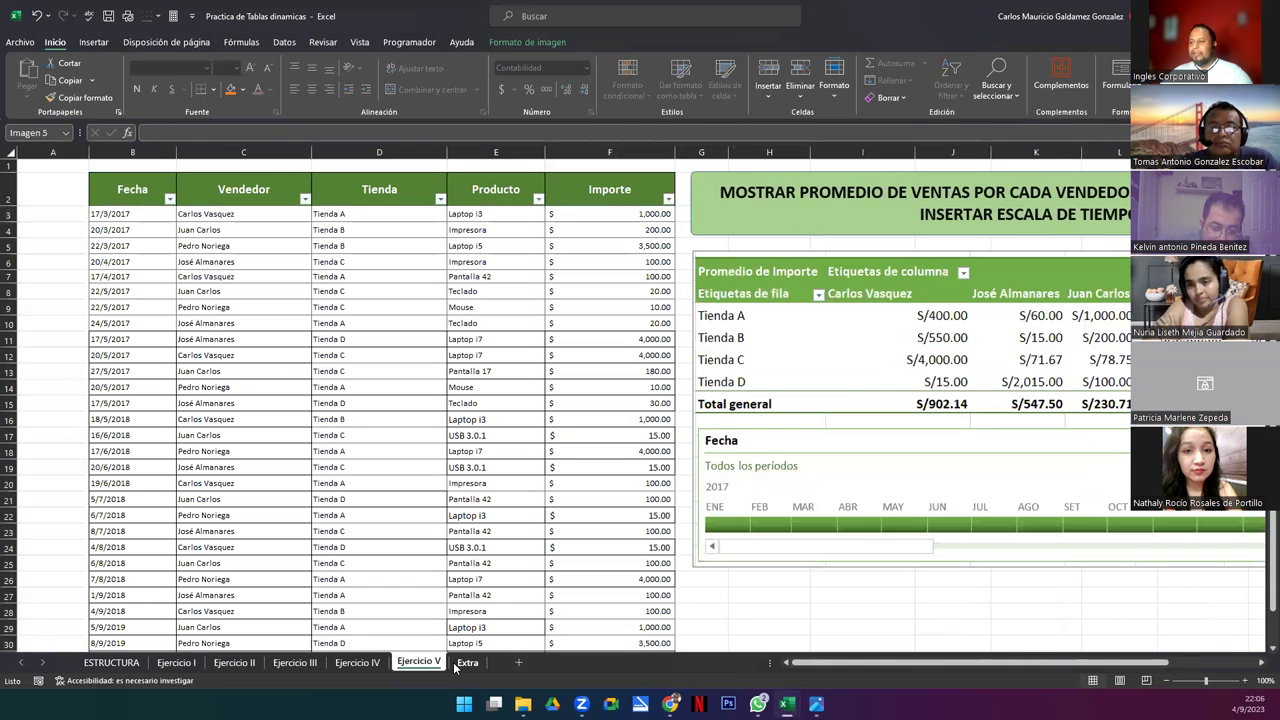
pyautogui.click(466, 663)
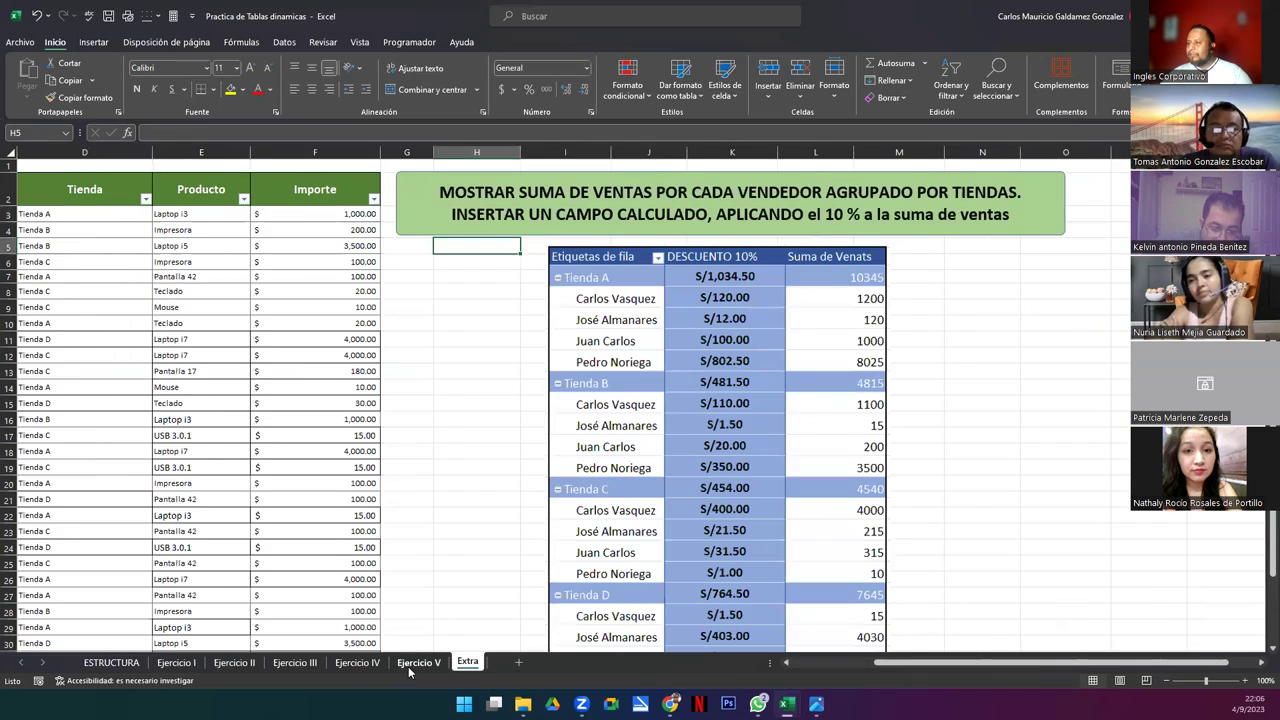
pyautogui.click(410, 665)
pyautogui.click(350, 664)
pyautogui.click(285, 664)
pyautogui.click(226, 662)
pyautogui.click(175, 664)
pyautogui.click(257, 516)
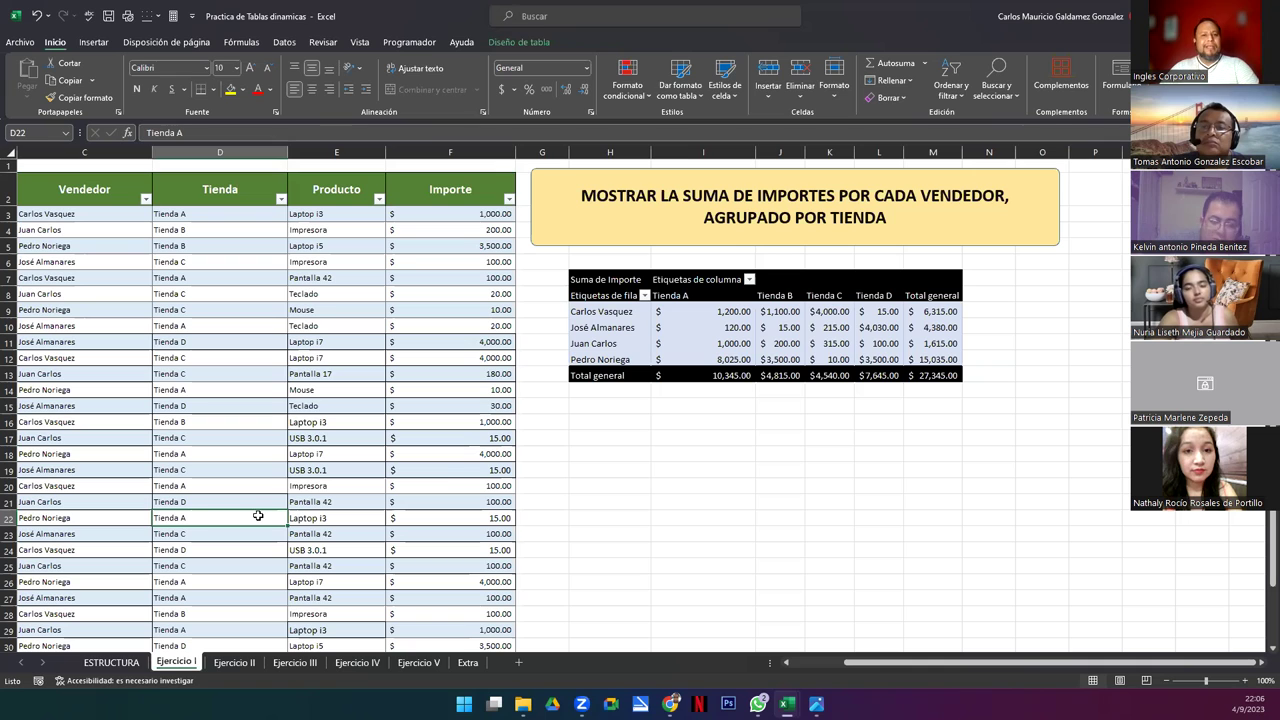
pyautogui.click(598, 456)
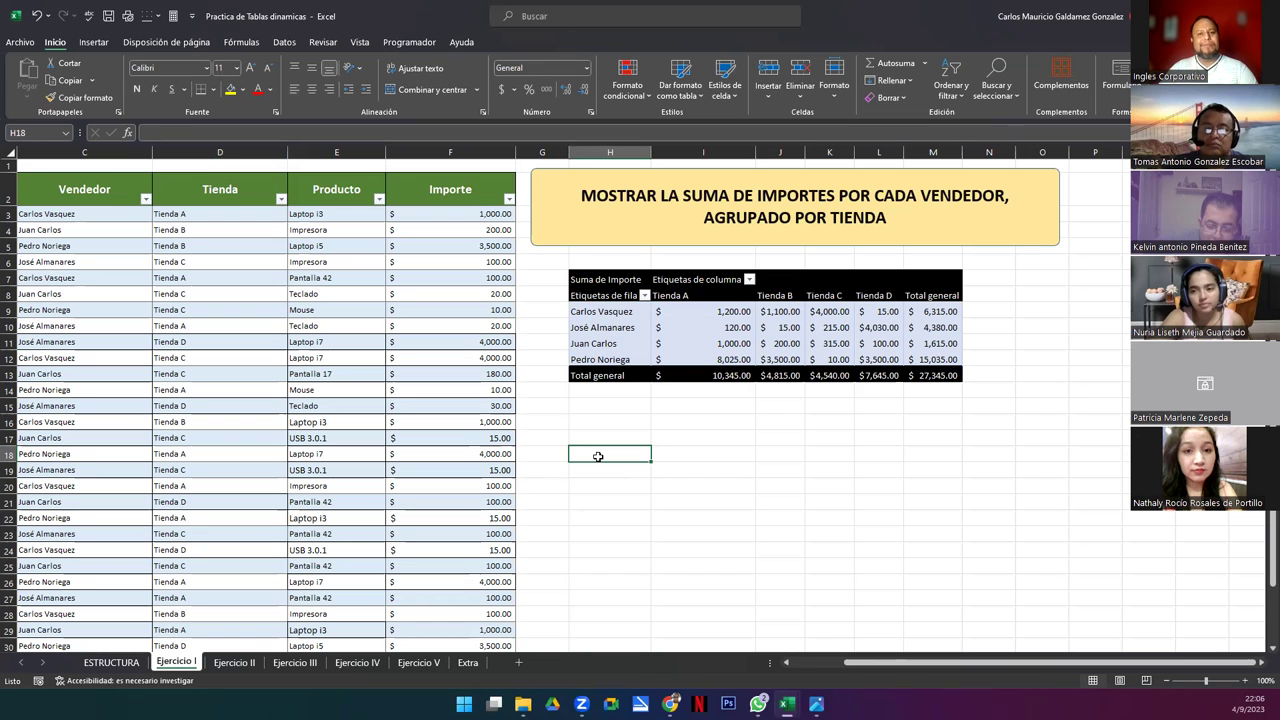
# Step: Switch to the Genially presentation, advance it to the CONSULTAS slide and close both participant screenshots
pyautogui.hotkey('alt', 'Tab')
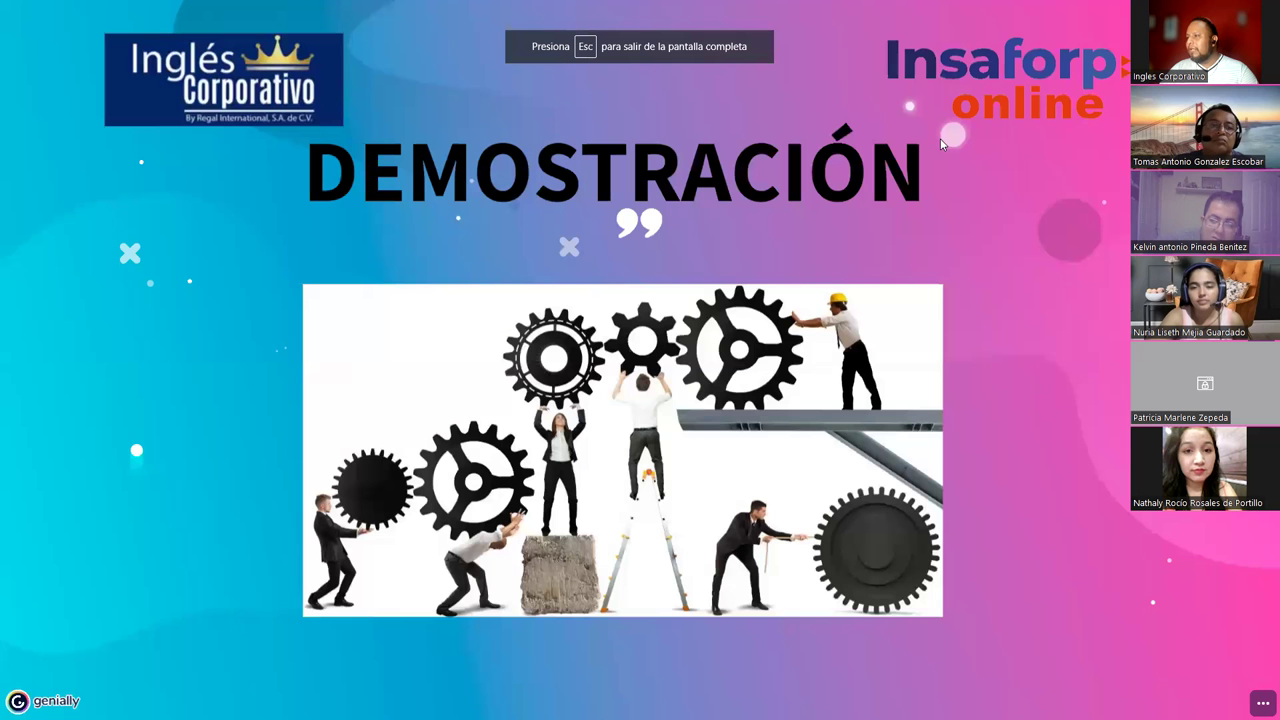
pyautogui.press('Right')
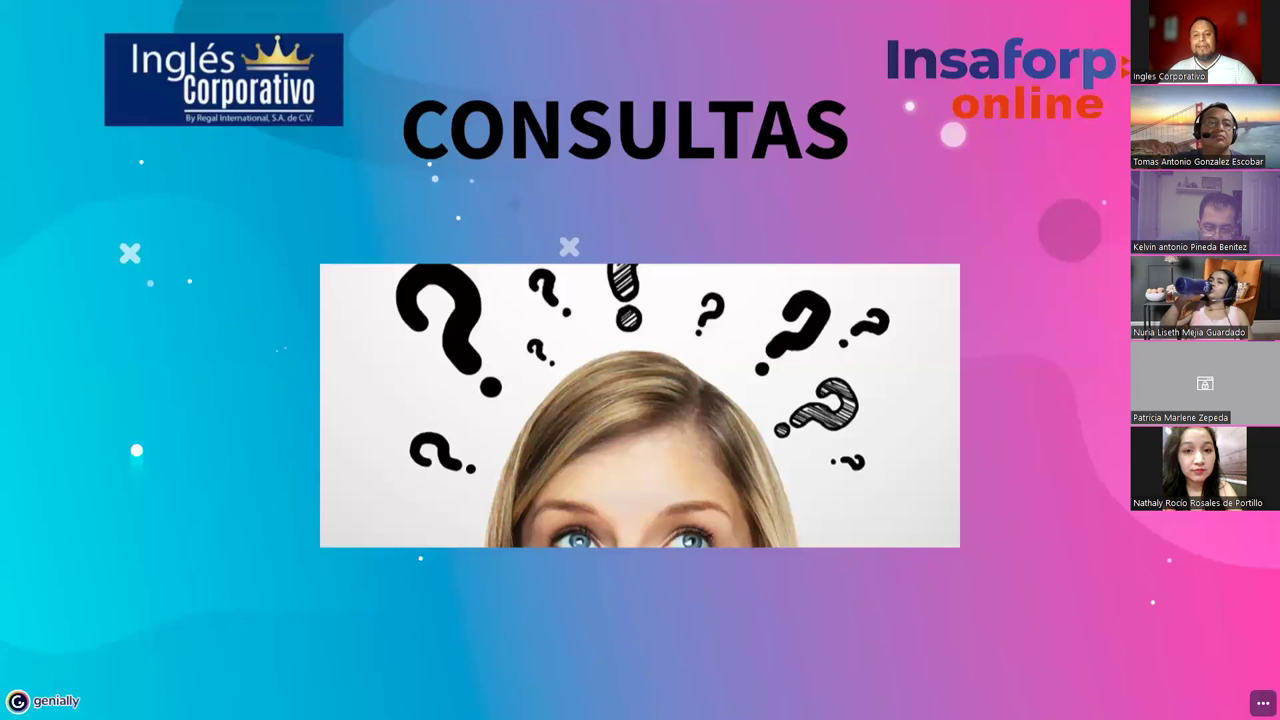
pyautogui.hotkey('alt', 'Tab')
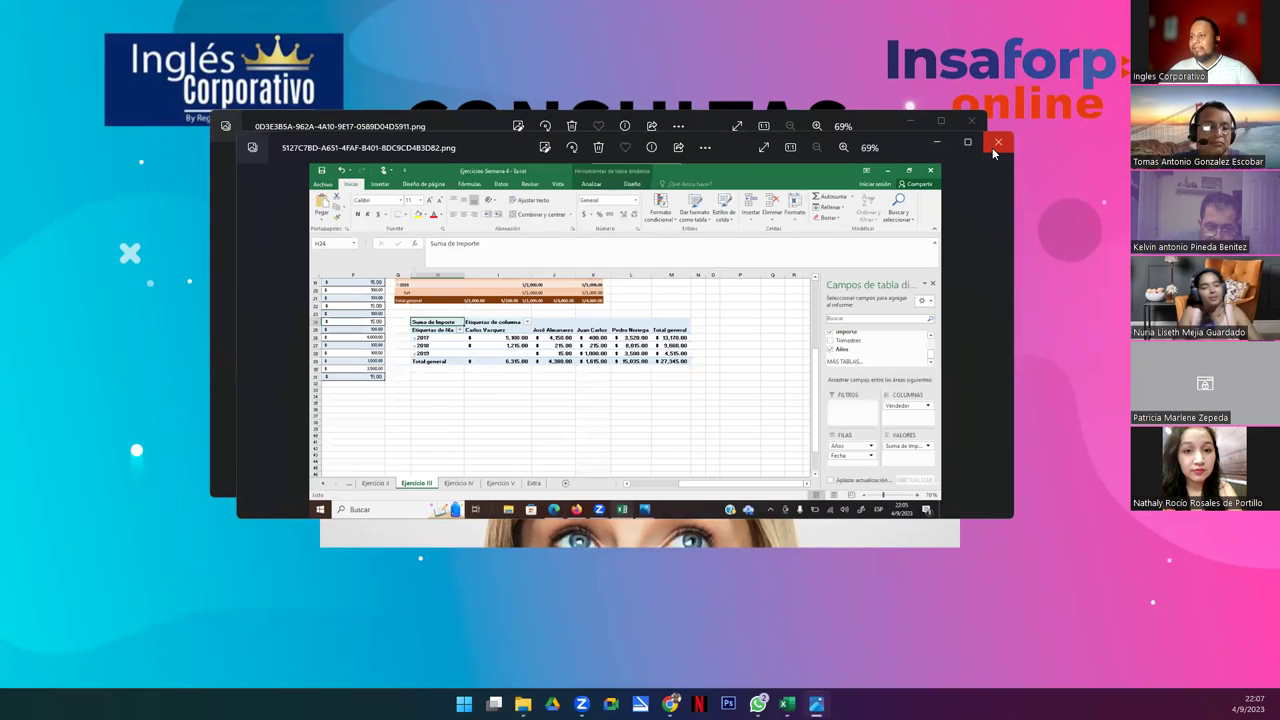
pyautogui.click(993, 148)
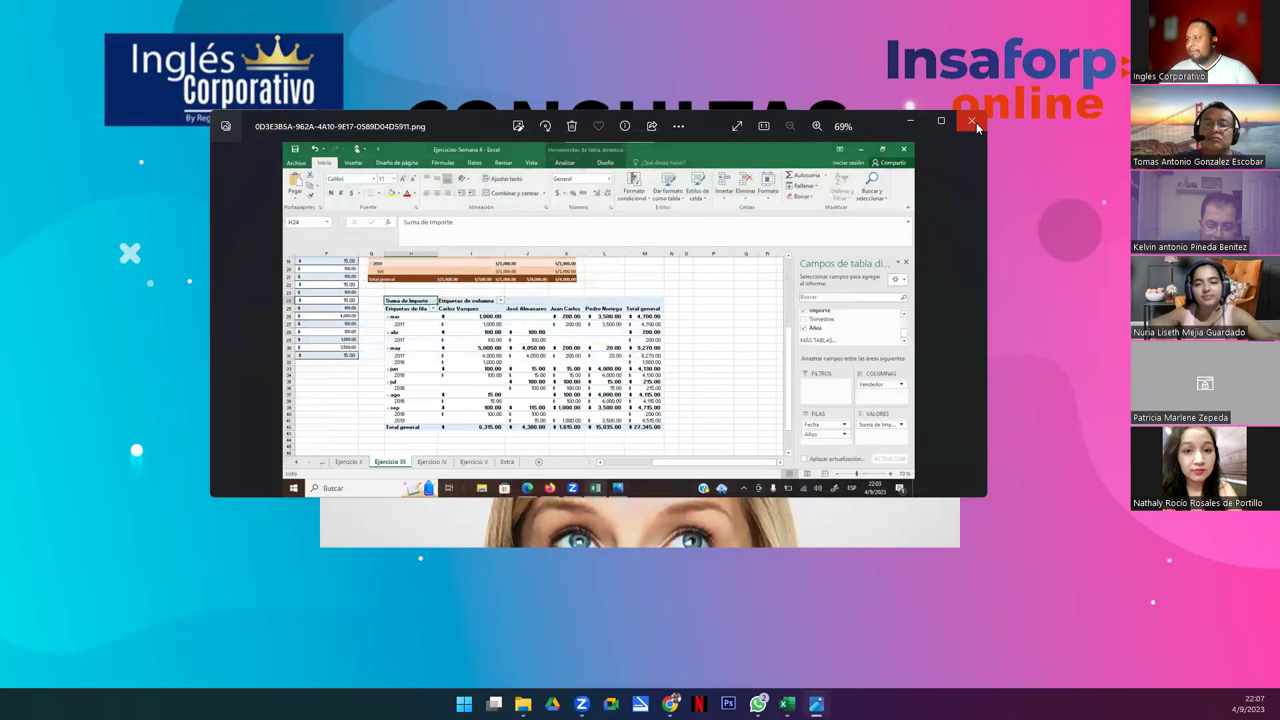
pyautogui.click(976, 122)
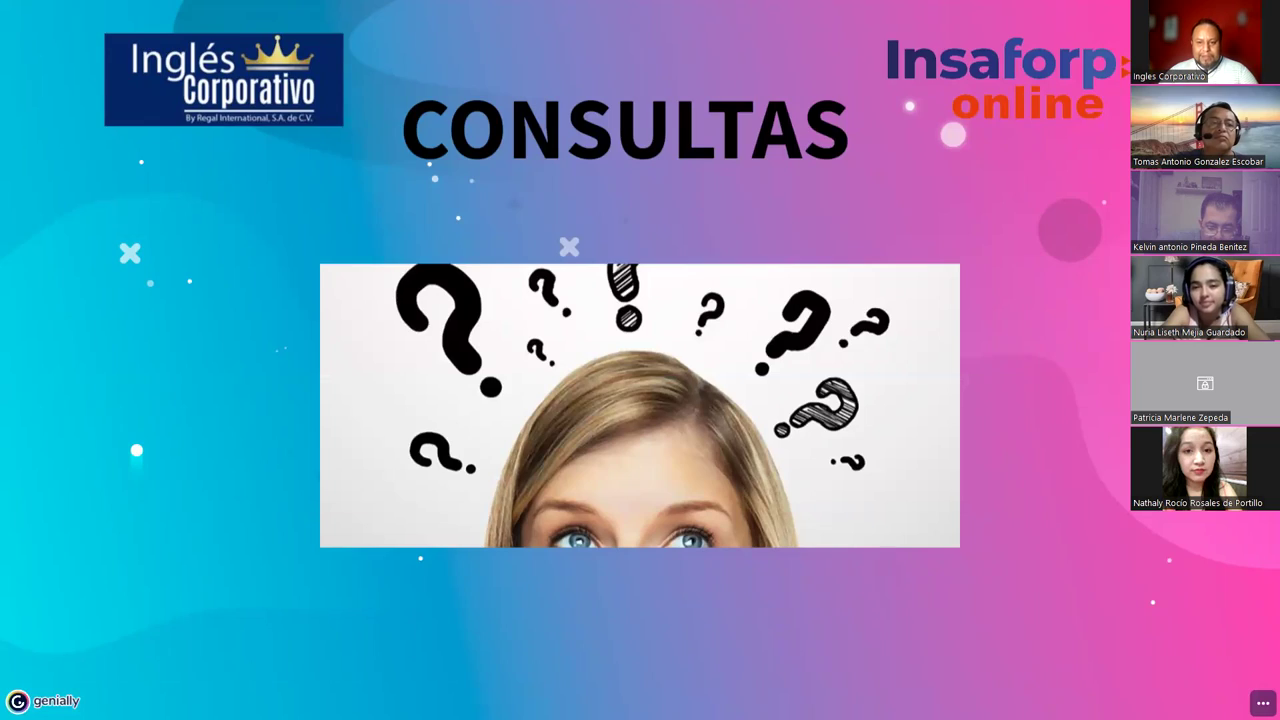
# Step: Switch to the Semana 3 workbook and examine the BD01 database from its start and the PivotTable range A3:P9 on Hoja1
pyautogui.hotkey('alt', 'Tab')
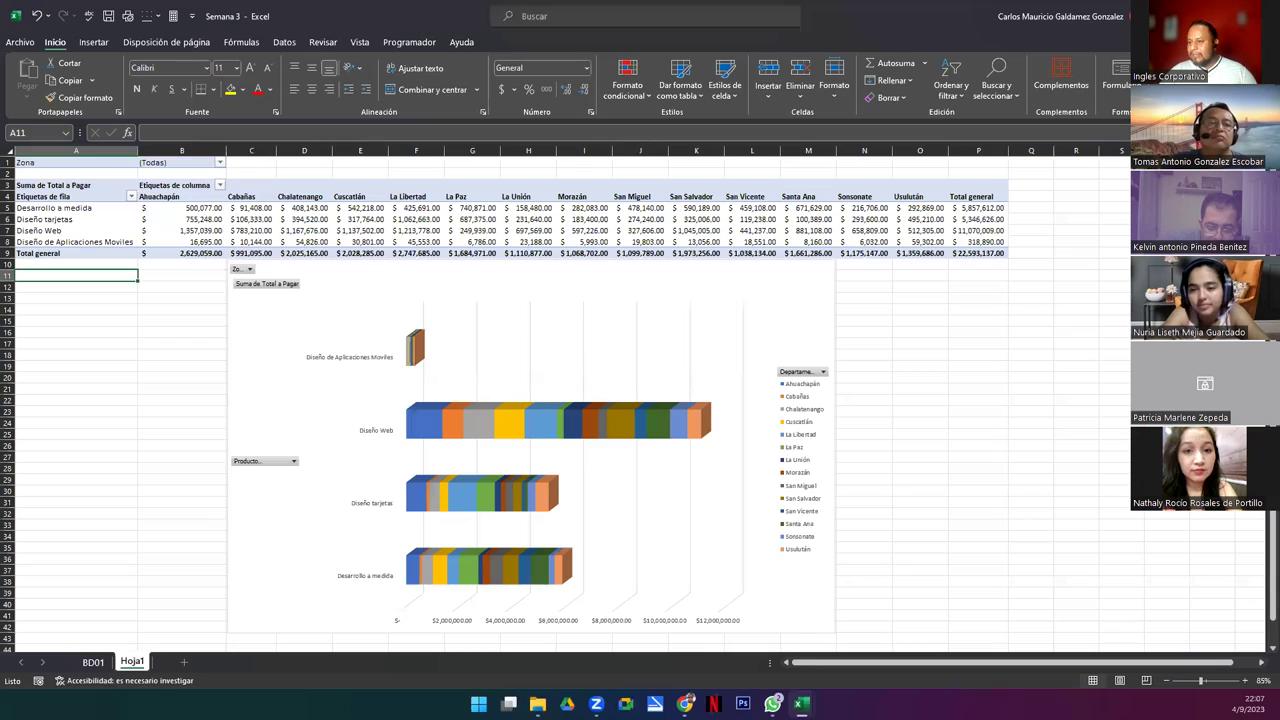
pyautogui.click(92, 662)
pyautogui.scroll(20, 470, 400)
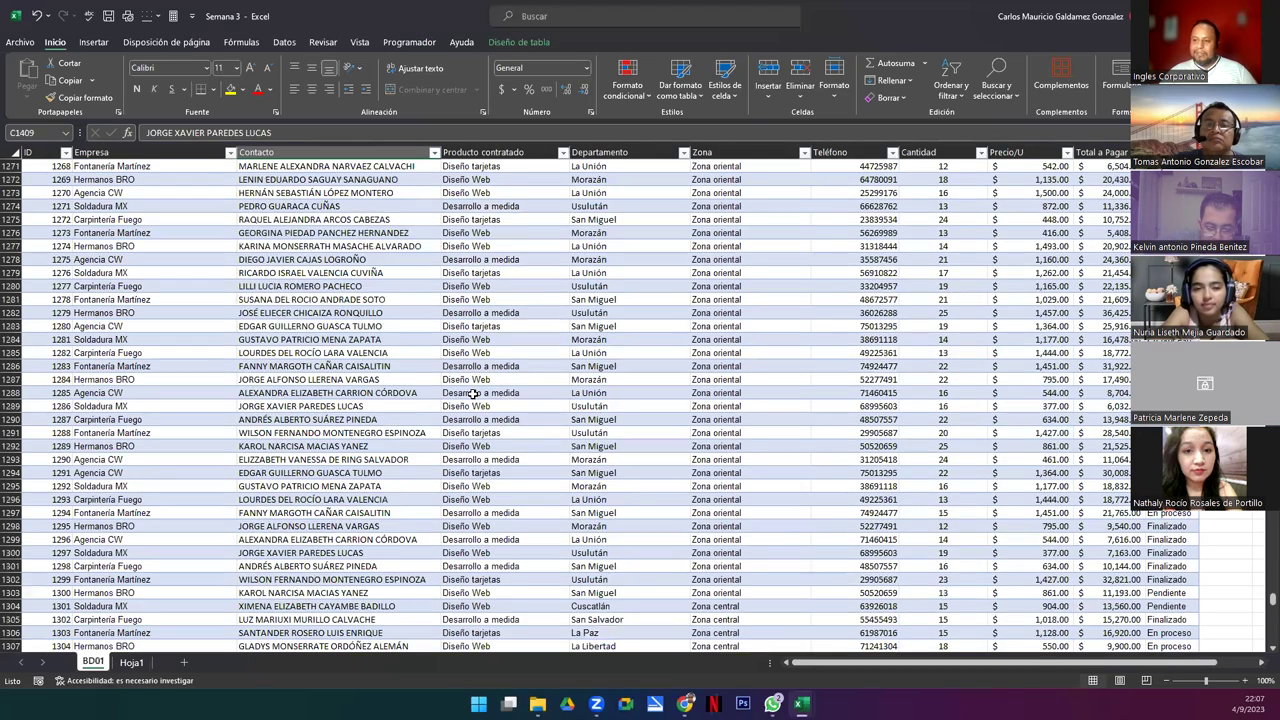
pyautogui.scroll(20, 472, 393)
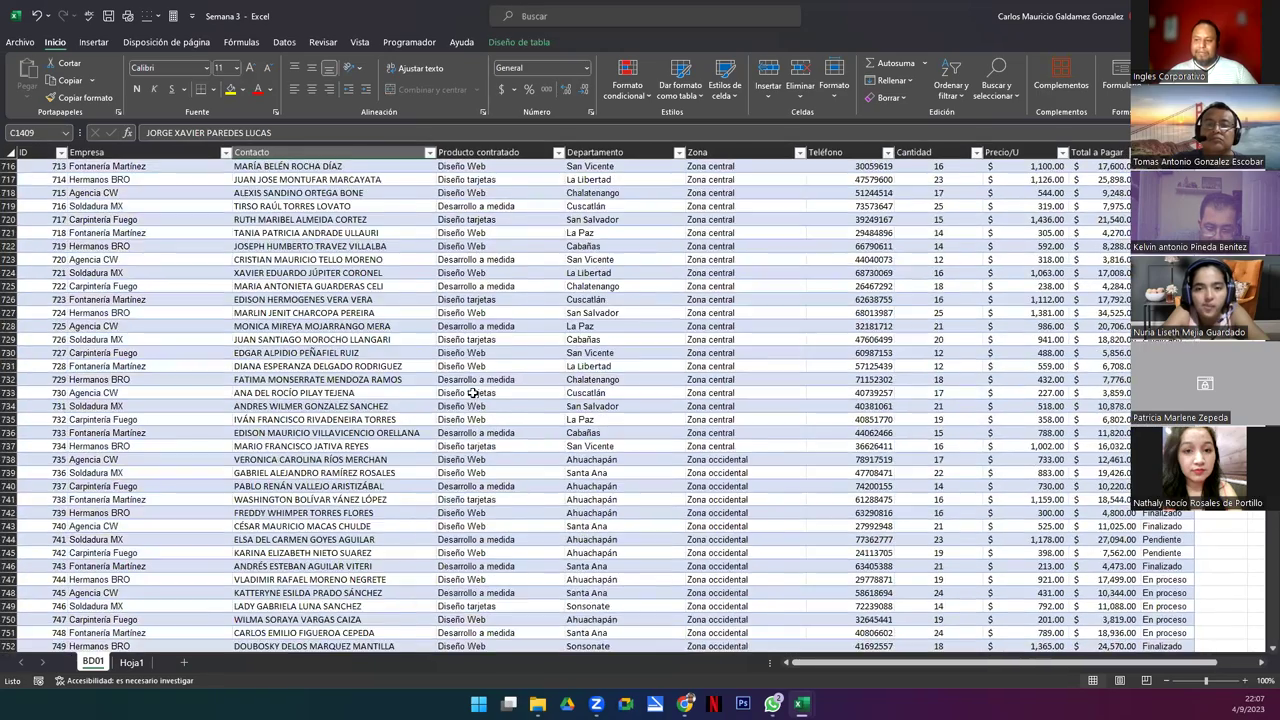
pyautogui.scroll(20, 472, 393)
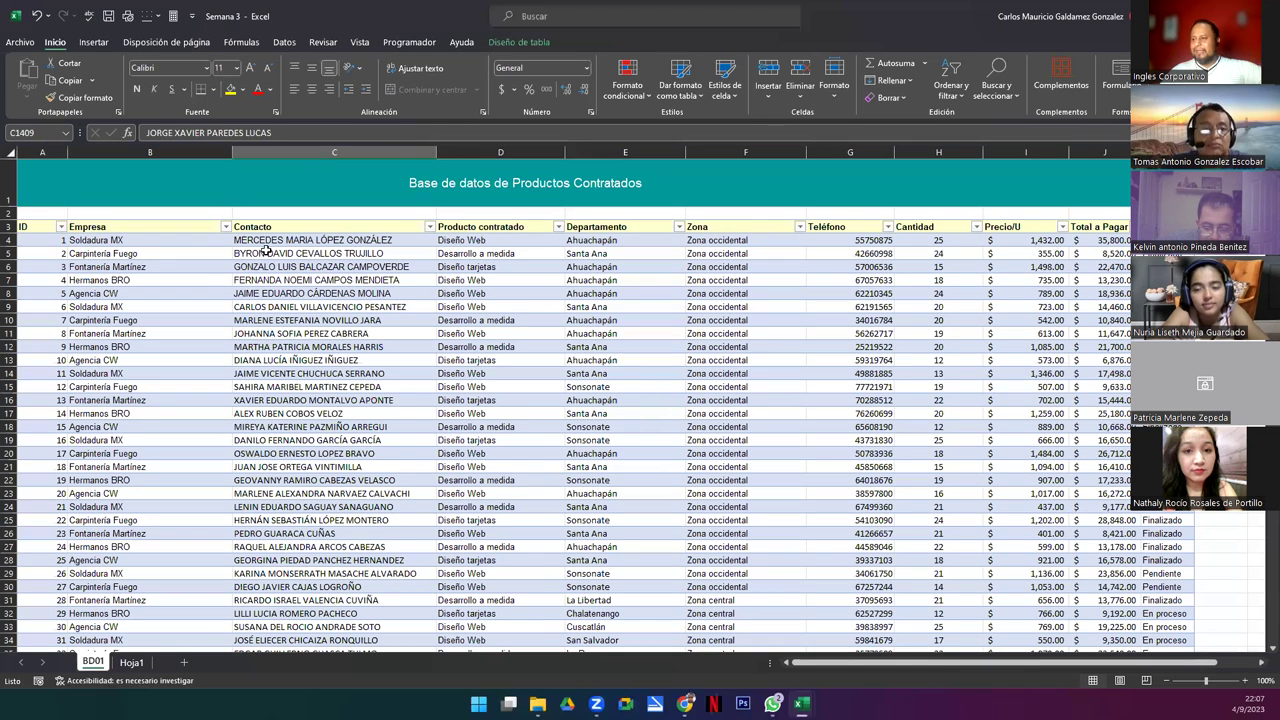
pyautogui.click(136, 663)
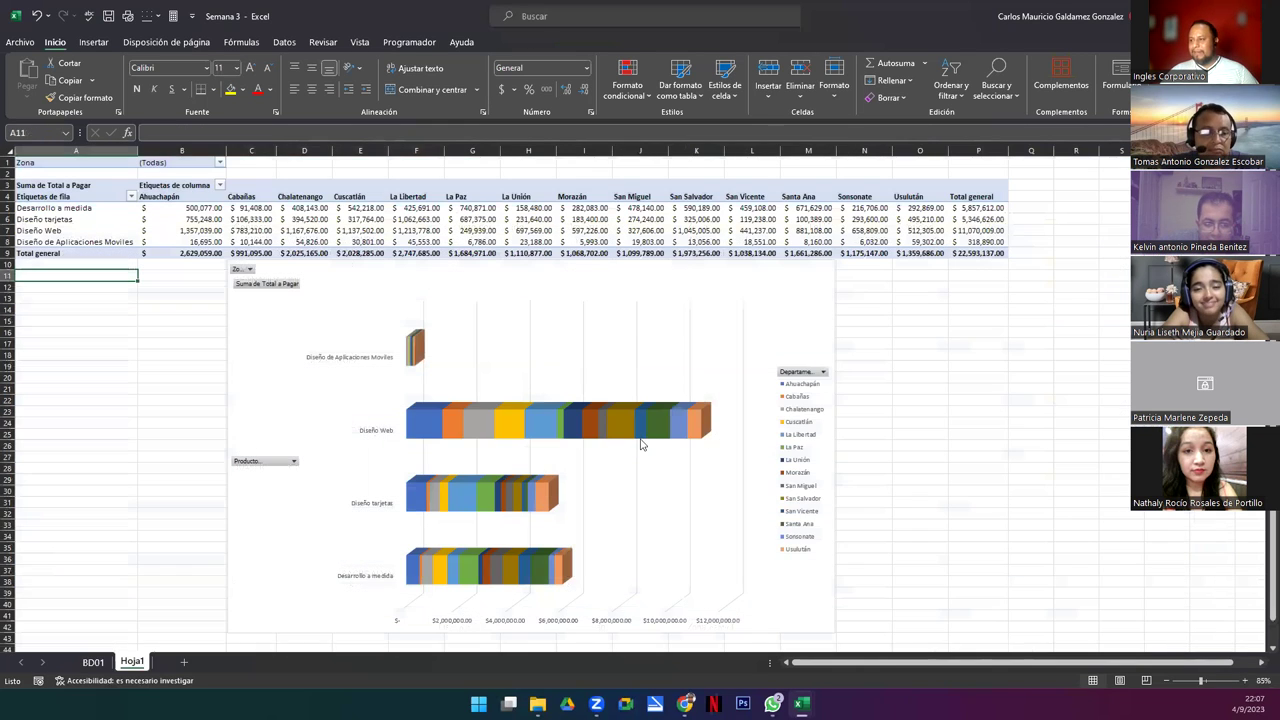
pyautogui.moveTo(52, 186); pyautogui.dragTo(962, 250)
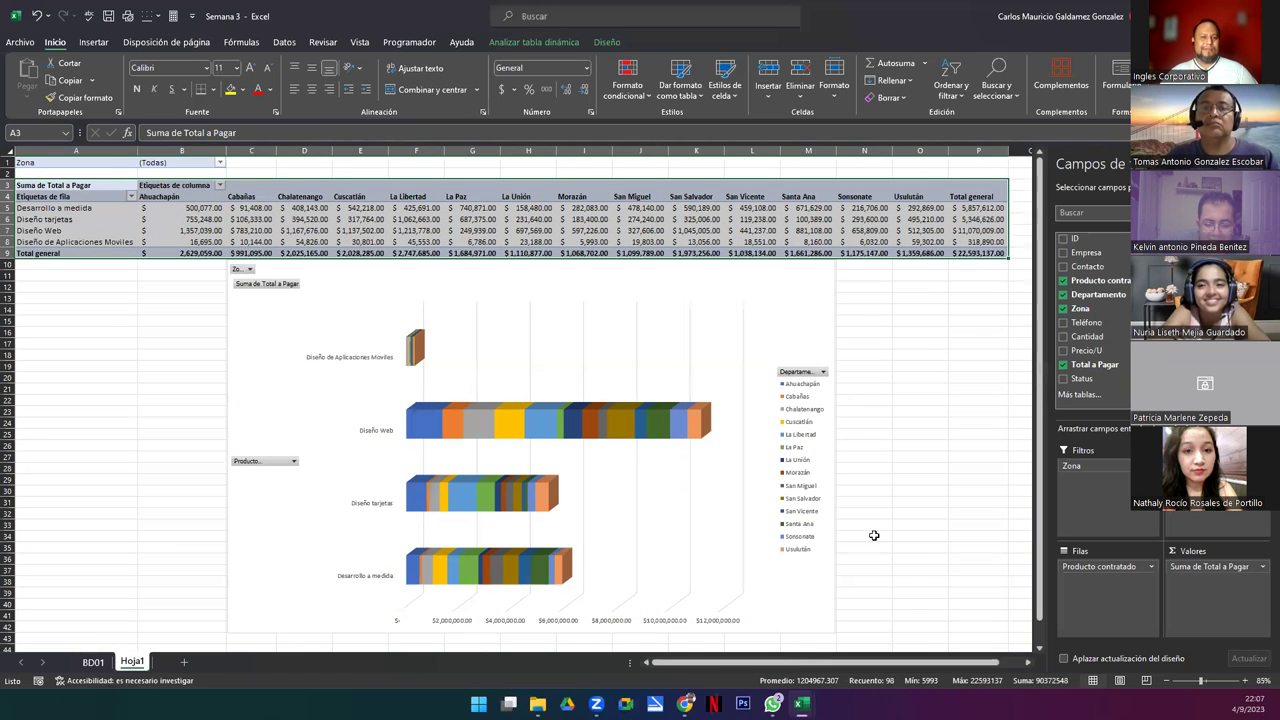